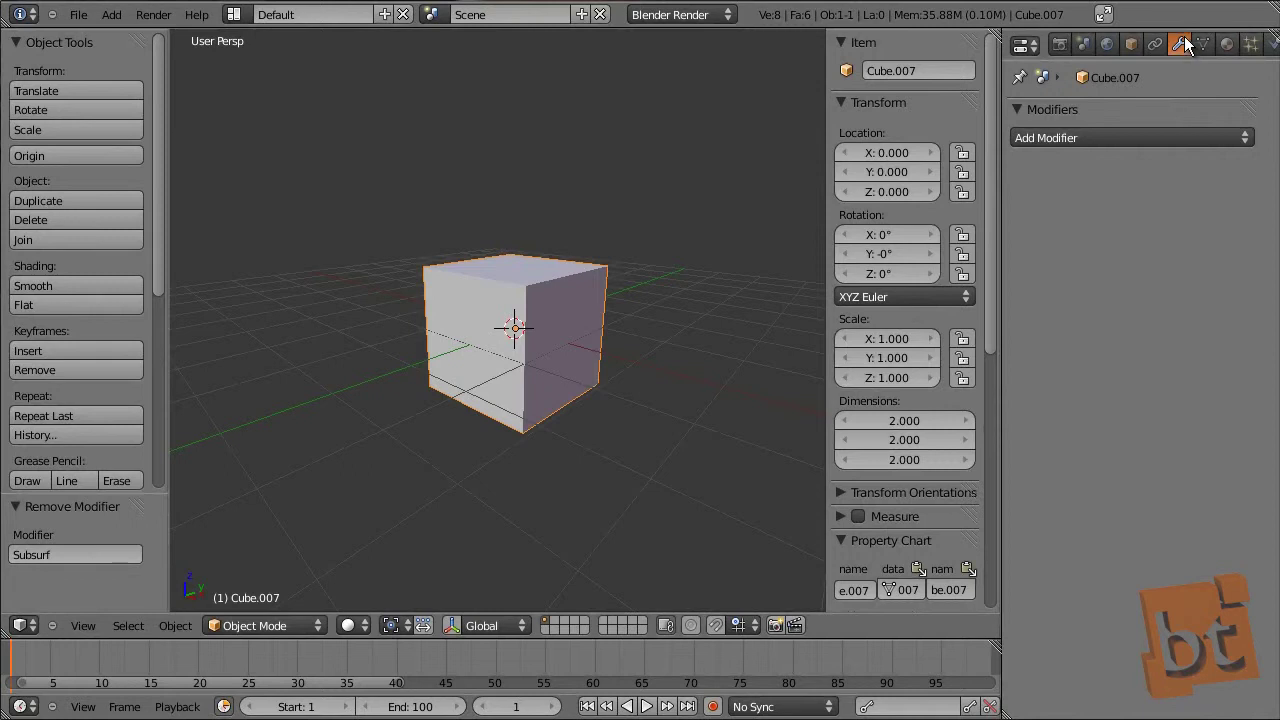
# Add a Subdivision Surface modifier to the cube with 2 view subdivisions, trying the Simple type before returning to Catmull-Clark
pyautogui.click(1126, 139)
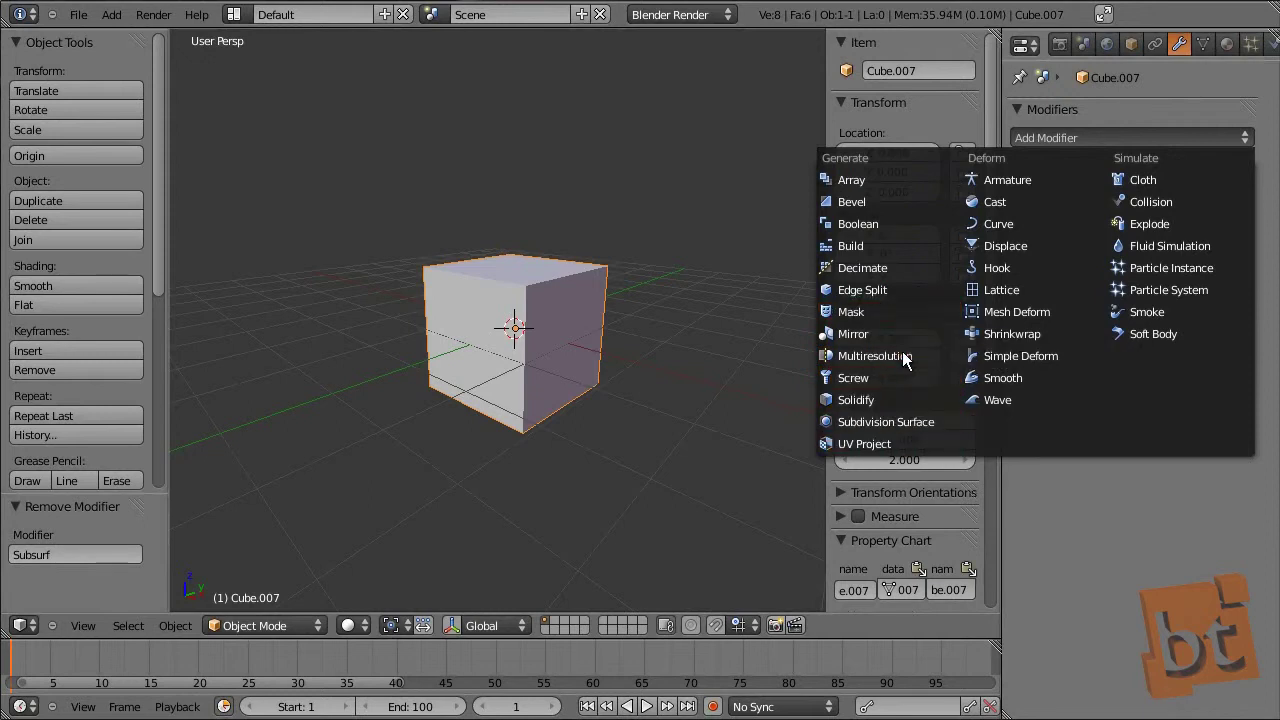
pyautogui.click(891, 425)
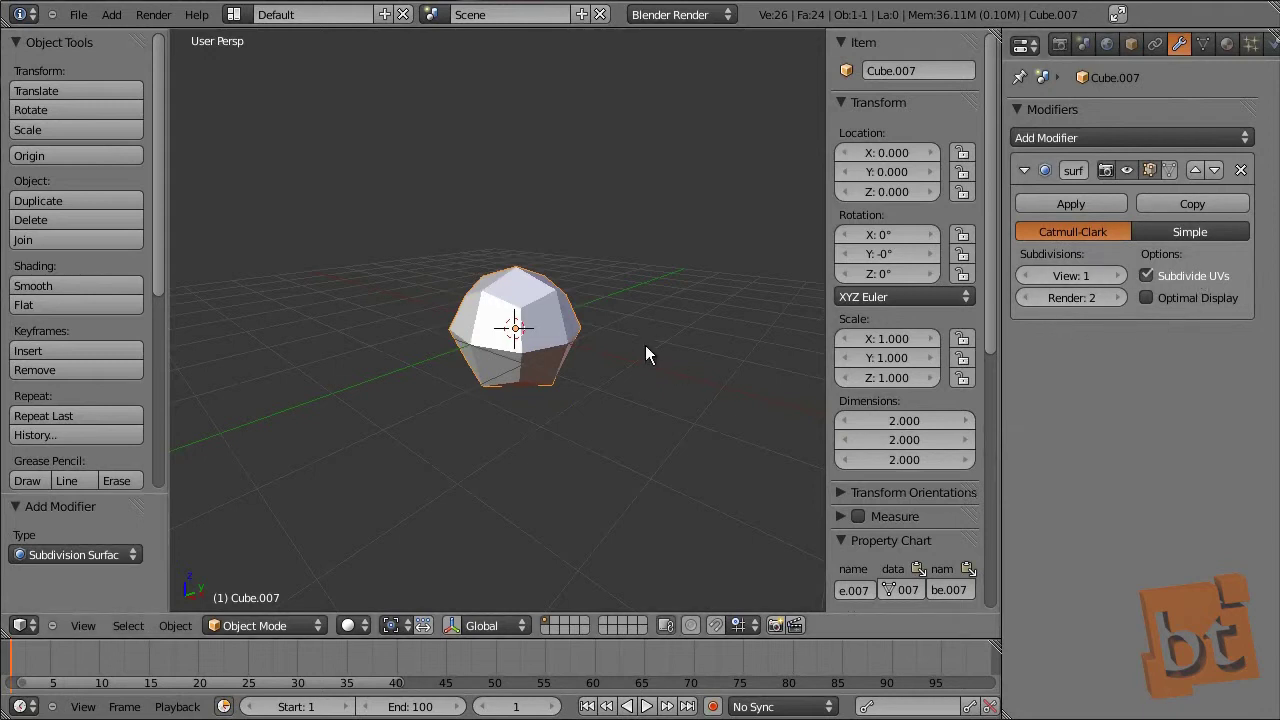
pyautogui.click(1115, 277)
pyautogui.click(1115, 277)
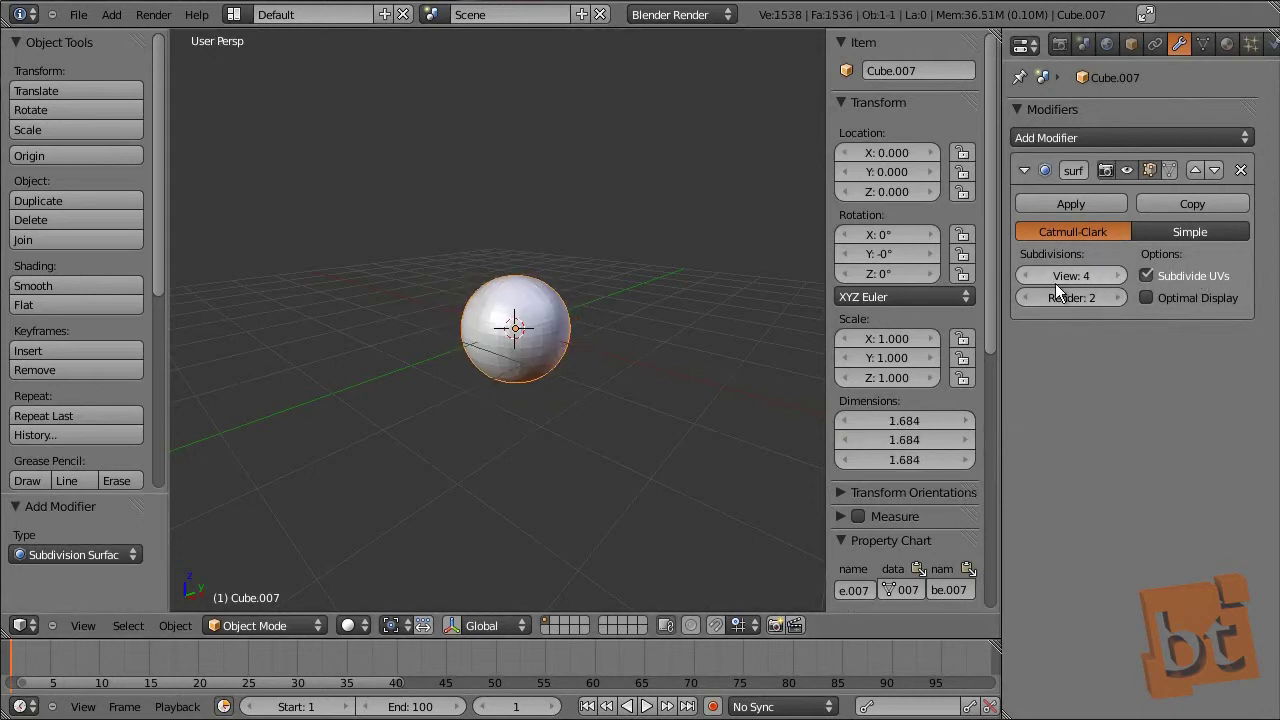
pyautogui.click(1027, 277)
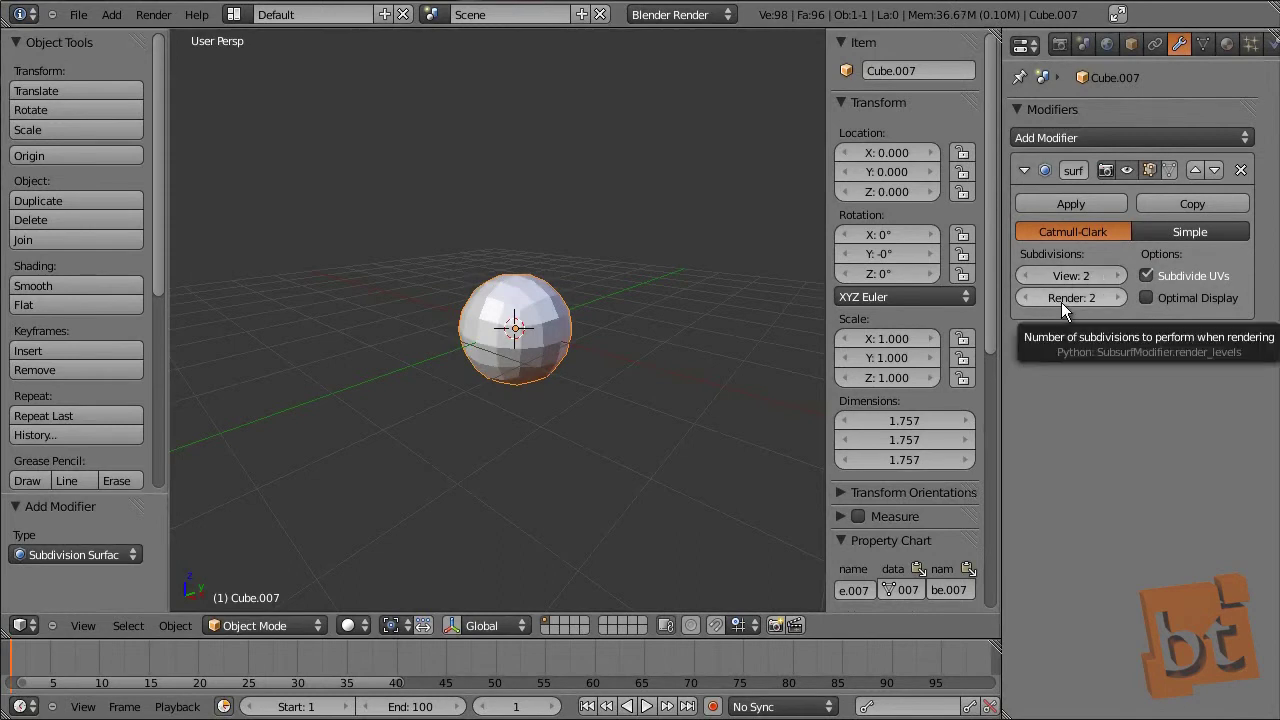
pyautogui.click(1182, 230)
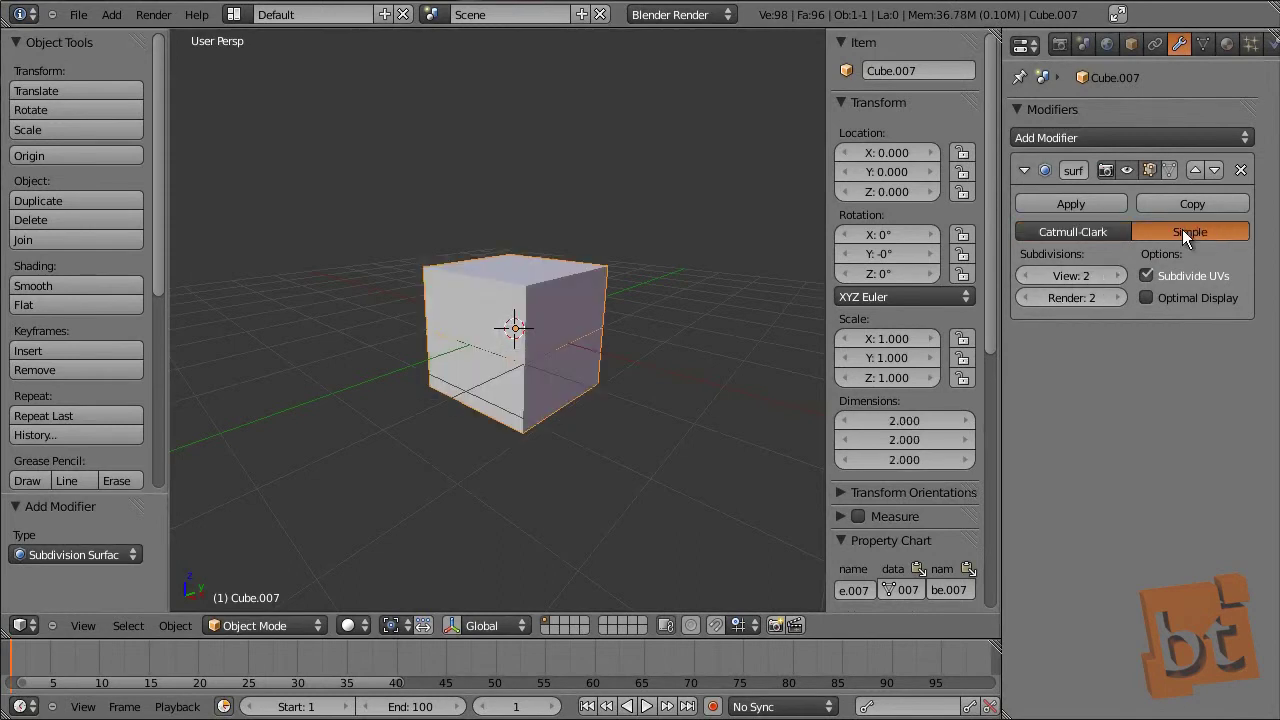
pyautogui.click(1088, 231)
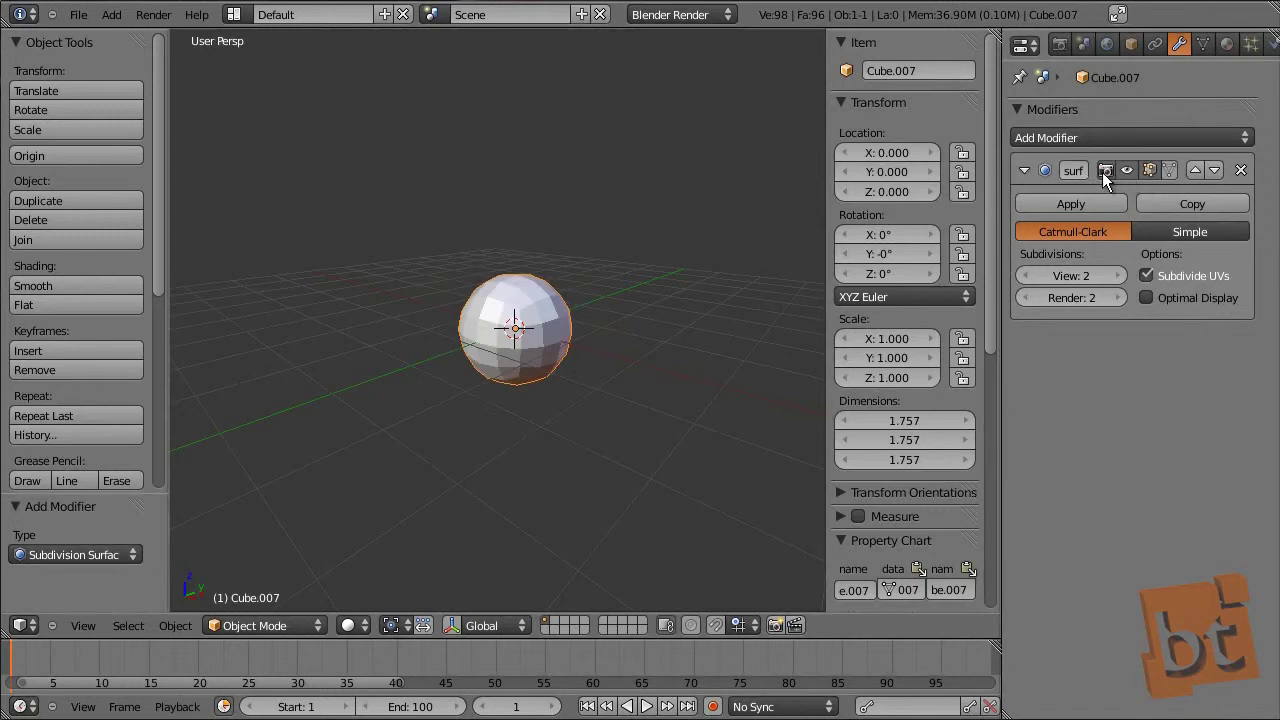
# Widen the properties area and rename the cube's subdivision modifier as Subsurf 01
pyautogui.moveTo(1000, 250); pyautogui.dragTo(918, 248)
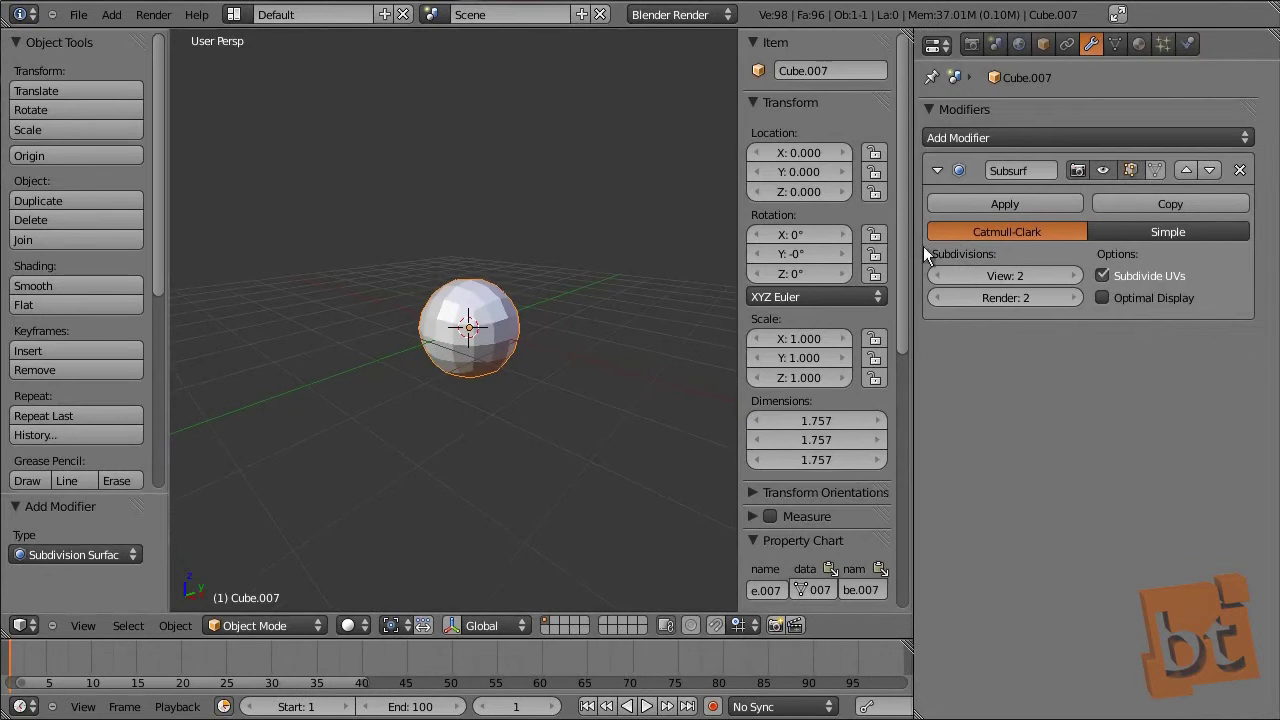
pyautogui.click(1033, 171)
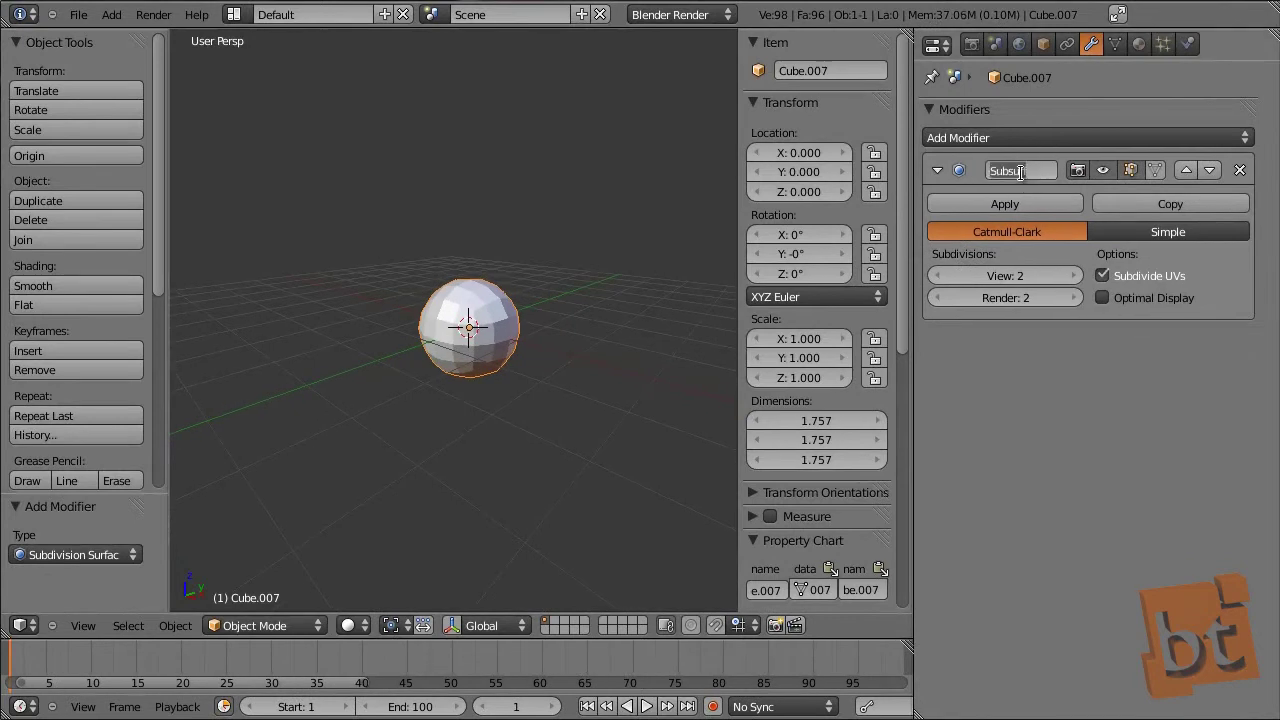
pyautogui.write('Smooth')
pyautogui.press('Return')
pyautogui.click(1022, 173)
pyautogui.write('Subsurf 01')
pyautogui.press('Return')
# Toggle the viewport display of the Subsurf 01 modifier off and back on
pyautogui.click(1105, 173)
pyautogui.click(1123, 168)
pyautogui.click(1119, 172)
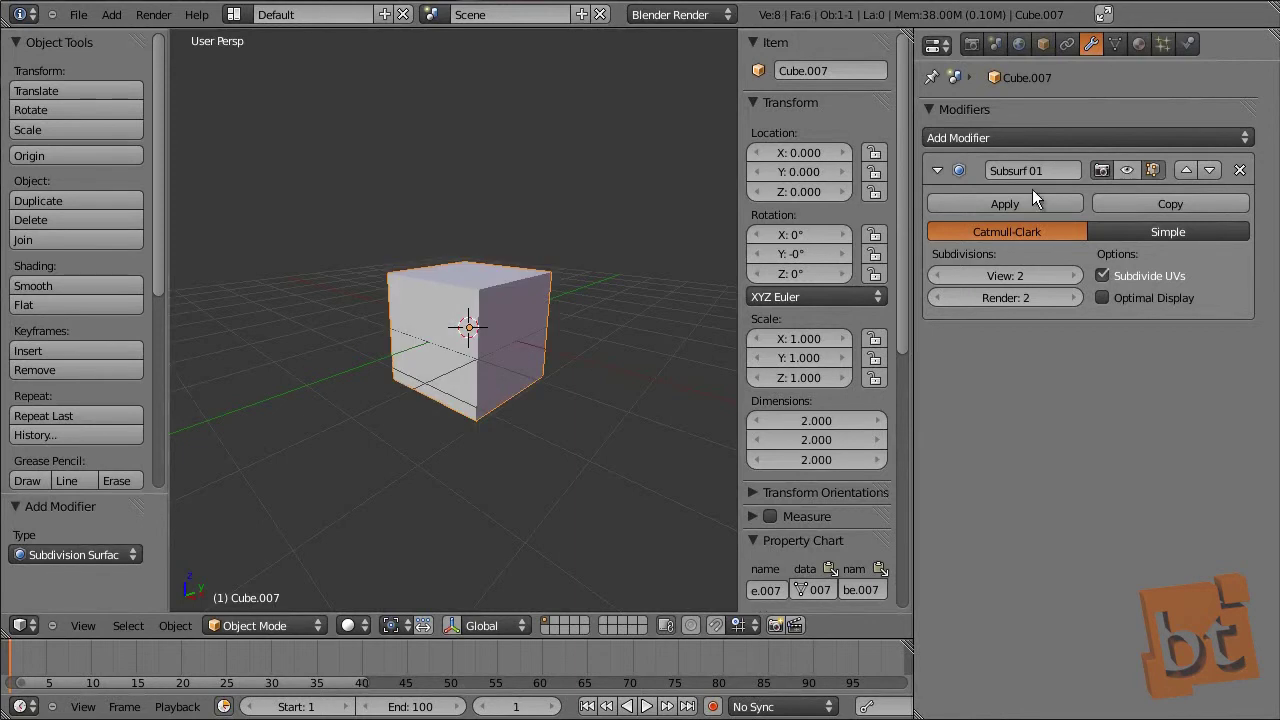
pyautogui.click(1130, 169)
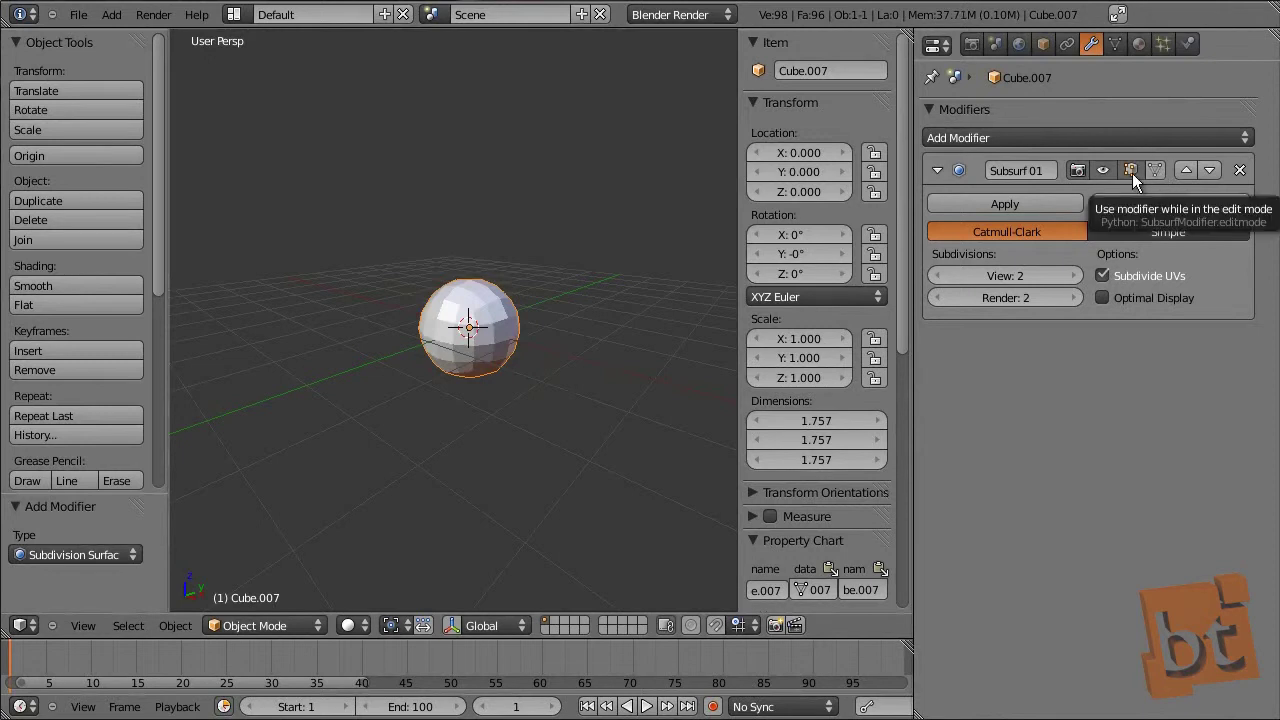
# Enter Edit Mode on the cube and try moving one of its upper corner vertices
pyautogui.press('Tab')
pyautogui.scroll(3, 522, 352)
pyautogui.moveTo(523, 351); pyautogui.dragTo(597, 277, button='middle')
pyautogui.rightClick(605, 235)
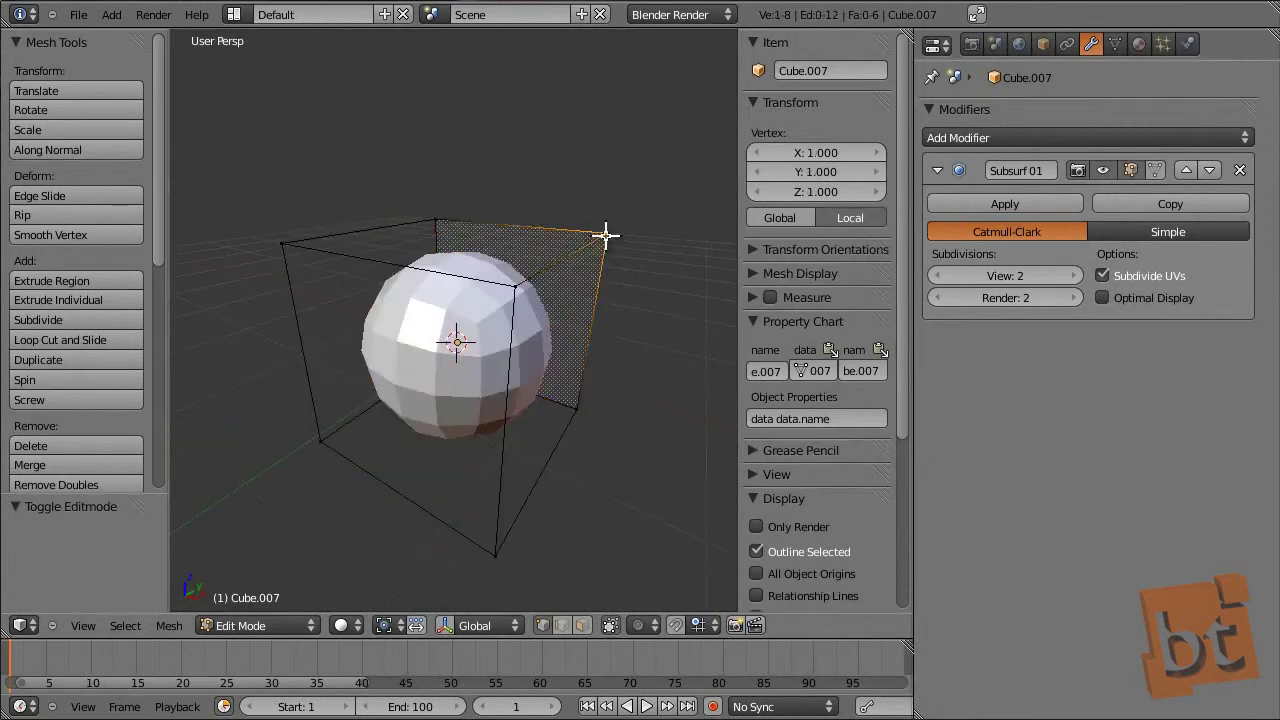
pyautogui.press('g')
pyautogui.rightClick(620, 248)
# Apply the Subsurf 01 modifier to the editing cage and try moving a corner vertex on the smoothed surface
pyautogui.click(1155, 170)
pyautogui.rightClick(479, 322)
pyautogui.moveTo(703, 368); pyautogui.dragTo(505, 385, button='middle')
pyautogui.moveTo(515, 461); pyautogui.dragTo(444, 378, button='middle')
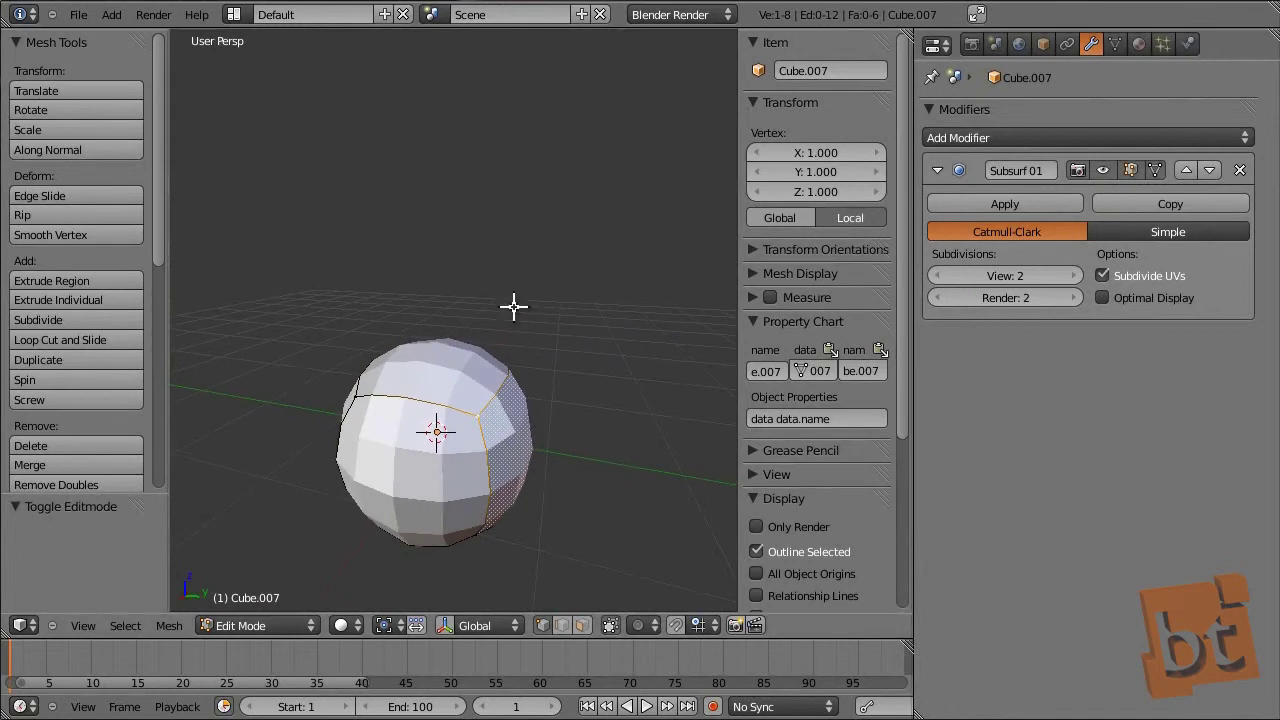
pyautogui.moveTo(494, 474); pyautogui.dragTo(457, 429, button='middle')
pyautogui.press('g')
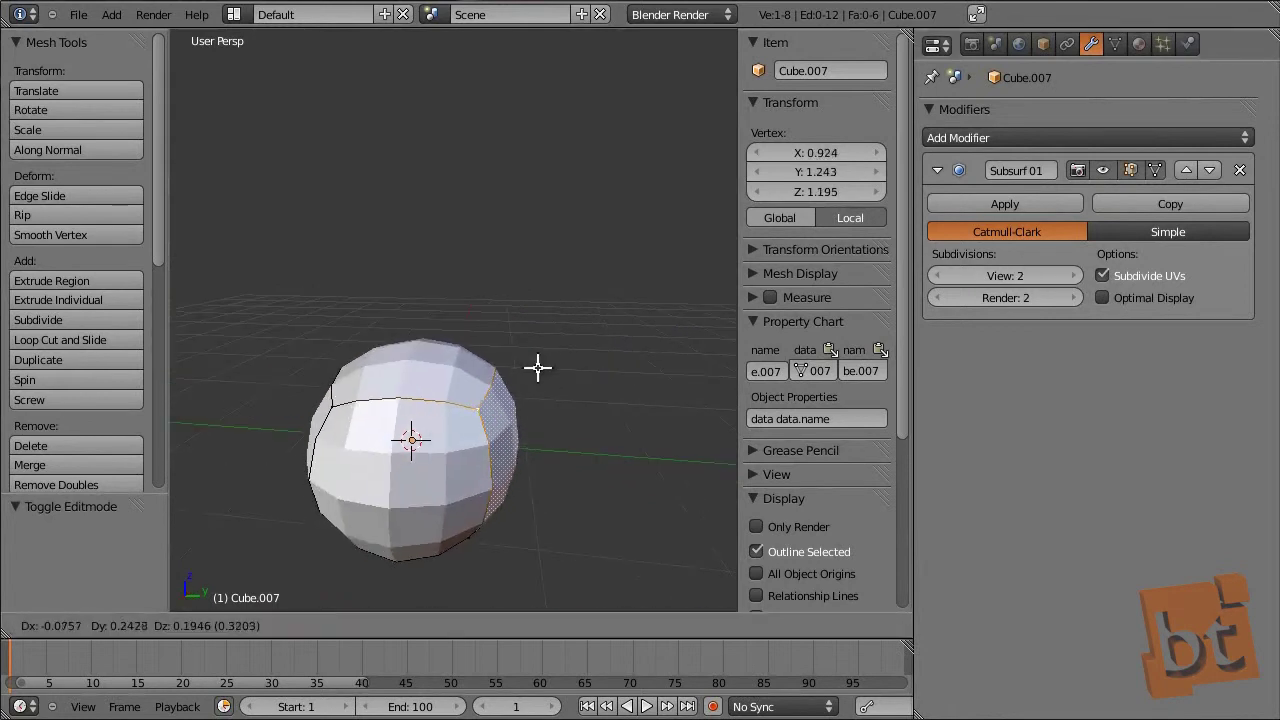
pyautogui.press('Escape')
pyautogui.moveTo(401, 483); pyautogui.dragTo(494, 480, button='middle')
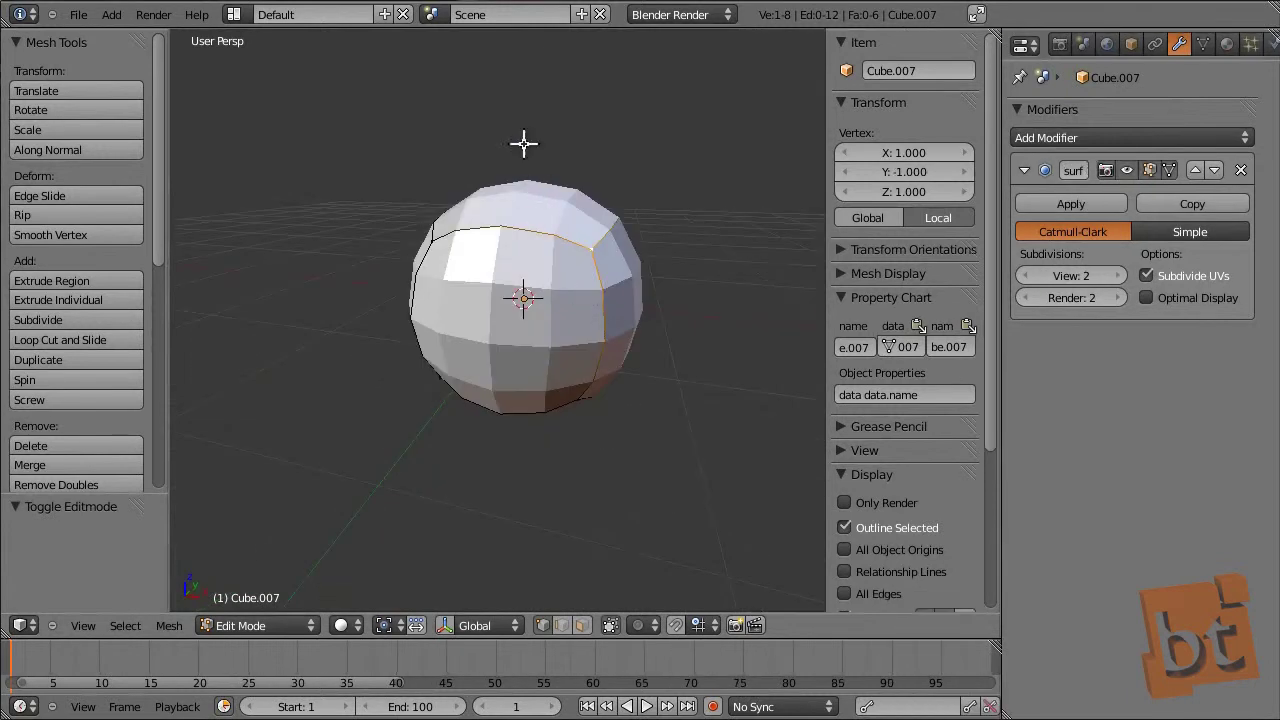
# Switch to the Array scene and select the cube that carries the array modifiers
pyautogui.click(432, 14)
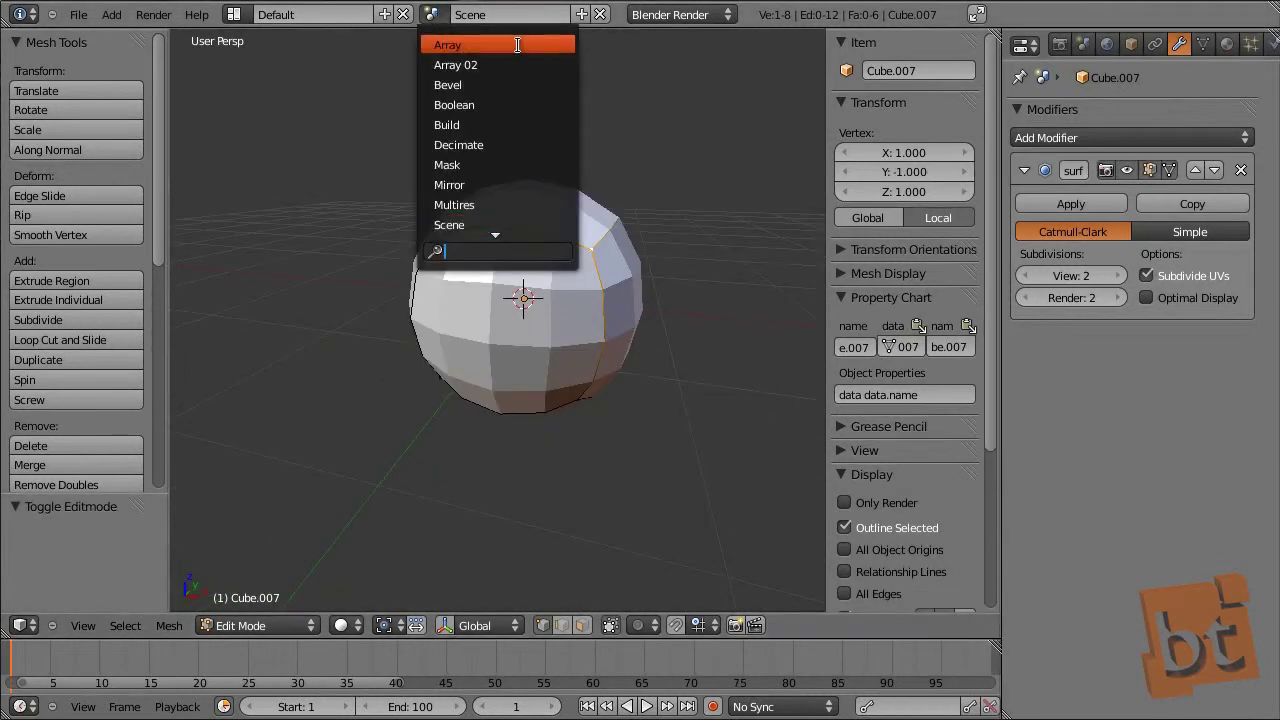
pyautogui.click(456, 46)
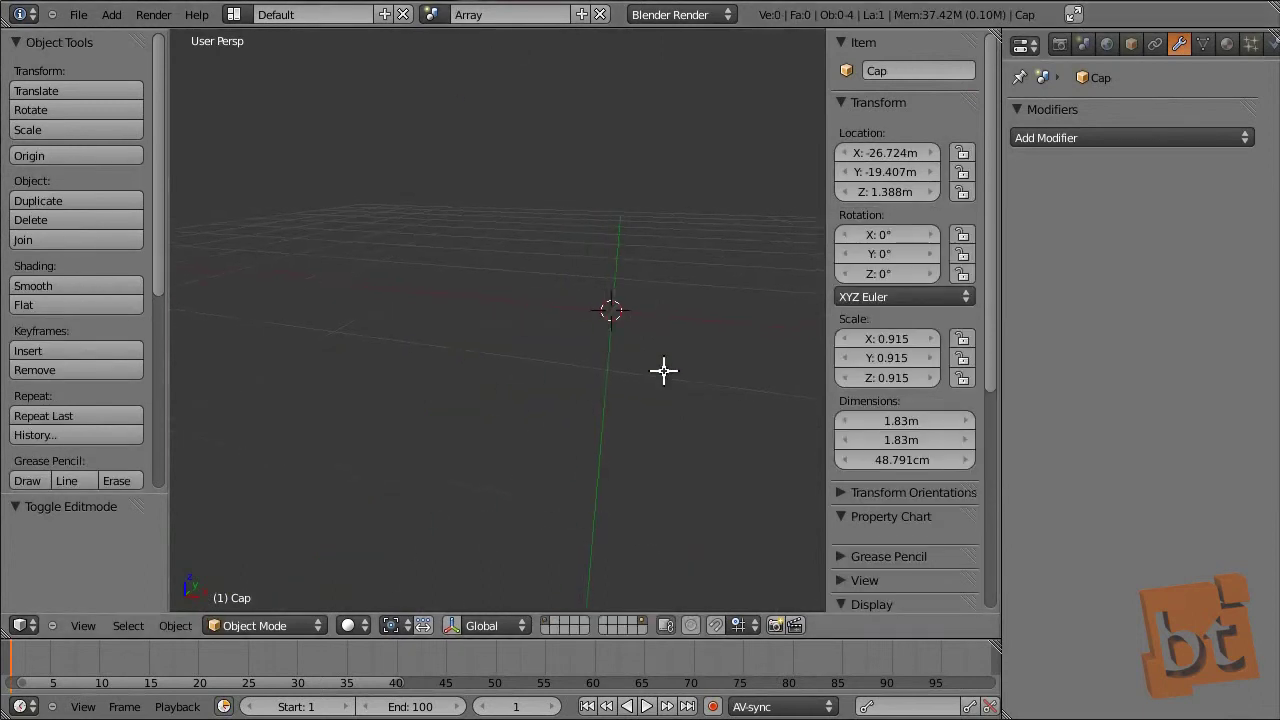
pyautogui.press('Home')
pyautogui.moveTo(373, 435); pyautogui.dragTo(450, 430, button='middle')
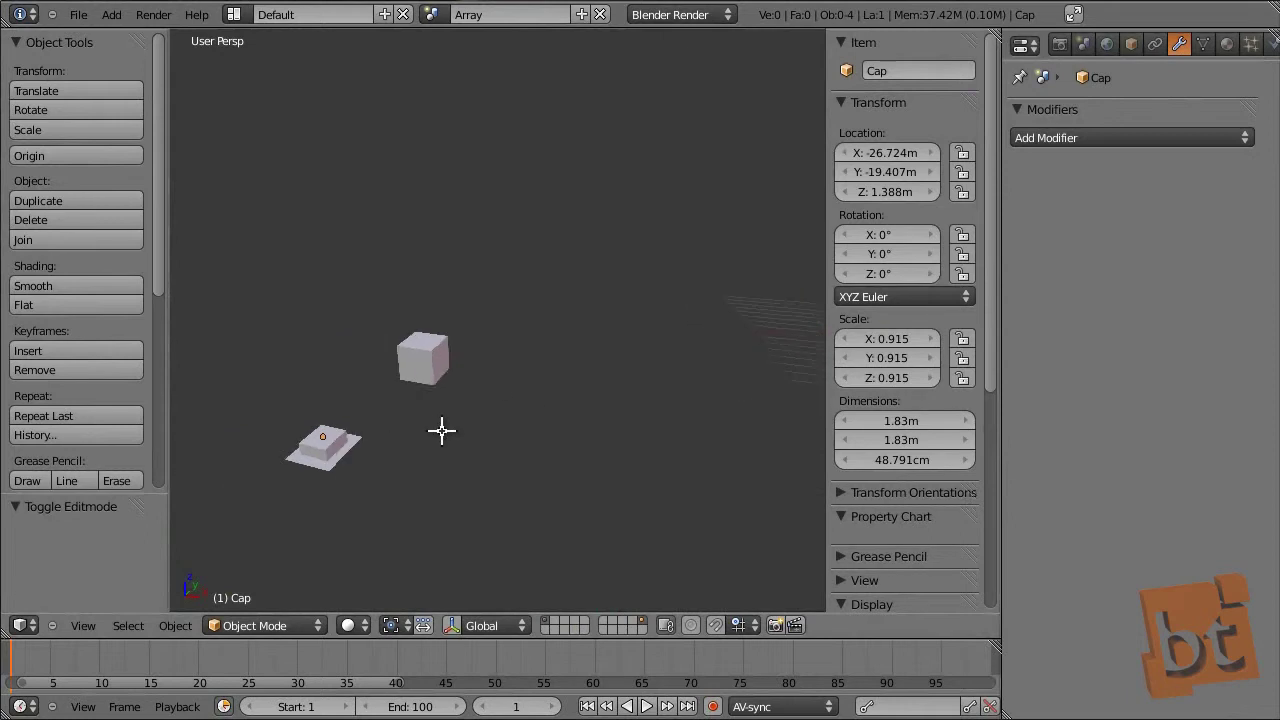
pyautogui.moveTo(597, 423); pyautogui.dragTo(526, 380, button='middle')
pyautogui.rightClick(507, 276)
pyautogui.keyDown('shift'); pyautogui.moveTo(611, 325); pyautogui.dragTo(557, 420, button='middle'); pyautogui.keyUp('shift')
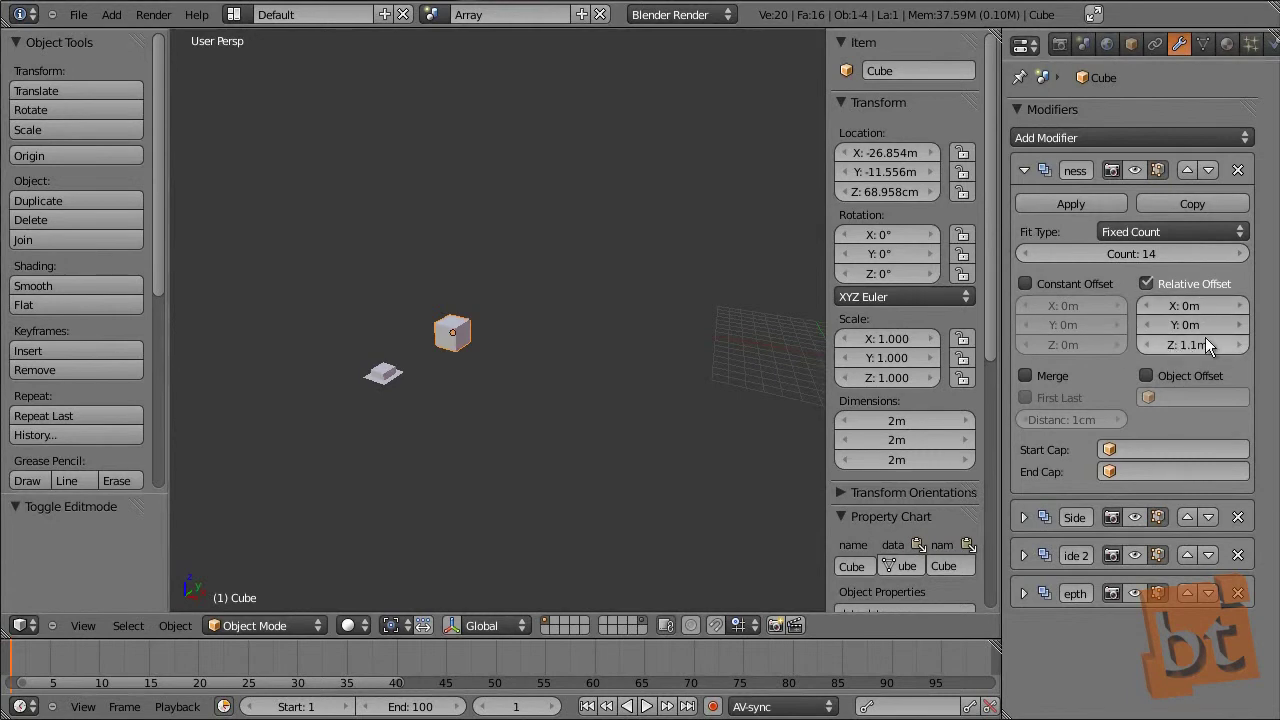
pyautogui.scroll(4, 564, 294)
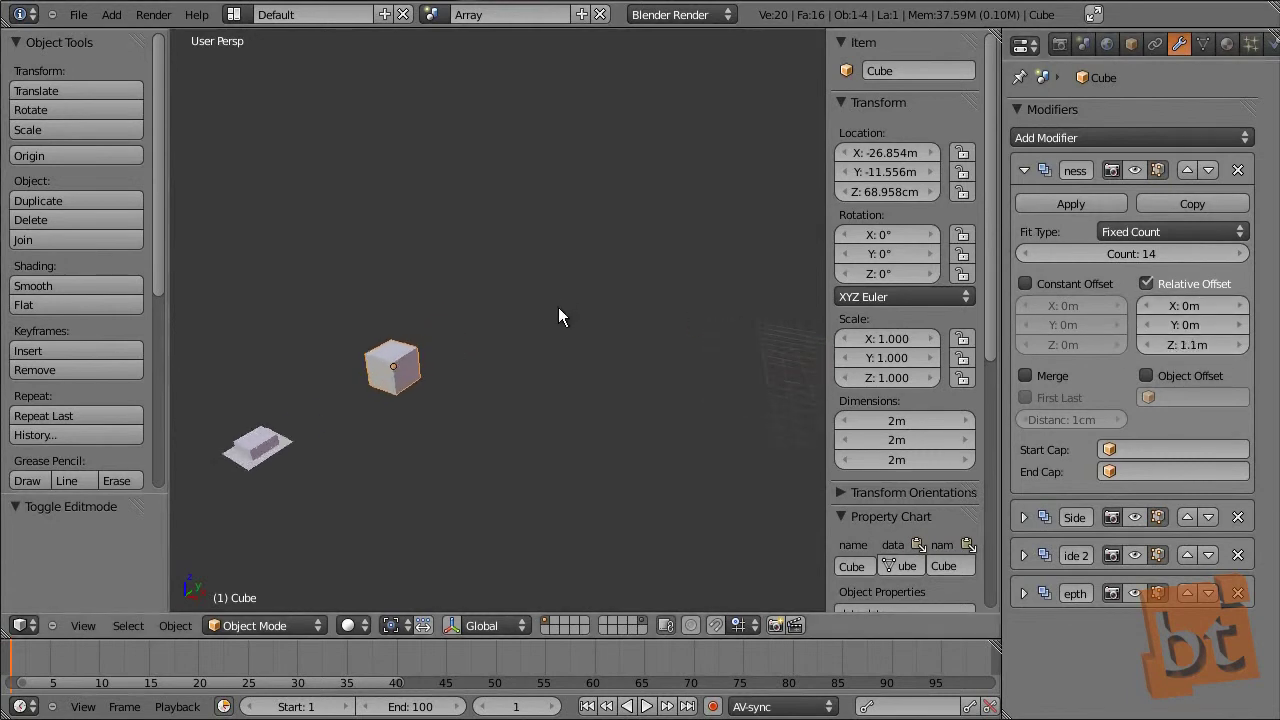
# Turn on the viewport display of the cube's first array modifier, the one with a count of 14
pyautogui.click(1038, 175)
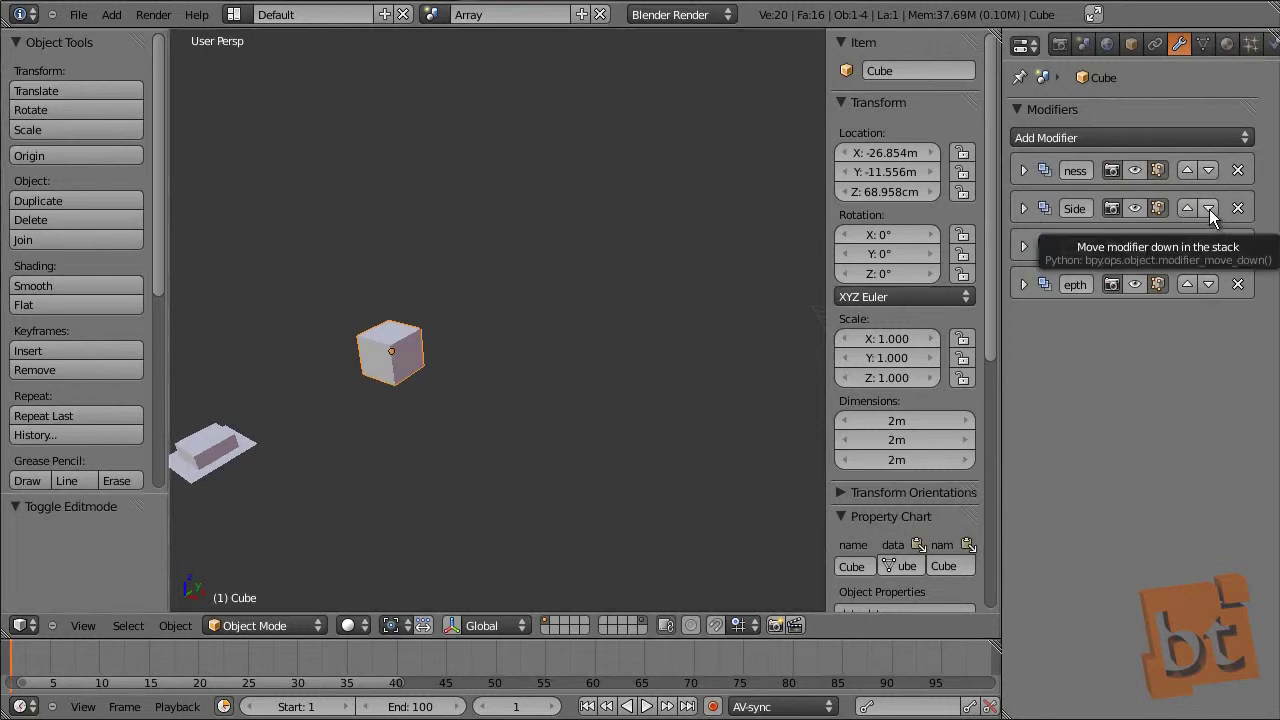
pyautogui.click(1024, 170)
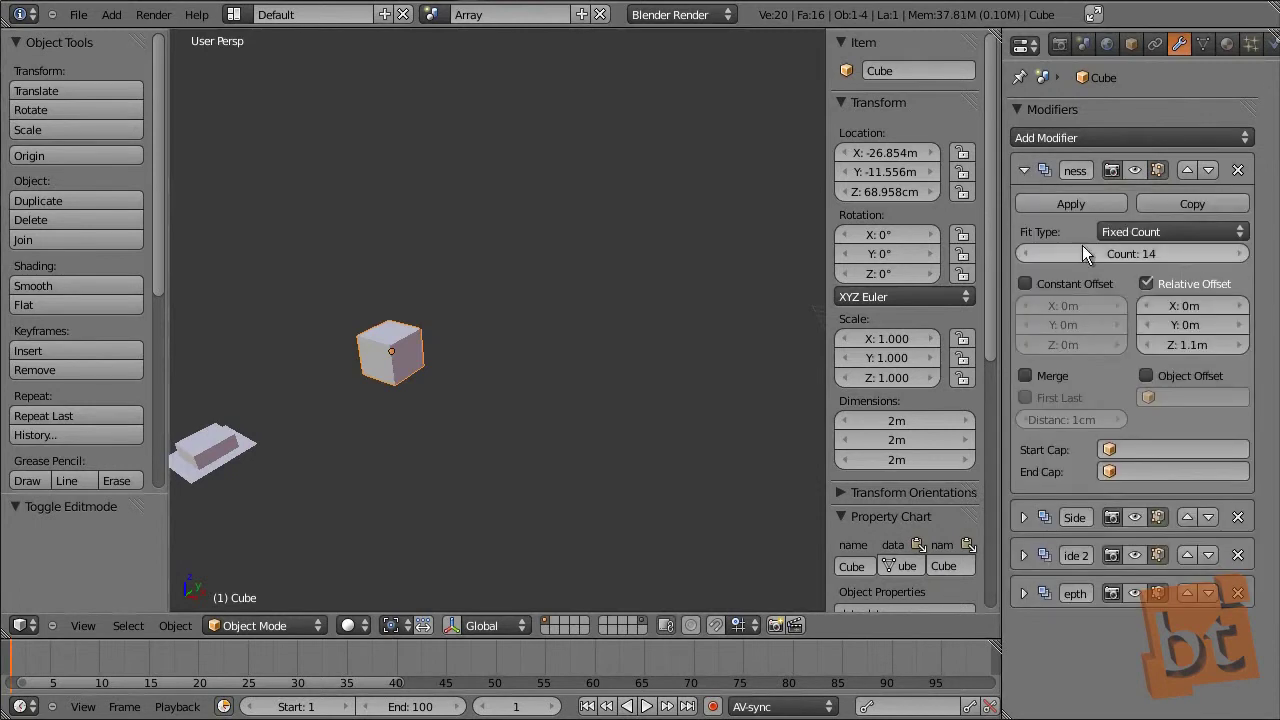
pyautogui.click(1141, 168)
pyautogui.scroll(-4, 445, 378)
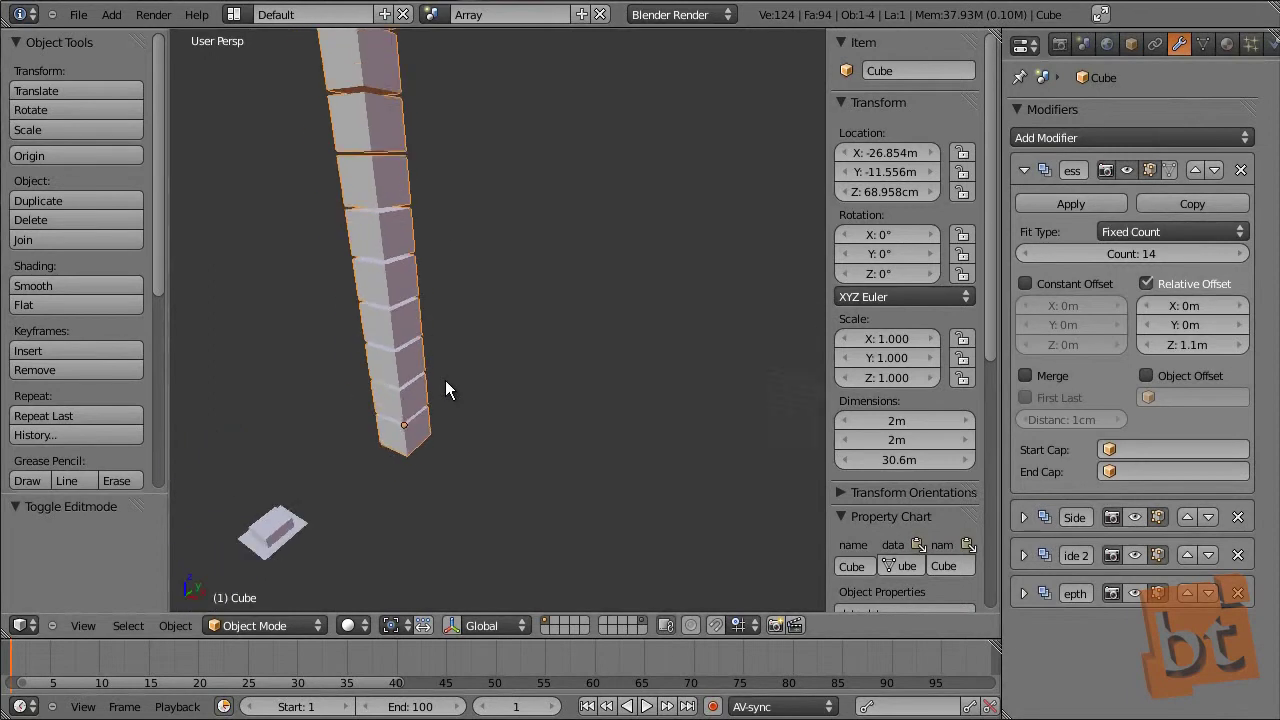
pyautogui.moveTo(446, 367); pyautogui.dragTo(664, 326, button='middle')
pyautogui.scroll(1, 660, 328)
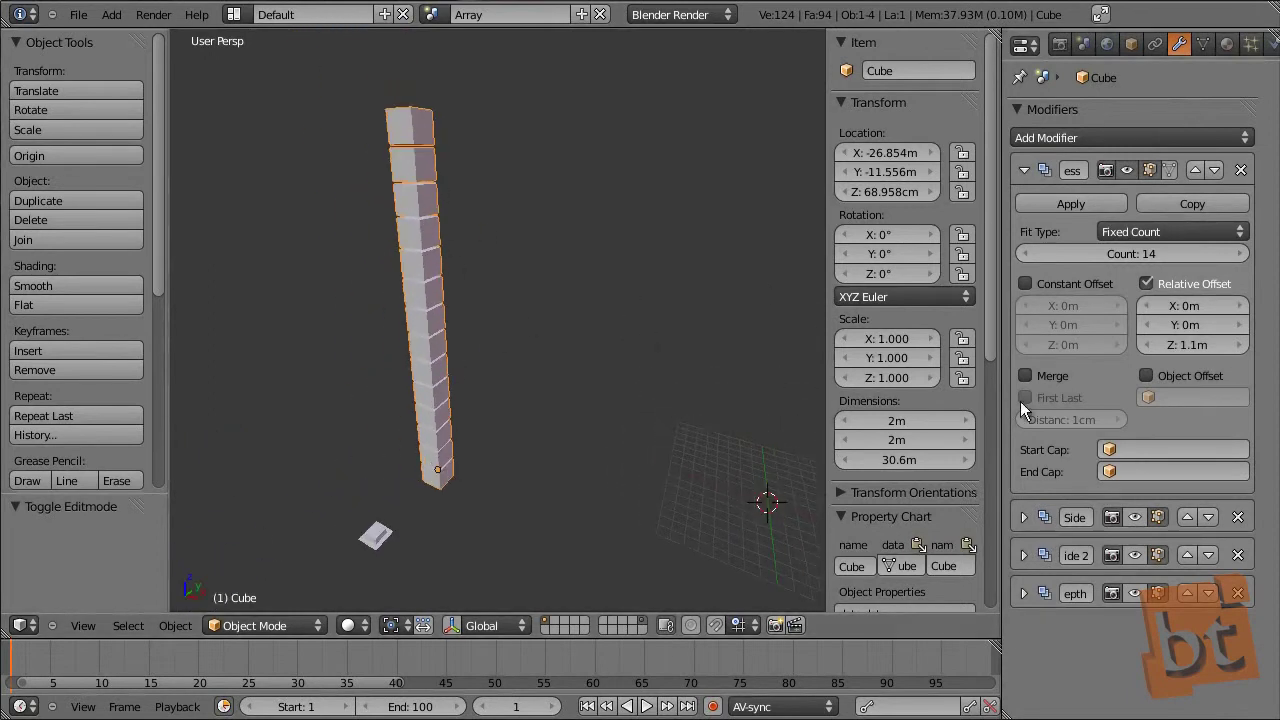
# Expand the Side array modifier and turn on its display in the viewport
pyautogui.click(1023, 517)
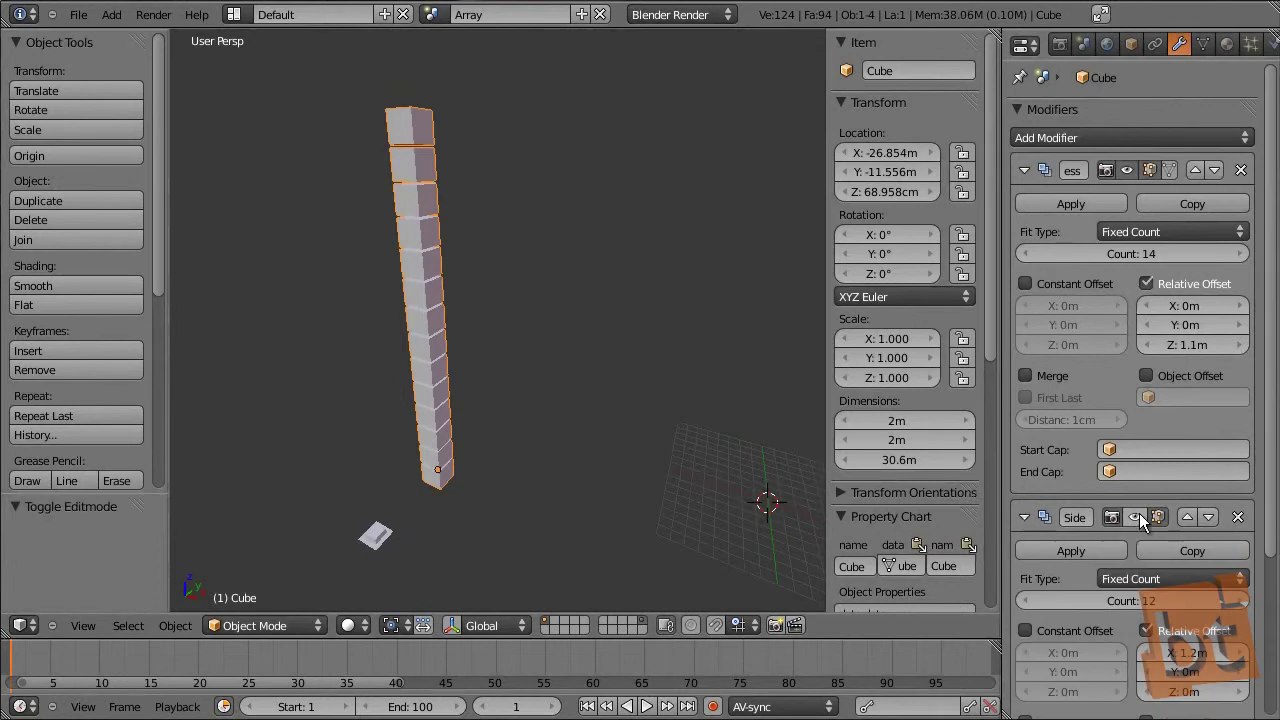
pyautogui.click(1139, 514)
pyautogui.scroll(-5, 582, 374)
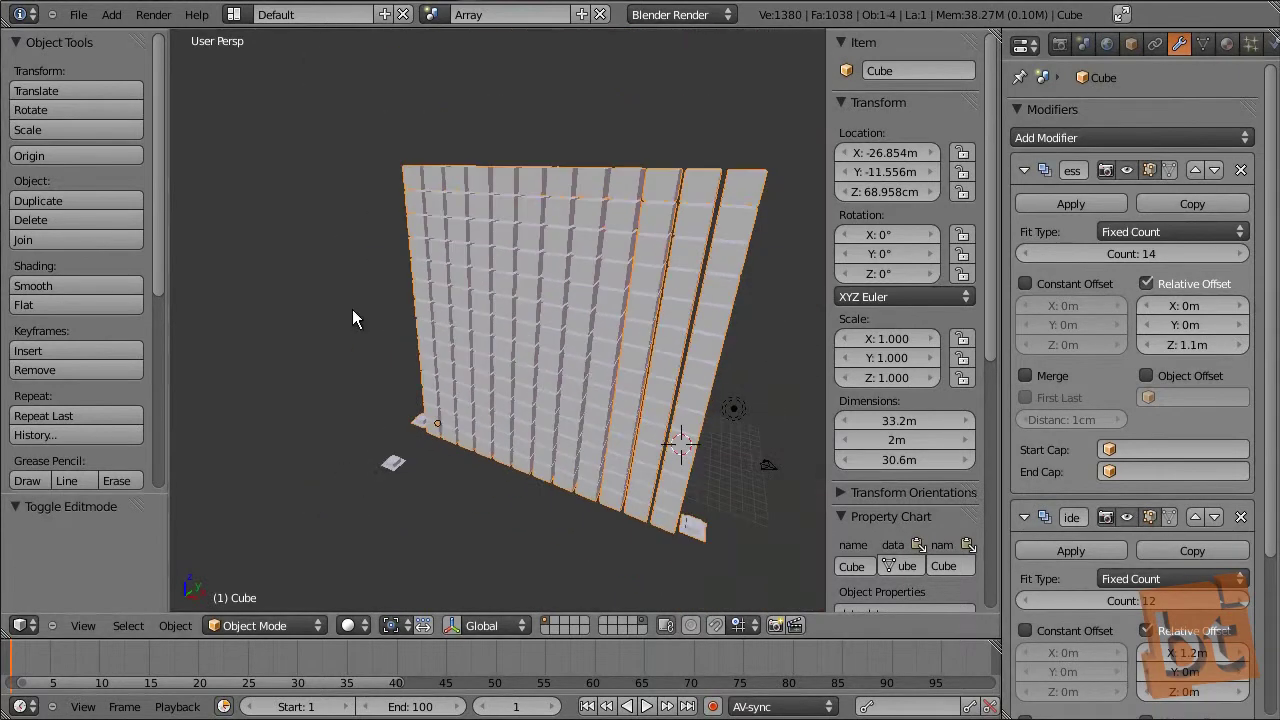
pyautogui.moveTo(686, 429); pyautogui.dragTo(650, 437, button='middle')
pyautogui.scroll(5, 650, 437)
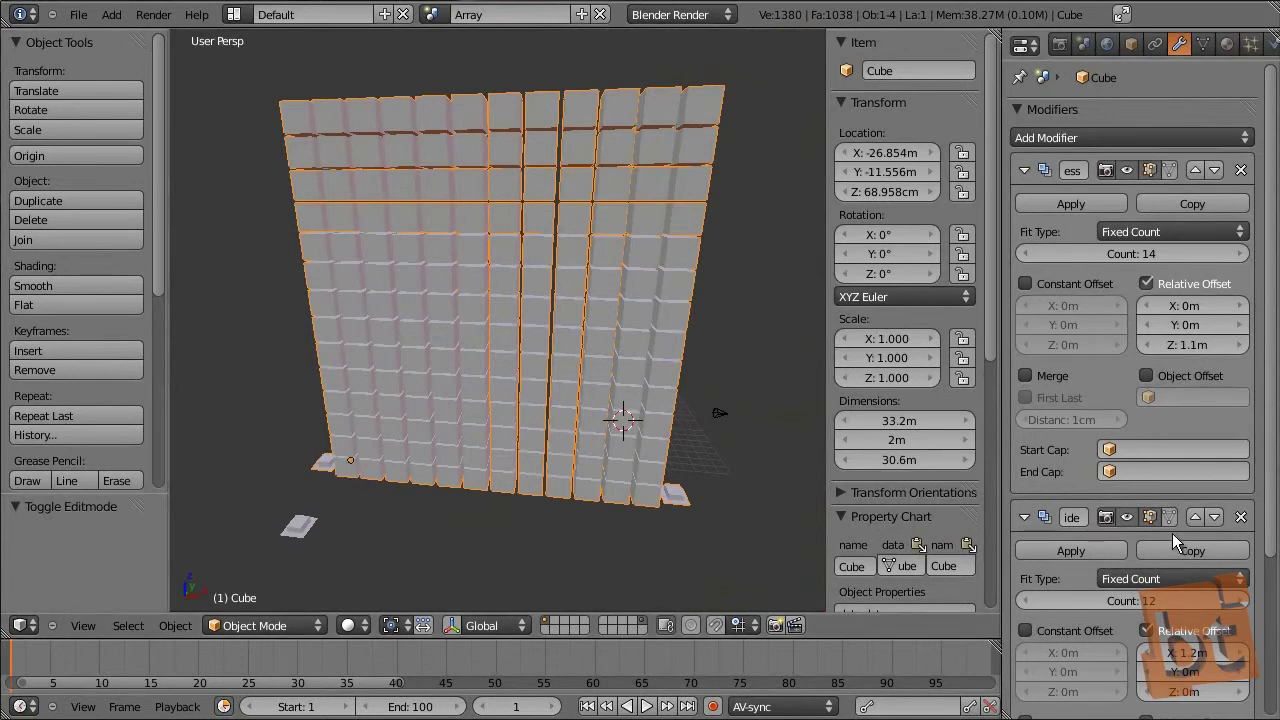
# Examine the Side modifier's start and end cap settings, selecting the Cap object and the cube again
pyautogui.scroll(-5, 1173, 521)
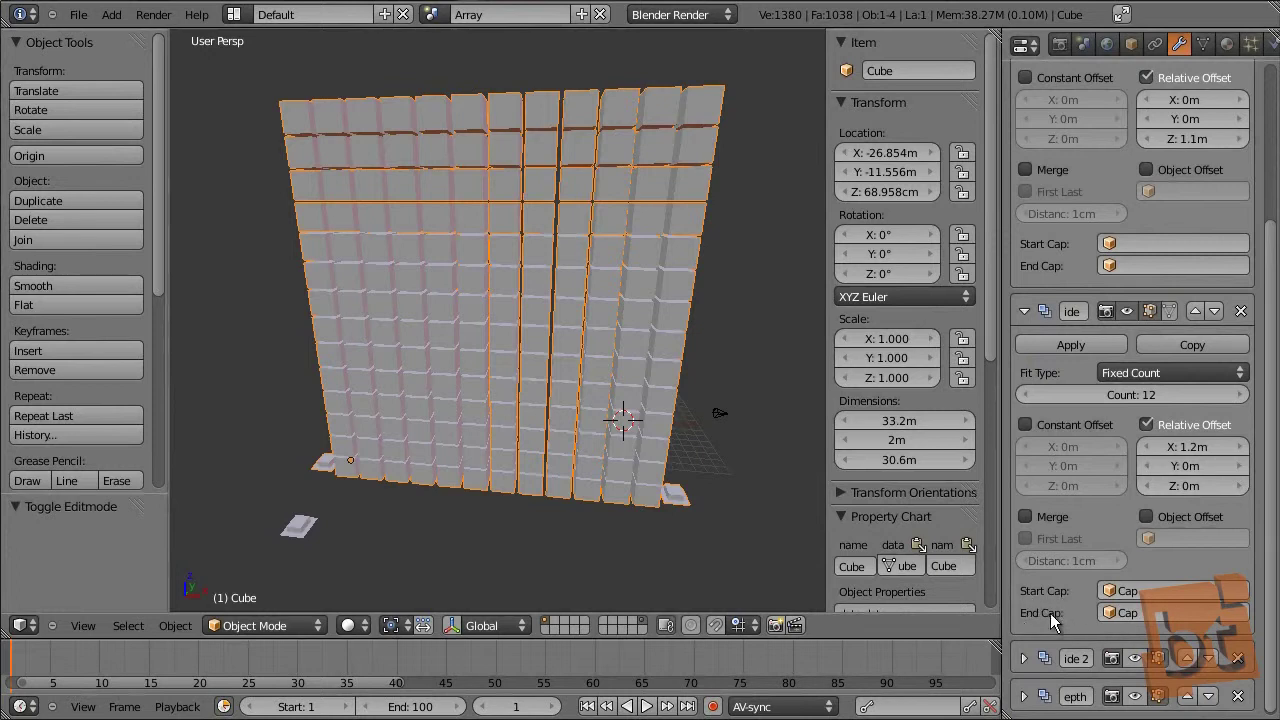
pyautogui.rightClick(302, 530)
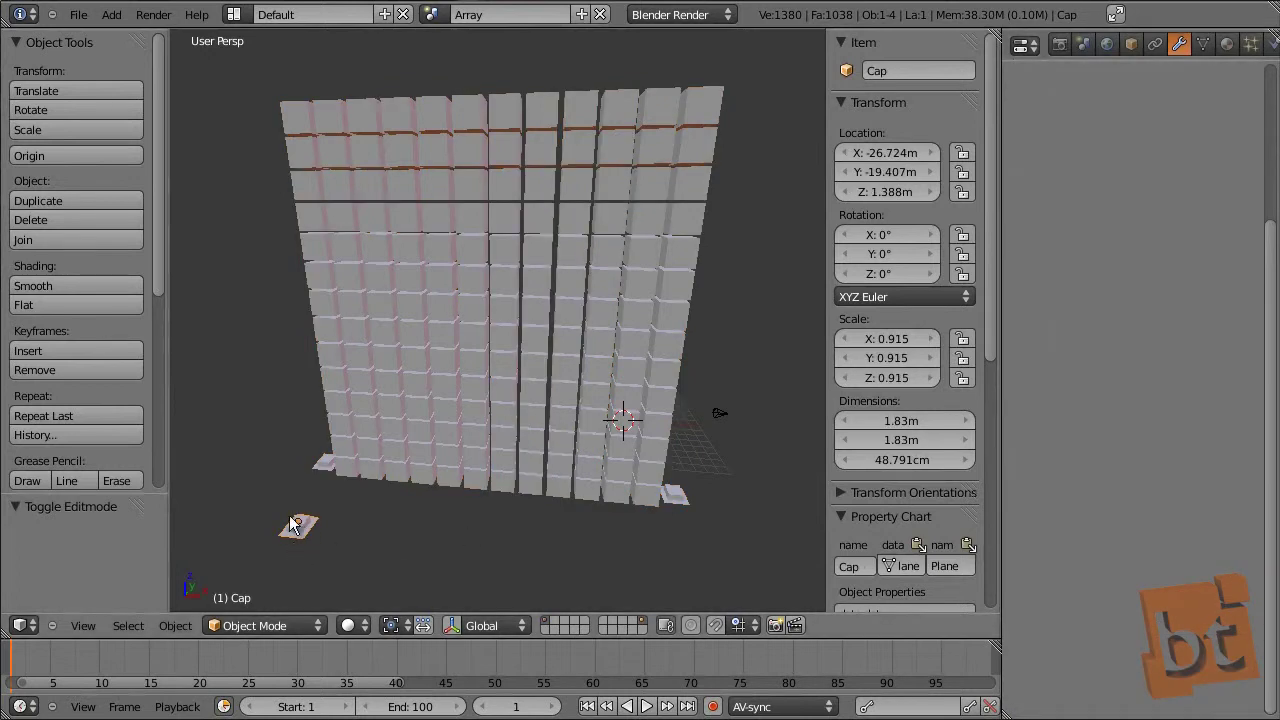
pyautogui.rightClick(510, 319)
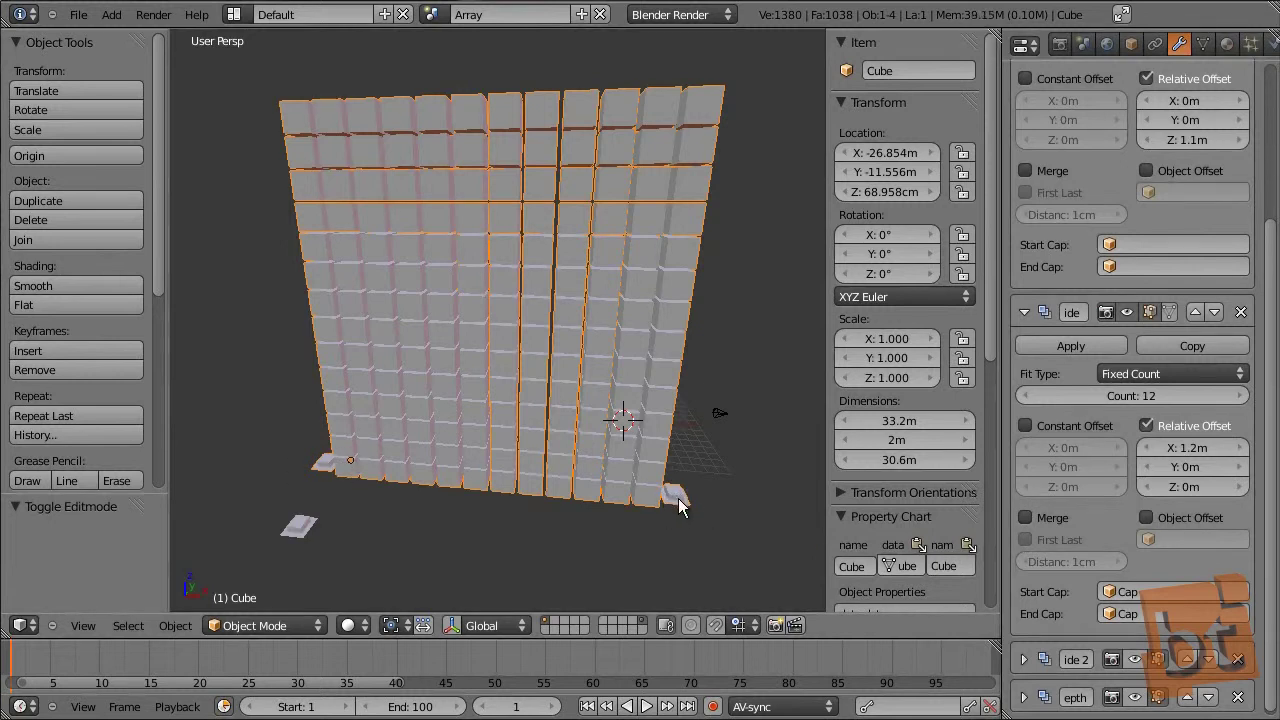
pyautogui.scroll(-1, 1161, 338)
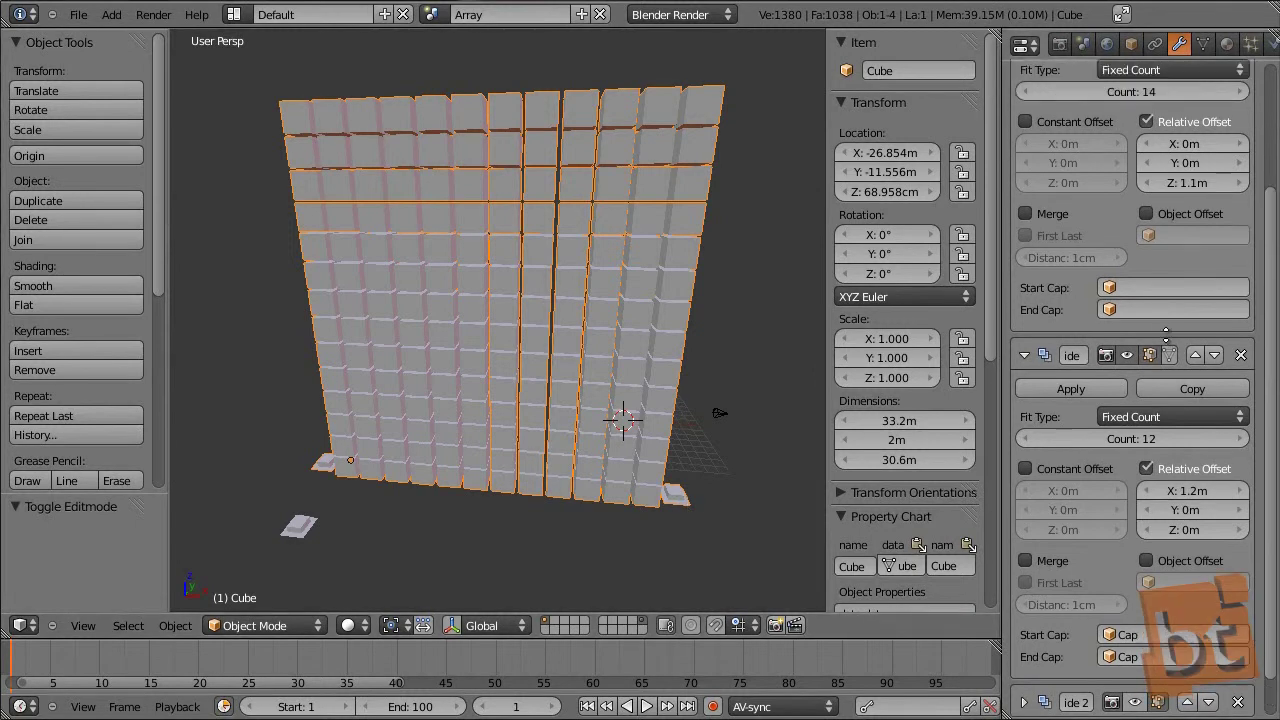
# Collapse the two expanded array modifiers, move Side to the top of the stack and expand its settings
pyautogui.click(1024, 306)
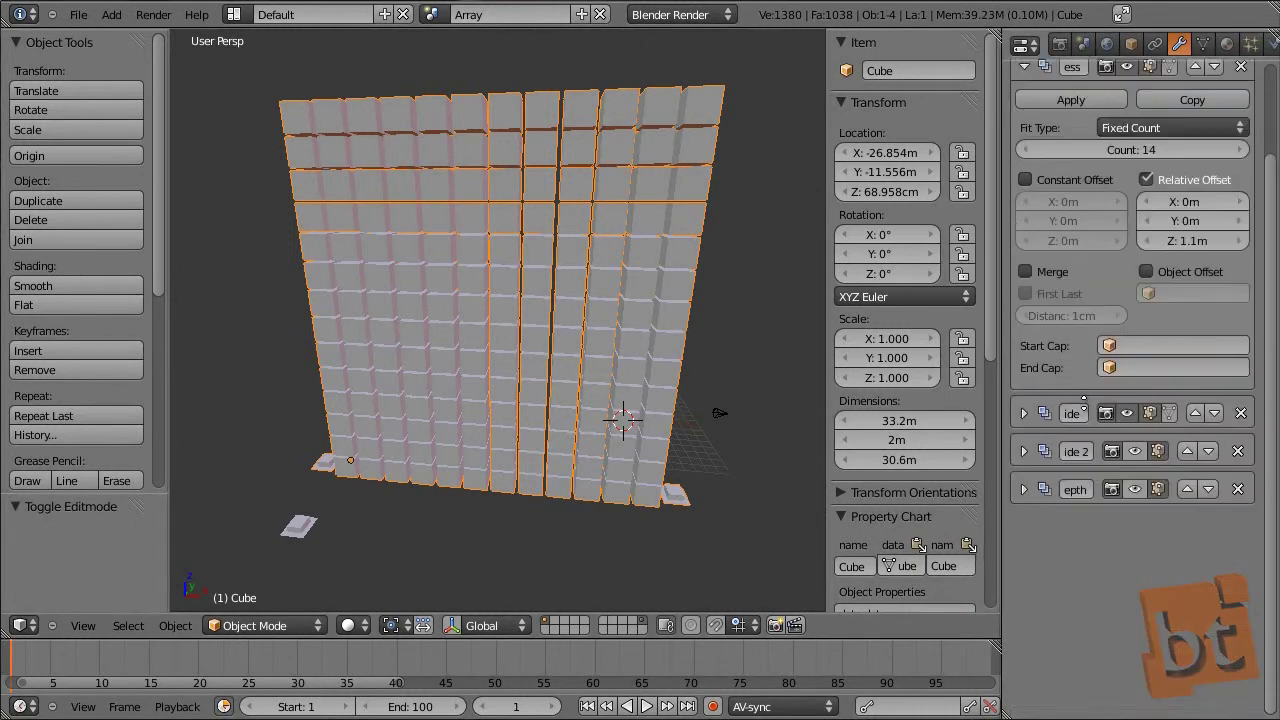
pyautogui.click(1024, 96)
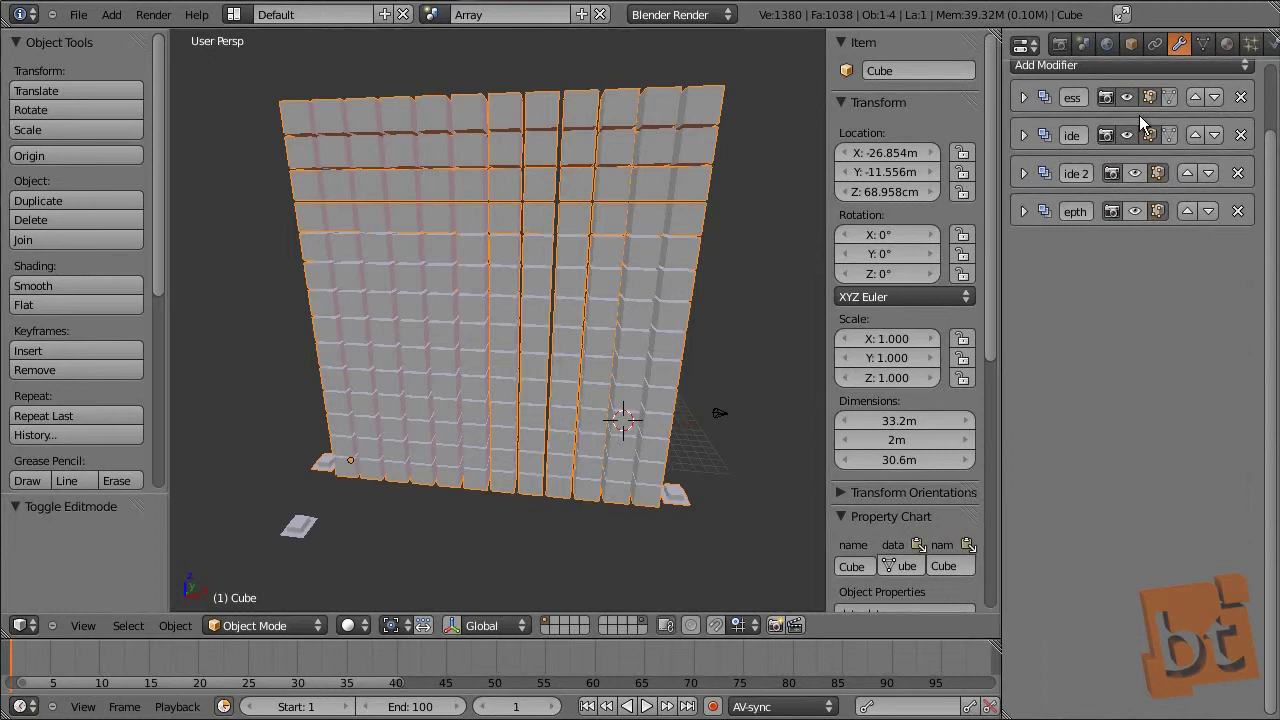
pyautogui.click(1194, 136)
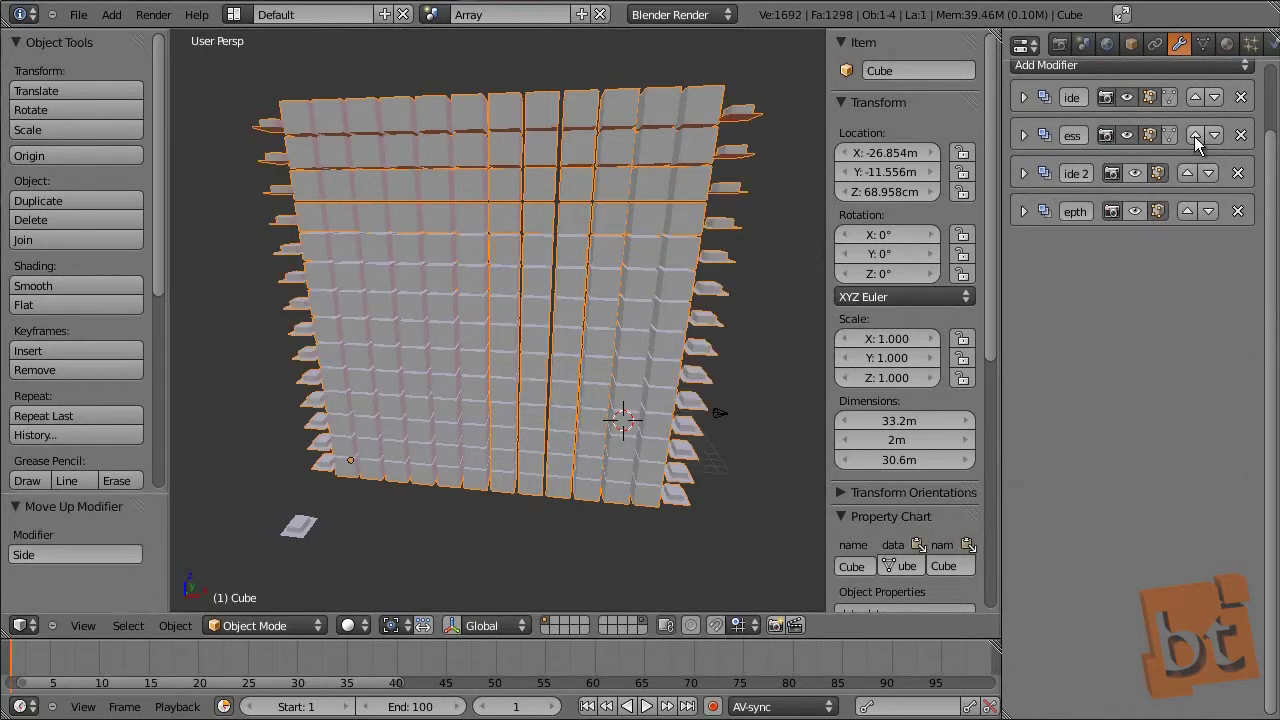
pyautogui.moveTo(580, 365)
pyautogui.mouseDown(button='middle')
pyautogui.moveTo(593, 383)
pyautogui.moveTo(576, 396)
pyautogui.moveTo(589, 386)
pyautogui.mouseUp(button='middle')
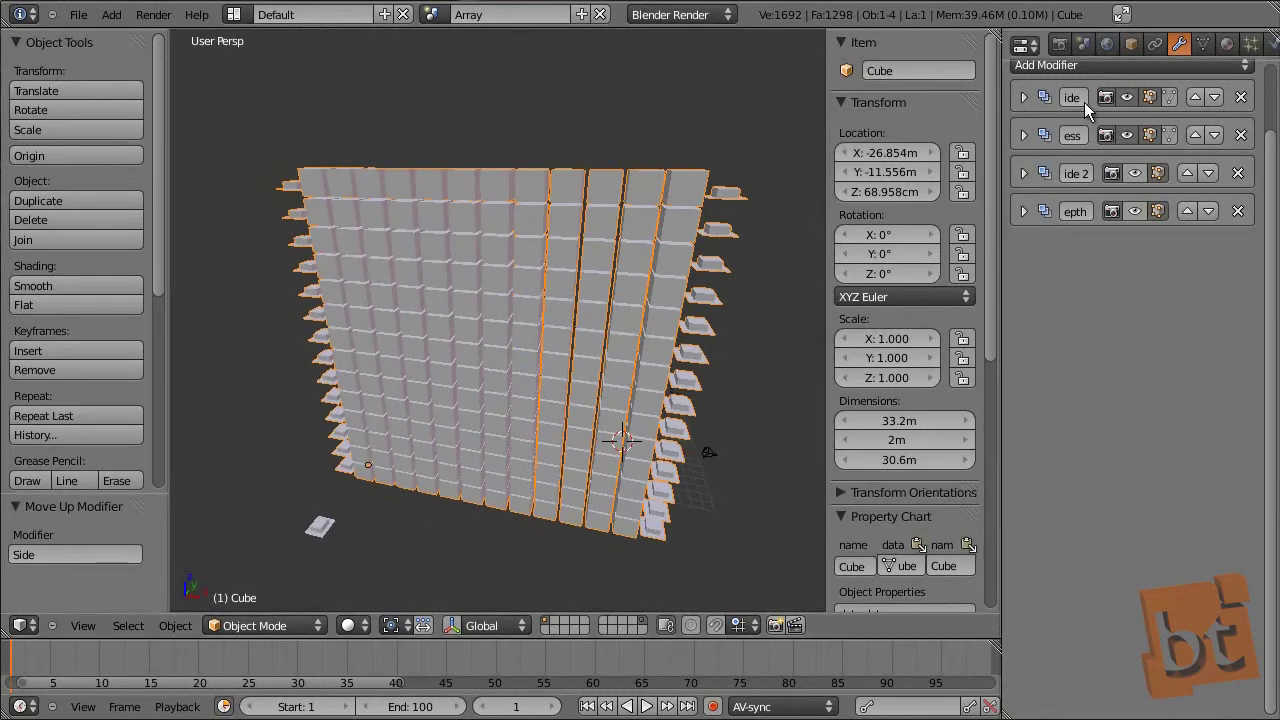
pyautogui.click(1023, 97)
pyautogui.moveTo(1158, 180); pyautogui.dragTo(1150, 180)
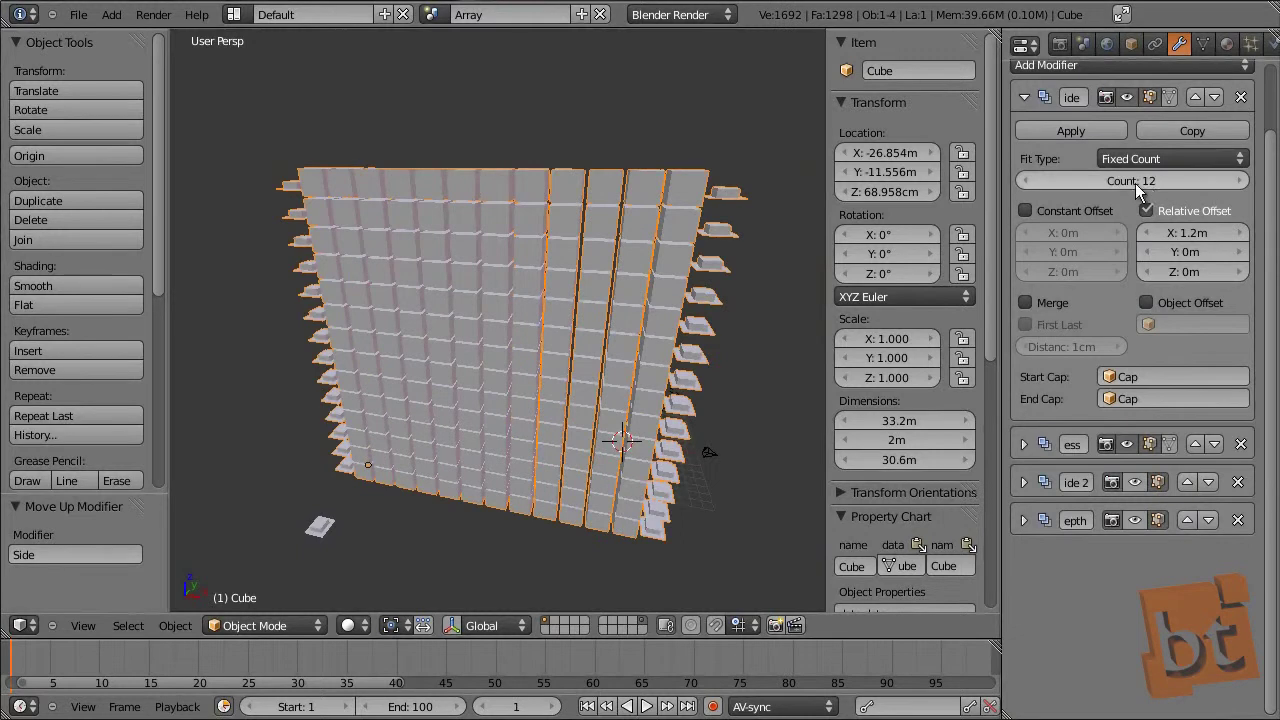
# Expand the Highness array modifier and set its count to 12
pyautogui.click(1024, 444)
pyautogui.scroll(-2, 1025, 443)
pyautogui.scroll(-2, 1056, 386)
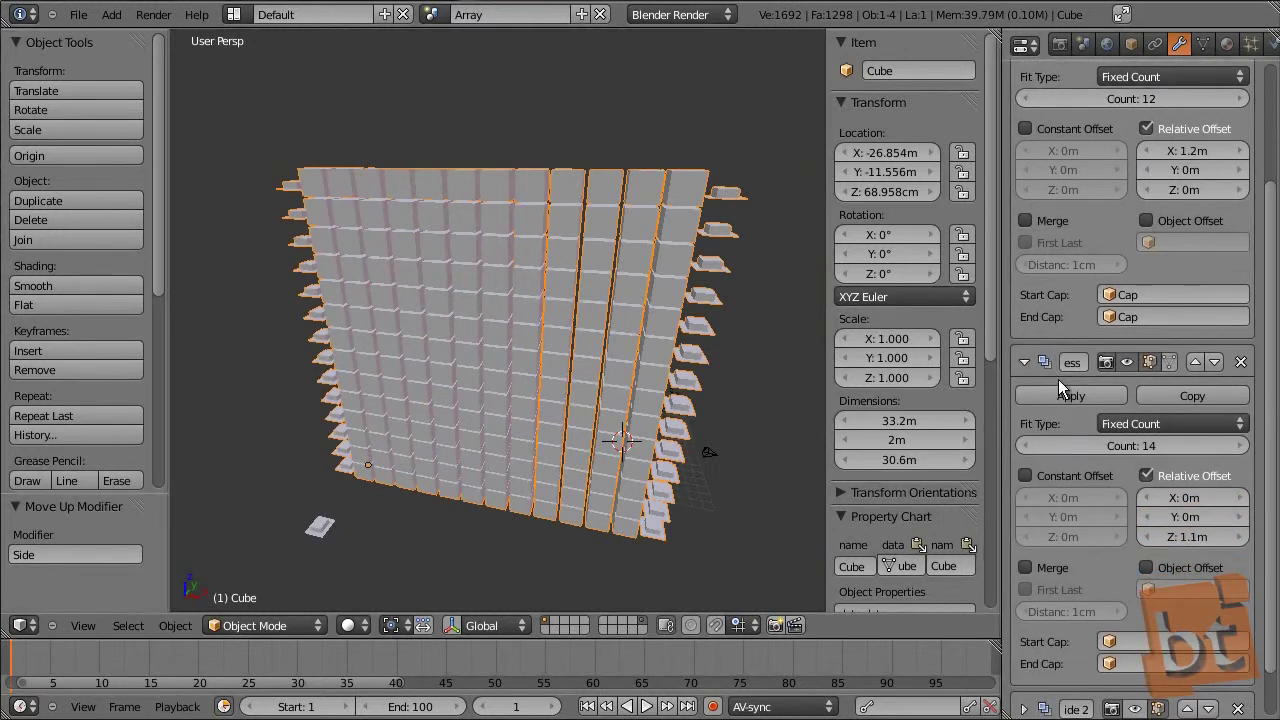
pyautogui.moveTo(1115, 394); pyautogui.dragTo(1108, 394)
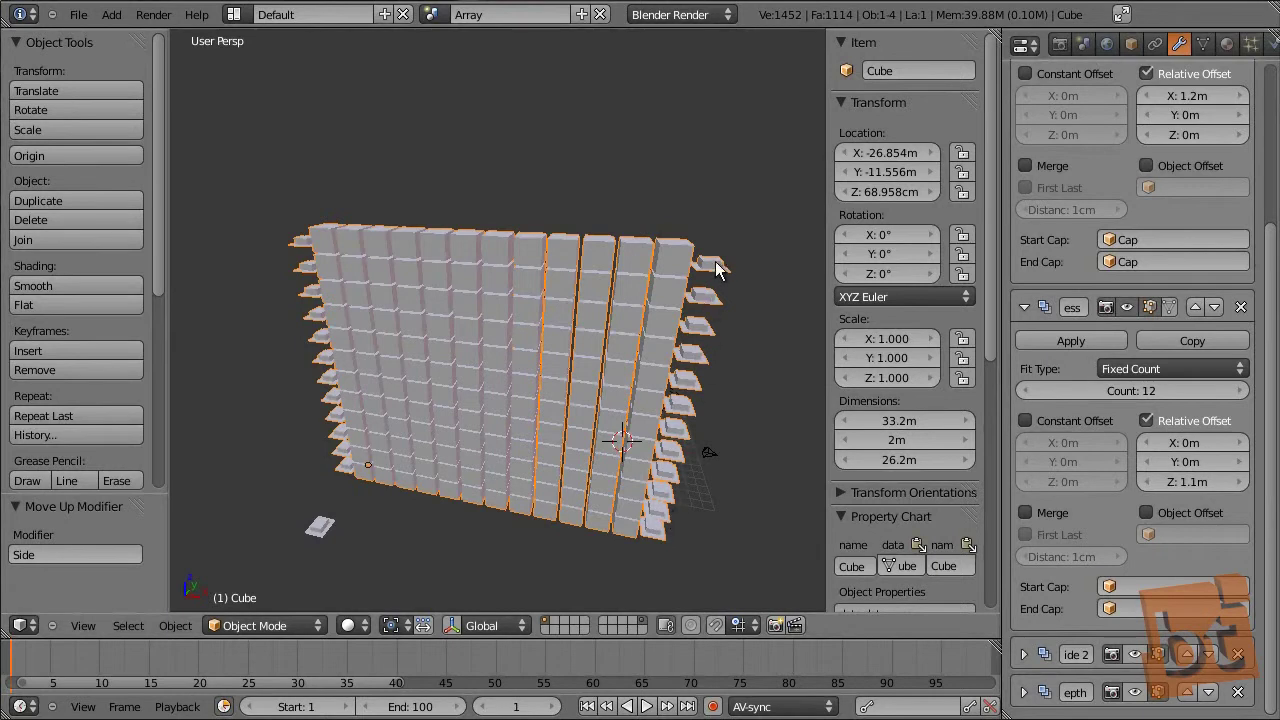
# Move the Highness array modifier above Side in the stack
pyautogui.scroll(2, 1112, 245)
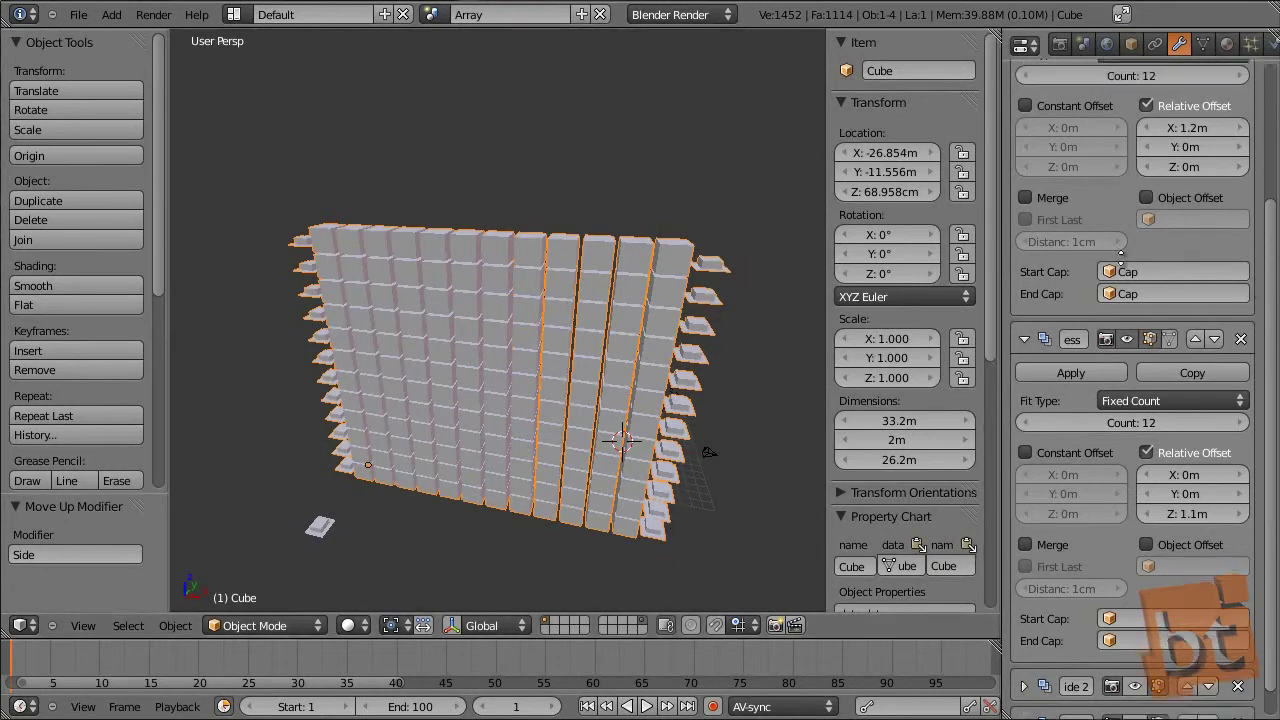
pyautogui.scroll(-2, 1114, 256)
pyautogui.scroll(3, 1136, 288)
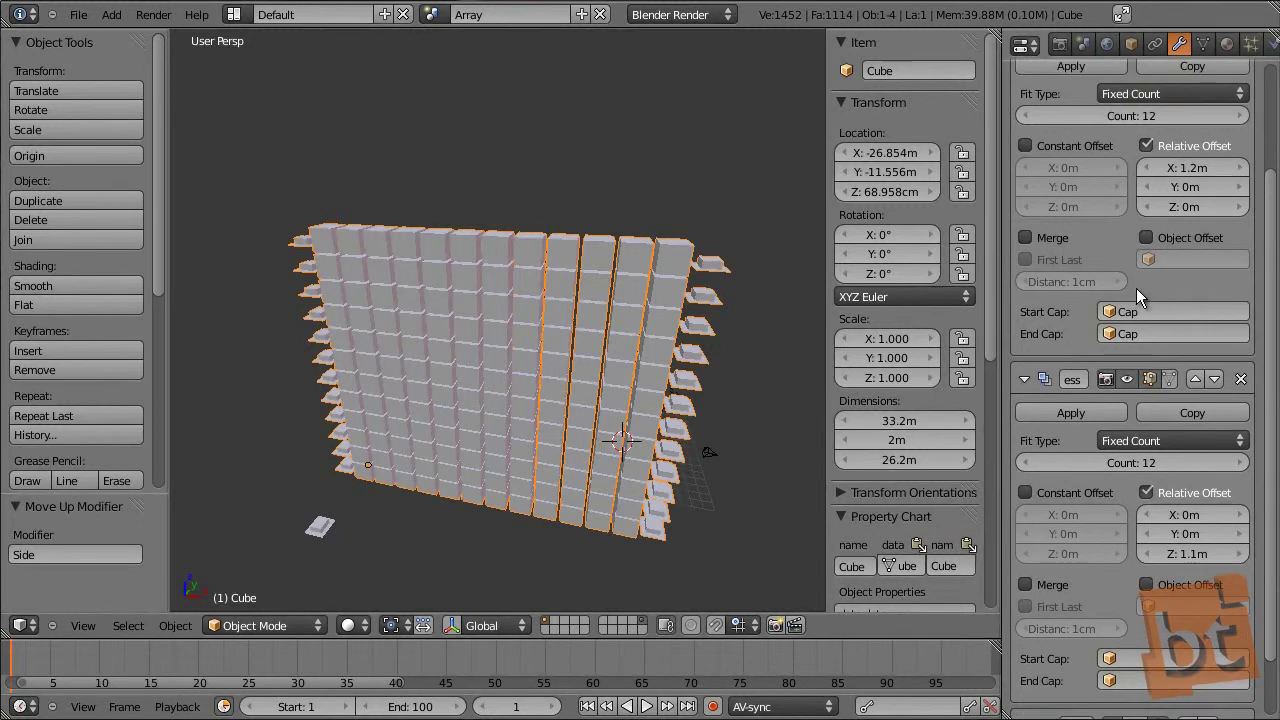
pyautogui.scroll(-2, 1190, 320)
pyautogui.scroll(-1, 1192, 320)
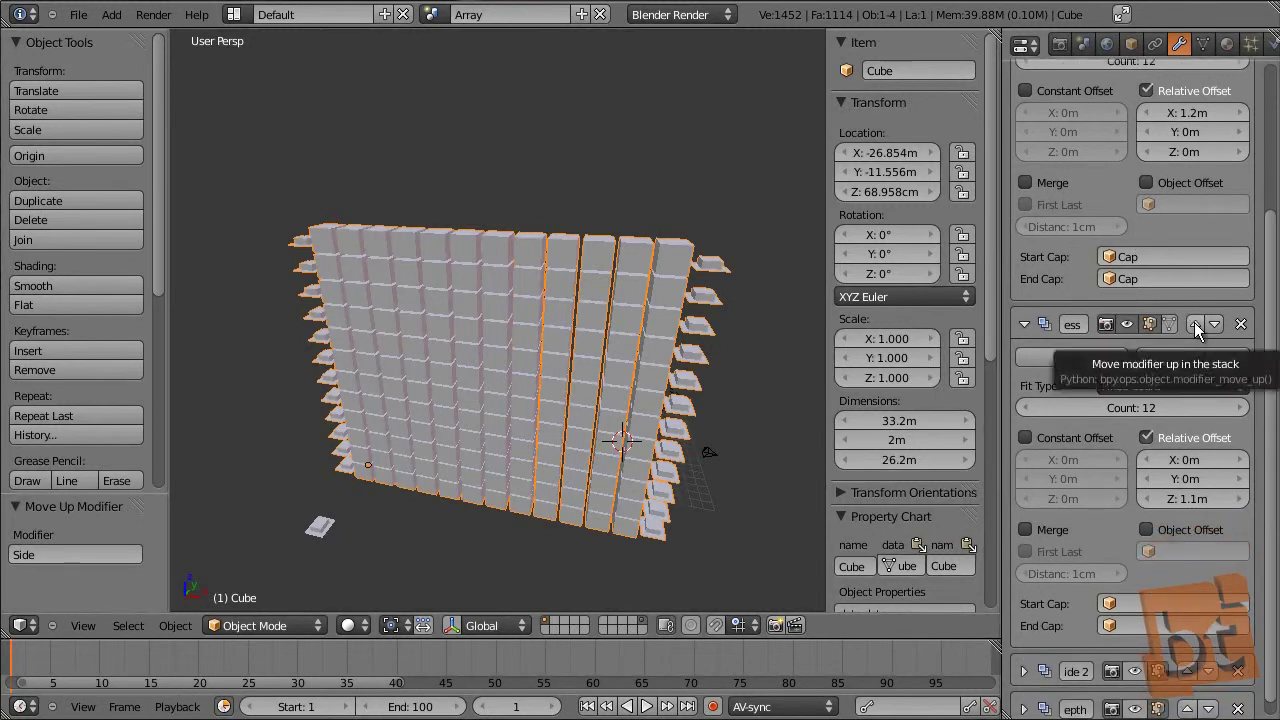
pyautogui.click(1195, 324)
pyautogui.moveTo(629, 402); pyautogui.dragTo(681, 397, button='middle')
# Expand the Side 2 array modifier and turn on its display in the viewport
pyautogui.scroll(-2, 1035, 607)
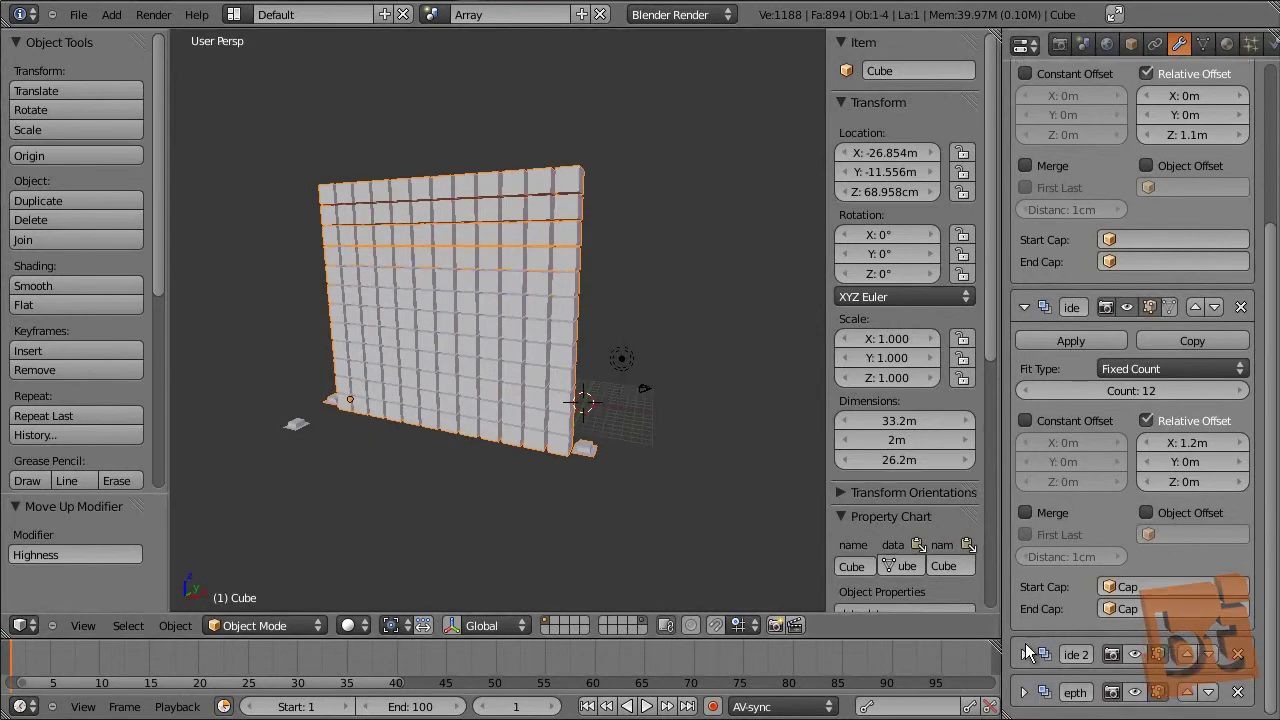
pyautogui.click(1023, 654)
pyautogui.scroll(-5, 1100, 560)
pyautogui.click(1132, 429)
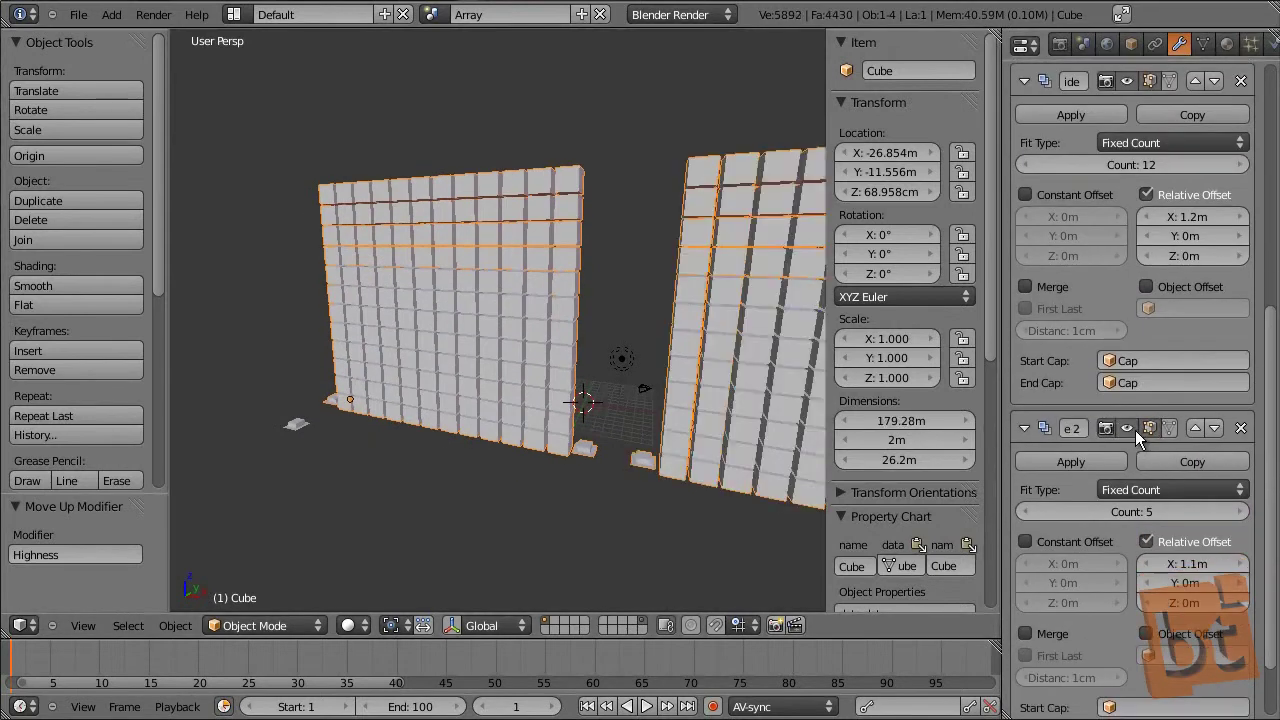
pyautogui.moveTo(513, 398); pyautogui.dragTo(444, 280, button='middle')
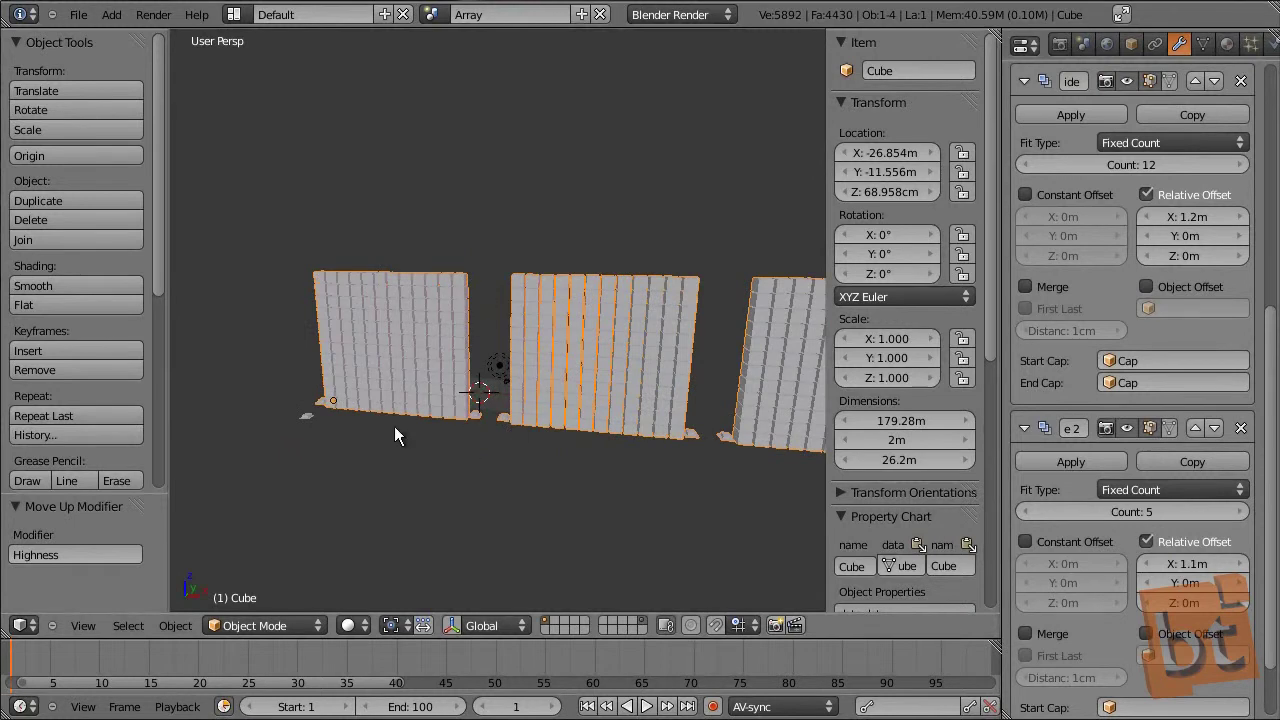
pyautogui.moveTo(728, 398); pyautogui.dragTo(572, 433, button='middle')
pyautogui.scroll(-2, 1094, 596)
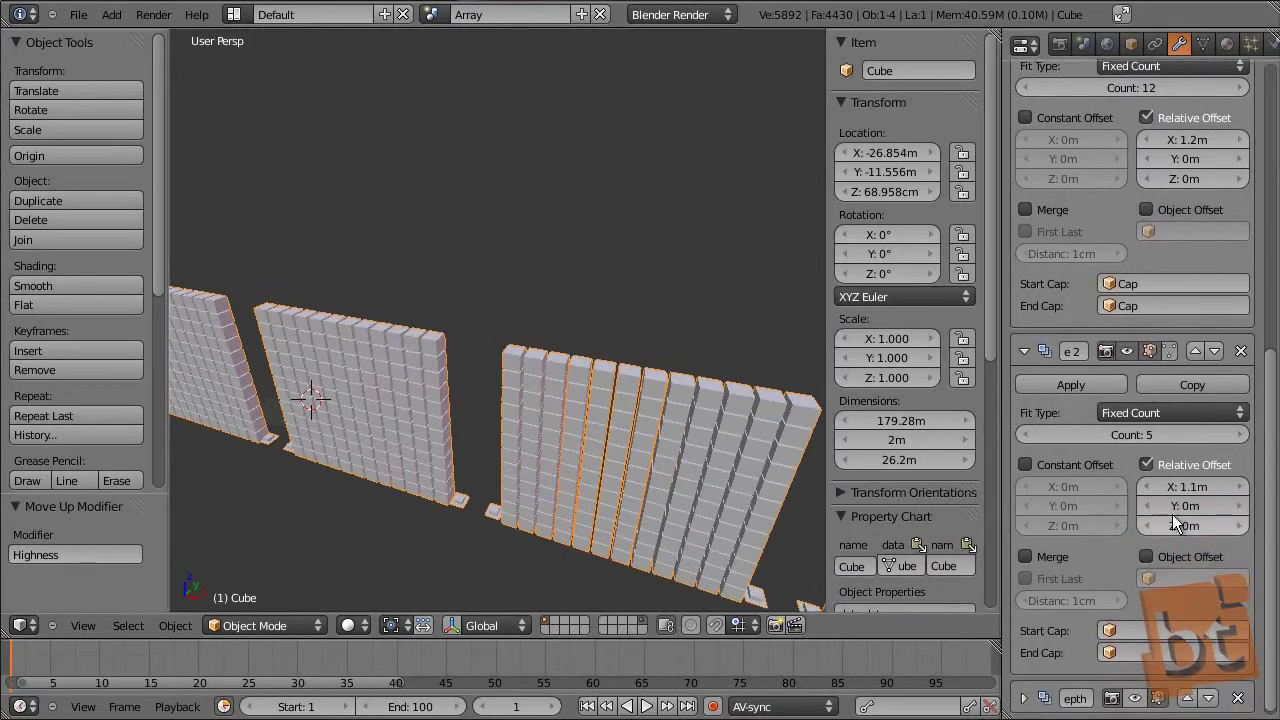
# Set Side 2's relative Y offset to 5.1 m and move the modifier above Side
pyautogui.moveTo(1181, 489)
pyautogui.mouseDown()
pyautogui.moveTo(1191, 508)
pyautogui.moveTo(1255, 512)
pyautogui.moveTo(12, 515)
pyautogui.moveTo(1143, 530)
pyautogui.moveTo(1222, 513)
pyautogui.moveTo(1175, 502)
pyautogui.mouseUp()
pyautogui.moveTo(640, 500); pyautogui.dragTo(570, 548, button='middle')
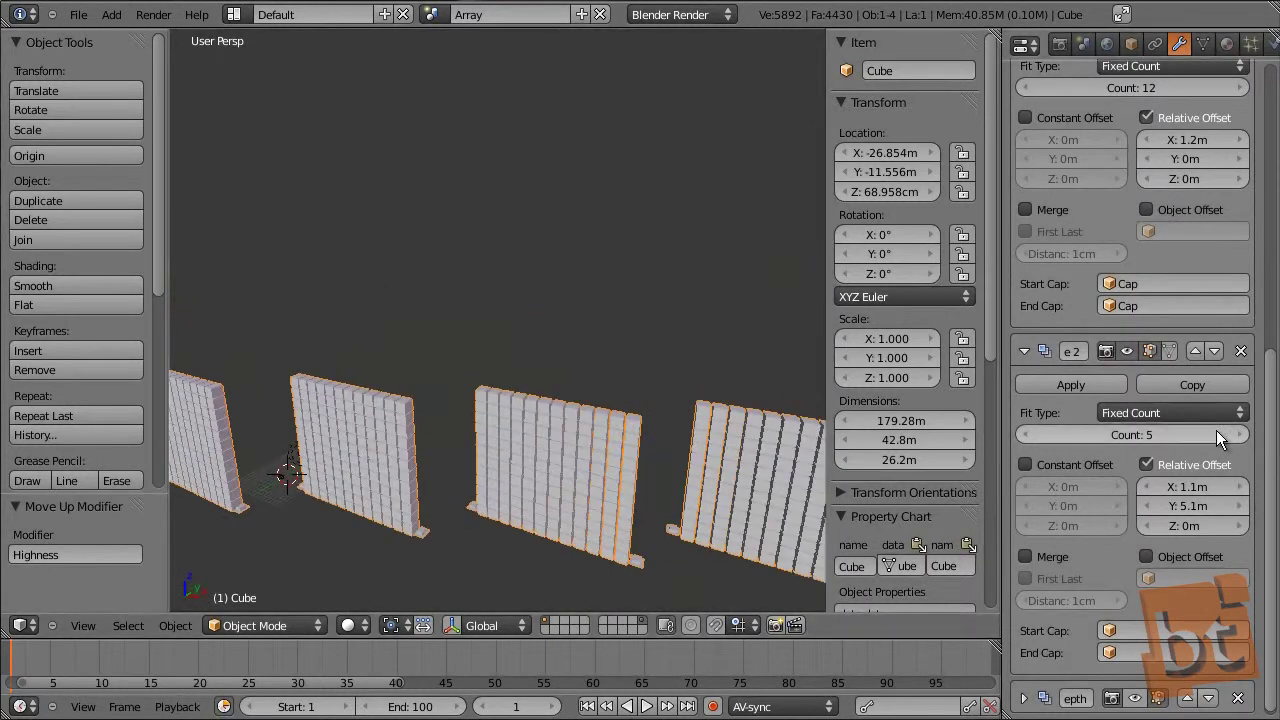
pyautogui.click(1196, 352)
pyautogui.moveTo(491, 490); pyautogui.dragTo(610, 412, button='middle')
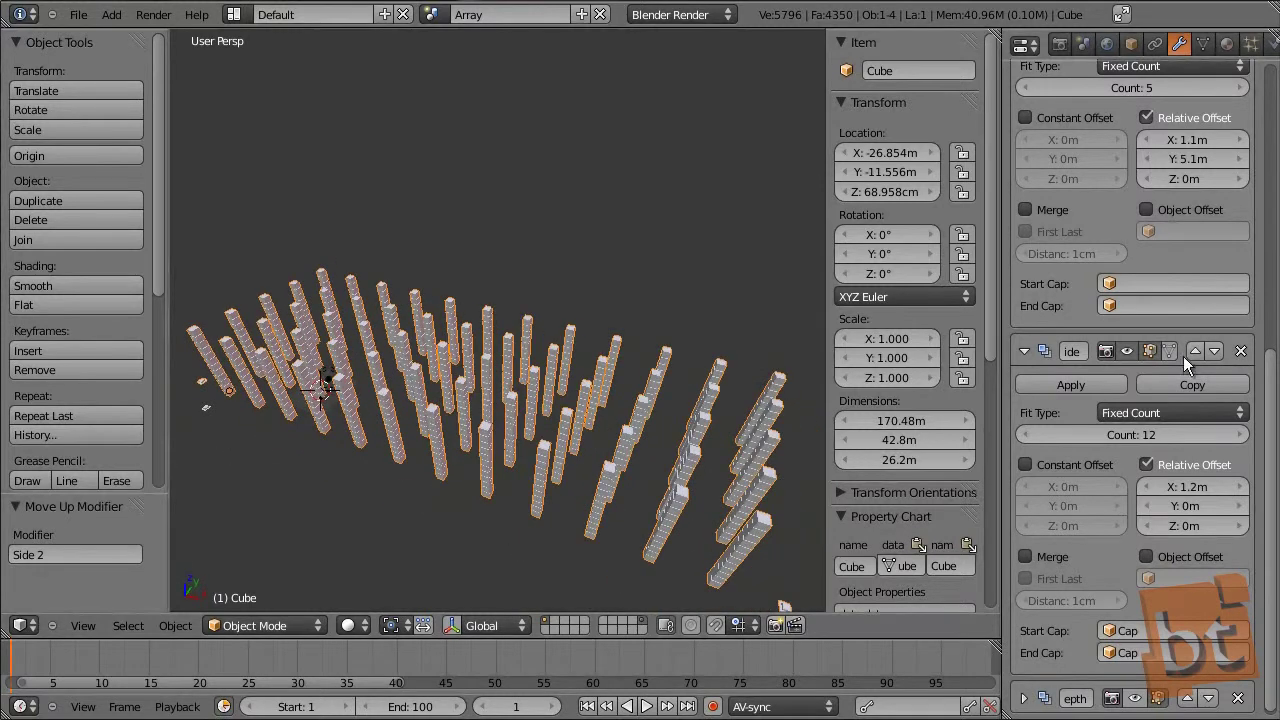
# Examine the order and settings of the stacked array modifiers, along with the list of modifiers available to add
pyautogui.scroll(-1, 1208, 220)
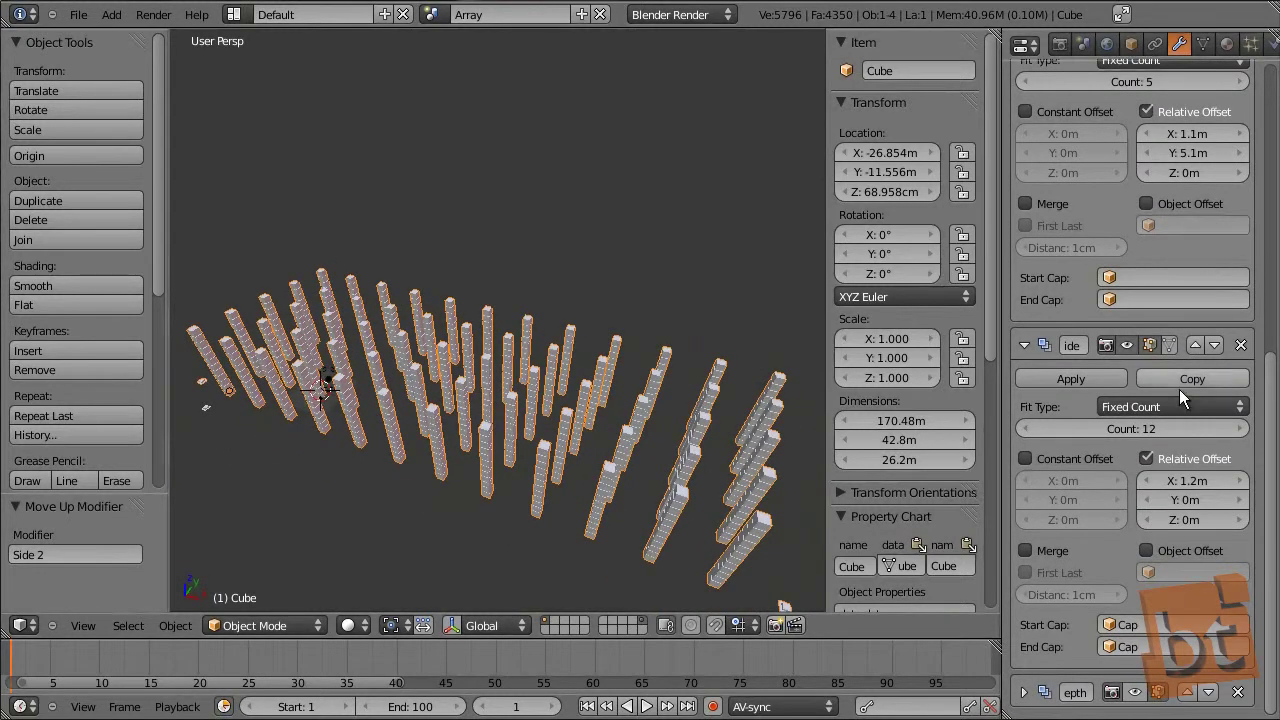
pyautogui.scroll(5, 1143, 427)
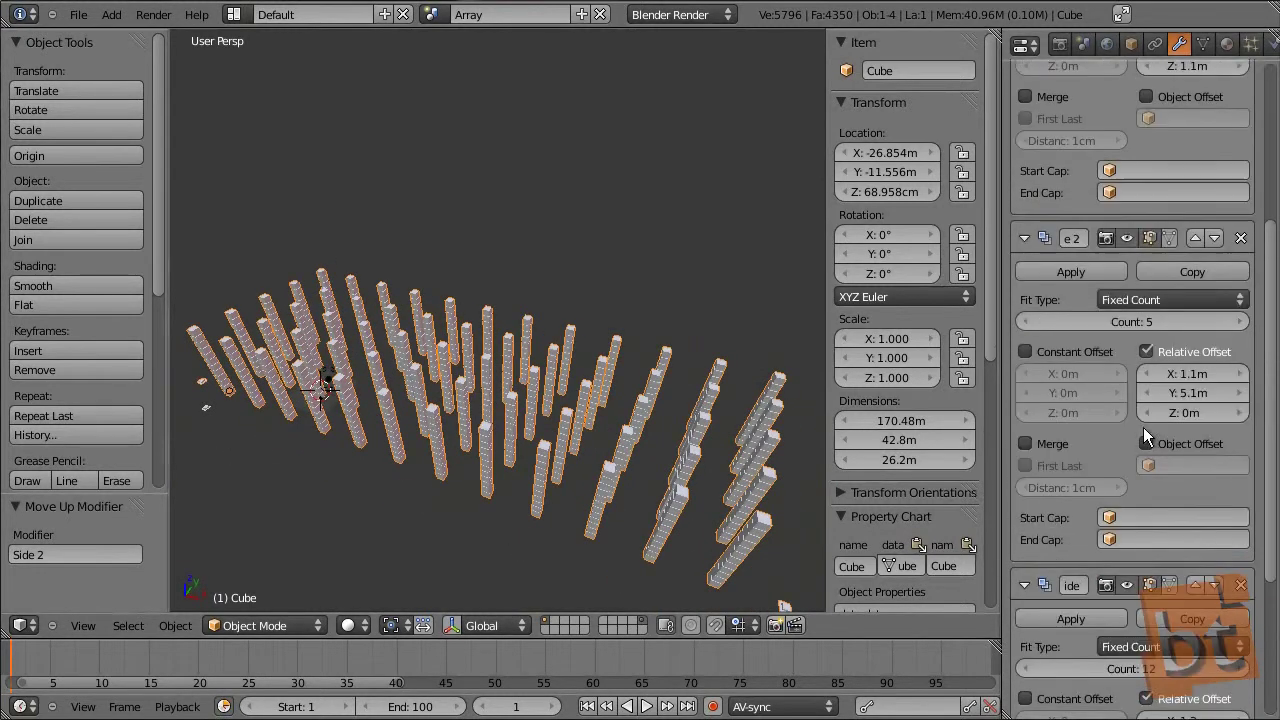
pyautogui.scroll(6, 1143, 427)
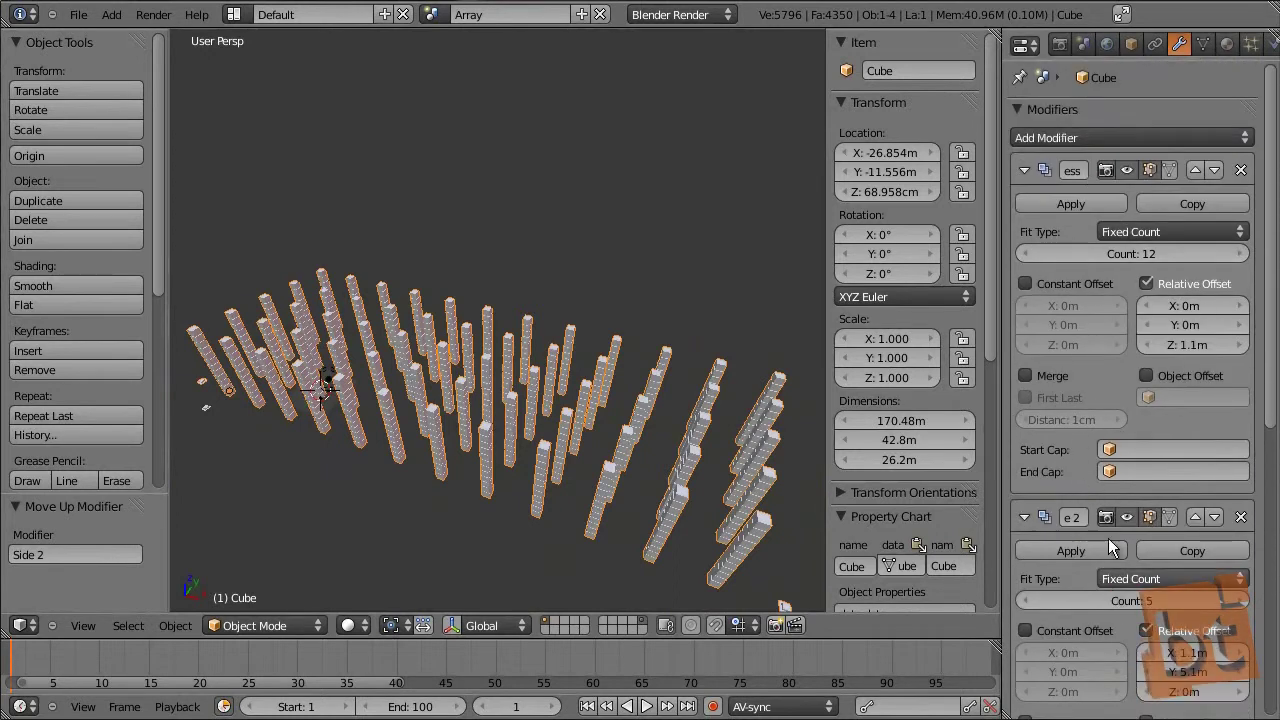
pyautogui.scroll(-6, 1095, 473)
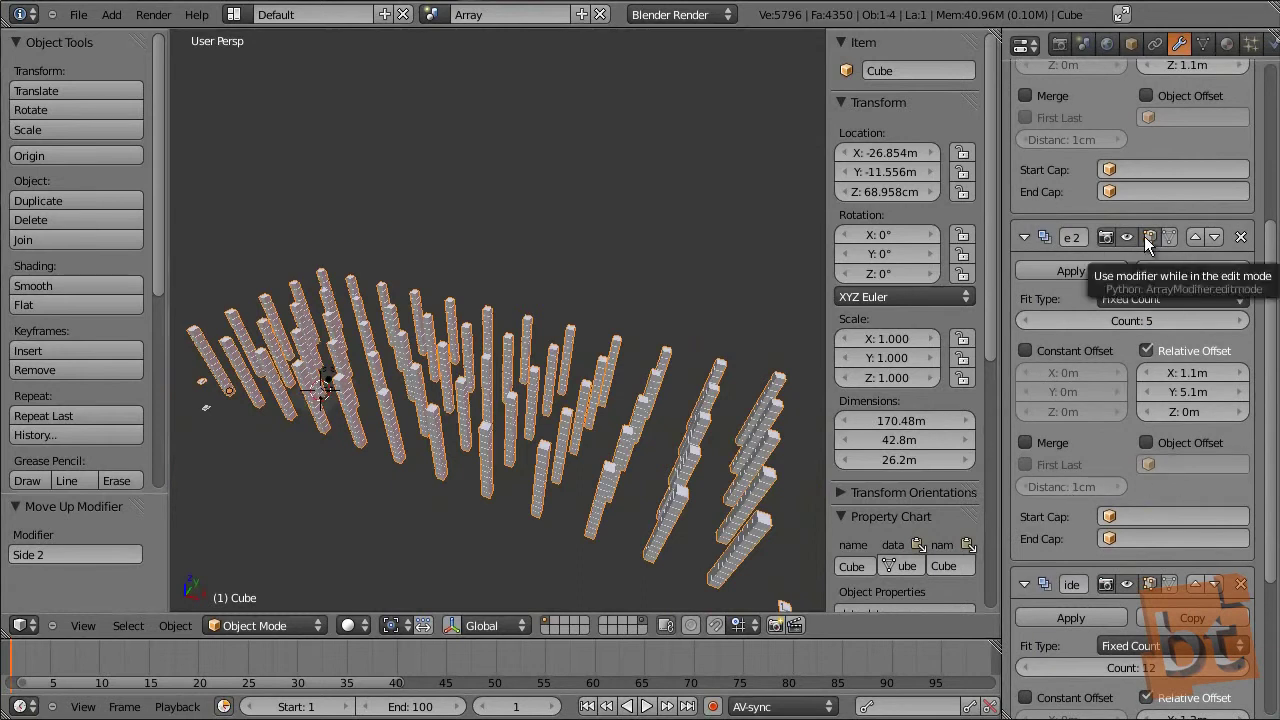
pyautogui.scroll(5, 1155, 392)
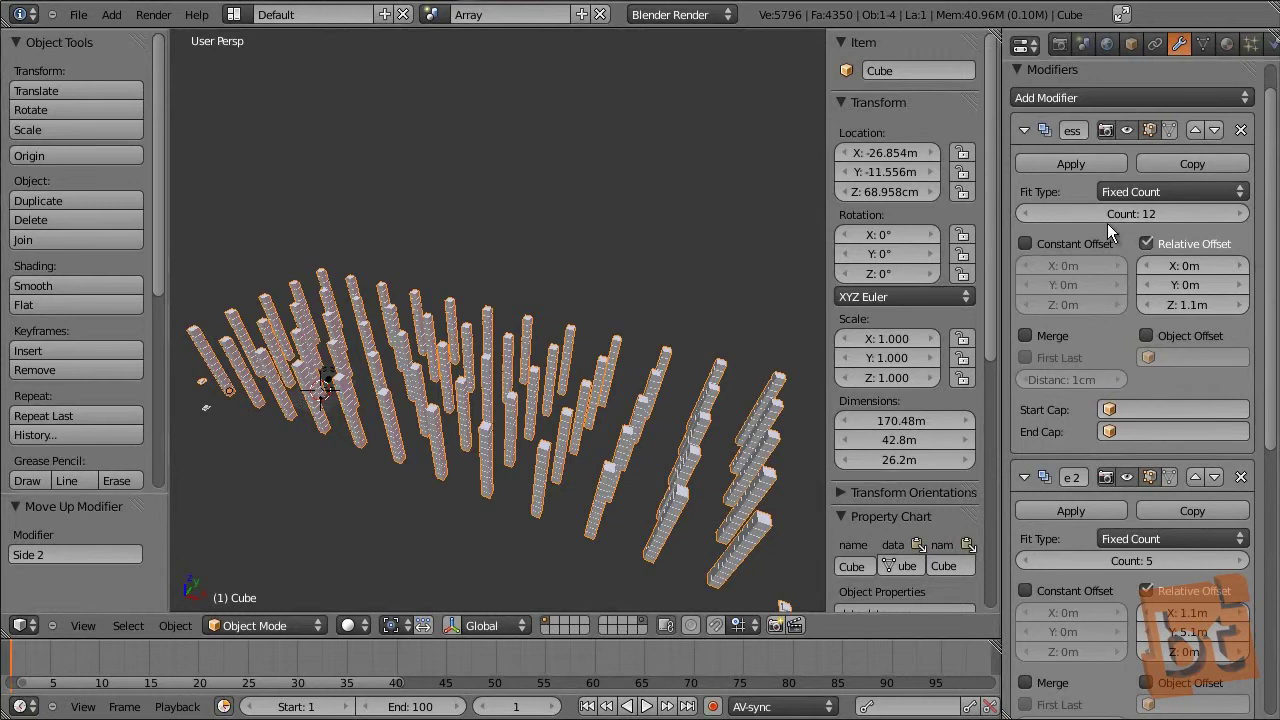
pyautogui.scroll(-10, 1107, 223)
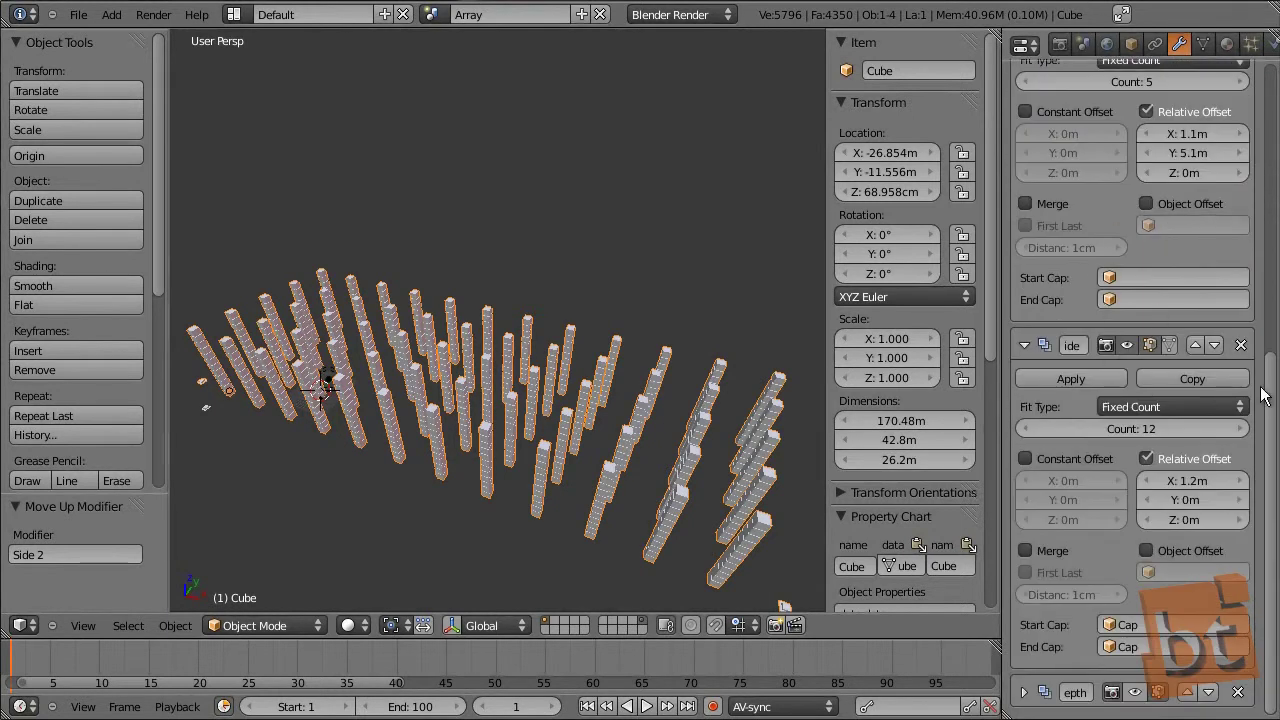
pyautogui.scroll(10, 1276, 404)
pyautogui.click(1133, 140)
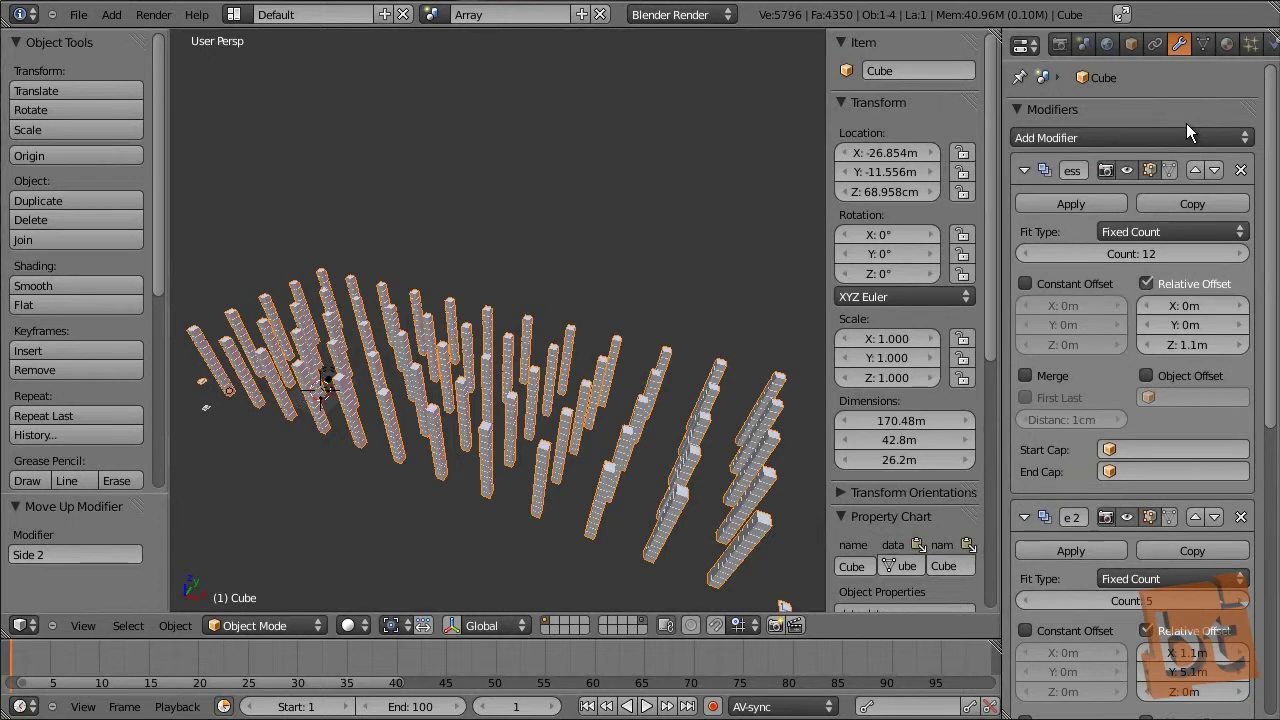
pyautogui.click(1160, 138)
pyautogui.scroll(-5, 1222, 246)
pyautogui.scroll(3, 1188, 230)
pyautogui.scroll(2, 1224, 282)
# Try Side 2 above Highness in the stack, and return it to its place below
pyautogui.click(1197, 515)
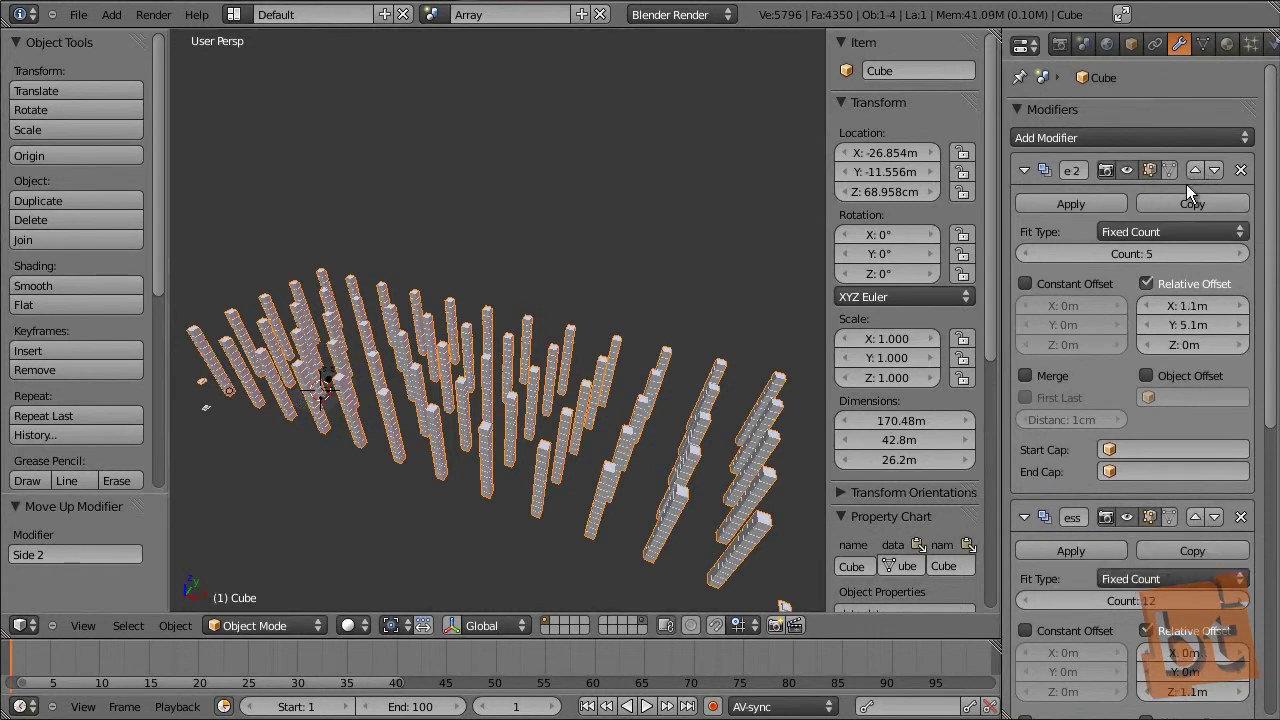
pyautogui.click(1216, 170)
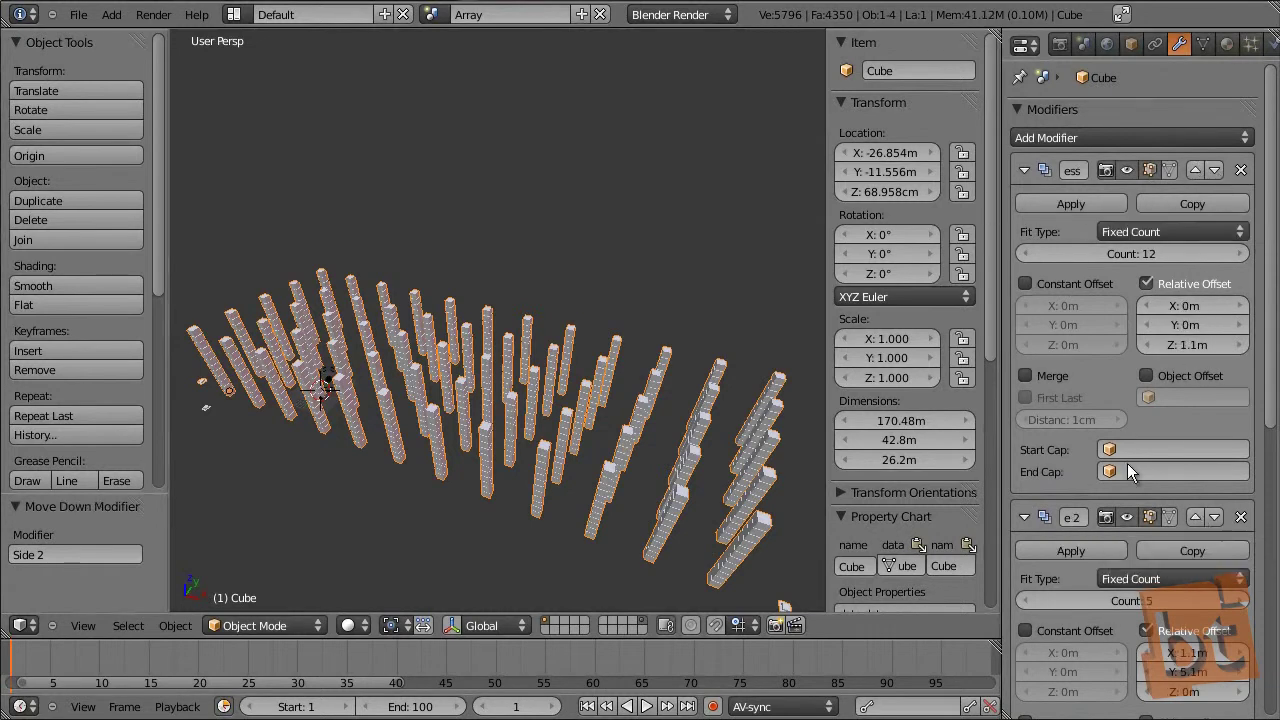
# Turn on the viewport display of the Depth array modifier and inspect the repeated columns
pyautogui.scroll(-5, 1136, 408)
pyautogui.scroll(-2, 1136, 408)
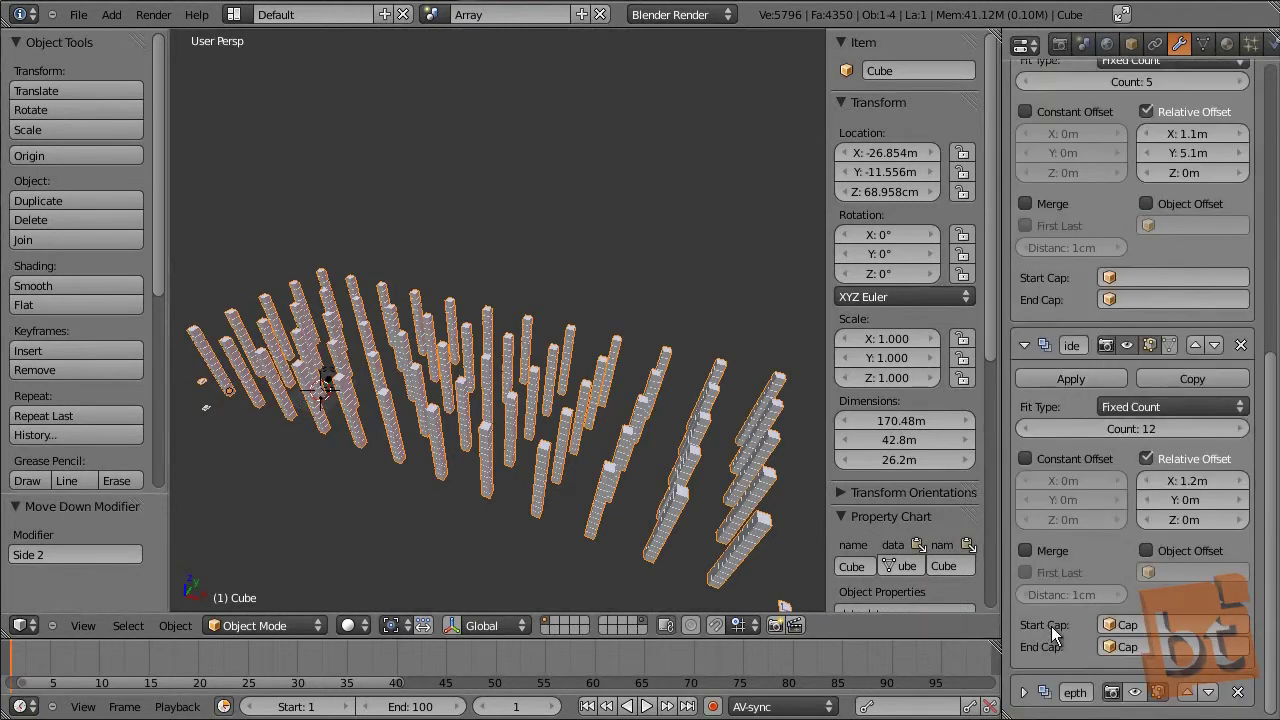
pyautogui.click(1134, 692)
pyautogui.moveTo(664, 271); pyautogui.dragTo(808, 400, button='middle')
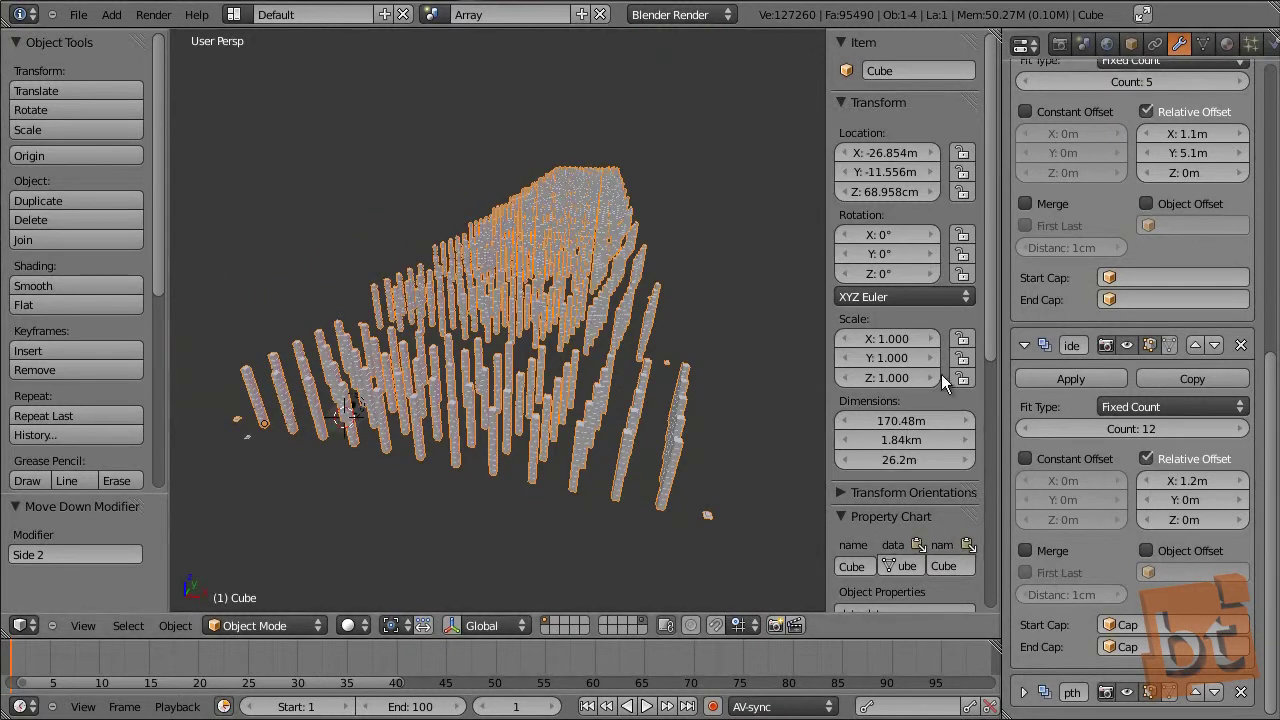
pyautogui.scroll(4, 630, 365)
pyautogui.moveTo(710, 400)
pyautogui.mouseDown(button='middle')
pyautogui.moveTo(706, 364)
pyautogui.moveTo(693, 403)
pyautogui.mouseUp(button='middle')
# With Depth displayed, try Side 2 at the top of the stack and move it back below Highness
pyautogui.scroll(3, 1205, 341)
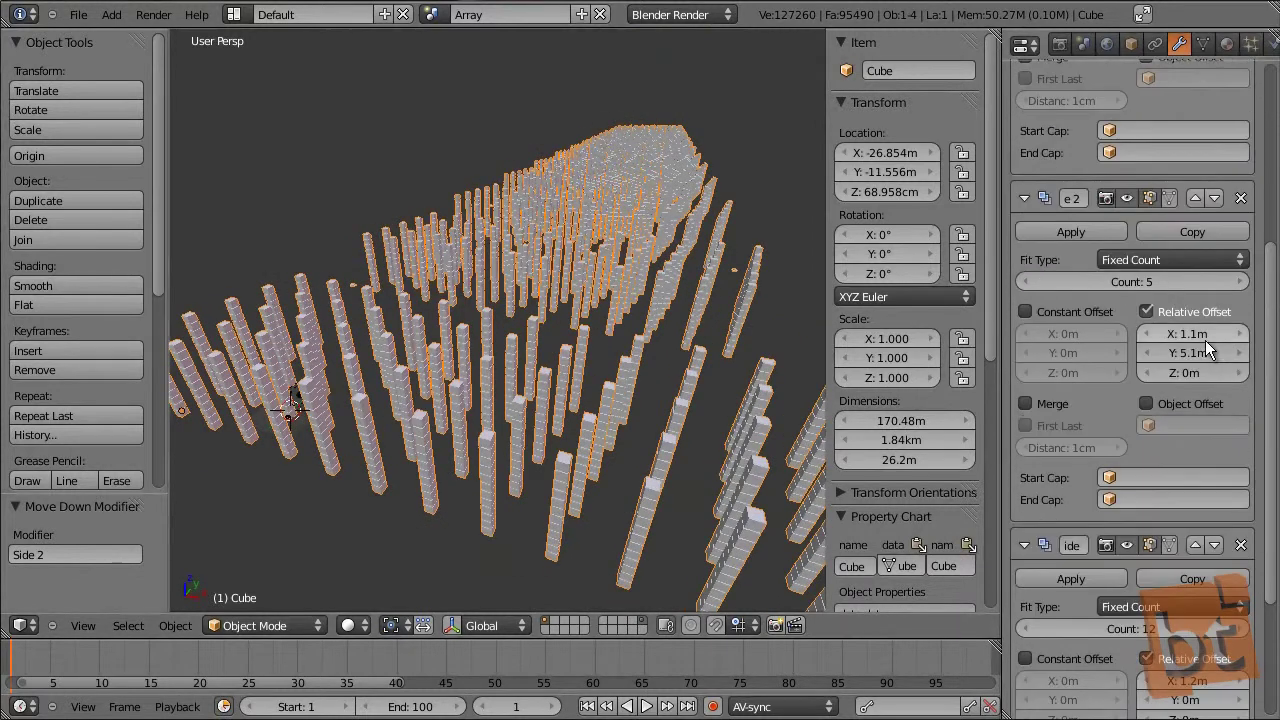
pyautogui.click(1194, 440)
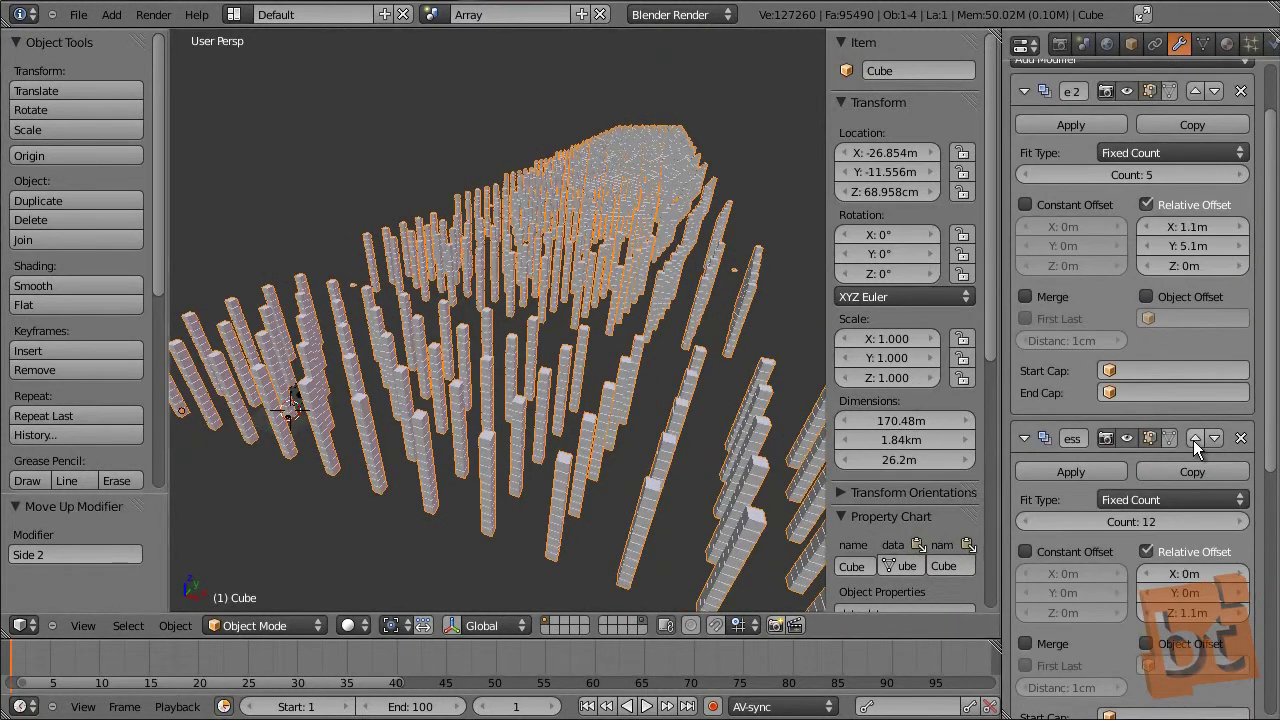
pyautogui.scroll(2, 1190, 252)
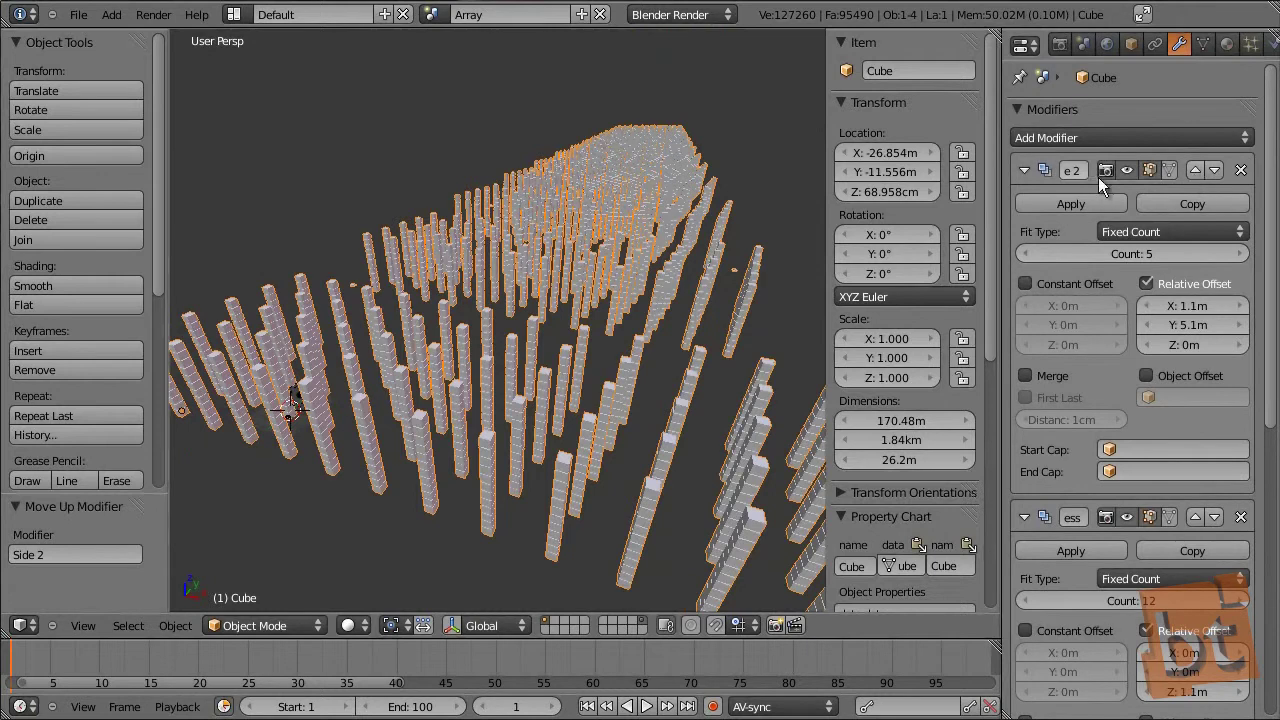
pyautogui.click(1215, 170)
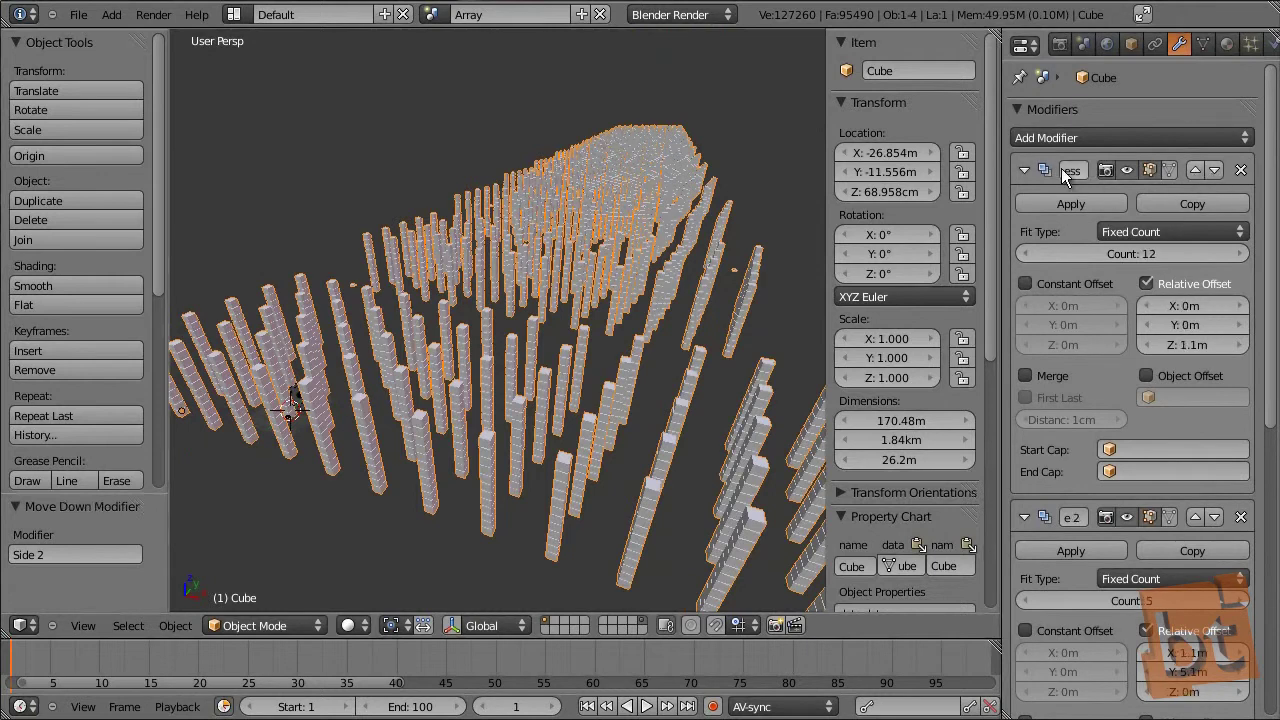
# Move the Depth modifier above Side and widen the properties editor to show the full modifier names
pyautogui.scroll(-12, 1102, 532)
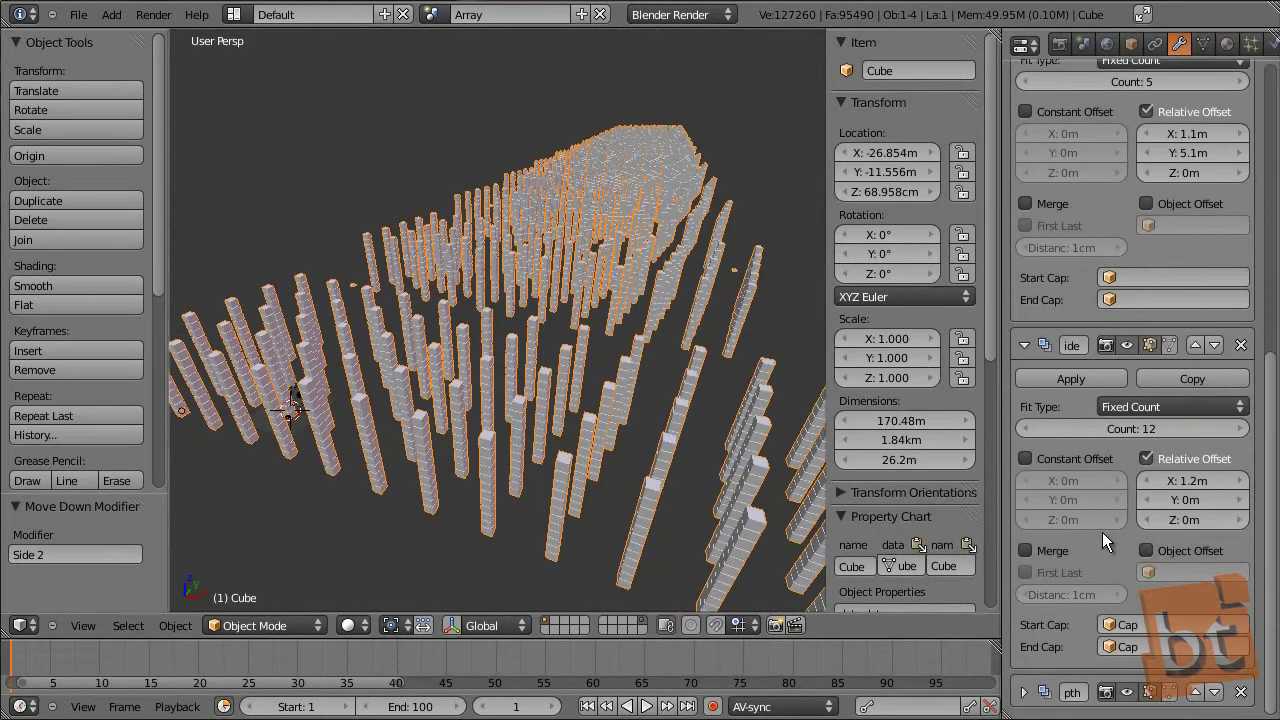
pyautogui.click(1196, 690)
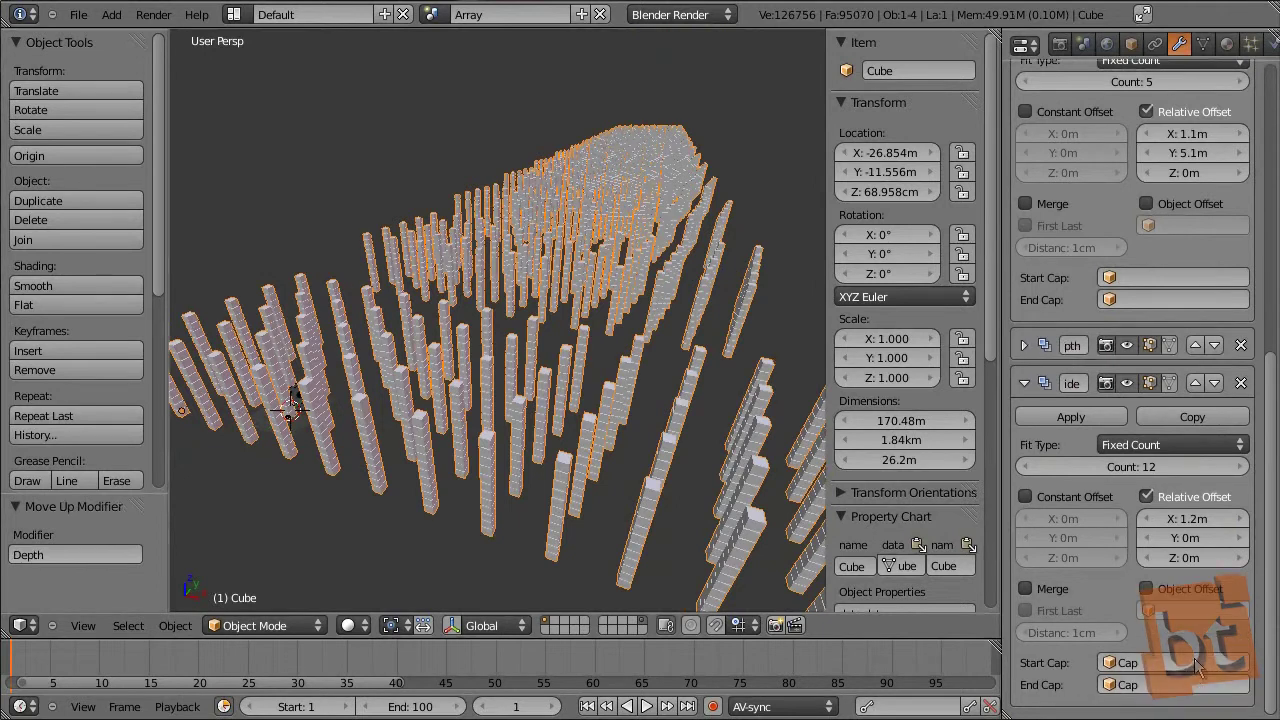
pyautogui.click(1213, 382)
pyautogui.moveTo(1003, 347); pyautogui.dragTo(820, 355)
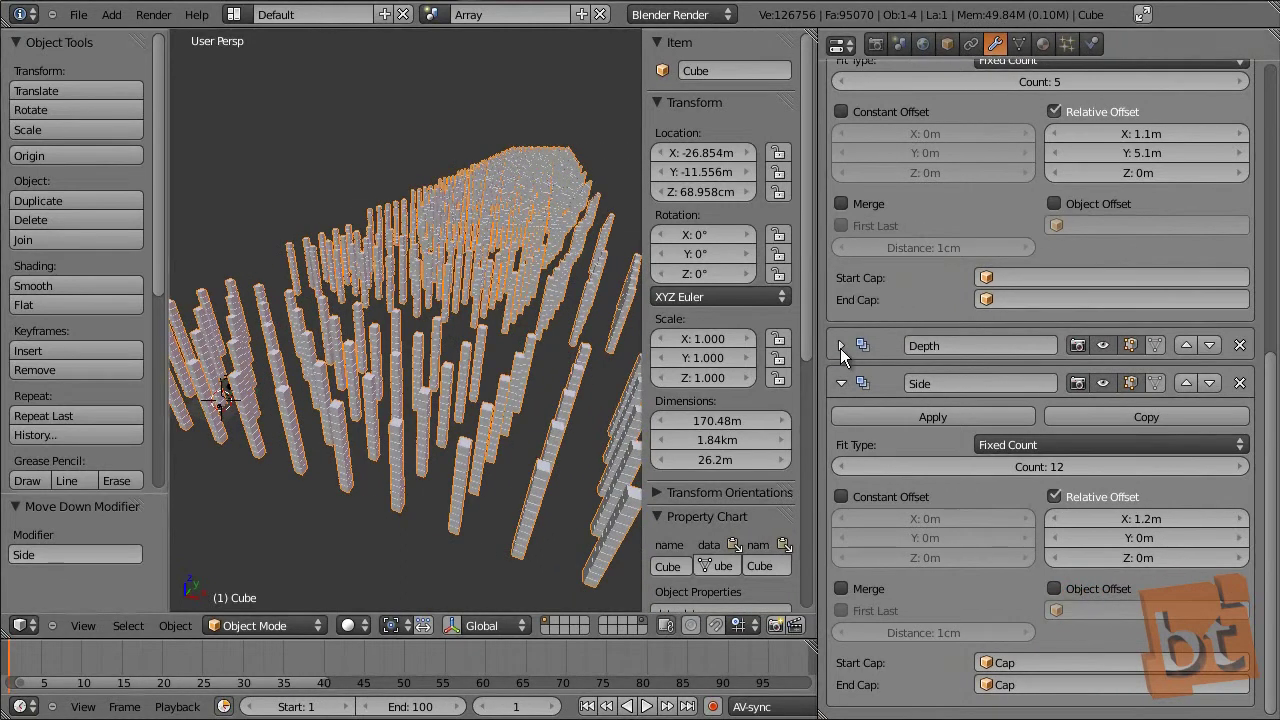
# Reorder the lower part of the modifier stack so that Side comes first, followed by Depth and Side 2
pyautogui.scroll(2, 1089, 373)
pyautogui.scroll(3, 1089, 376)
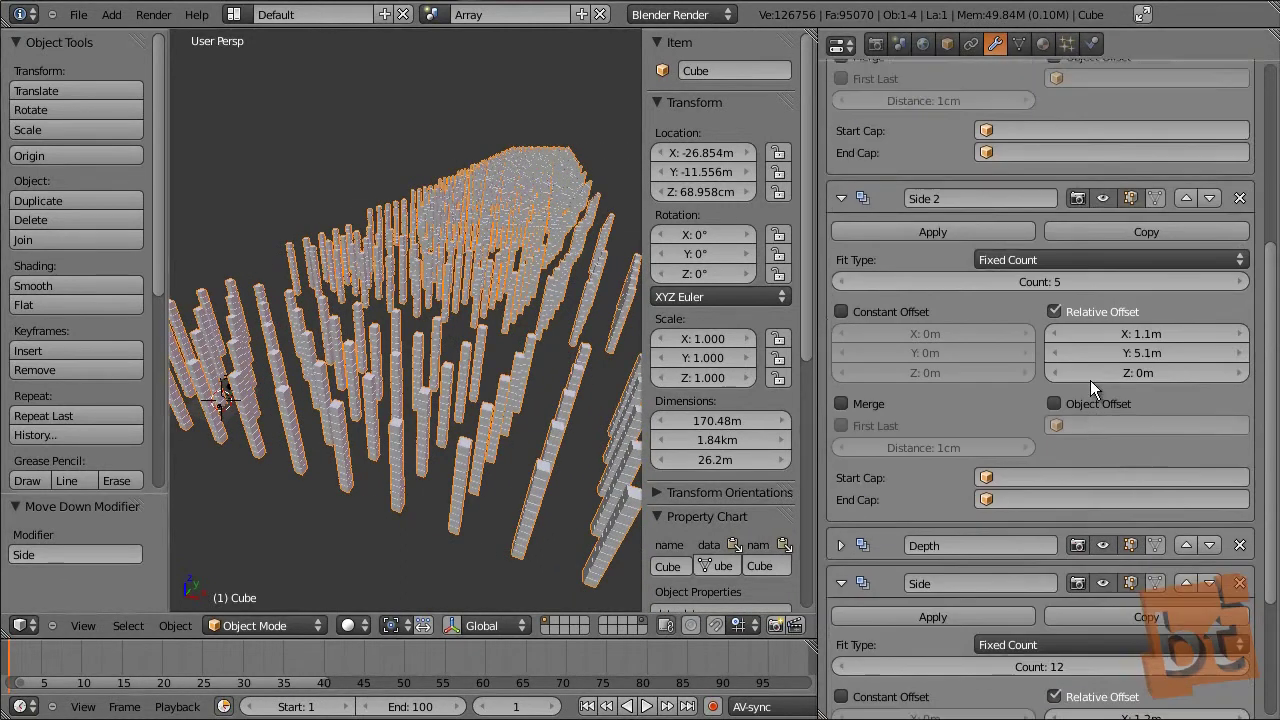
pyautogui.click(1190, 544)
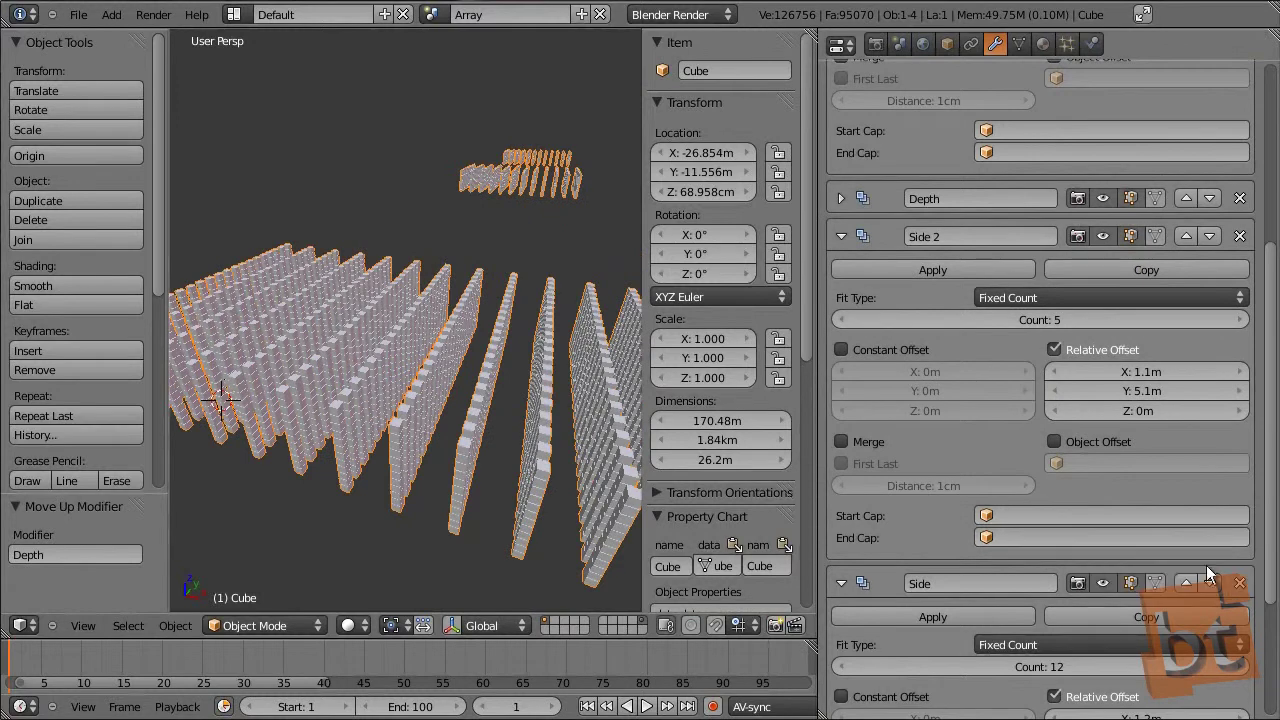
pyautogui.click(1210, 230)
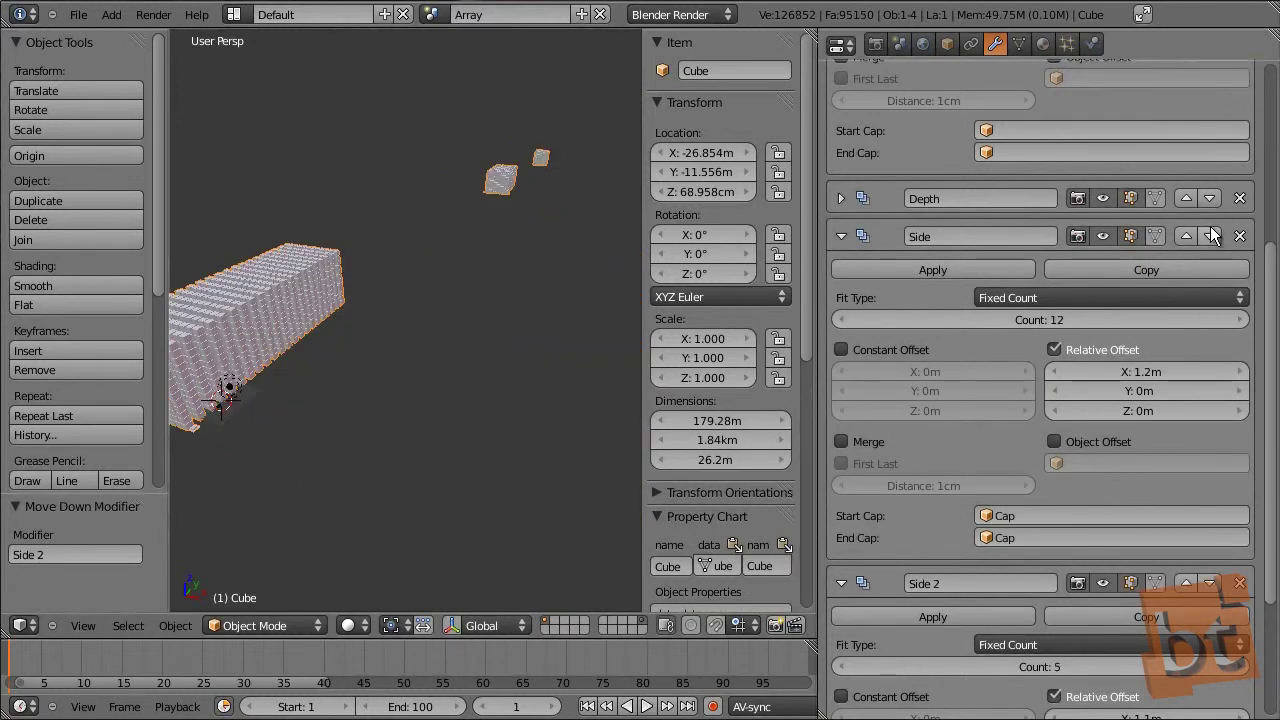
pyautogui.click(1188, 236)
pyautogui.moveTo(410, 384); pyautogui.dragTo(555, 530, button='middle')
pyautogui.scroll(3, 530, 425)
pyautogui.scroll(3, 548, 516)
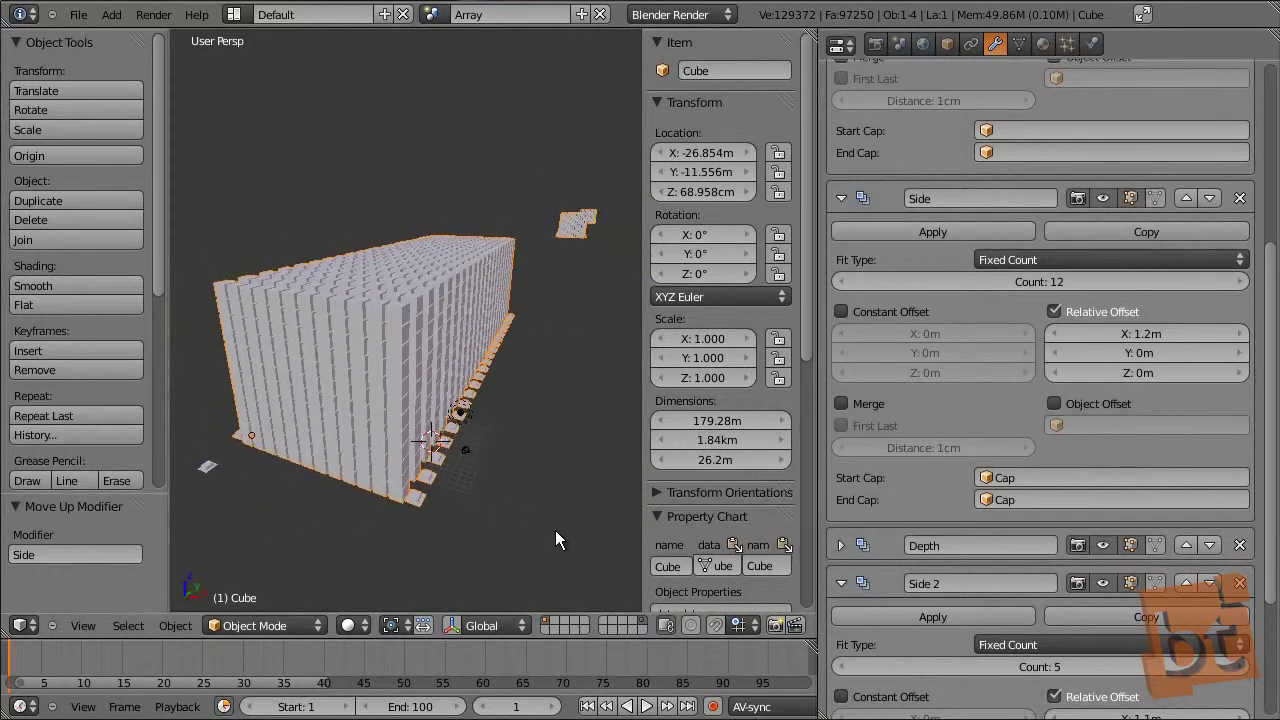
# Switch to the Array 02 scene and select its cube
pyautogui.click(437, 15)
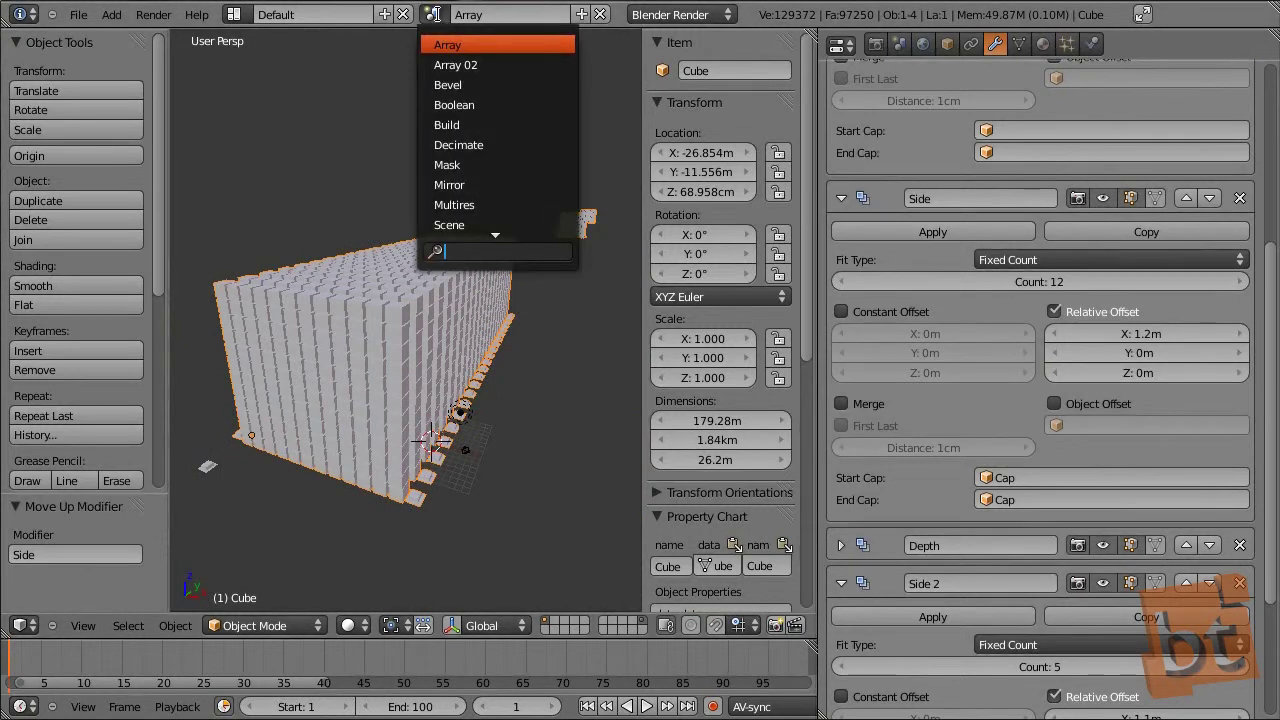
pyautogui.click(485, 66)
pyautogui.scroll(6, 495, 431)
pyautogui.moveTo(426, 334); pyautogui.dragTo(422, 373, button='middle')
pyautogui.rightClick(422, 370)
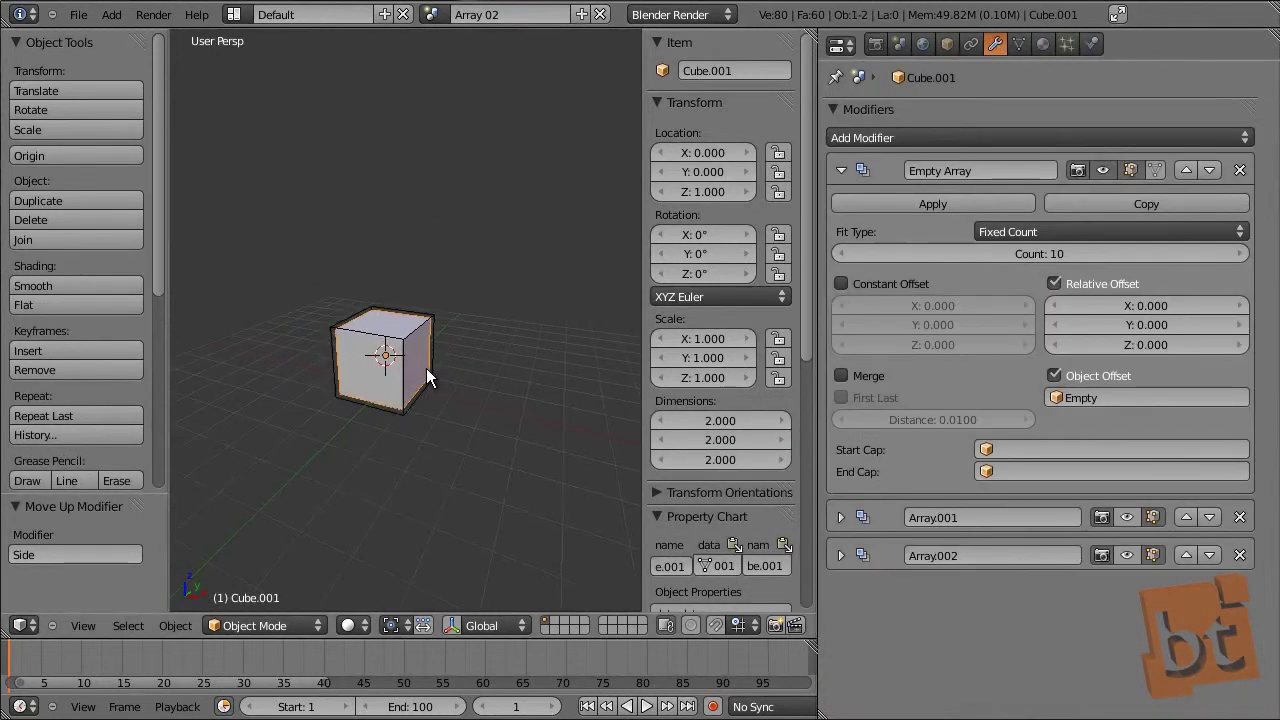
# Narrow the properties editor and inspect the cube's array together with the empty used for its object offset
pyautogui.press('KP_Decimal')
pyautogui.moveTo(426, 368); pyautogui.dragTo(493, 378, button='middle')
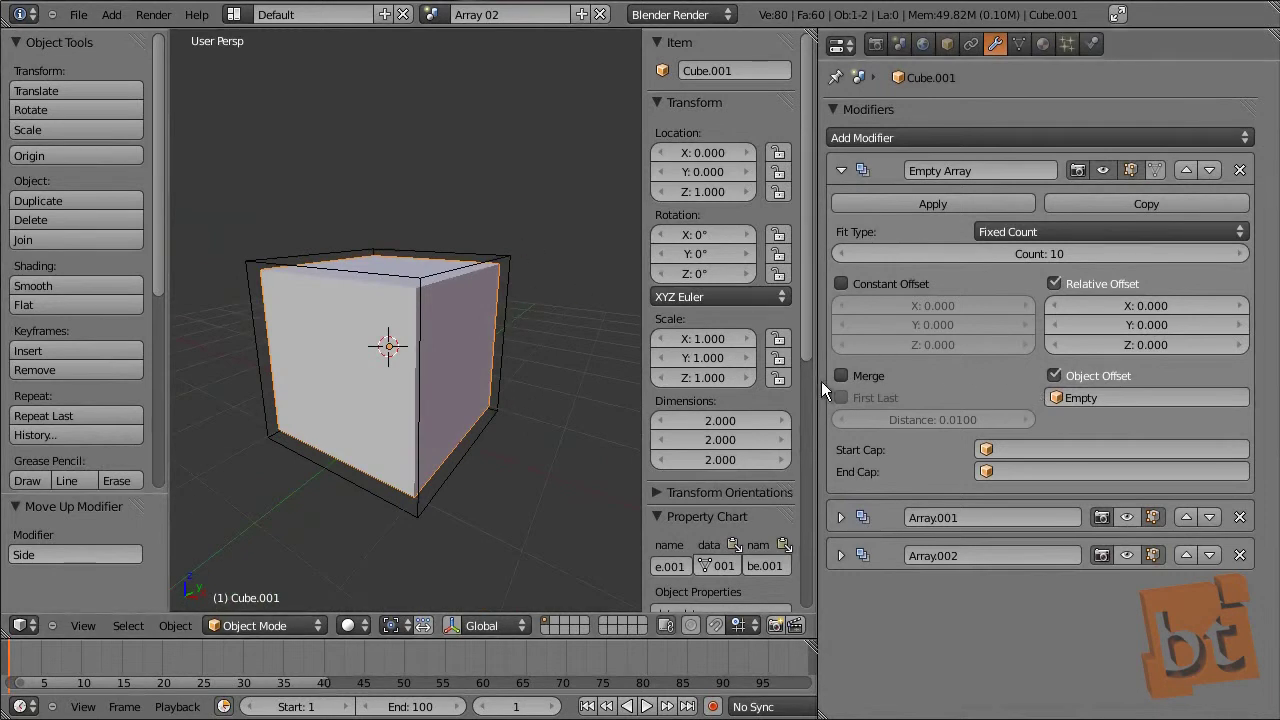
pyautogui.moveTo(819, 381); pyautogui.dragTo(962, 384)
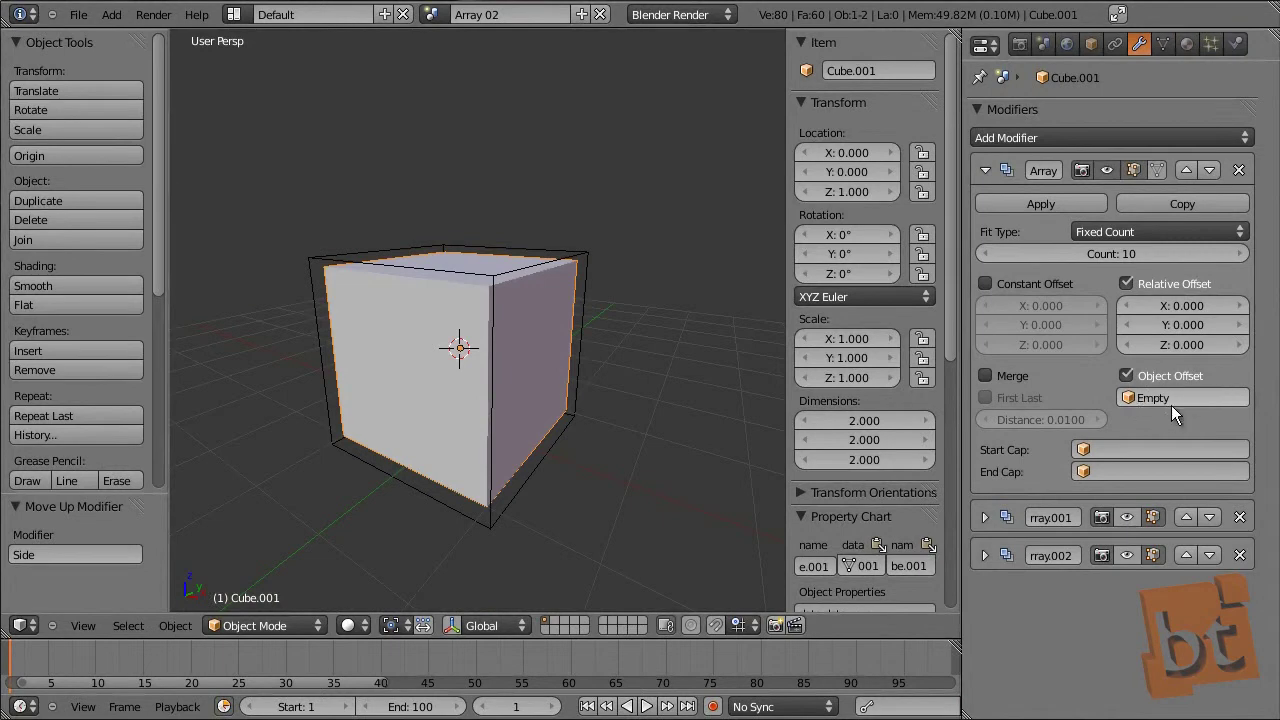
pyautogui.rightClick(572, 258)
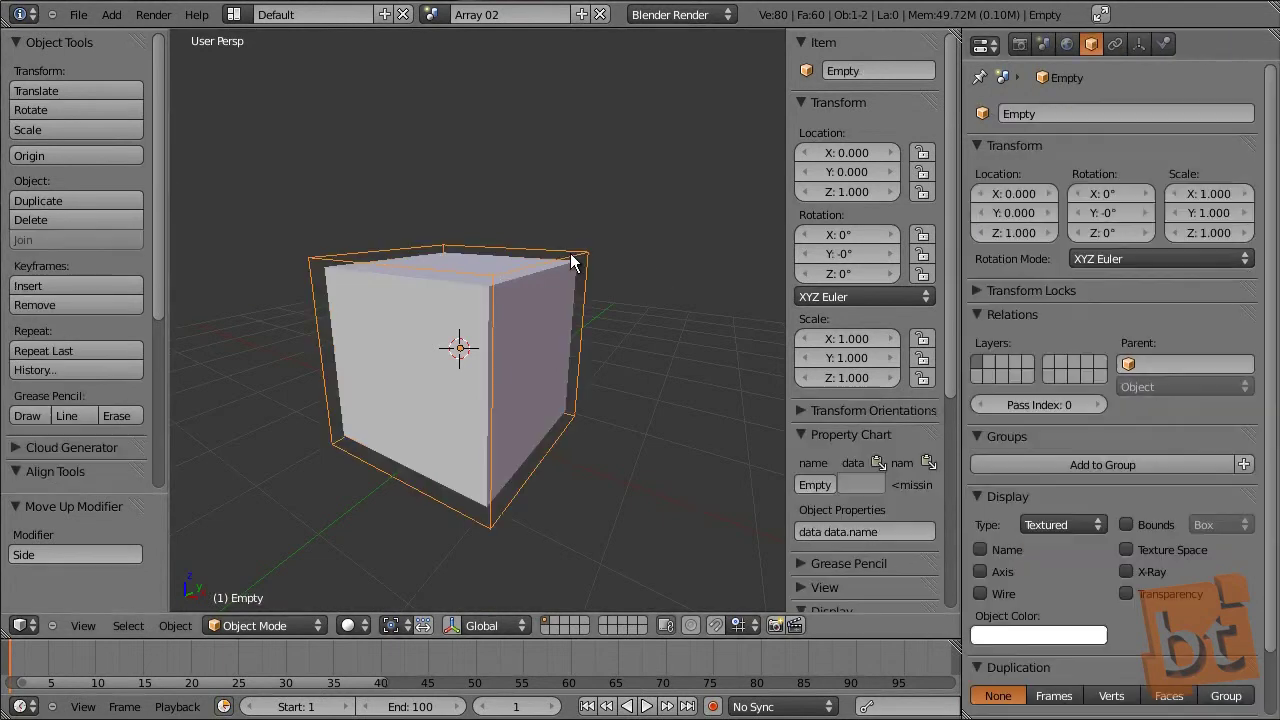
pyautogui.rightClick(572, 277)
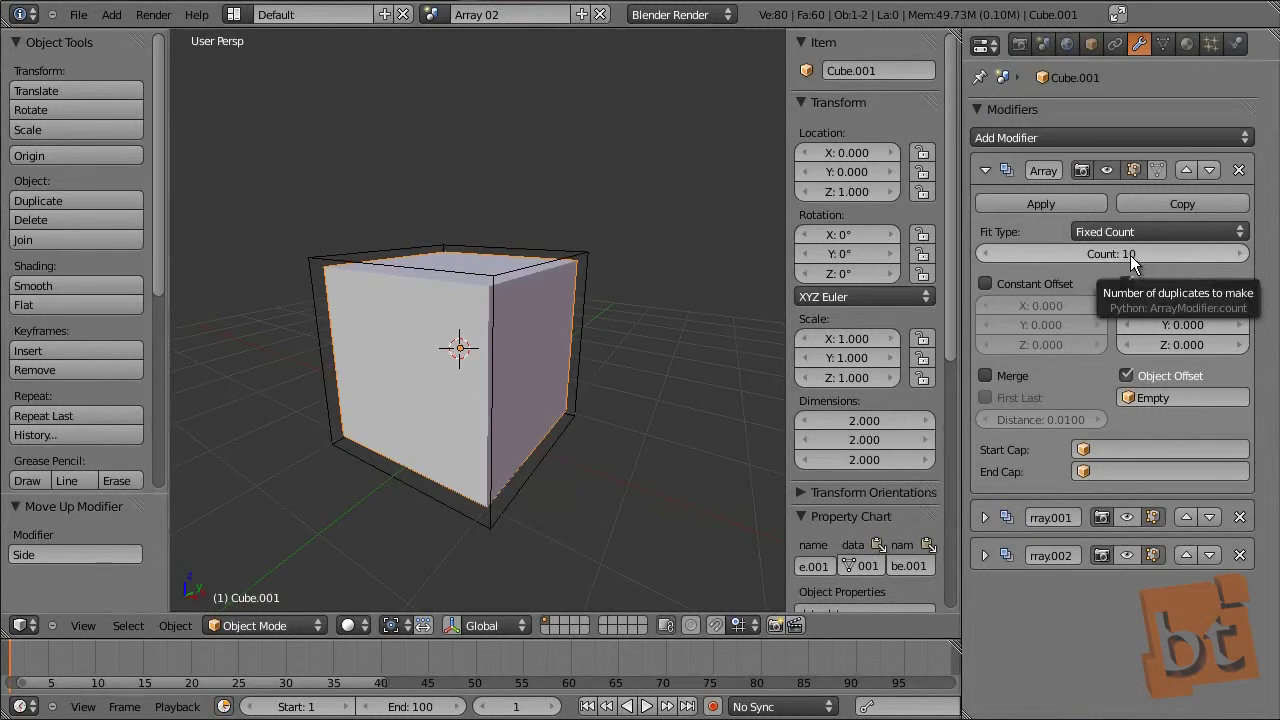
# Move the Empty straight up along the global Z axis by about 2.222 units
pyautogui.rightClick(555, 360)
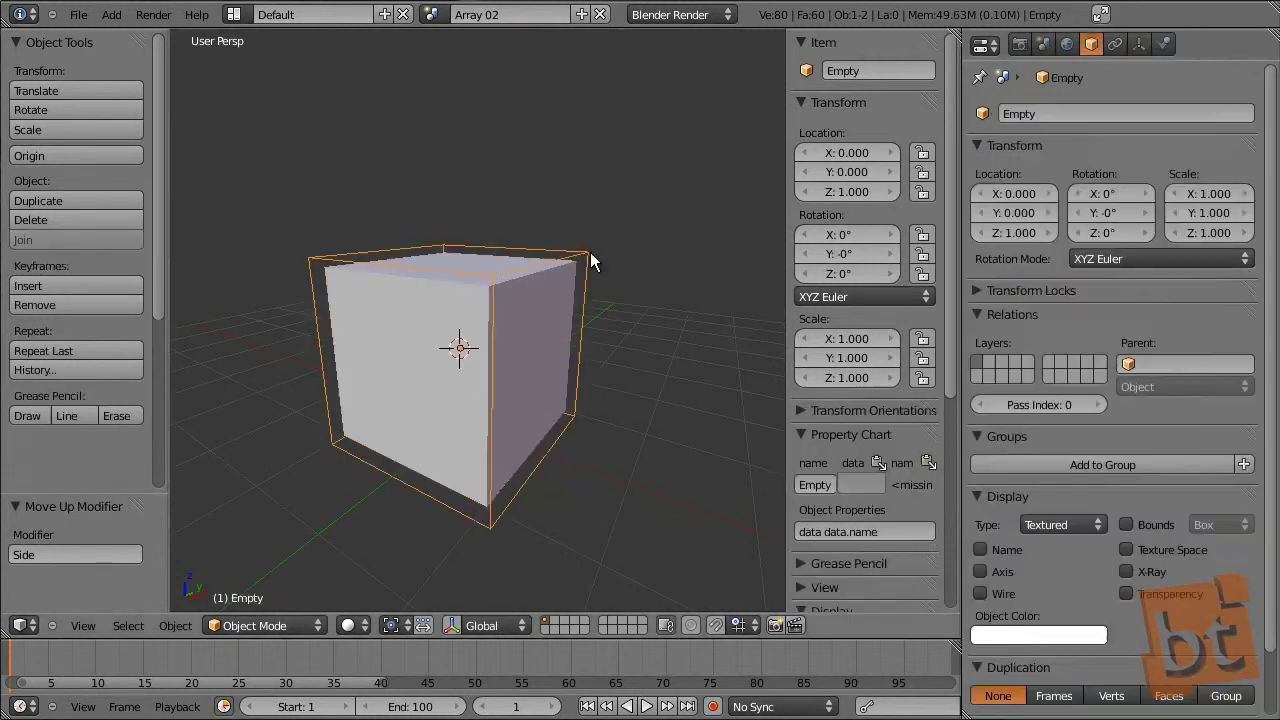
pyautogui.press('g')
pyautogui.press('z')
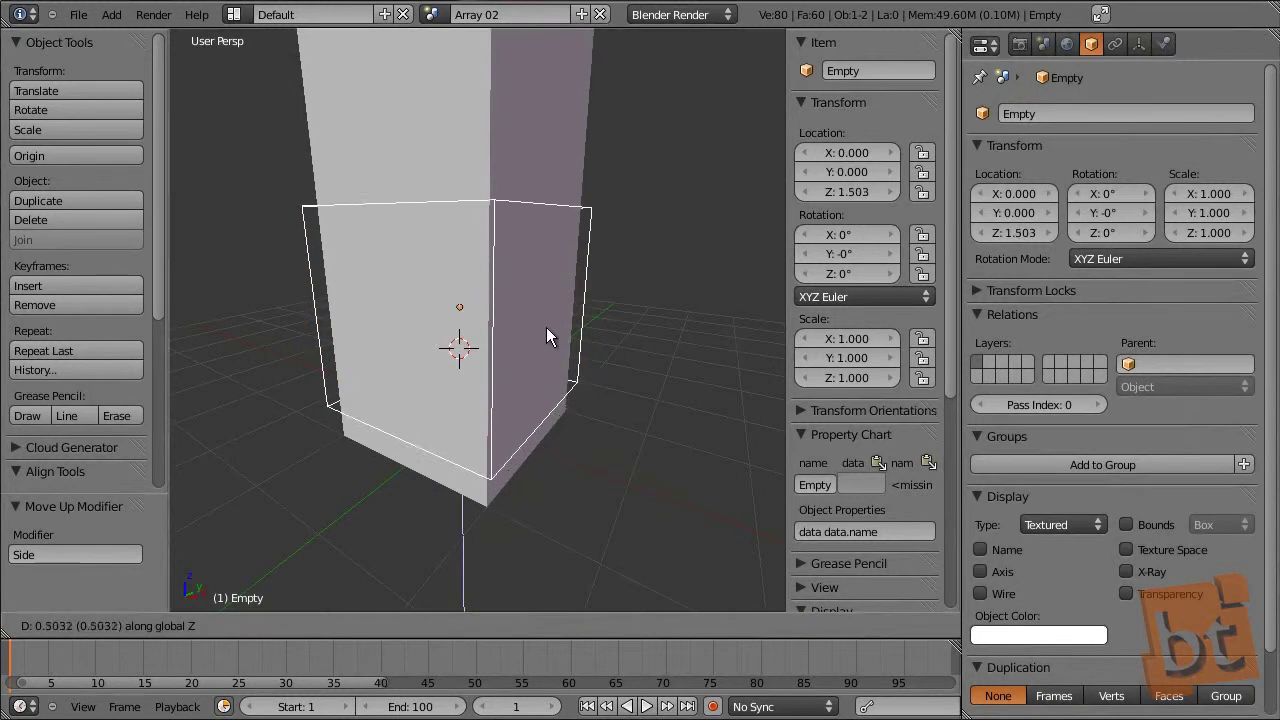
pyautogui.click(514, 162)
pyautogui.scroll(-6, 600, 345)
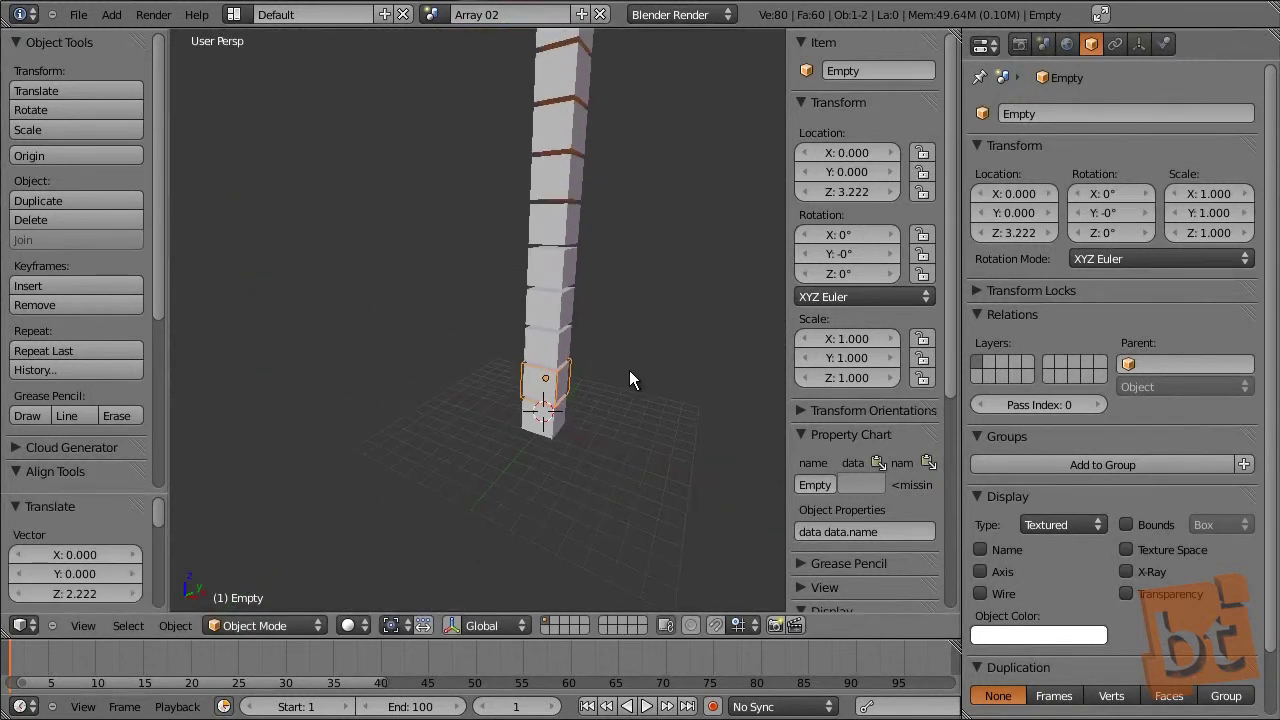
# Try moving, rotating and scaling the Empty to preview how each transform affects the object-offset array
pyautogui.press('g')
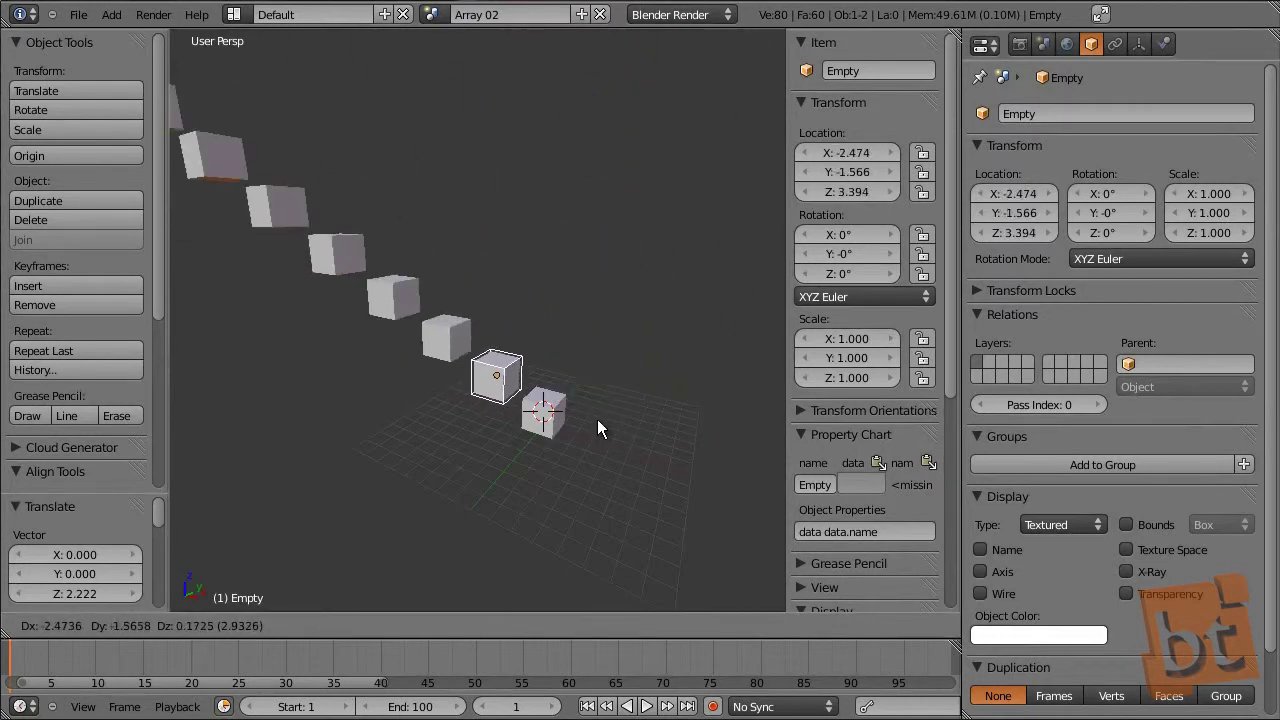
pyautogui.rightClick(656, 405)
pyautogui.press('r')
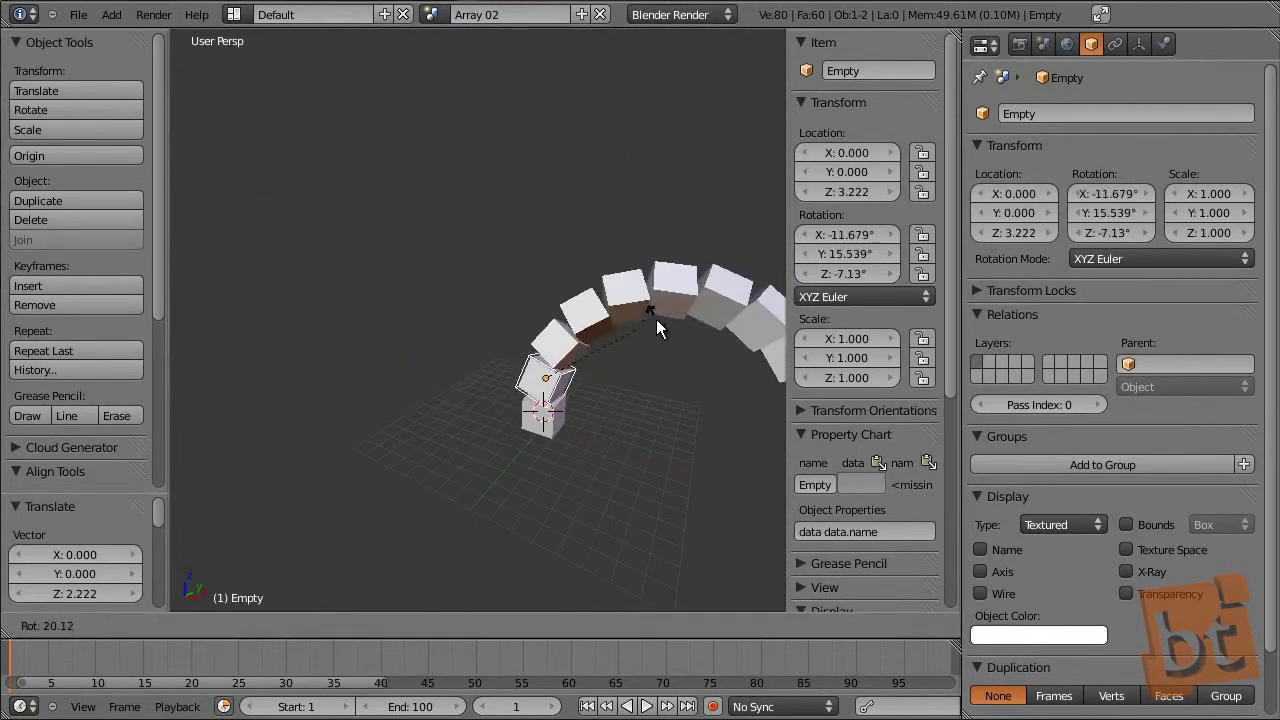
pyautogui.rightClick(610, 300)
pyautogui.press('s')
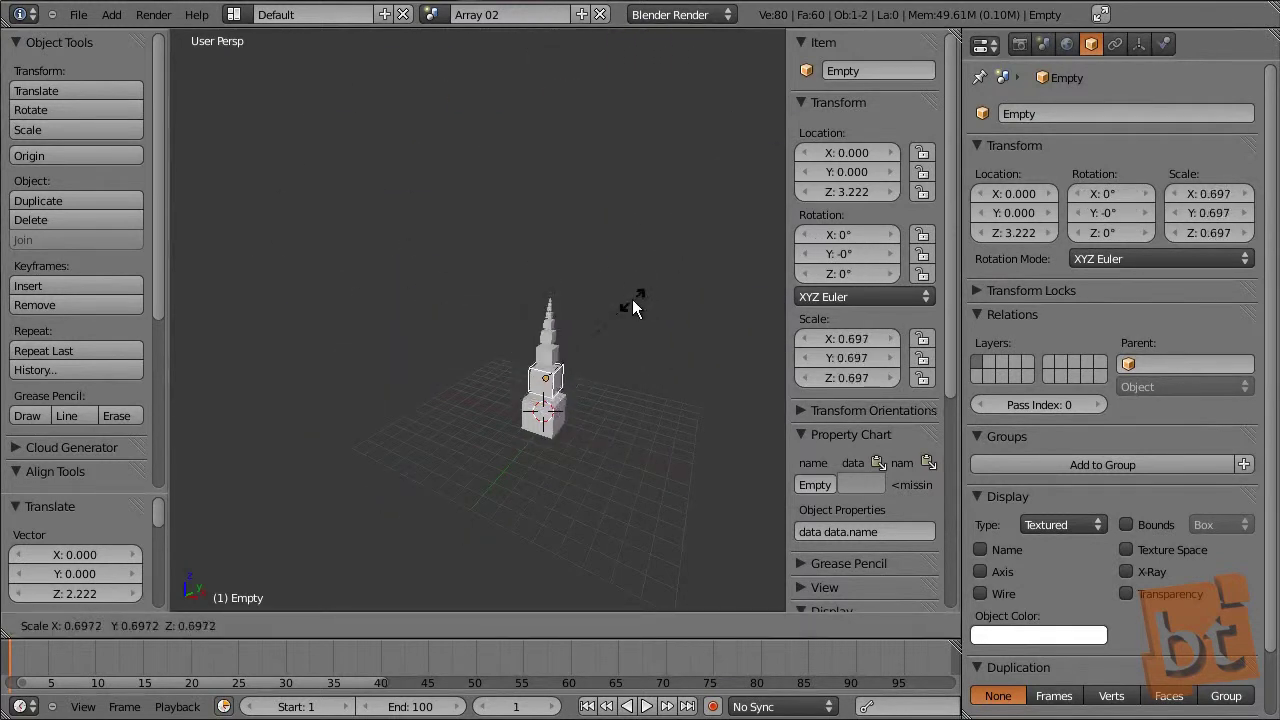
pyautogui.rightClick(679, 238)
pyautogui.scroll(3, 582, 378)
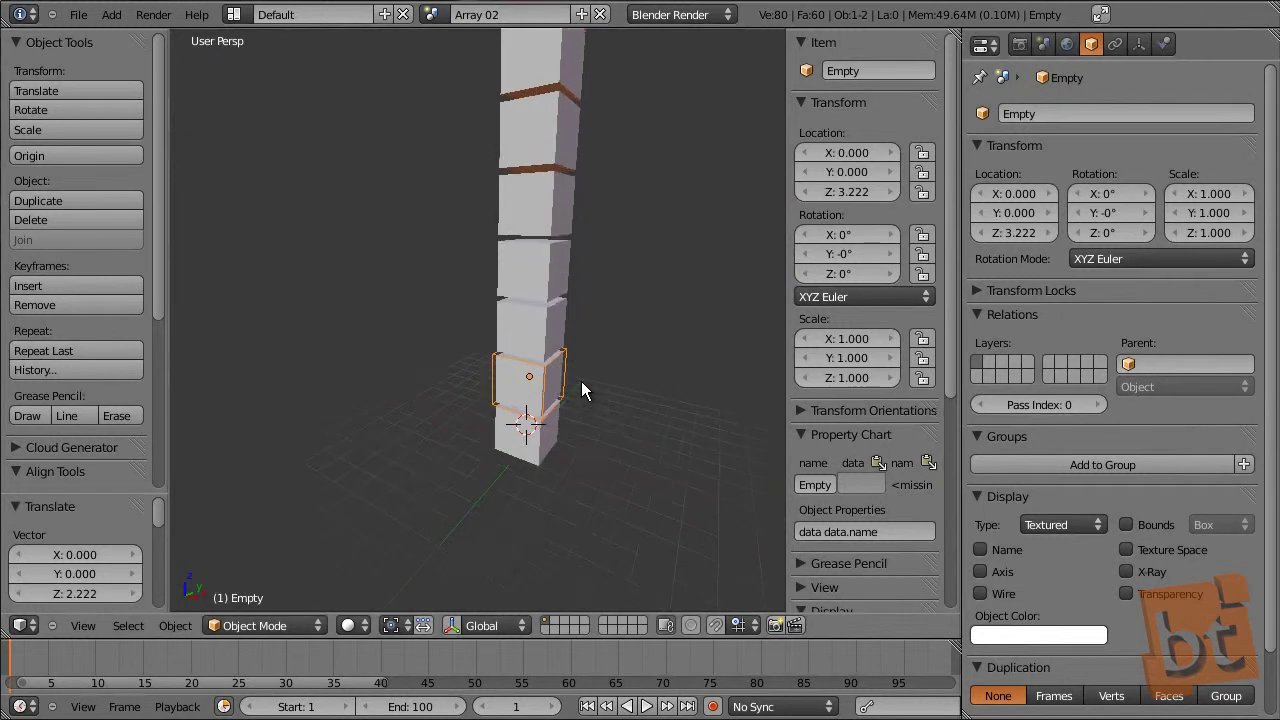
pyautogui.scroll(-4, 600, 367)
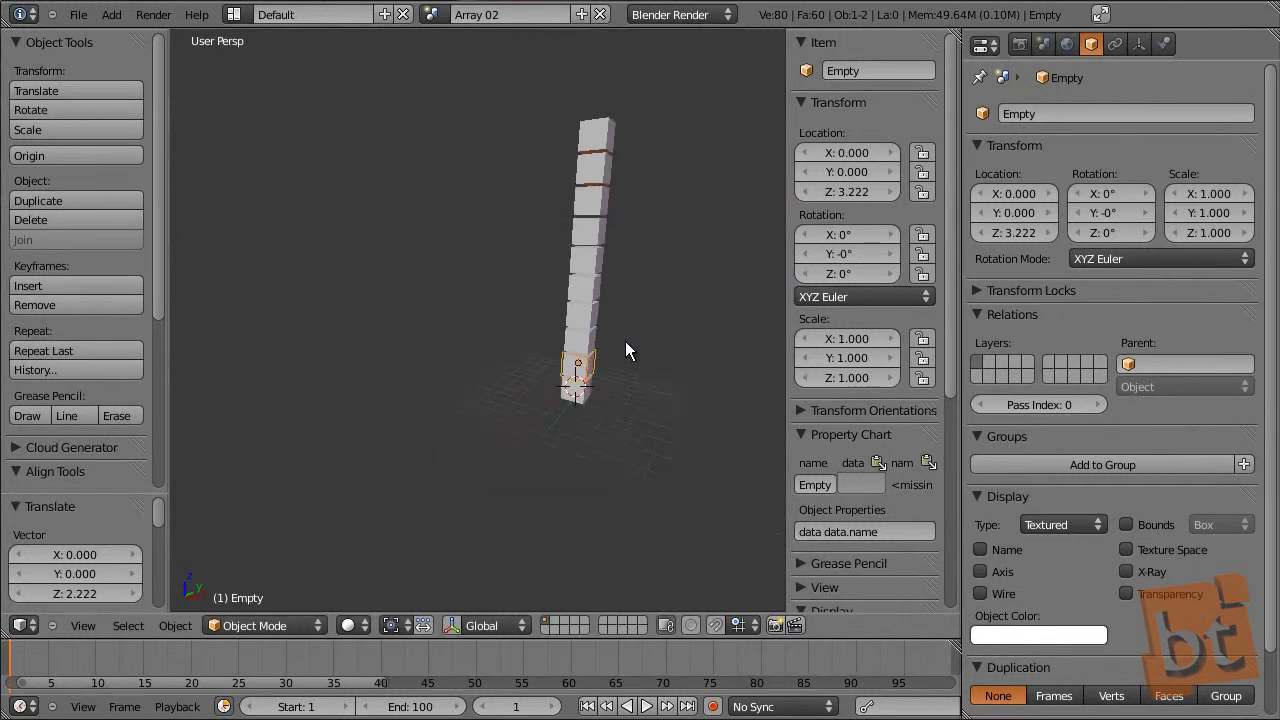
pyautogui.press('r')
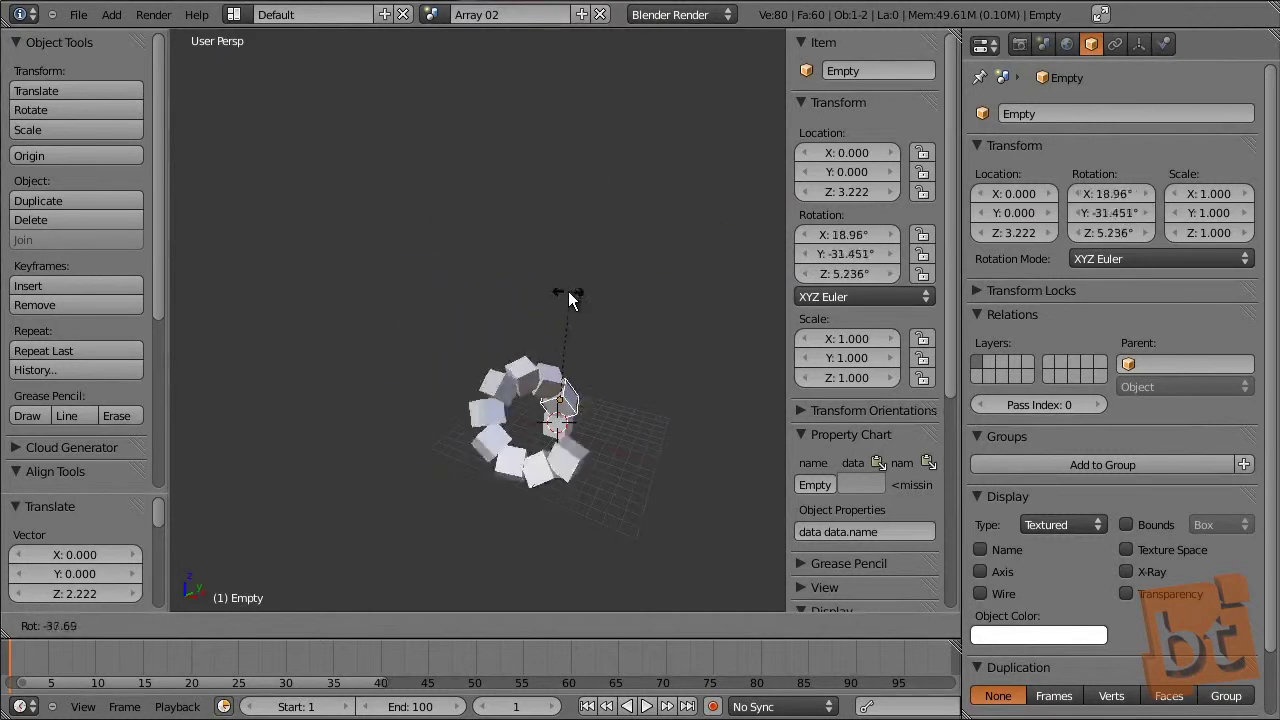
pyautogui.rightClick(617, 319)
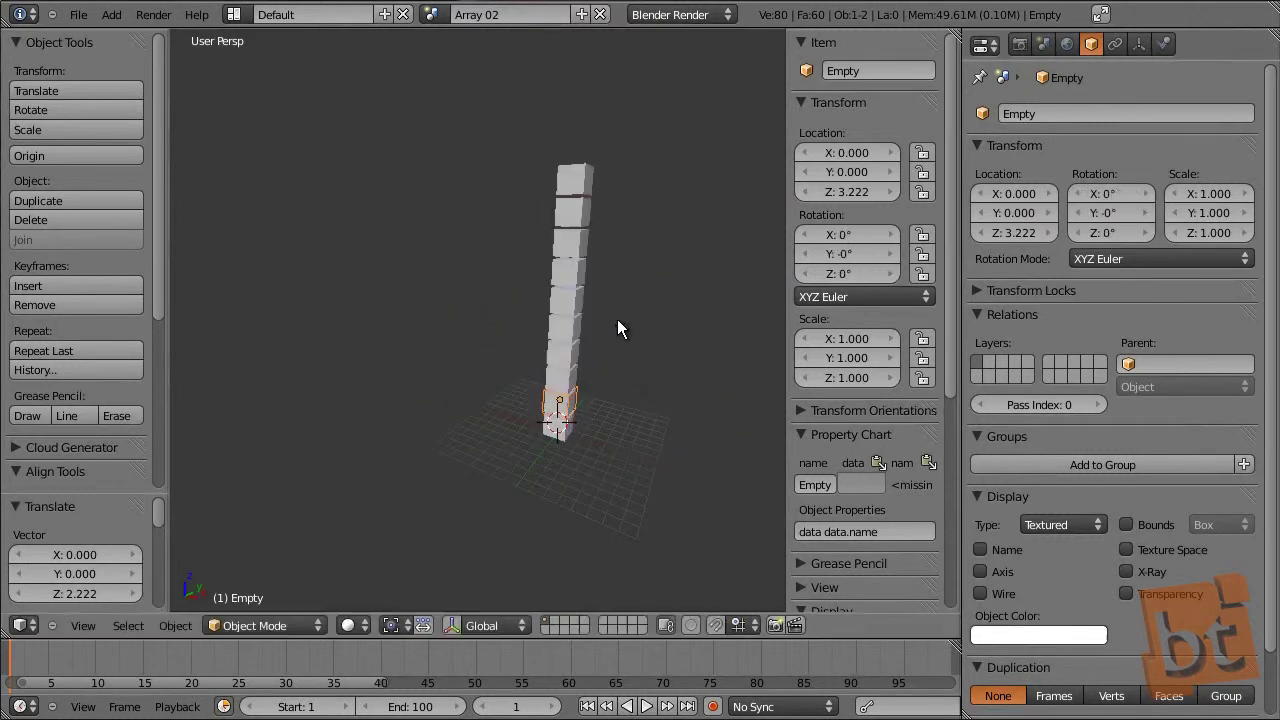
# Set the count of the cube's first array to 9 and enable viewport display for Array.001 and Array.002
pyautogui.moveTo(597, 391); pyautogui.dragTo(580, 423, button='middle')
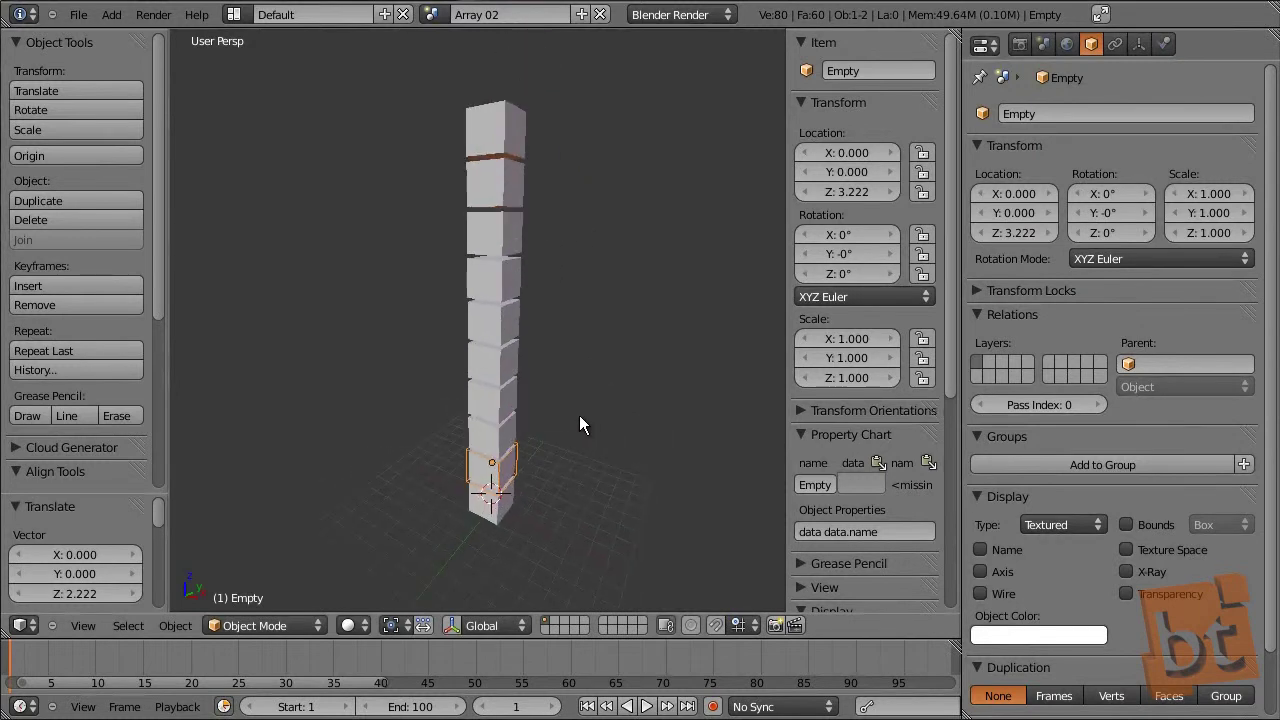
pyautogui.scroll(1, 550, 366)
pyautogui.moveTo(581, 371); pyautogui.dragTo(574, 467, button='middle')
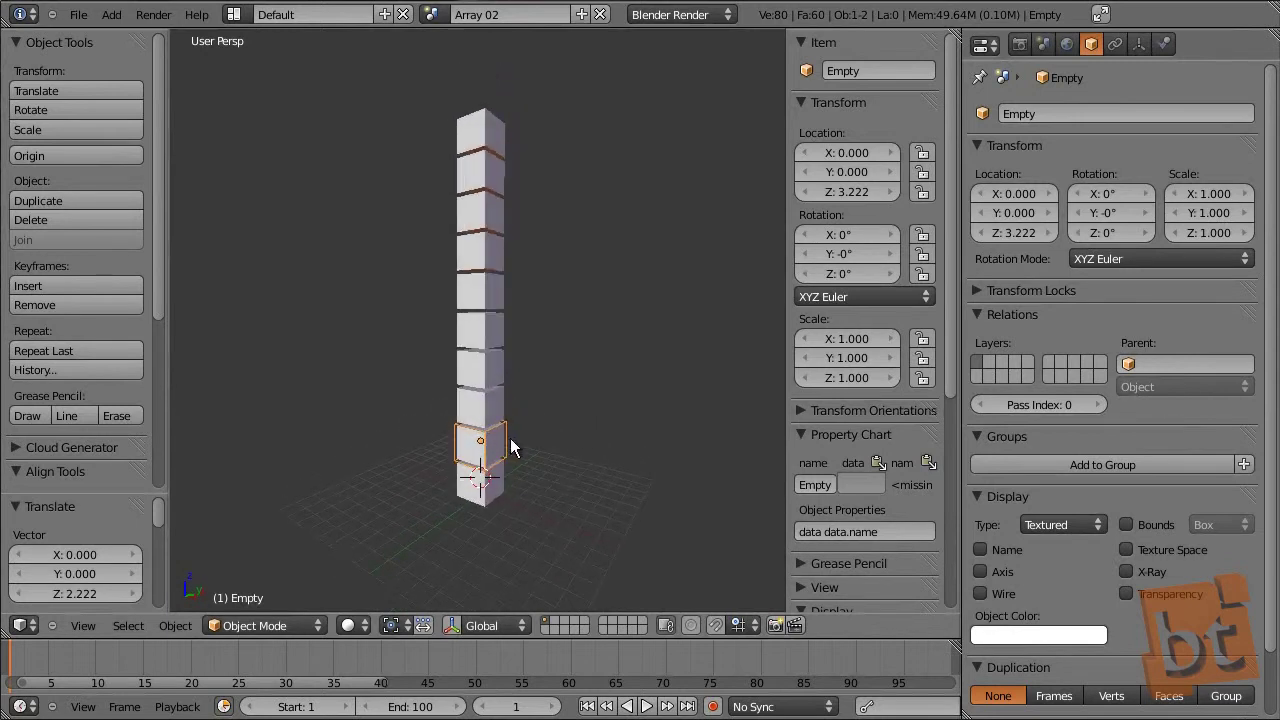
pyautogui.rightClick(492, 487)
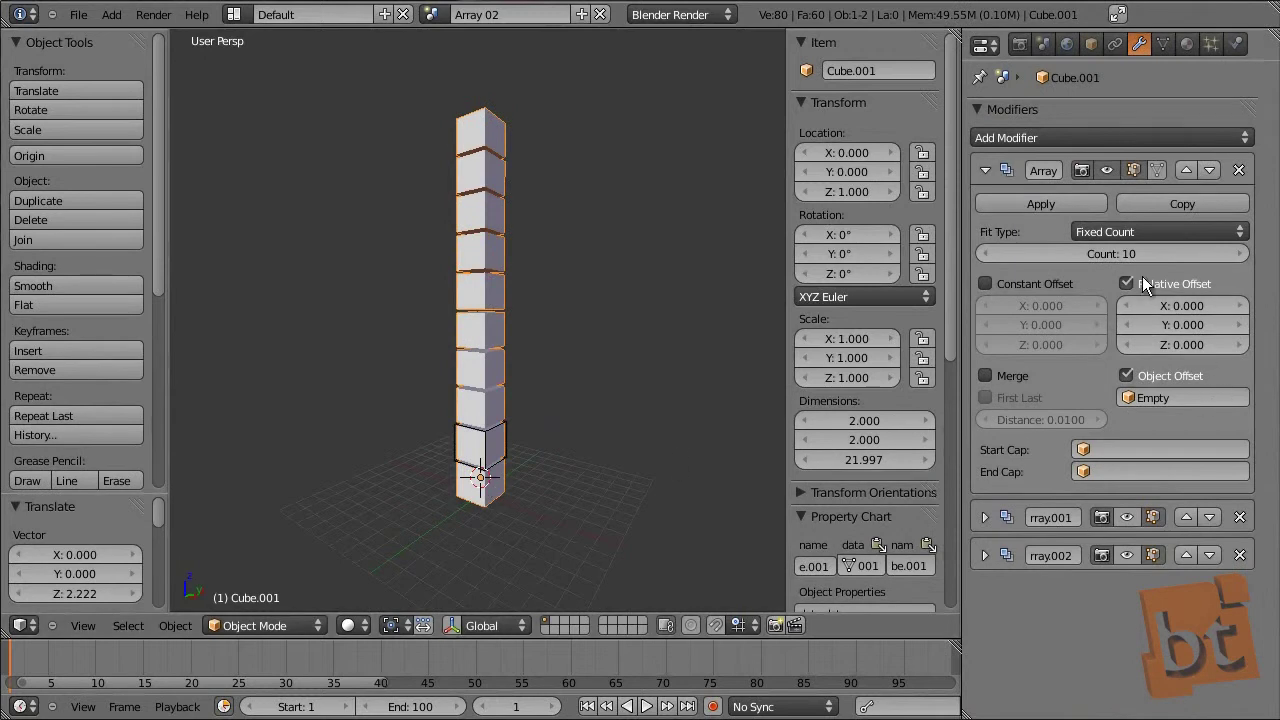
pyautogui.moveTo(1115, 250); pyautogui.dragTo(1115, 263)
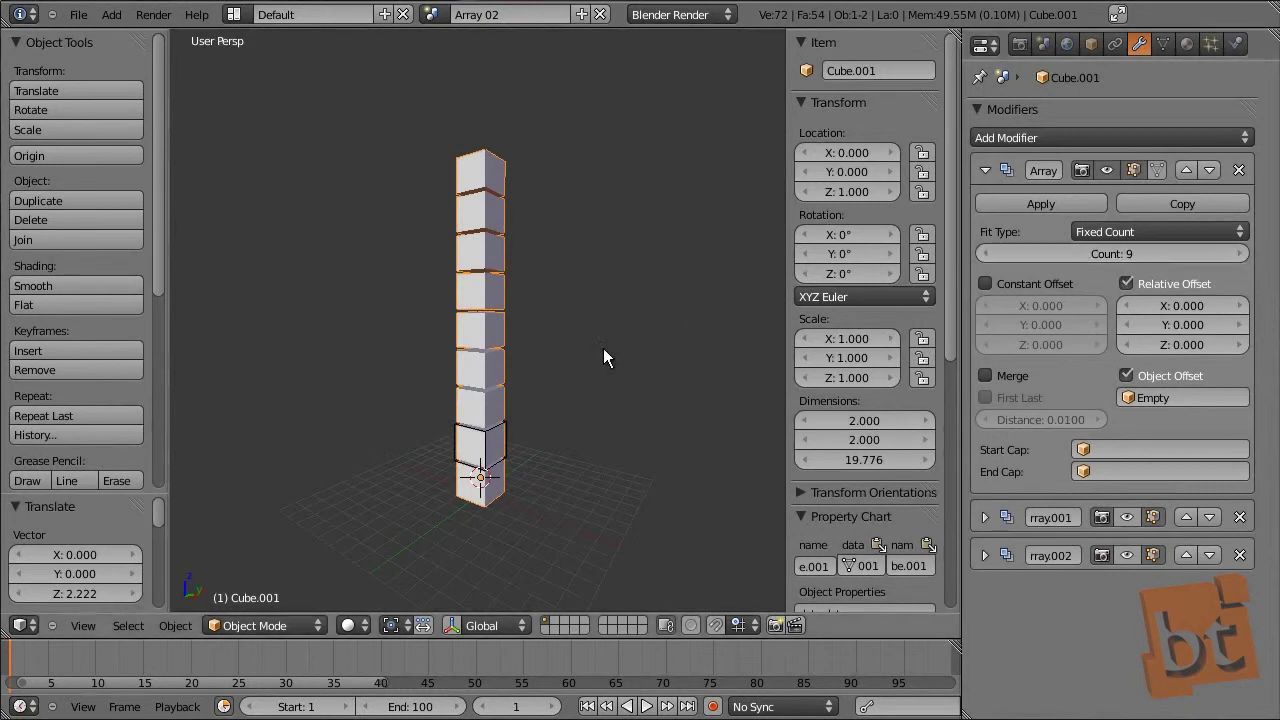
pyautogui.click(1134, 514)
pyautogui.click(1127, 552)
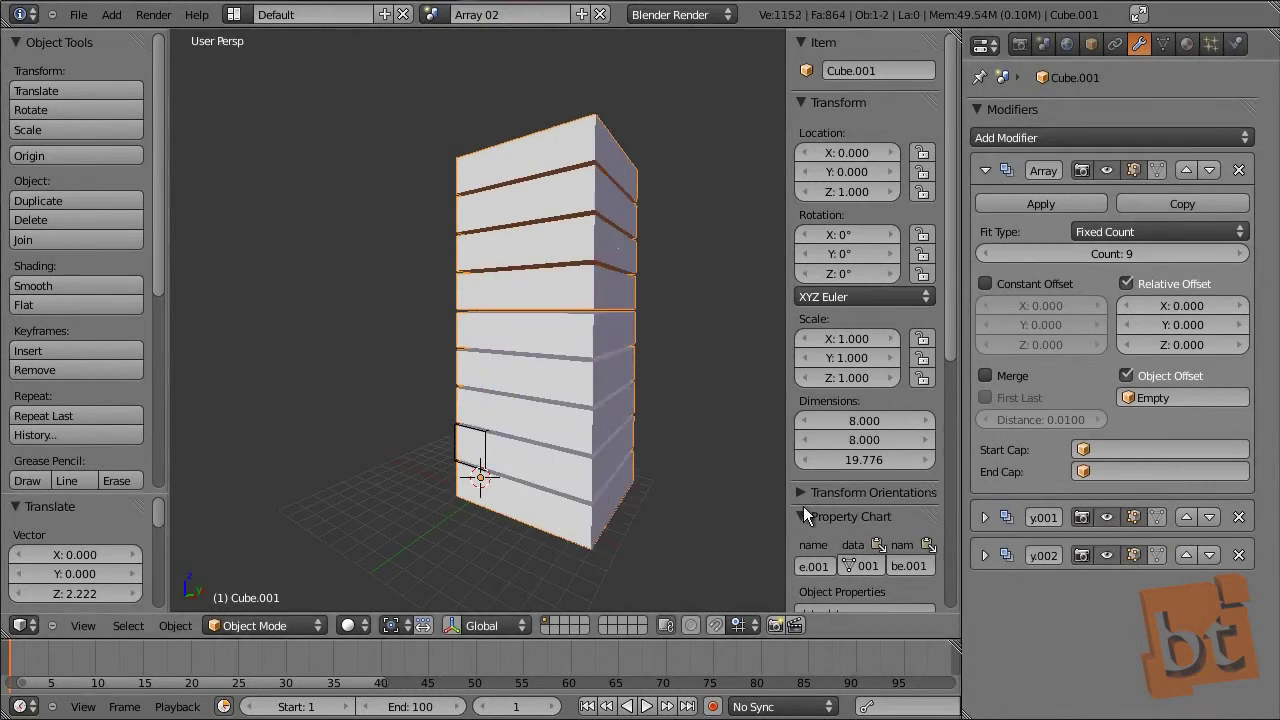
# Try moving the Empty freely with all three arrays displayed
pyautogui.rightClick(493, 434)
pyautogui.press('g')
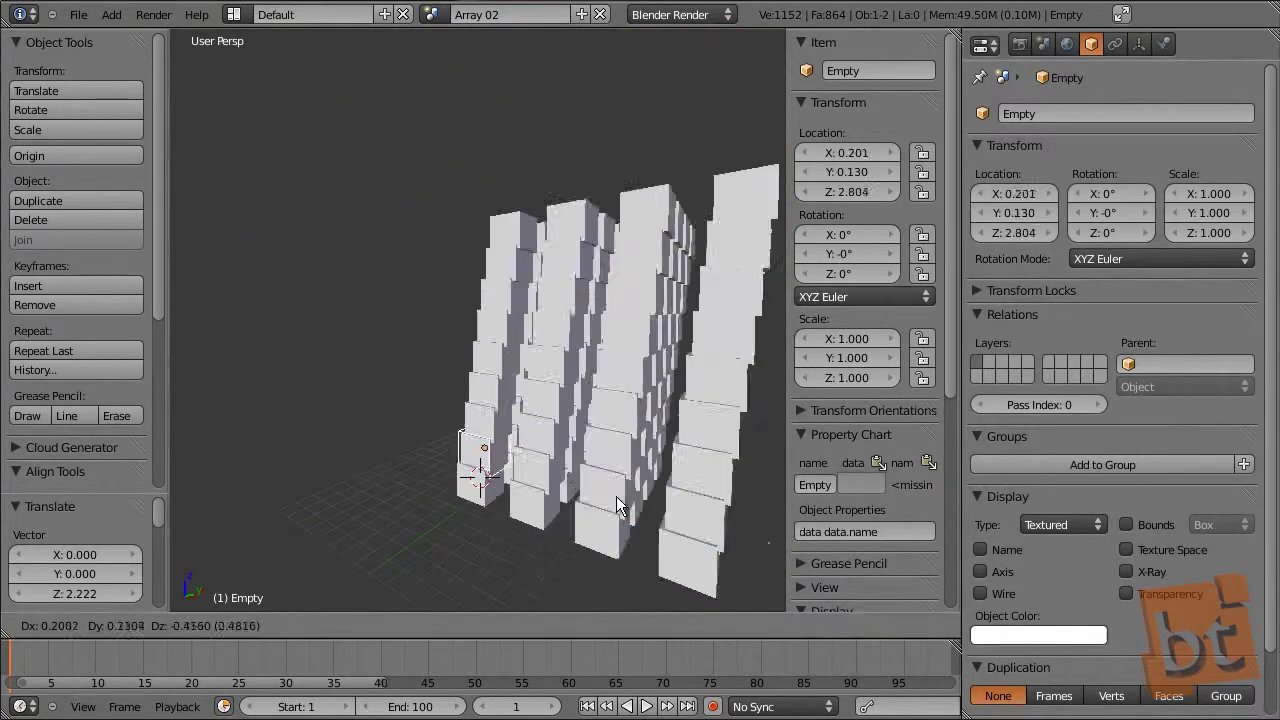
pyautogui.press('Escape')
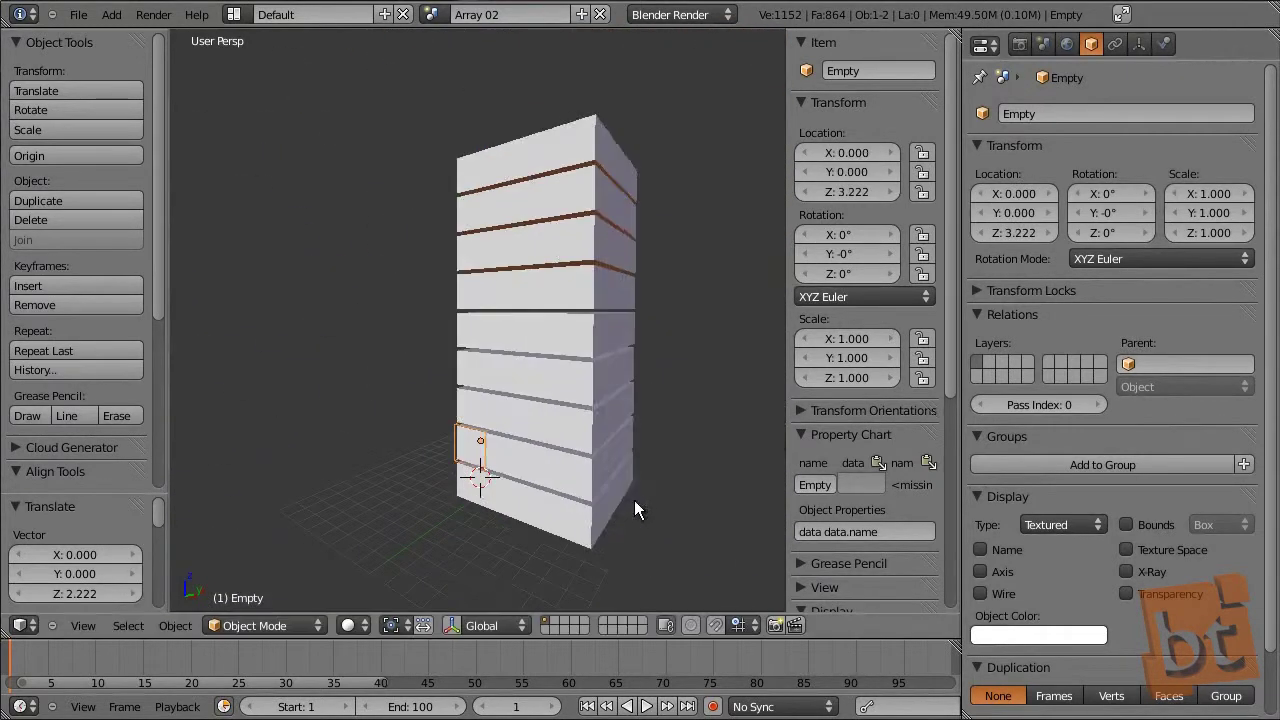
# Lower the Empty along Z to about 1.549 and scale it down uniformly to about 0.838
pyautogui.scroll(5, 552, 510)
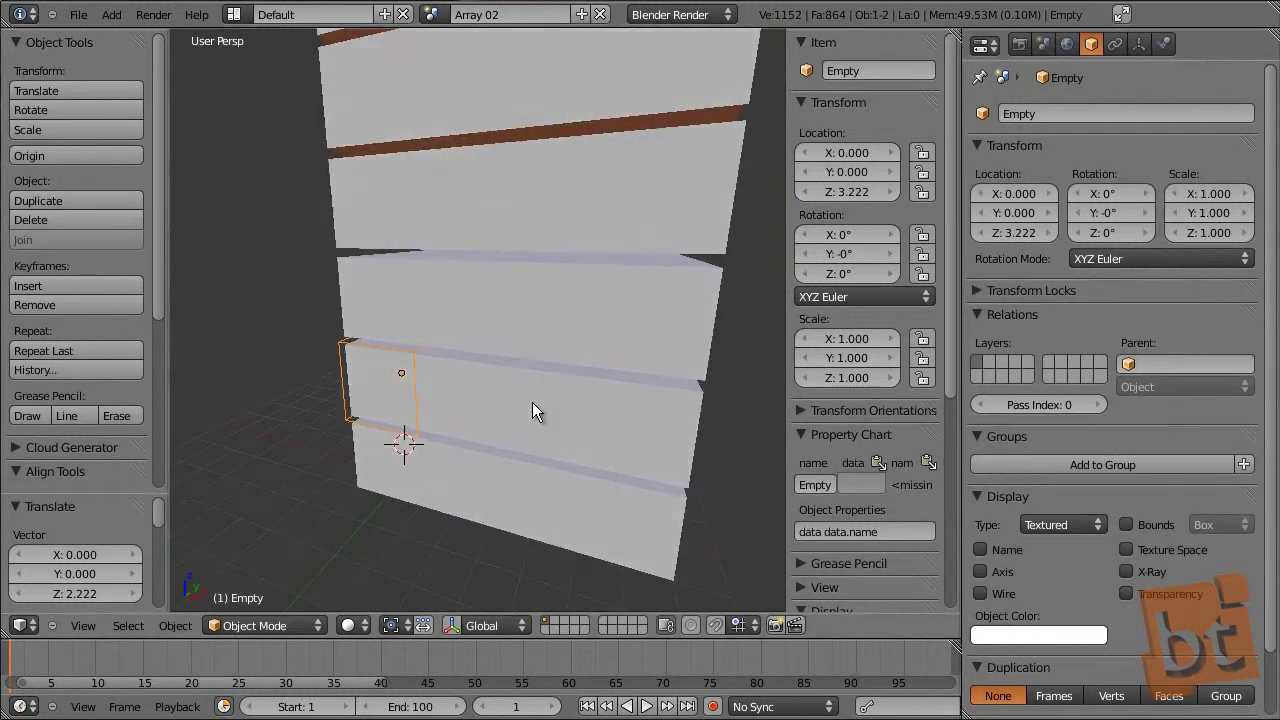
pyautogui.press('g')
pyautogui.press('z')
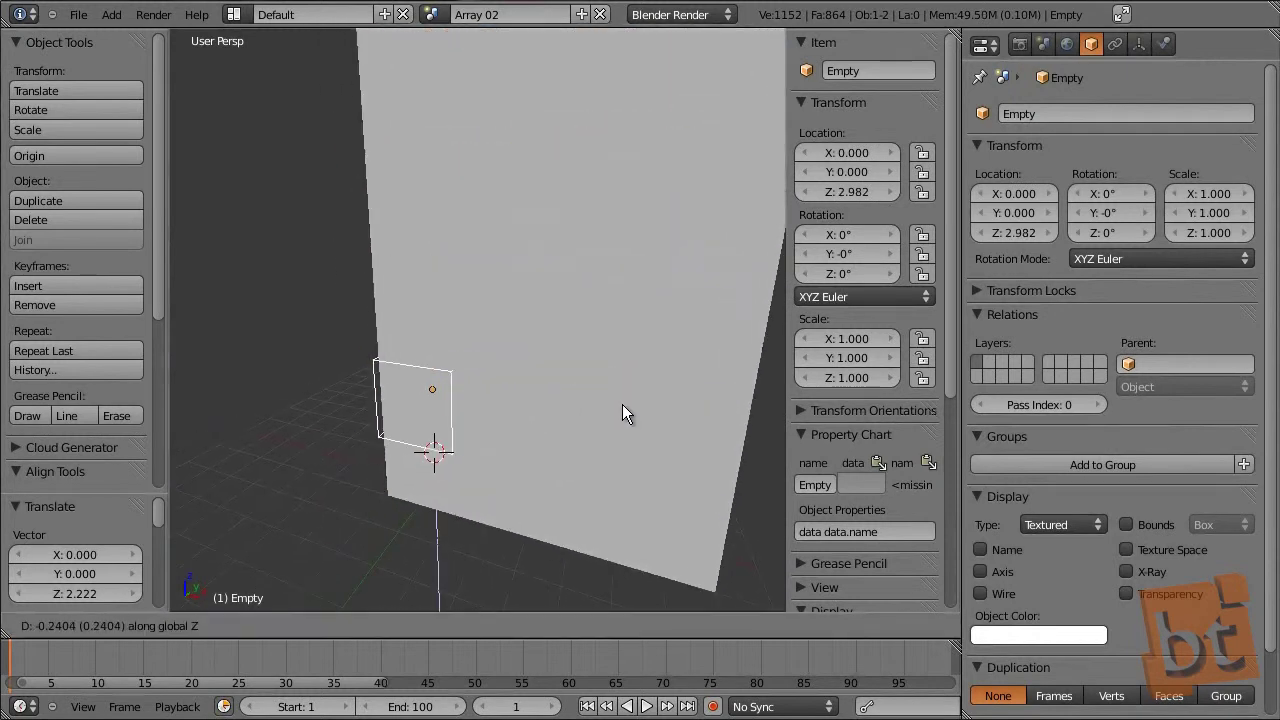
pyautogui.click(621, 442)
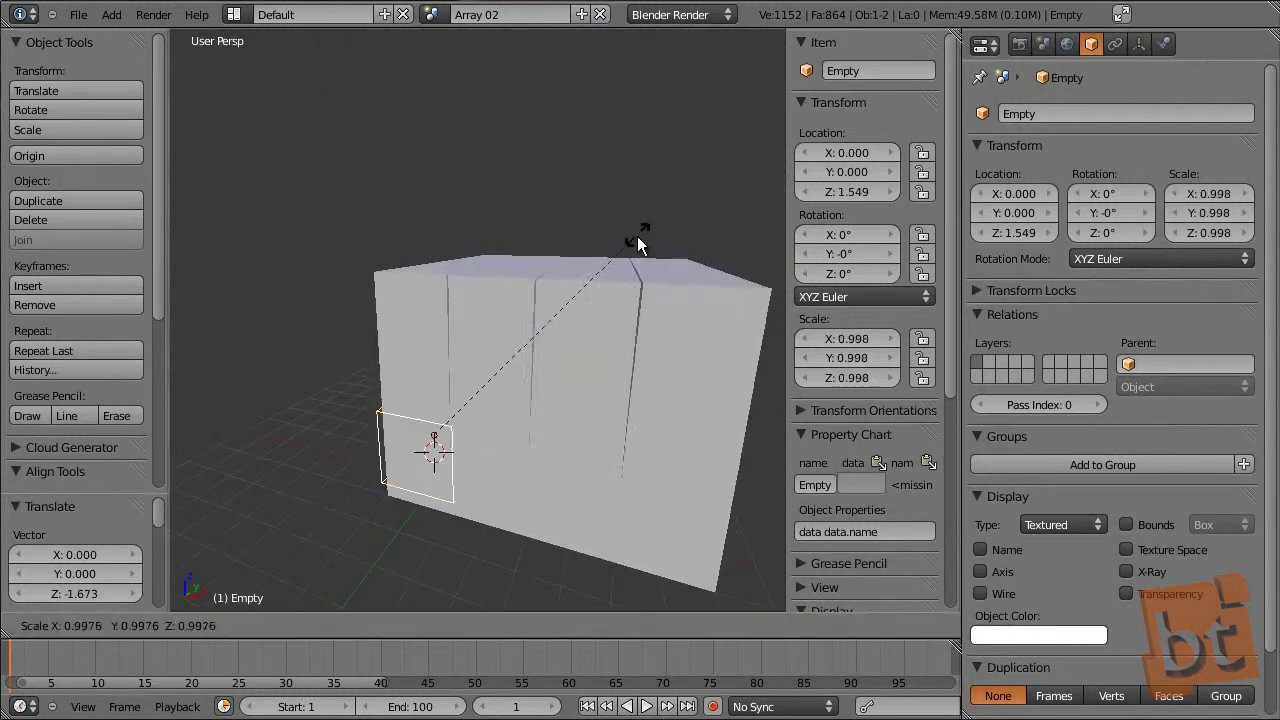
pyautogui.press('s')
pyautogui.click(614, 273)
# Raise the Empty along Z to about 1.869 and rotate it about 8.46° around the global Z axis
pyautogui.press('g')
pyautogui.press('z')
pyautogui.click(614, 263)
pyautogui.press('r')
pyautogui.press('z')
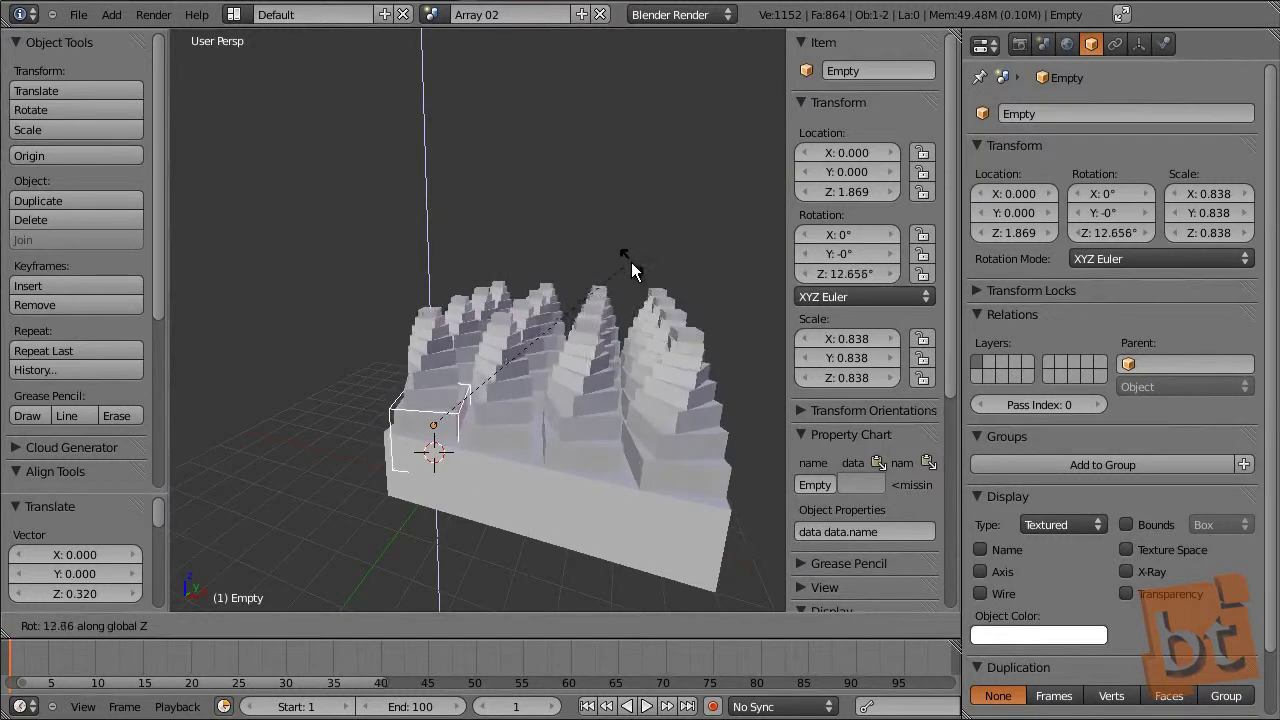
pyautogui.click(629, 282)
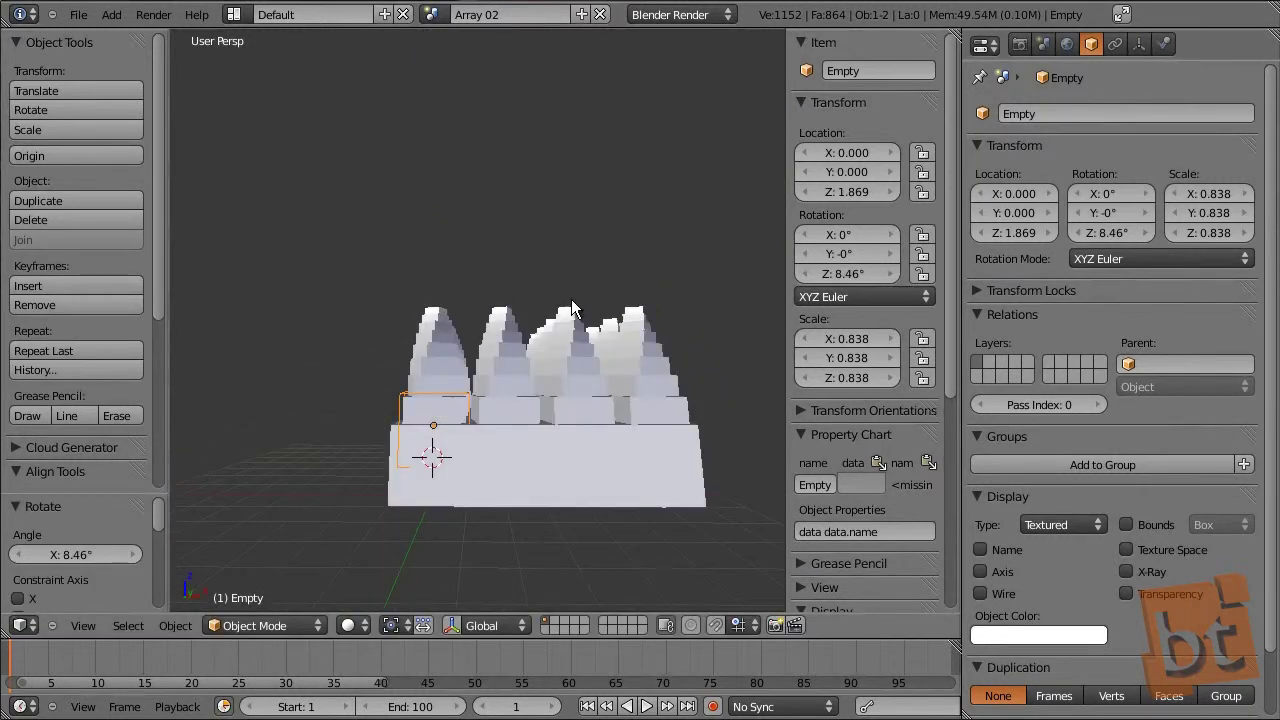
# From a low front view, rotate the Empty by about -34.5° and scale it to about 0.856 to curl the towers
pyautogui.press('r')
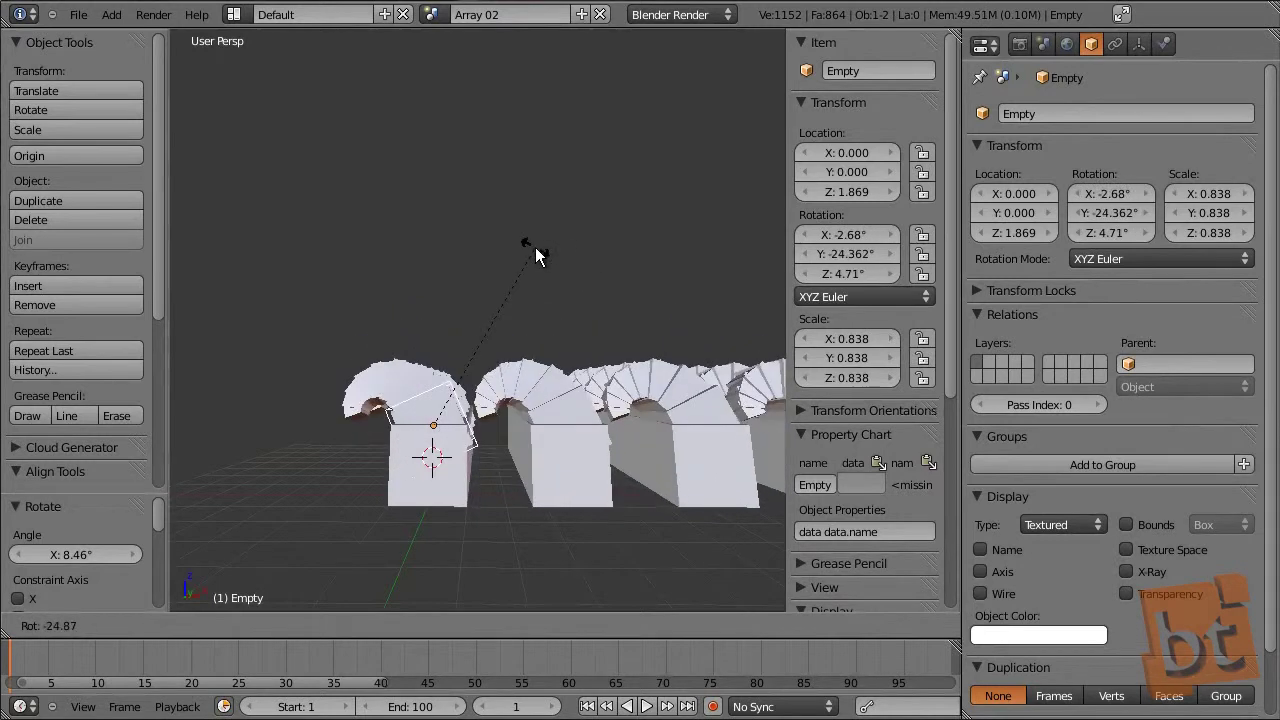
pyautogui.click(501, 240)
pyautogui.press('s')
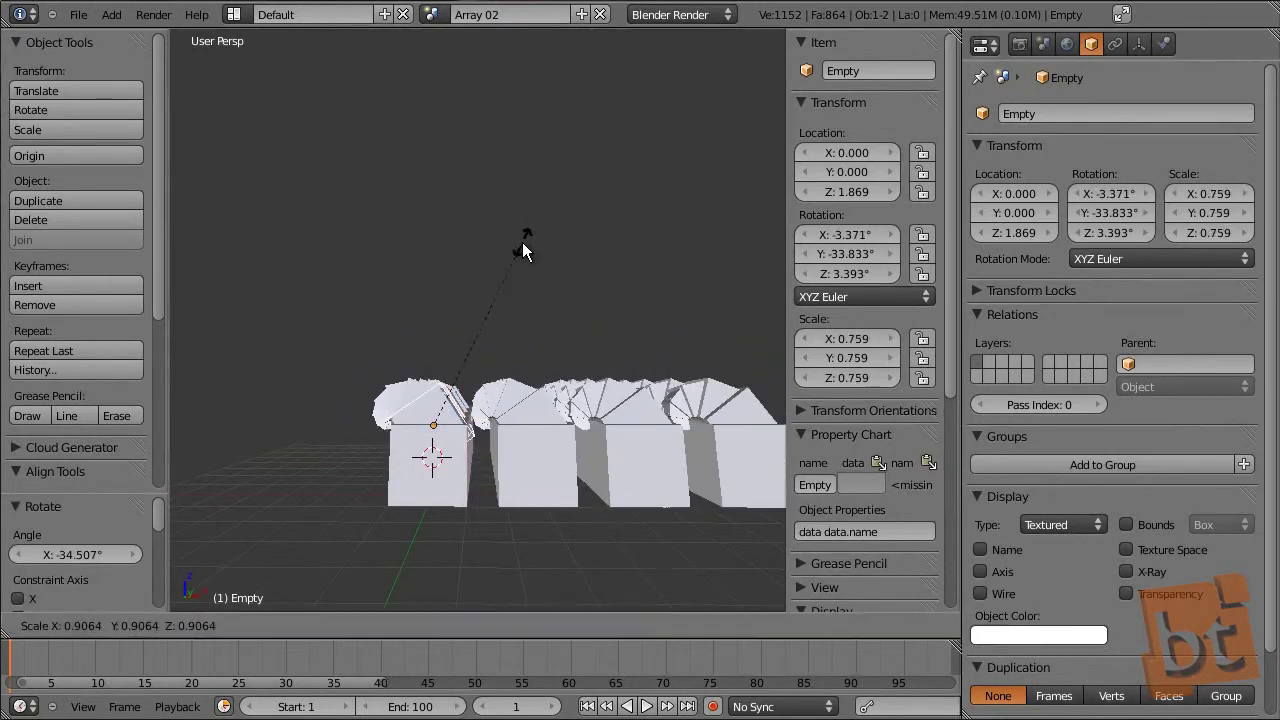
pyautogui.click(537, 222)
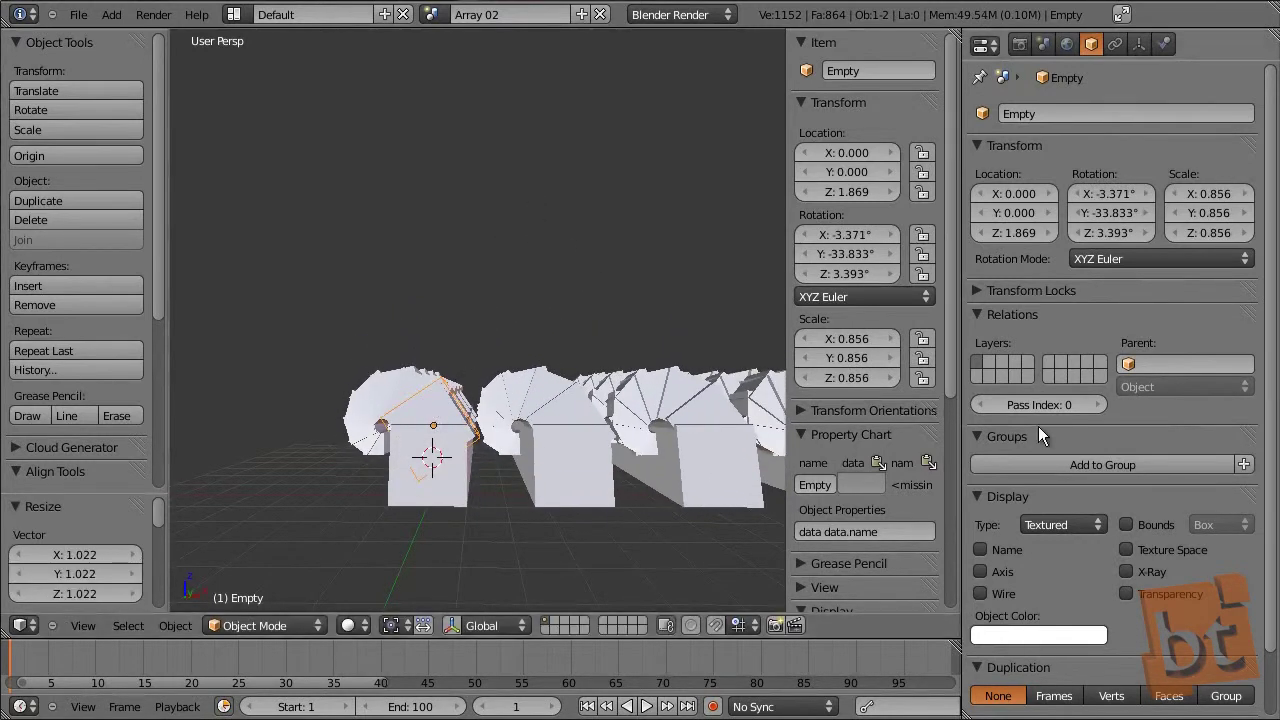
# Set the count of the cube's first array modifier to 29
pyautogui.rightClick(455, 503)
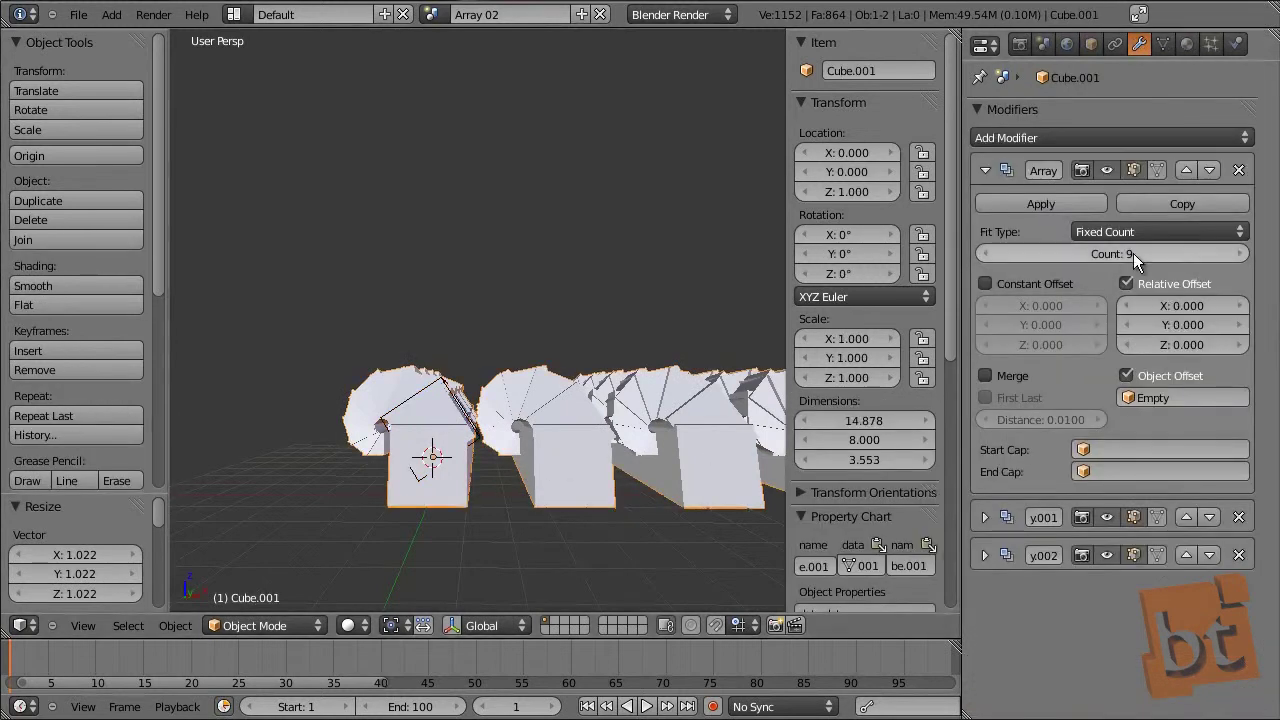
pyautogui.moveTo(1104, 251); pyautogui.dragTo(1128, 257)
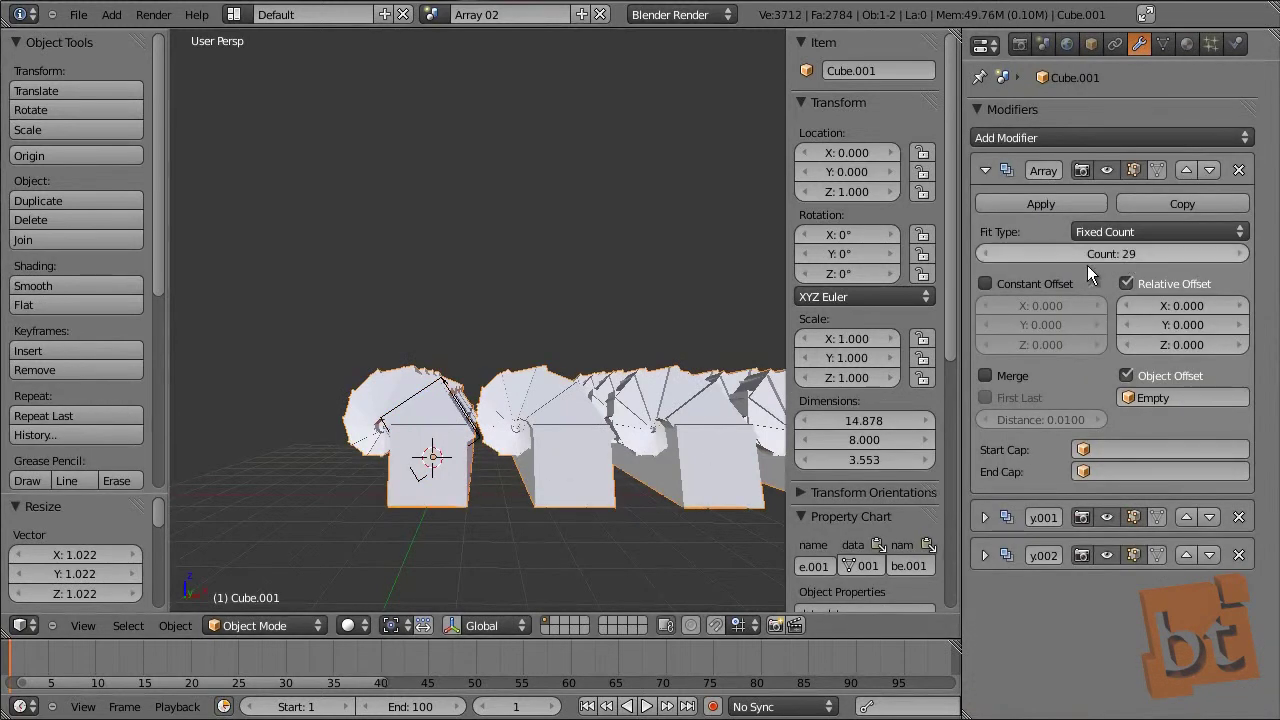
pyautogui.scroll(3, 611, 530)
# Move the Empty freely by about -0.057 in X, 0.516 in Y and 0.510 in Z
pyautogui.rightClick(495, 388)
pyautogui.scroll(2, 432, 474)
pyautogui.moveTo(432, 474); pyautogui.dragTo(577, 512, button='middle')
pyautogui.press('g')
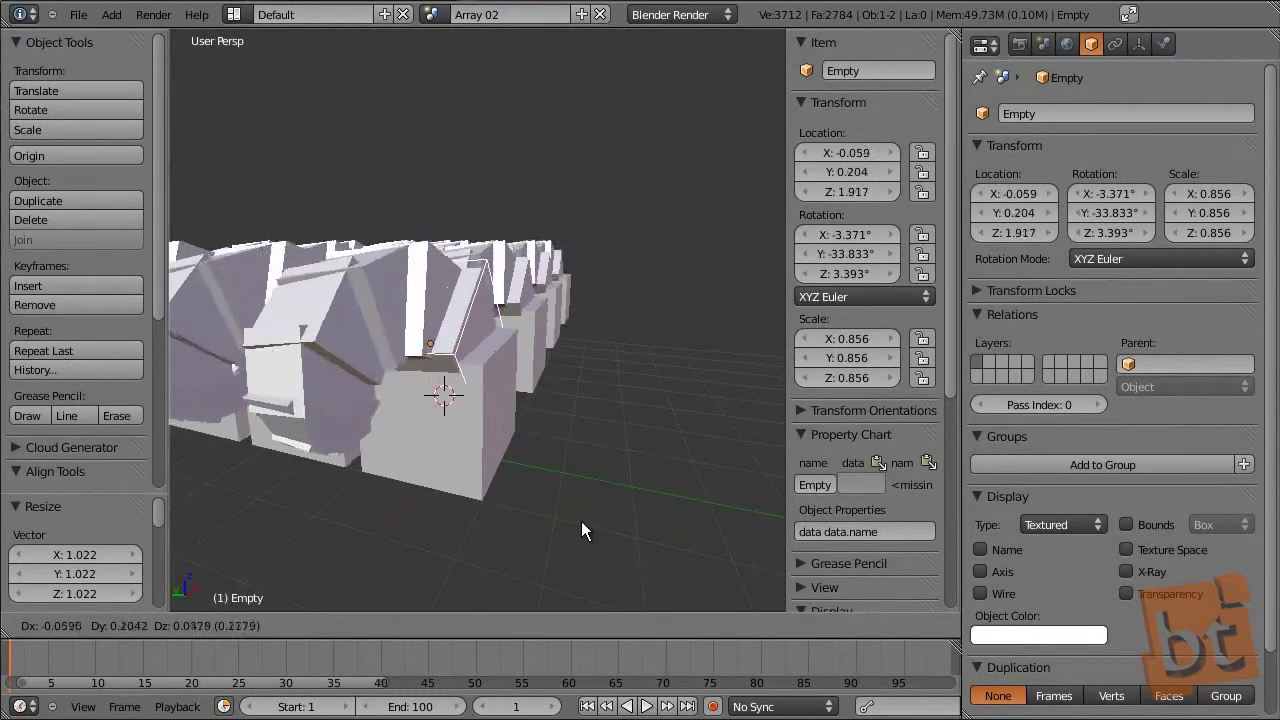
pyautogui.click(565, 503)
# Adjust the Empty's position to about X -0.008, Y 0.509, Z 2.199 and view the whole grid of curled towers
pyautogui.moveTo(565, 503); pyautogui.dragTo(498, 467, button='middle')
pyautogui.press('g')
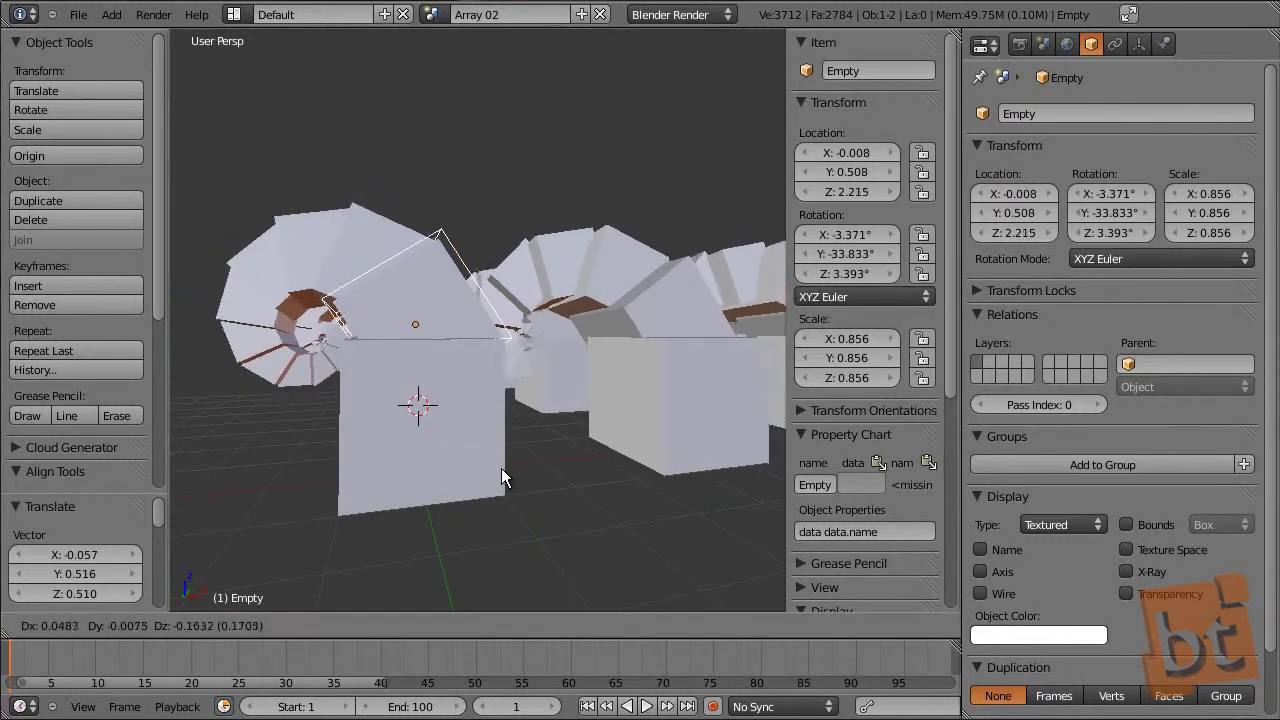
pyautogui.click(501, 468)
pyautogui.moveTo(400, 462); pyautogui.dragTo(557, 450, button='middle')
pyautogui.scroll(-8, 557, 450)
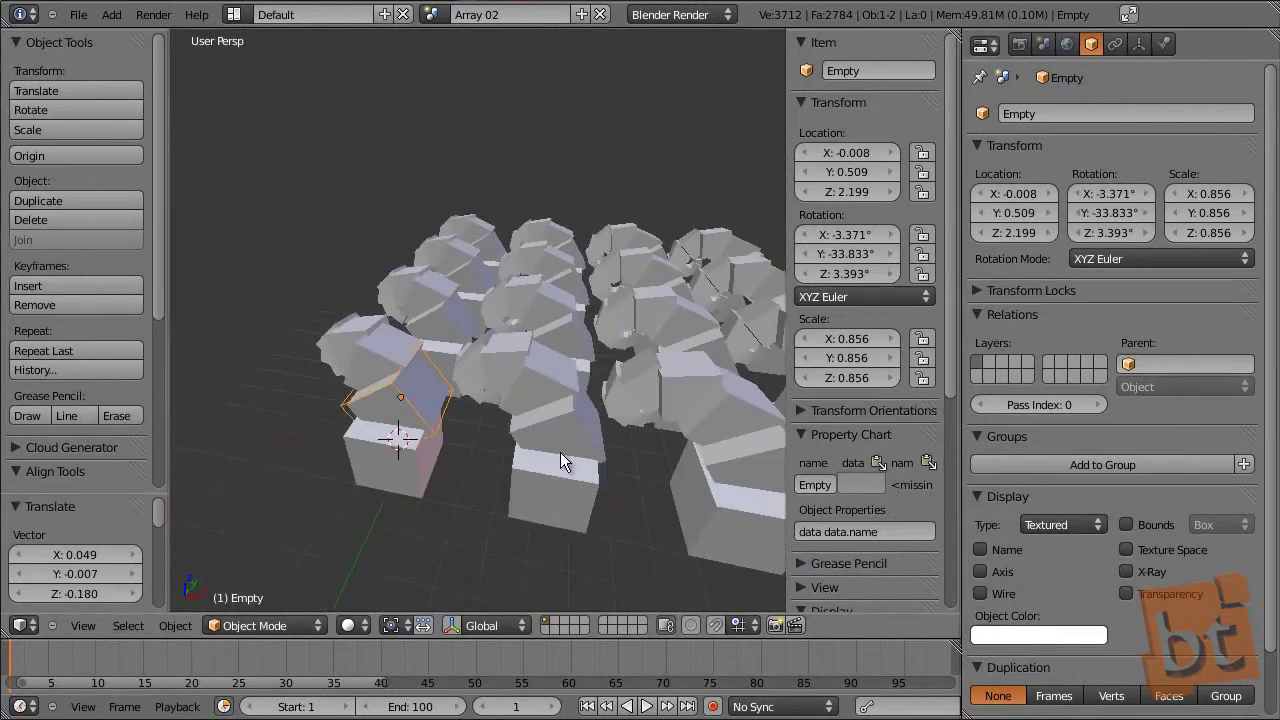
pyautogui.moveTo(498, 497); pyautogui.dragTo(595, 490, button='middle')
pyautogui.scroll(6, 520, 466)
pyautogui.moveTo(436, 485); pyautogui.dragTo(590, 505, button='middle')
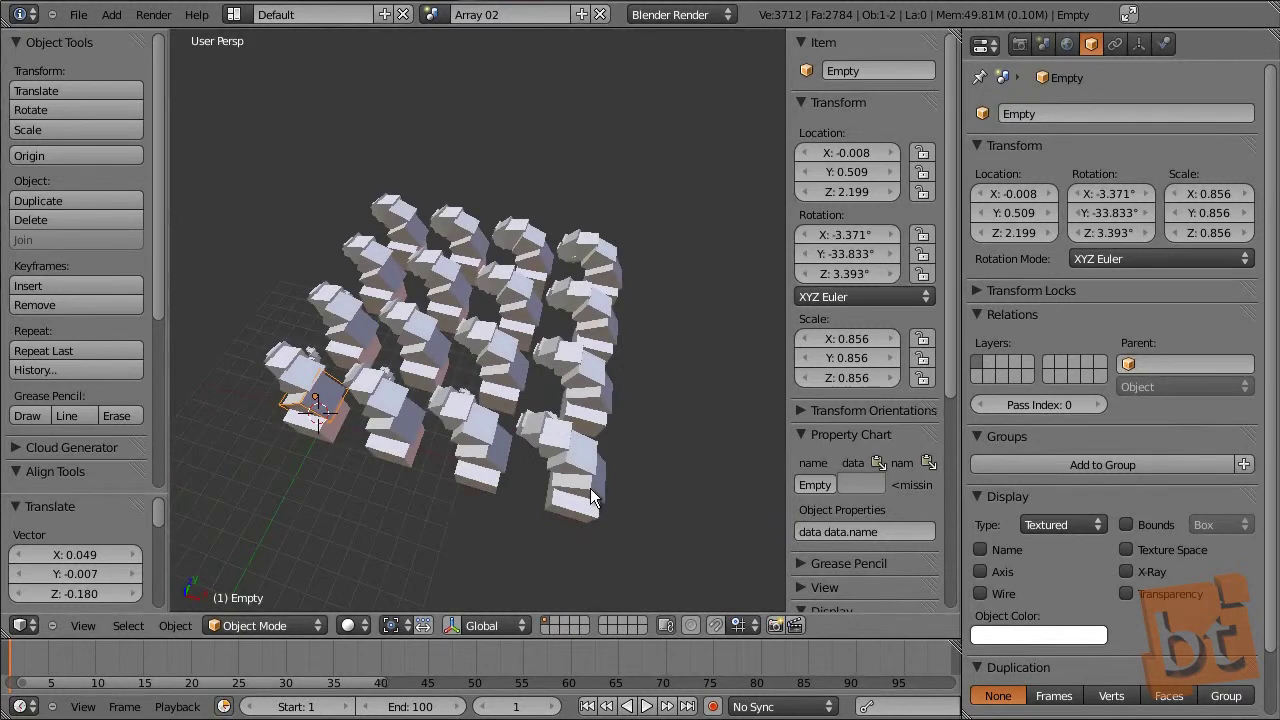
# Select the arrayed cube, clear the selection and examine the grid of curled towers from a lower angle
pyautogui.rightClick(588, 492)
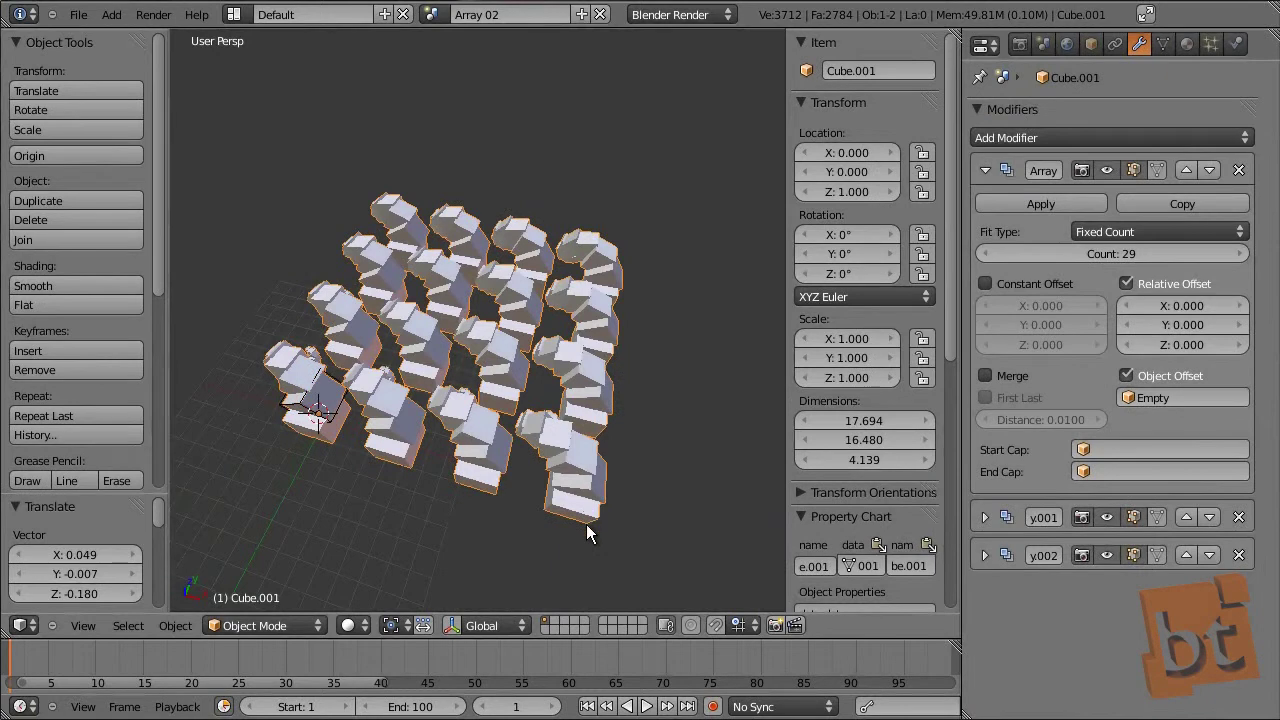
pyautogui.press('a')
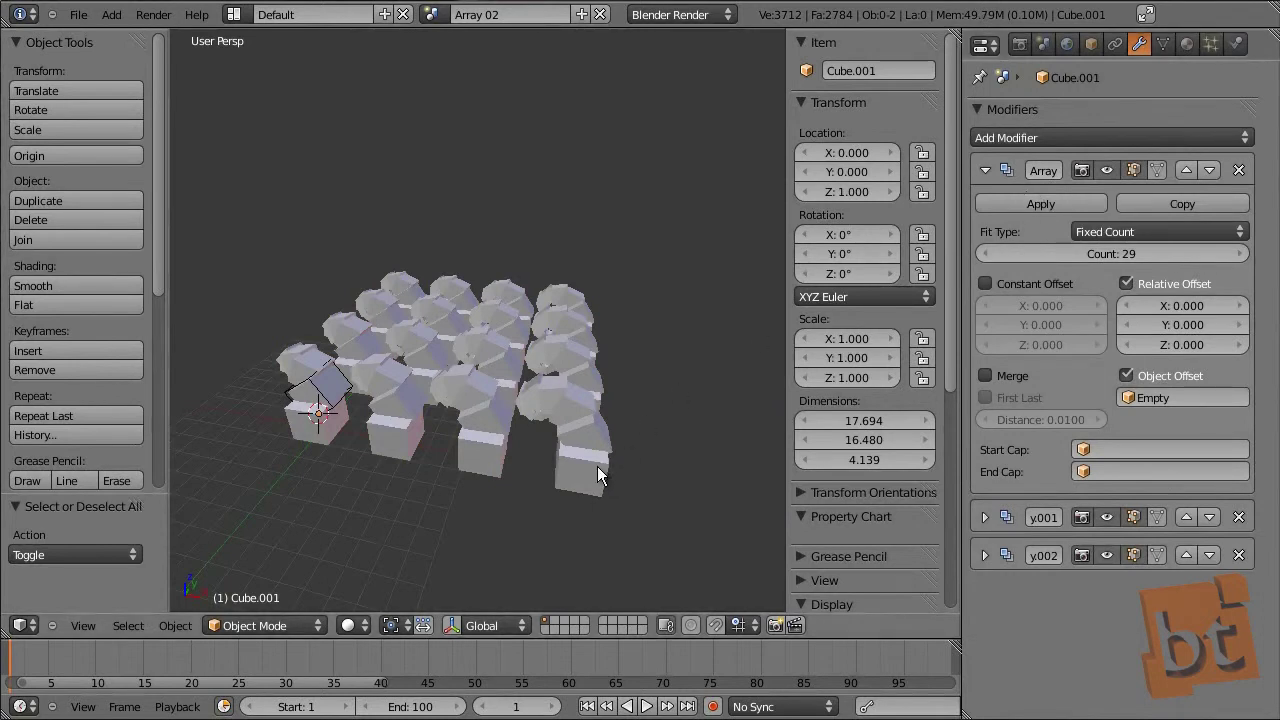
pyautogui.moveTo(605, 478); pyautogui.dragTo(480, 488, button='middle')
pyautogui.scroll(2, 480, 488)
# Switch to the Bevel scene and select its tapered block with the two stacked Bevel modifiers
pyautogui.click(431, 14)
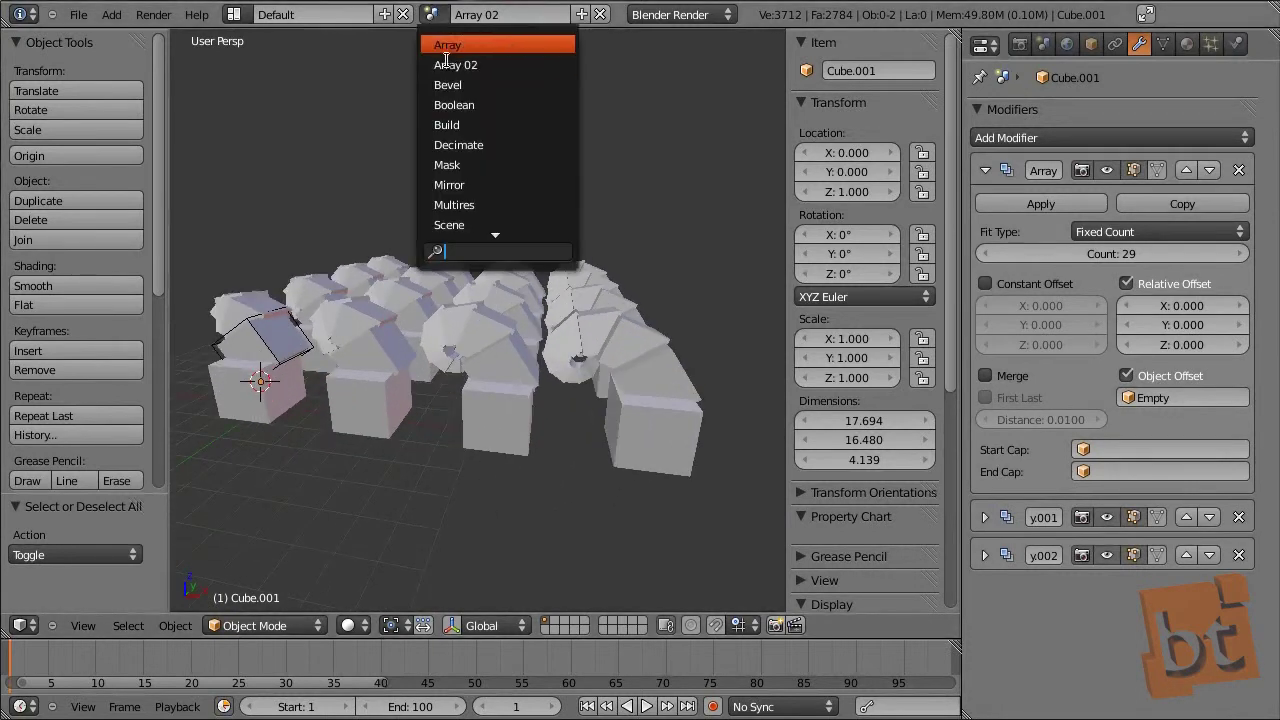
pyautogui.click(516, 84)
pyautogui.keyDown('shift'); pyautogui.moveTo(296, 311); pyautogui.dragTo(554, 420, button='middle'); pyautogui.keyUp('shift')
pyautogui.rightClick(400, 414)
pyautogui.scroll(3, 554, 420)
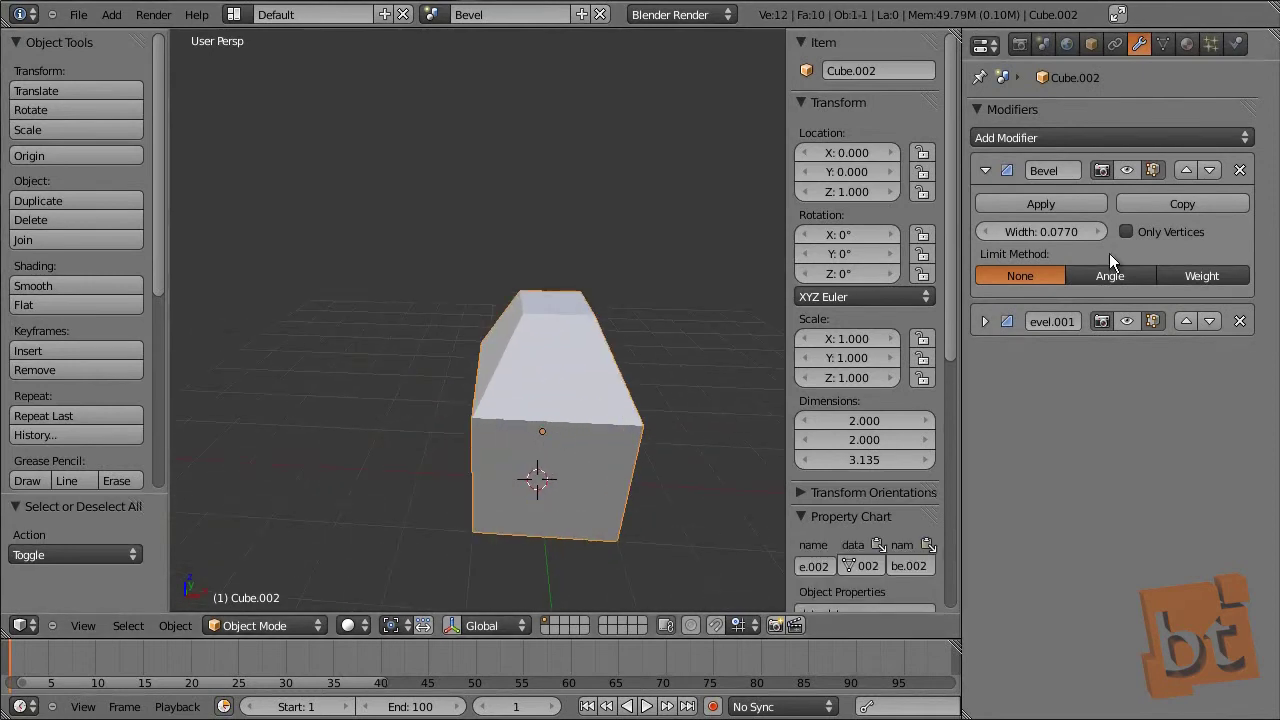
pyautogui.moveTo(632, 383); pyautogui.dragTo(545, 495, button='middle')
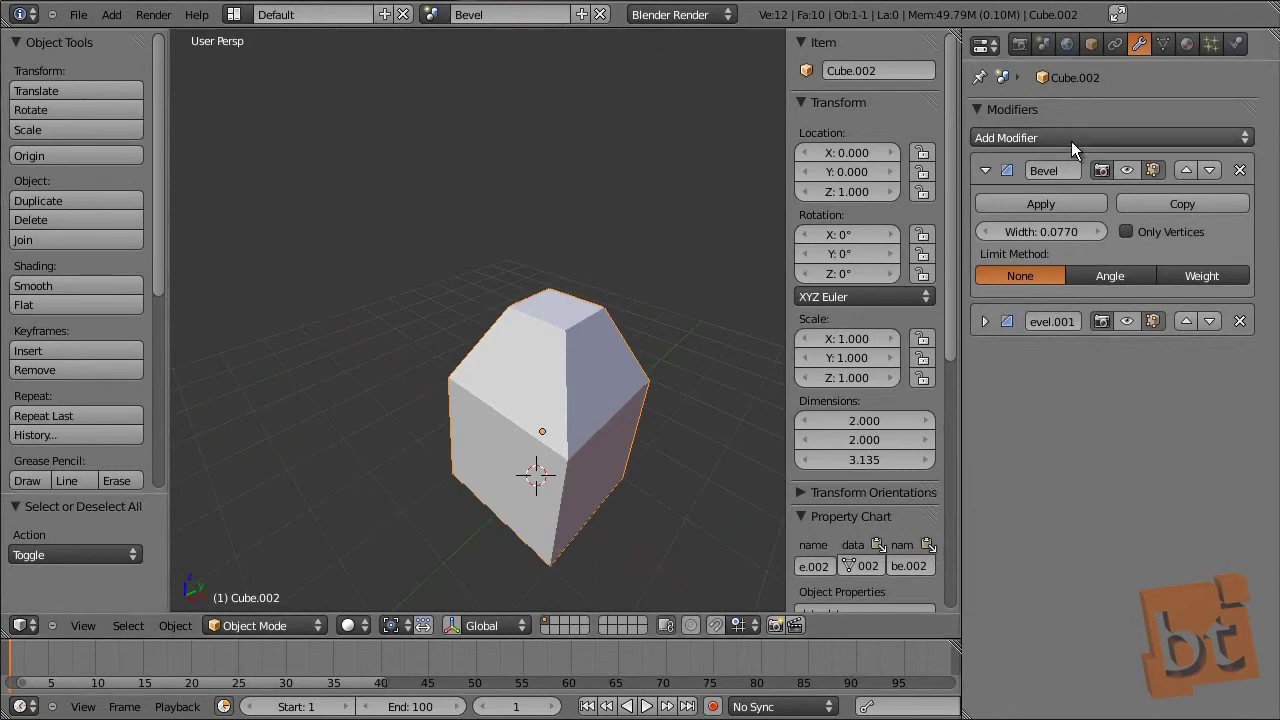
# Show the block's first Bevel modifier in the viewport and set its width to 0.0930
pyautogui.click(1127, 170)
pyautogui.moveTo(535, 442); pyautogui.dragTo(620, 429, button='middle')
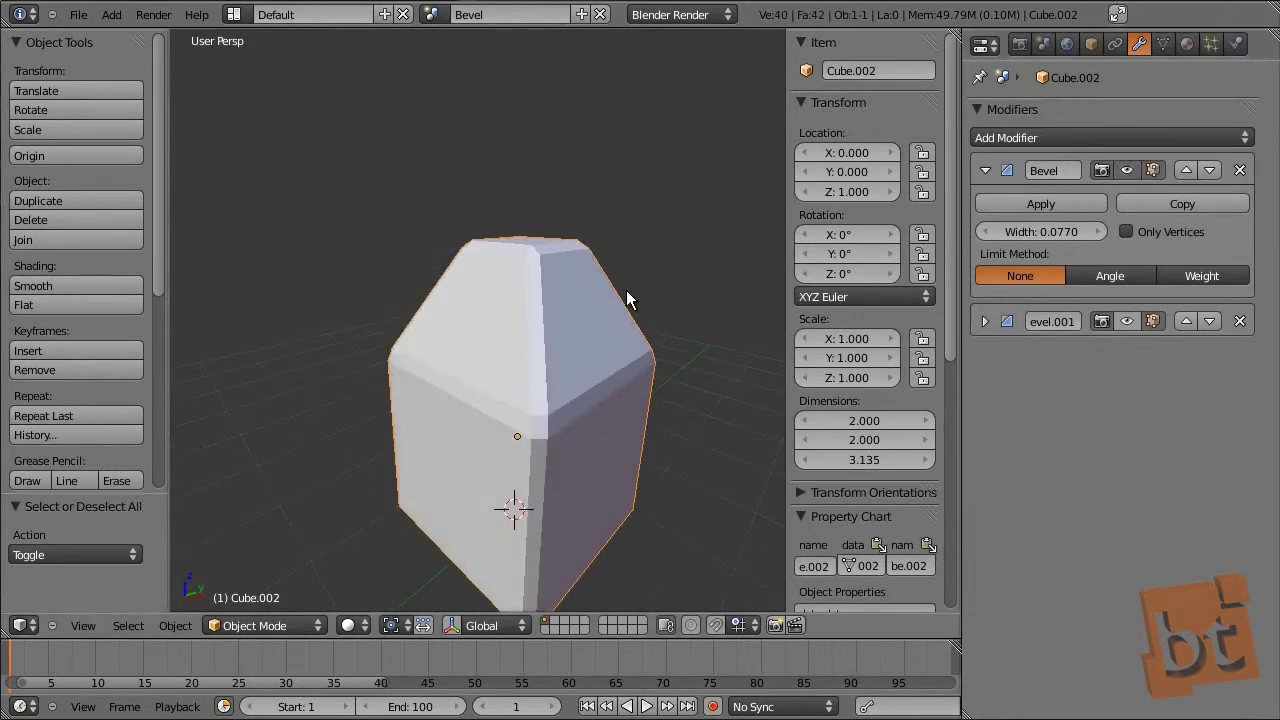
pyautogui.moveTo(1053, 235)
pyautogui.mouseDown()
pyautogui.moveTo(1001, 235)
pyautogui.moveTo(1087, 244)
pyautogui.moveTo(1183, 223)
pyautogui.moveTo(973, 254)
pyautogui.moveTo(1183, 236)
pyautogui.moveTo(1048, 260)
pyautogui.moveTo(1100, 257)
pyautogui.moveTo(1059, 253)
pyautogui.mouseUp()
pyautogui.moveTo(577, 323)
pyautogui.mouseDown(button='middle')
pyautogui.moveTo(542, 329)
pyautogui.moveTo(552, 215)
pyautogui.moveTo(553, 317)
pyautogui.mouseUp(button='middle')
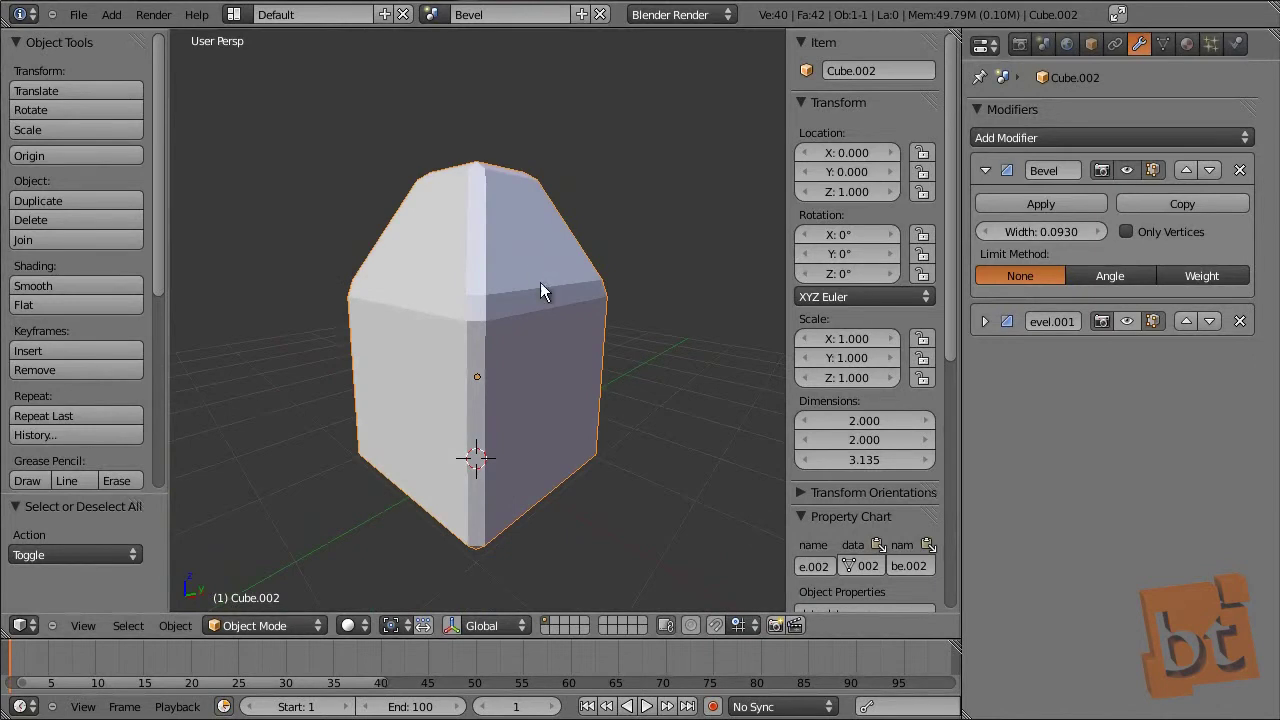
# Show the block's second Bevel modifier in the viewport, expand its settings and set its width to 0.0310
pyautogui.moveTo(533, 248); pyautogui.dragTo(544, 298, button='middle')
pyautogui.moveTo(643, 332)
pyautogui.mouseDown(button='middle')
pyautogui.moveTo(642, 344)
pyautogui.moveTo(642, 332)
pyautogui.mouseUp(button='middle')
pyautogui.moveTo(584, 268); pyautogui.dragTo(587, 444, button='middle')
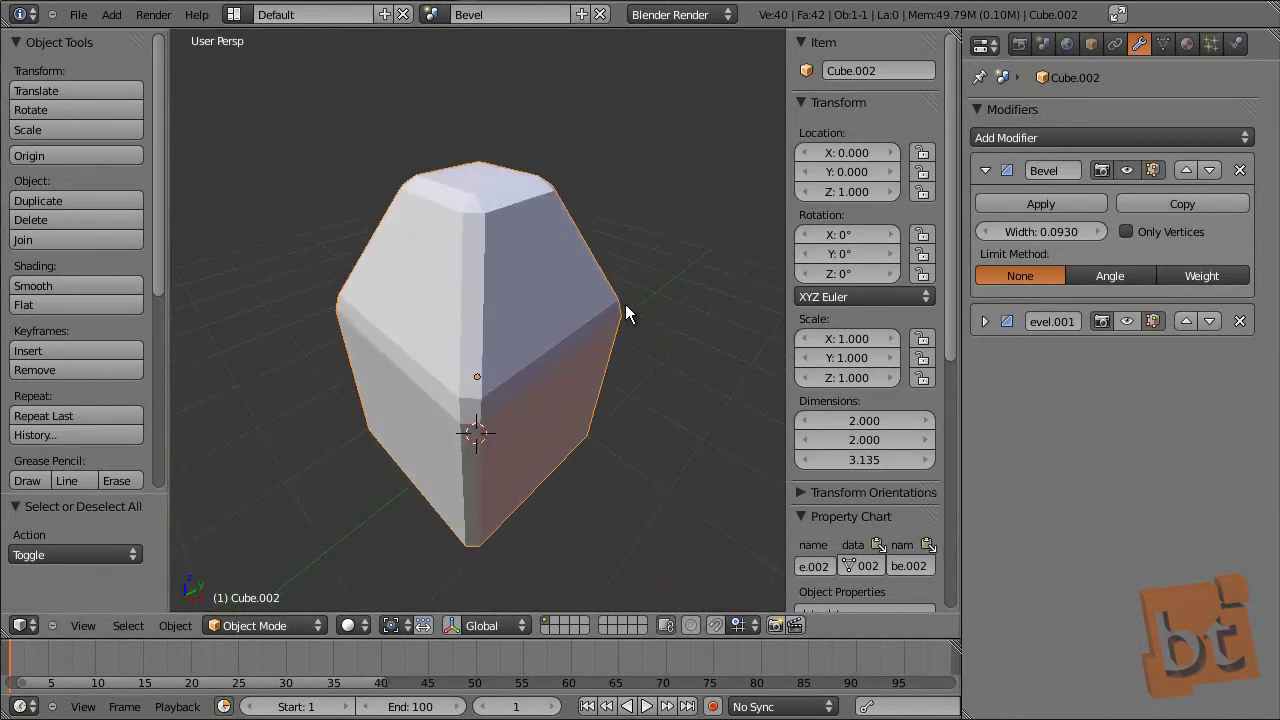
pyautogui.moveTo(589, 345); pyautogui.dragTo(576, 359, button='middle')
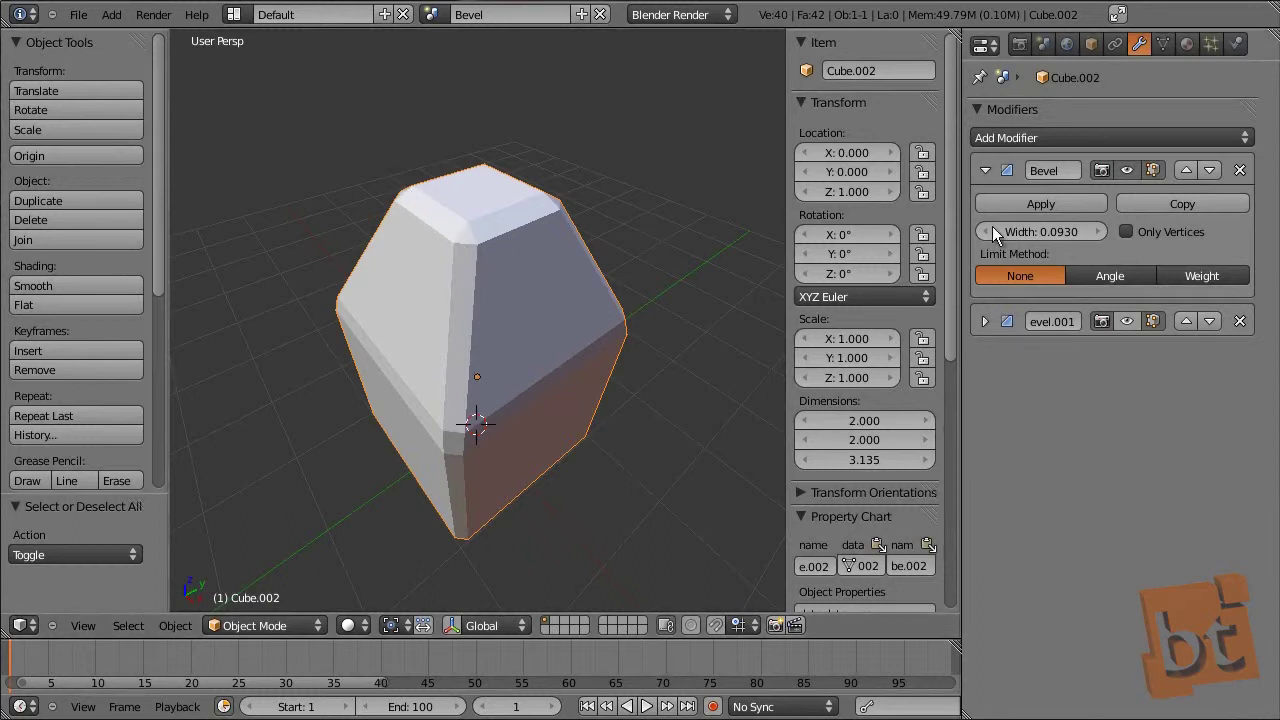
pyautogui.click(1128, 321)
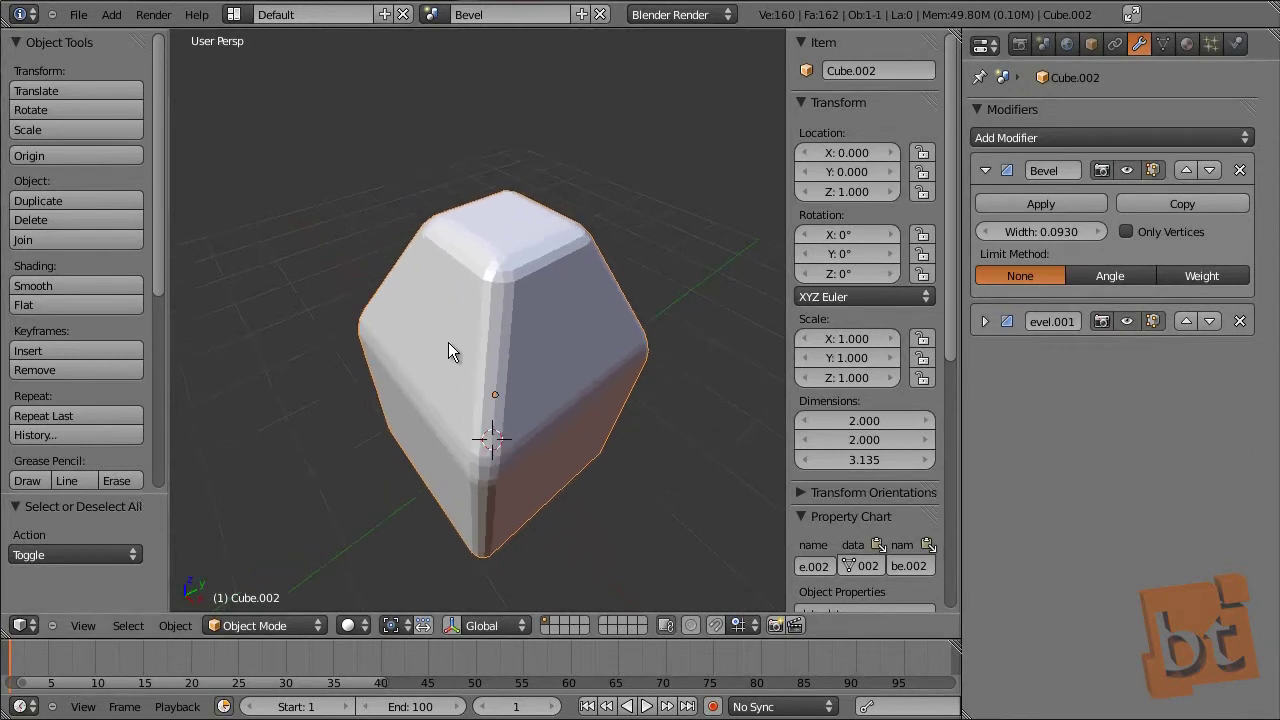
pyautogui.scroll(3, 448, 342)
pyautogui.moveTo(611, 382); pyautogui.dragTo(560, 289, button='middle')
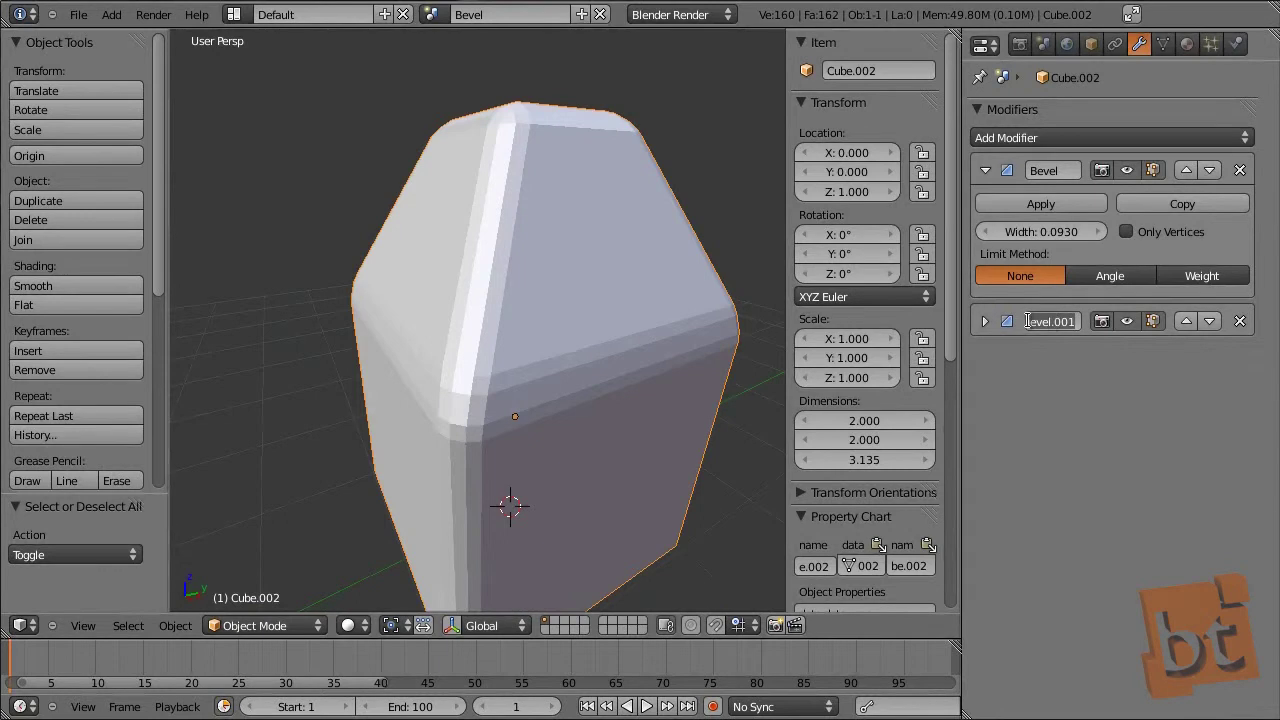
pyautogui.click(986, 321)
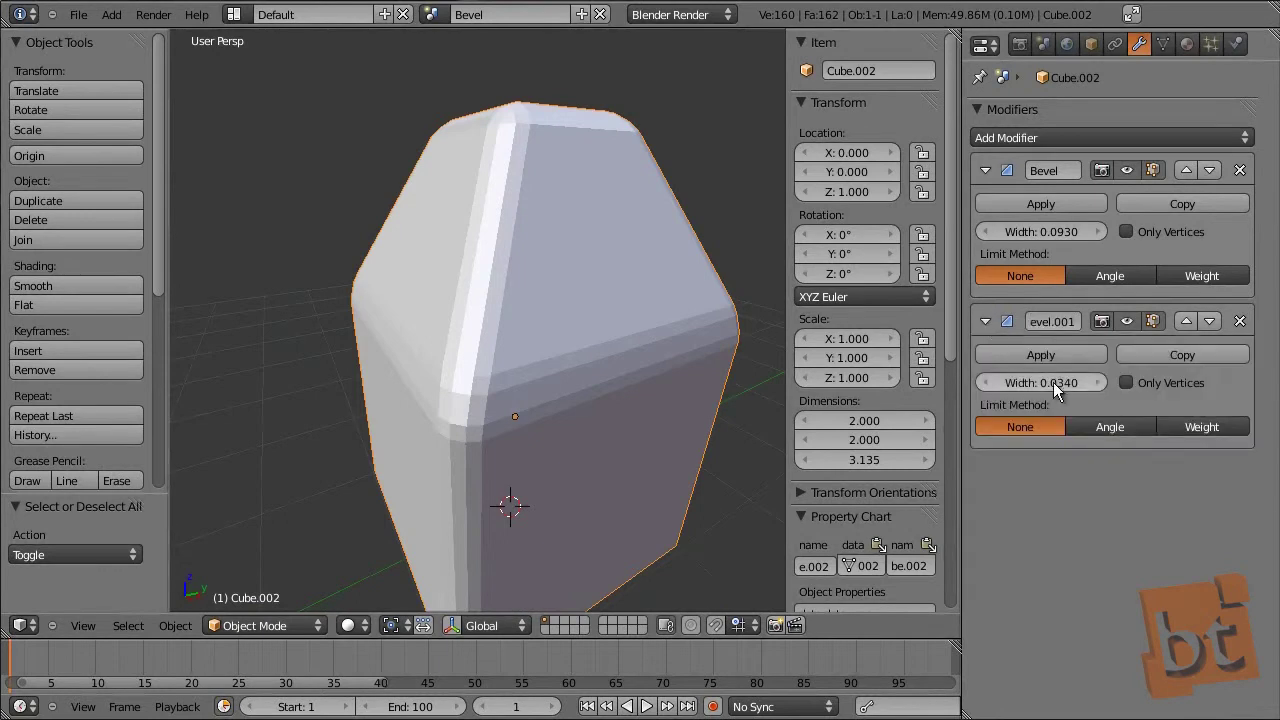
pyautogui.moveTo(1038, 384)
pyautogui.mouseDown()
pyautogui.moveTo(1004, 393)
pyautogui.moveTo(1034, 403)
pyautogui.mouseUp()
# Switch to the Boolean scene, select the wireframe sphere and then the cube that carries the Boolean modifier
pyautogui.click(432, 14)
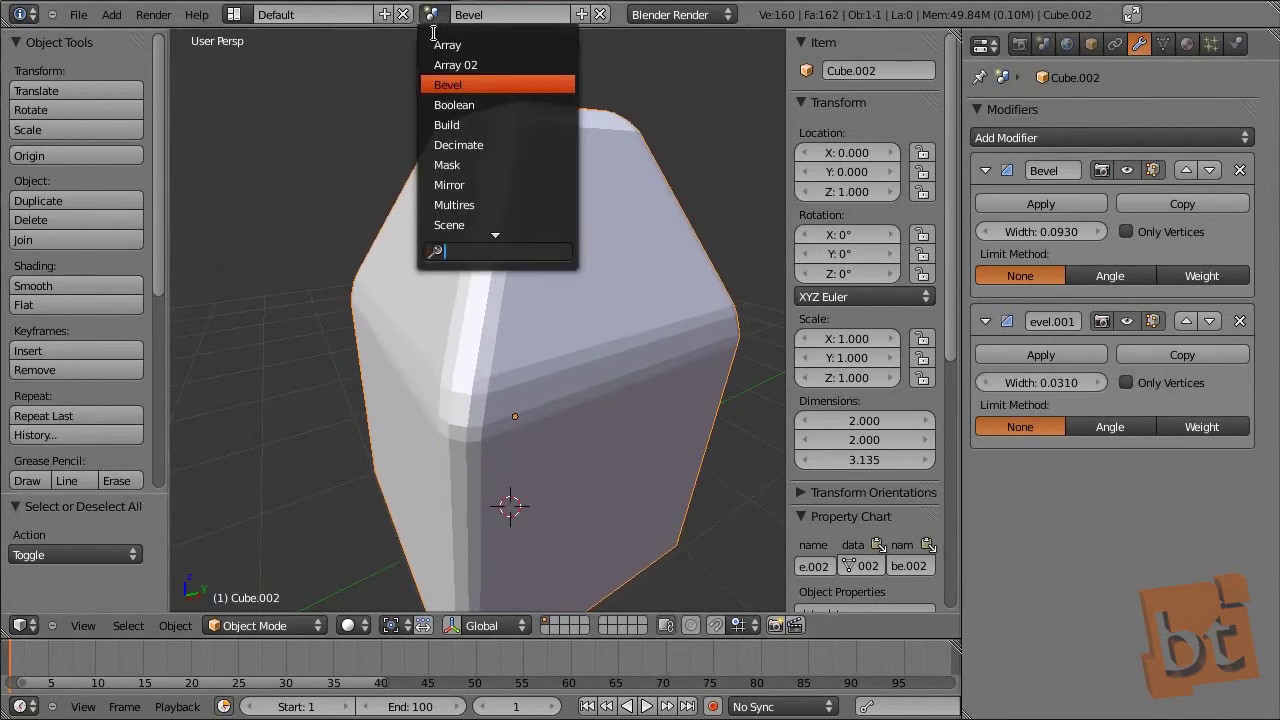
pyautogui.click(489, 105)
pyautogui.moveTo(522, 286); pyautogui.dragTo(561, 205, button='middle')
pyautogui.rightClick(561, 201)
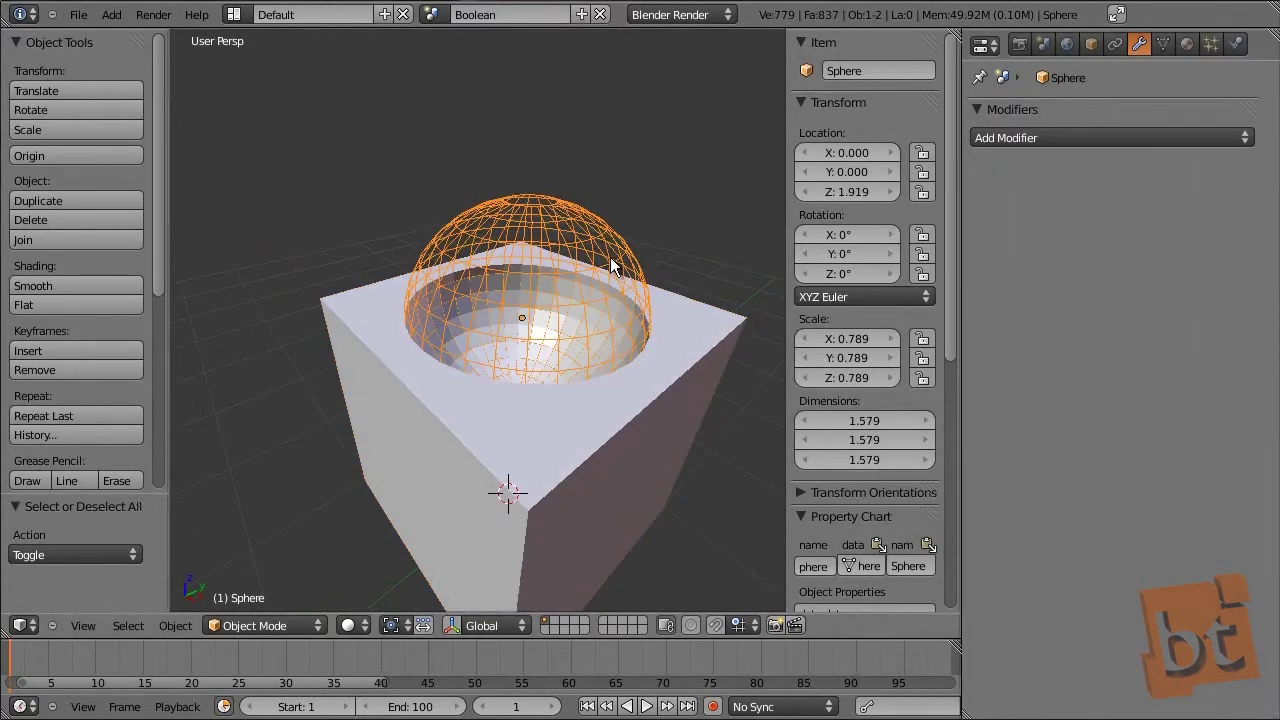
pyautogui.rightClick(690, 335)
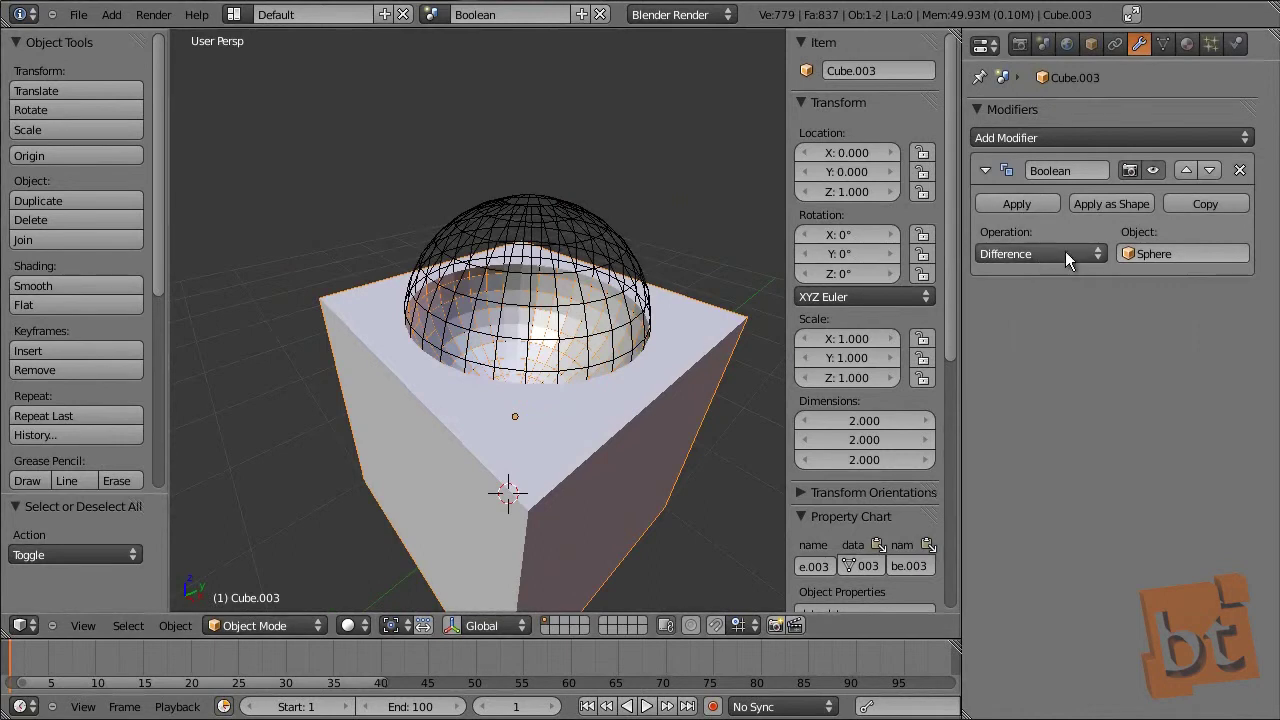
# Move the sphere freely across the cube to shift the Boolean cut, and undo the move
pyautogui.rightClick(497, 195)
pyautogui.press('KP_Decimal')
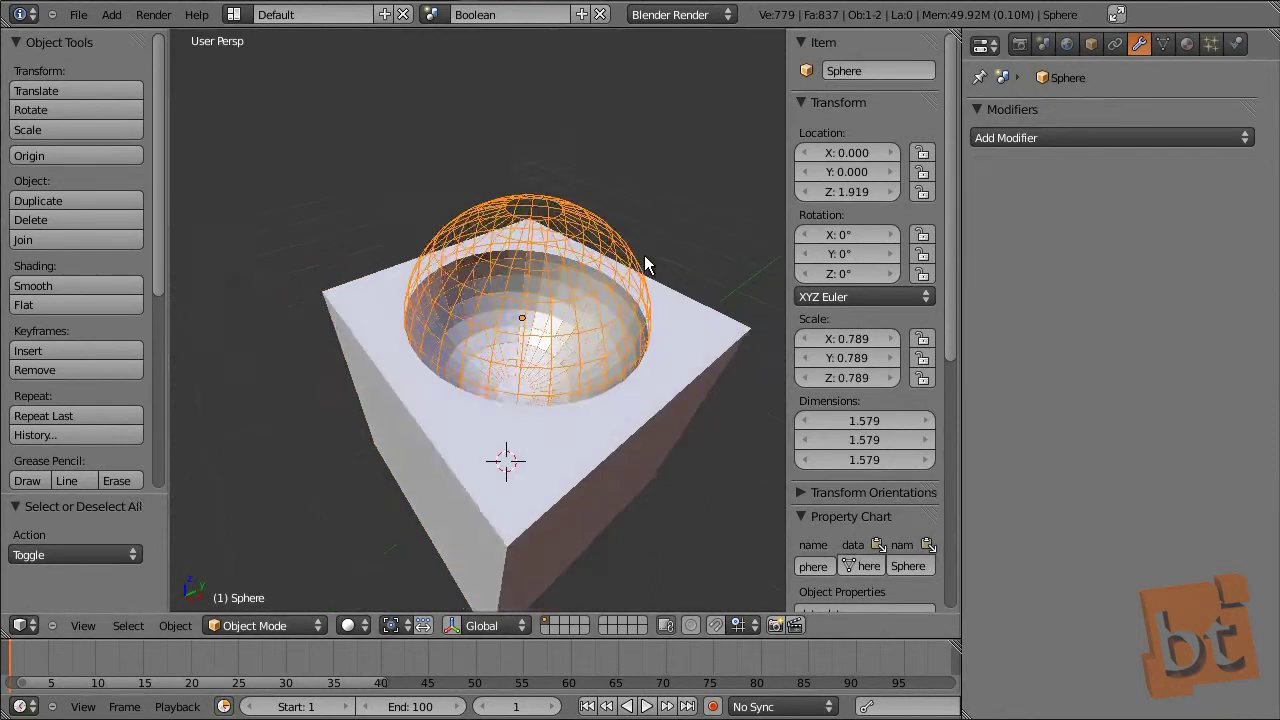
pyautogui.moveTo(612, 290); pyautogui.dragTo(574, 269, button='middle')
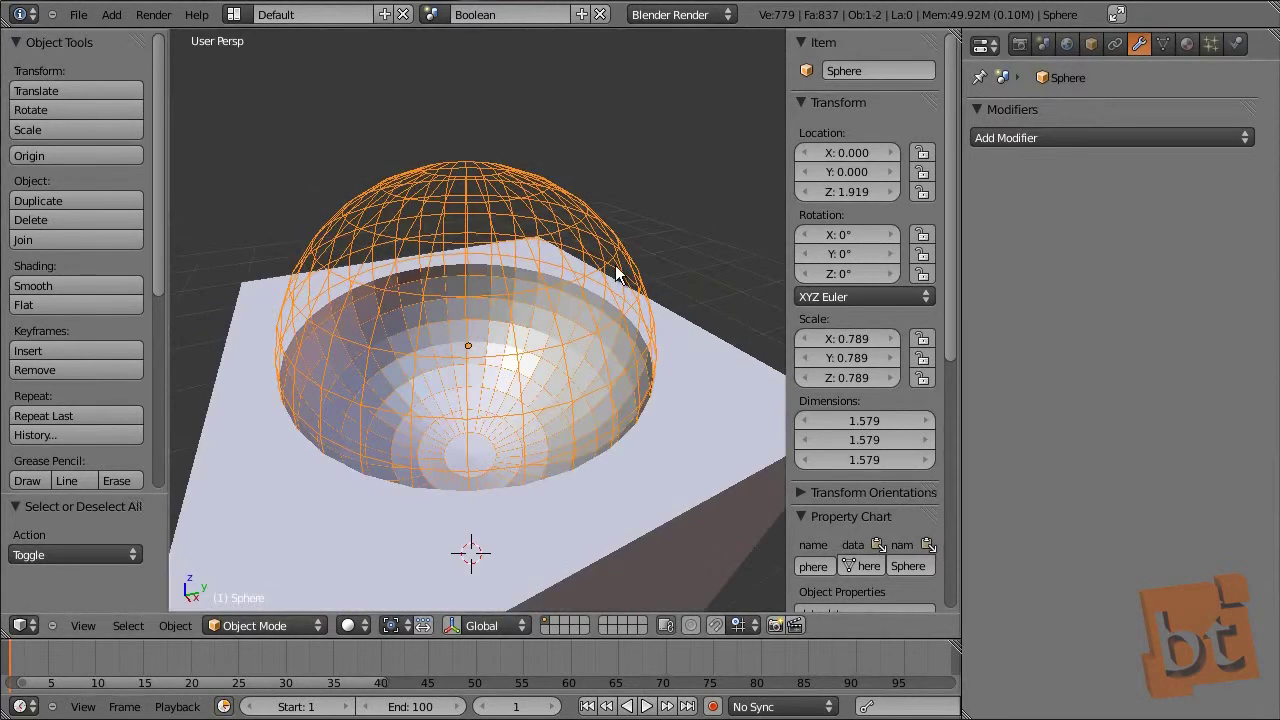
pyautogui.press('g')
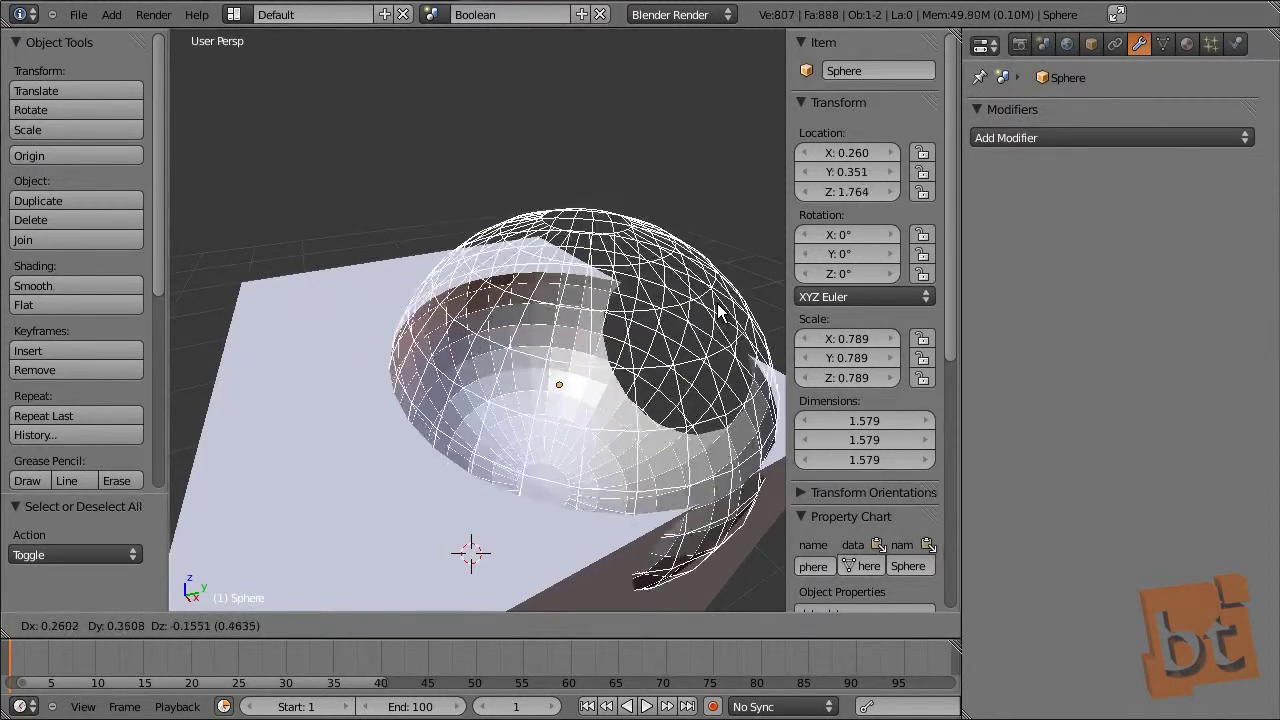
pyautogui.click(579, 326)
pyautogui.moveTo(579, 326); pyautogui.dragTo(601, 312, button='middle')
pyautogui.hotkey('ctrl', 'z')
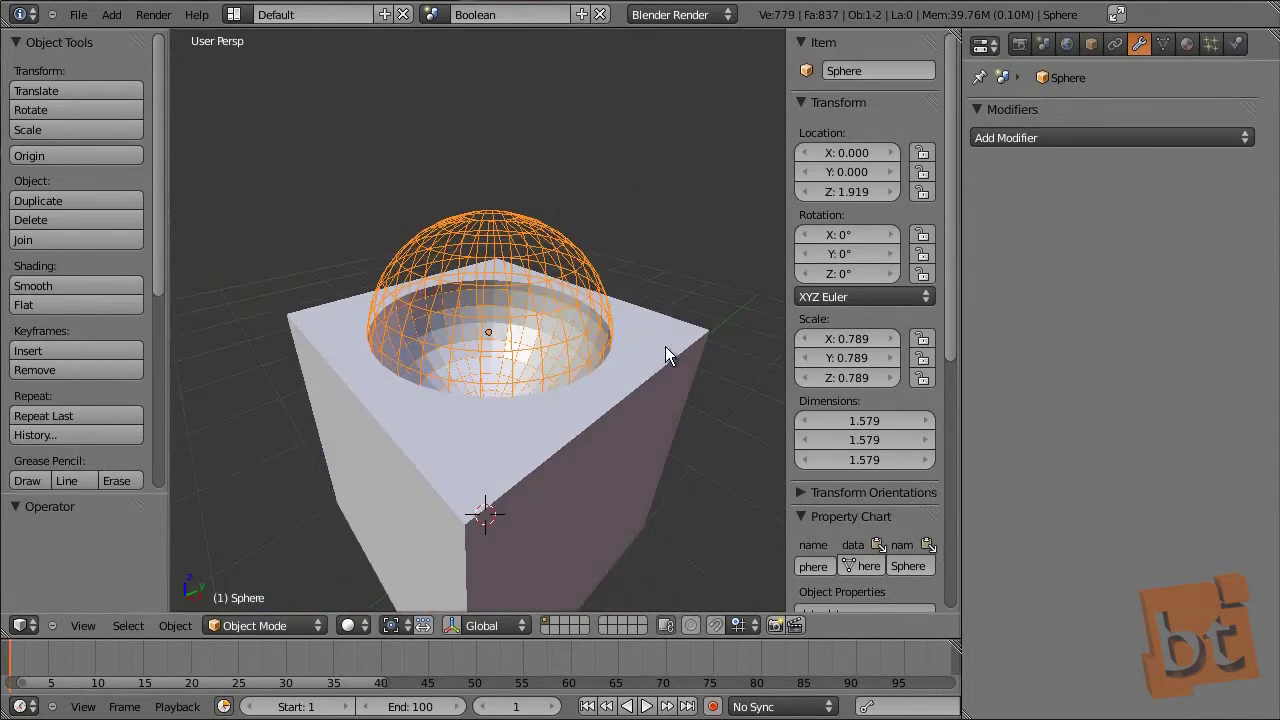
# Set the cube's Boolean operation to Union and inspect the combined mesh in wireframe display
pyautogui.rightClick(665, 355)
pyautogui.click(1052, 253)
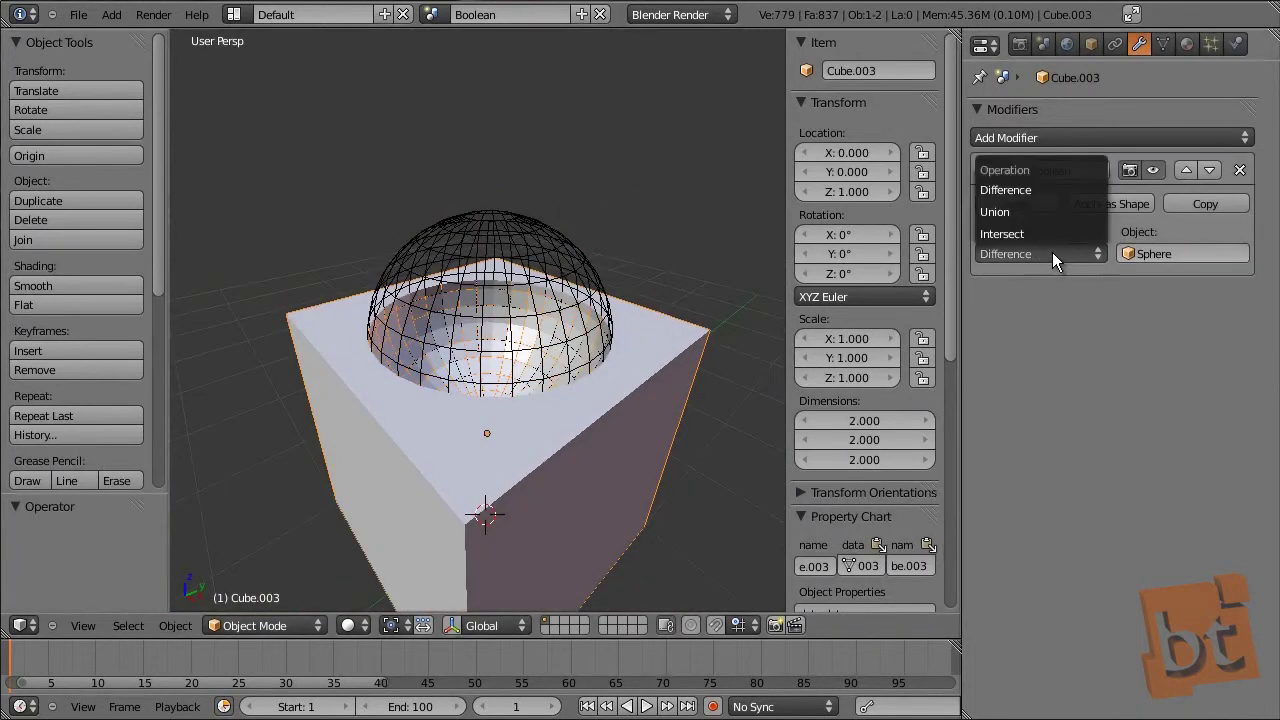
pyautogui.click(1033, 212)
pyautogui.moveTo(500, 363); pyautogui.dragTo(558, 355, button='middle')
pyautogui.scroll(2, 559, 350)
pyautogui.press('z')
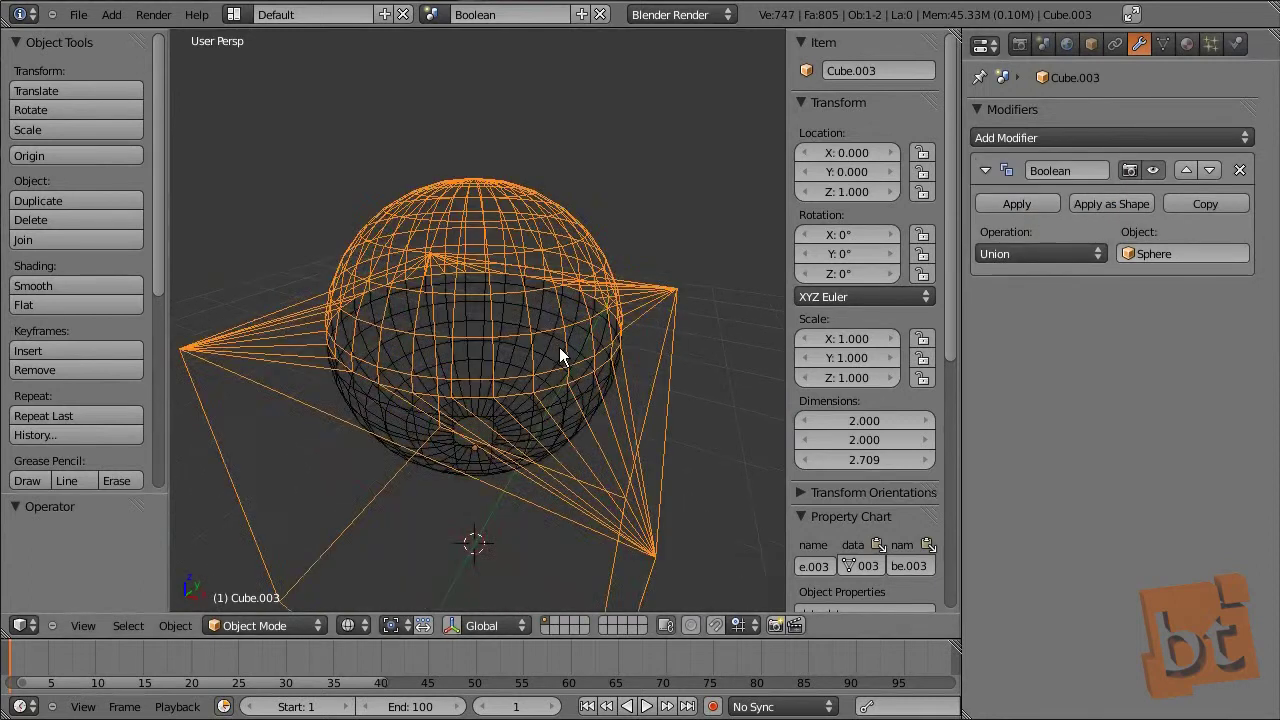
pyautogui.moveTo(651, 340)
pyautogui.mouseDown(button='middle')
pyautogui.moveTo(602, 370)
pyautogui.moveTo(636, 369)
pyautogui.moveTo(637, 323)
pyautogui.mouseUp(button='middle')
pyautogui.scroll(-2, 602, 362)
pyautogui.moveTo(594, 257); pyautogui.dragTo(463, 304, button='middle')
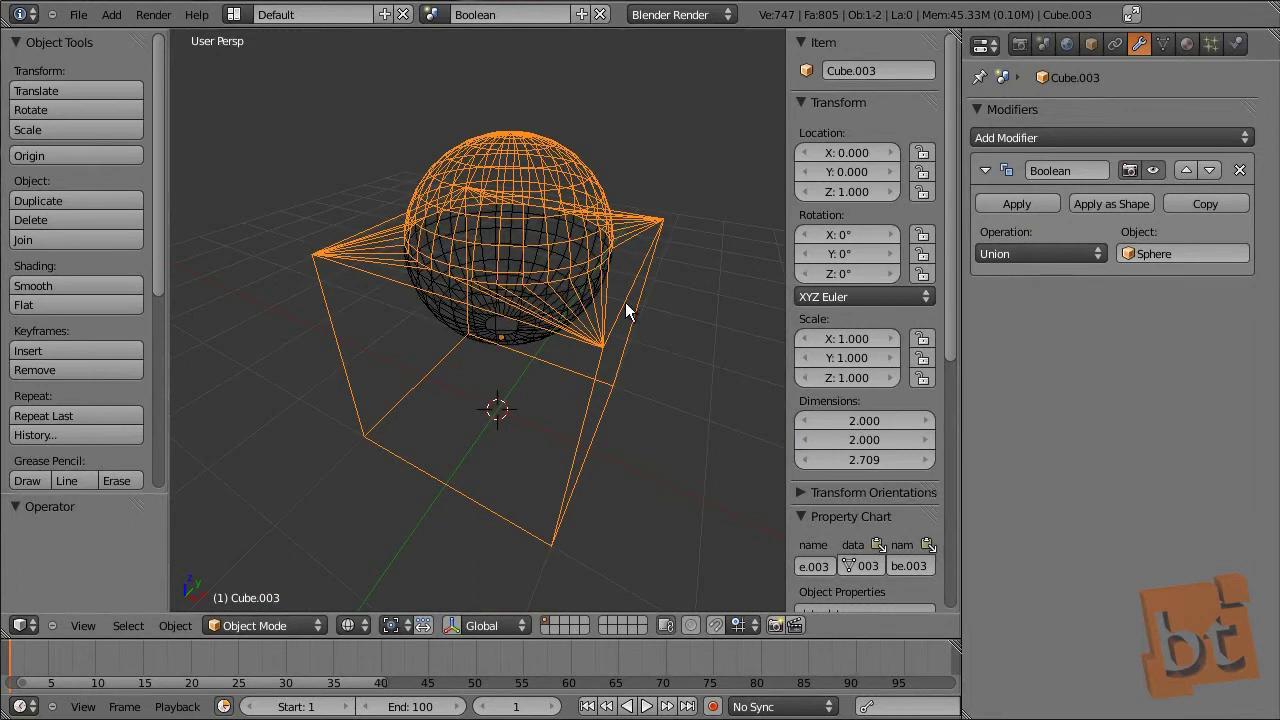
pyautogui.moveTo(584, 348); pyautogui.dragTo(433, 247, button='middle')
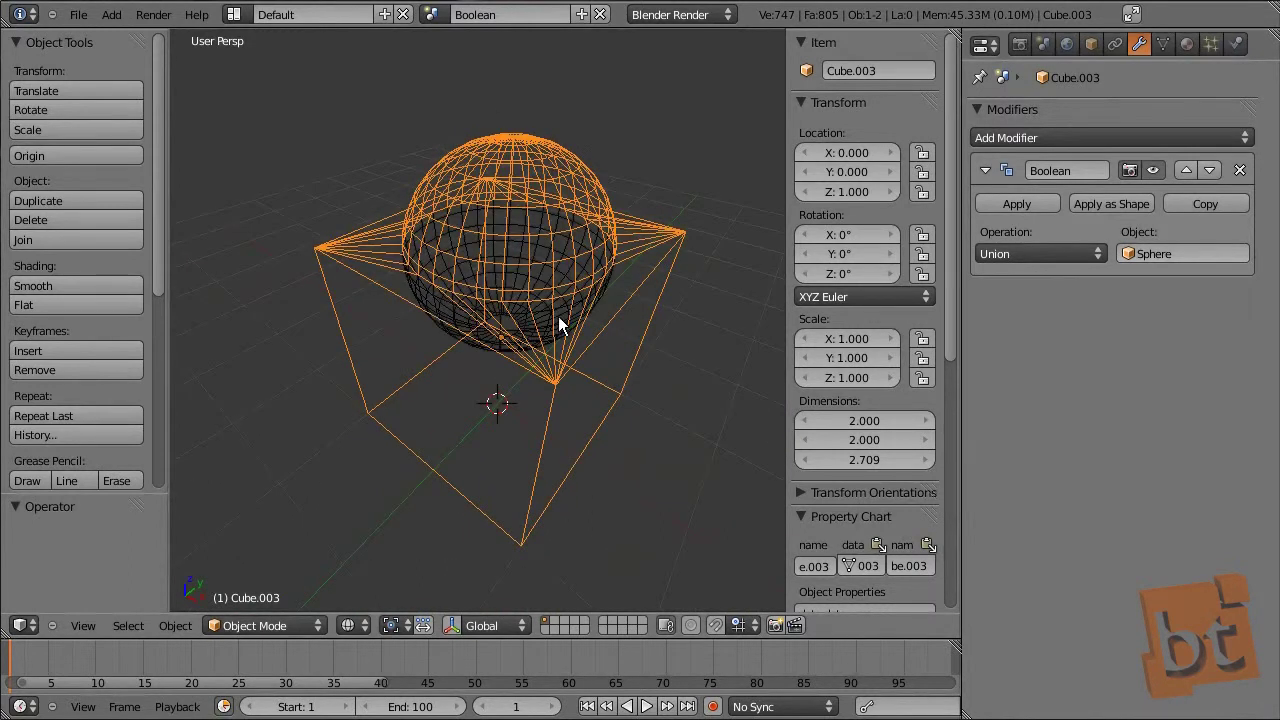
pyautogui.scroll(3, 555, 316)
pyautogui.moveTo(558, 316); pyautogui.dragTo(580, 372, button='middle')
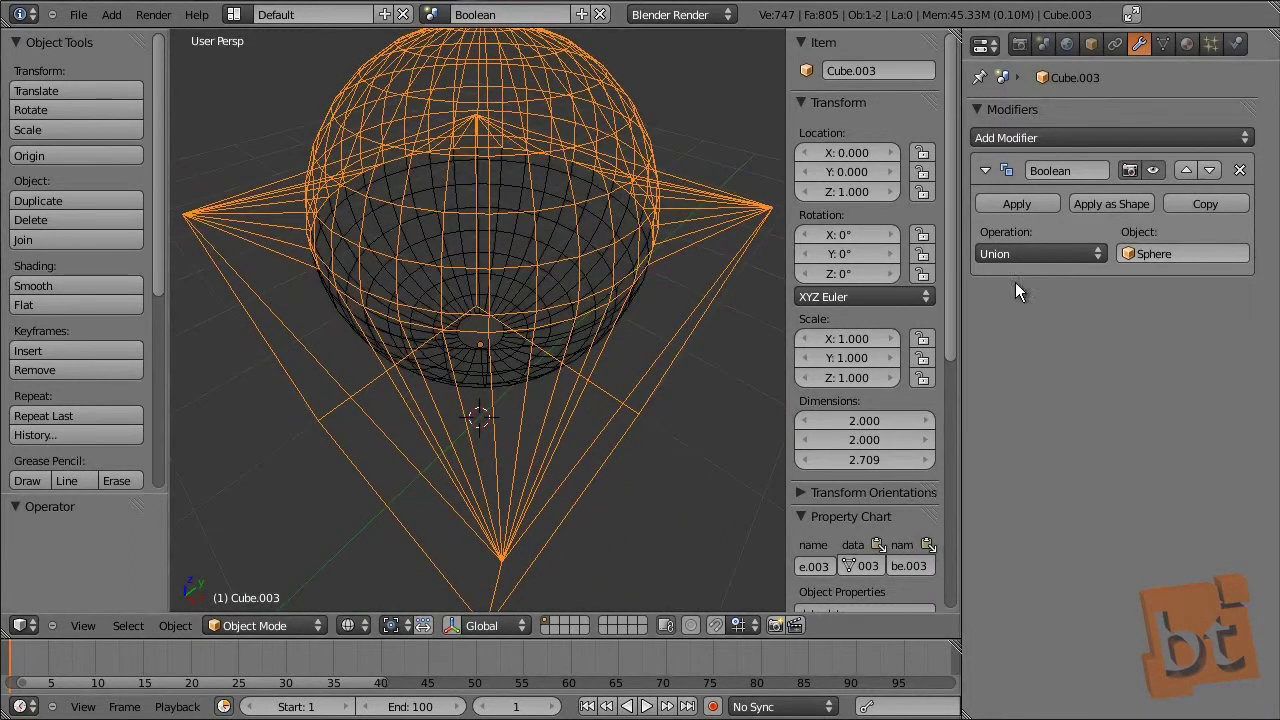
# Set the cube's Boolean operation to Difference, then to Intersect, comparing the resulting meshes in wireframe
pyautogui.click(1019, 252)
pyautogui.click(1028, 187)
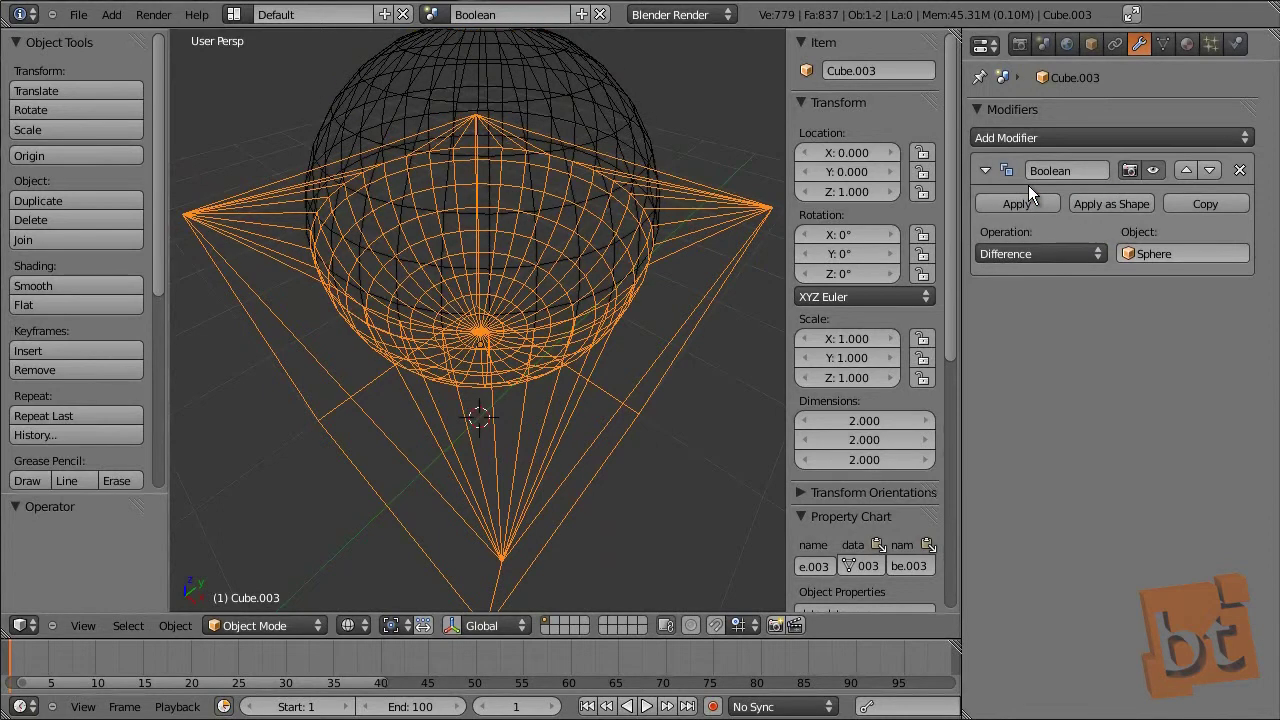
pyautogui.click(1033, 252)
pyautogui.click(1029, 231)
pyautogui.moveTo(482, 395); pyautogui.dragTo(351, 251, button='middle')
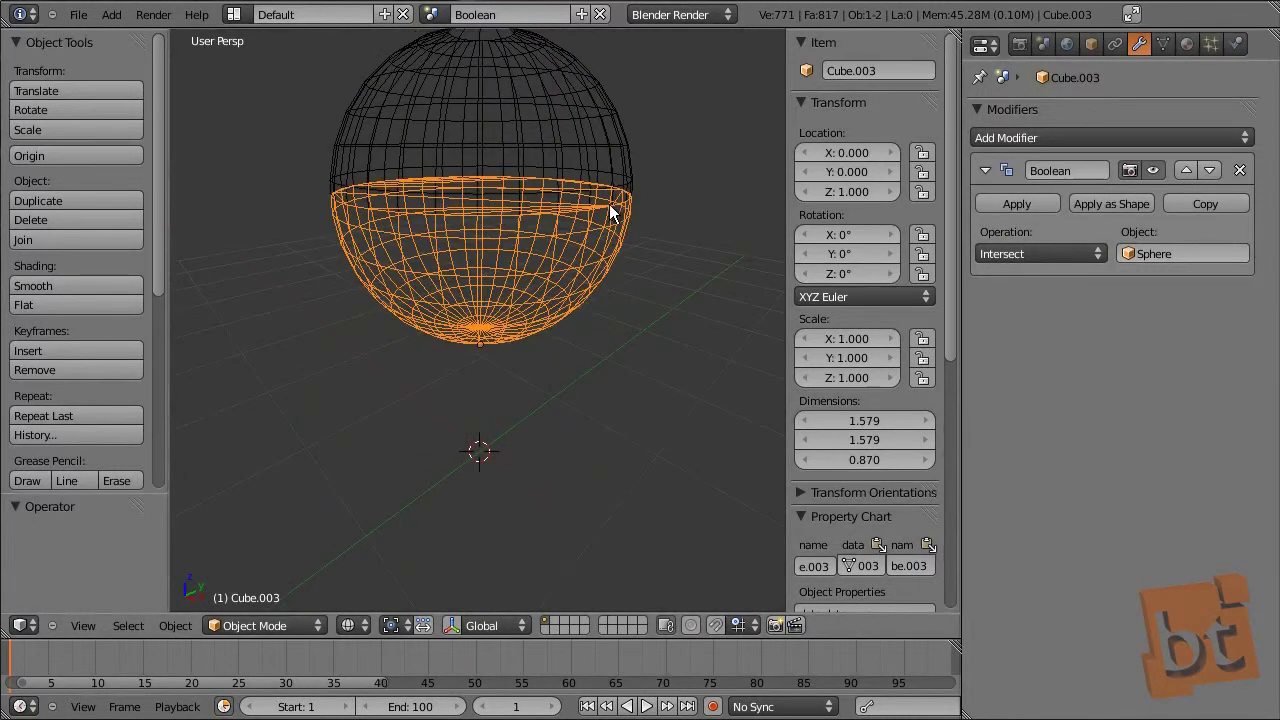
pyautogui.moveTo(608, 210); pyautogui.dragTo(647, 245, button='middle')
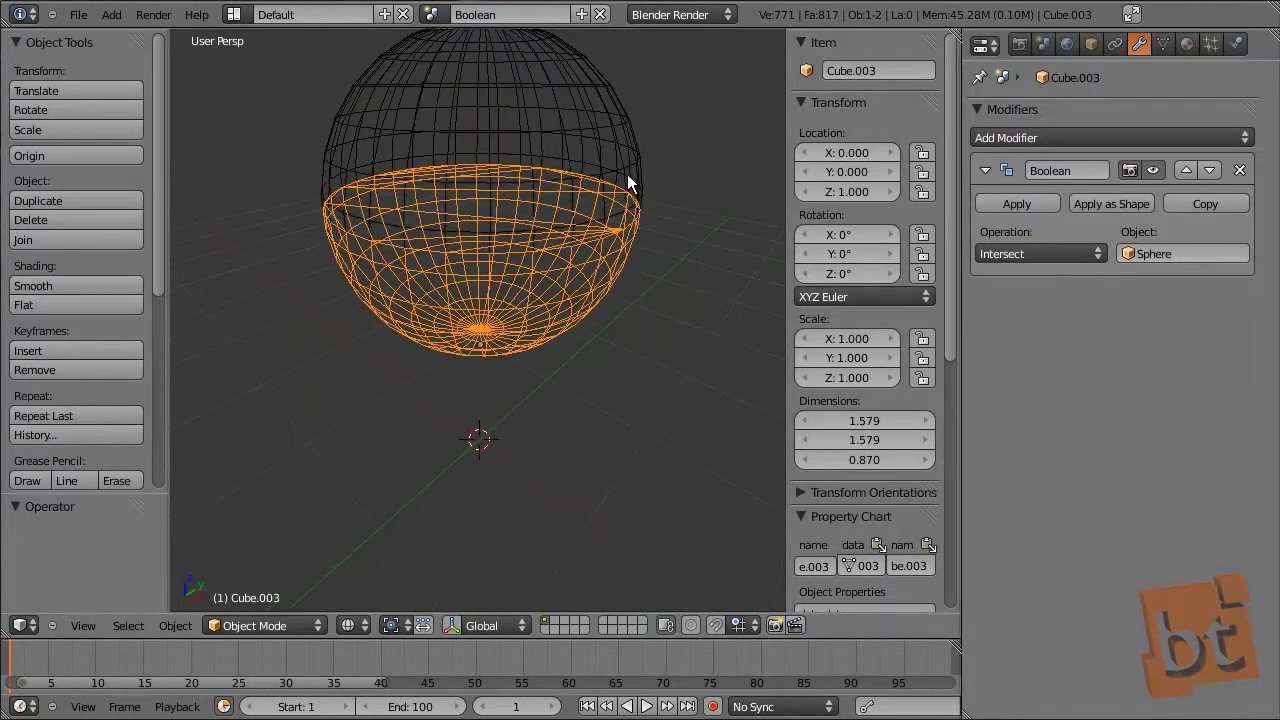
# Set the cube's Boolean operation back to Difference and return the viewport to solid display
pyautogui.click(1023, 257)
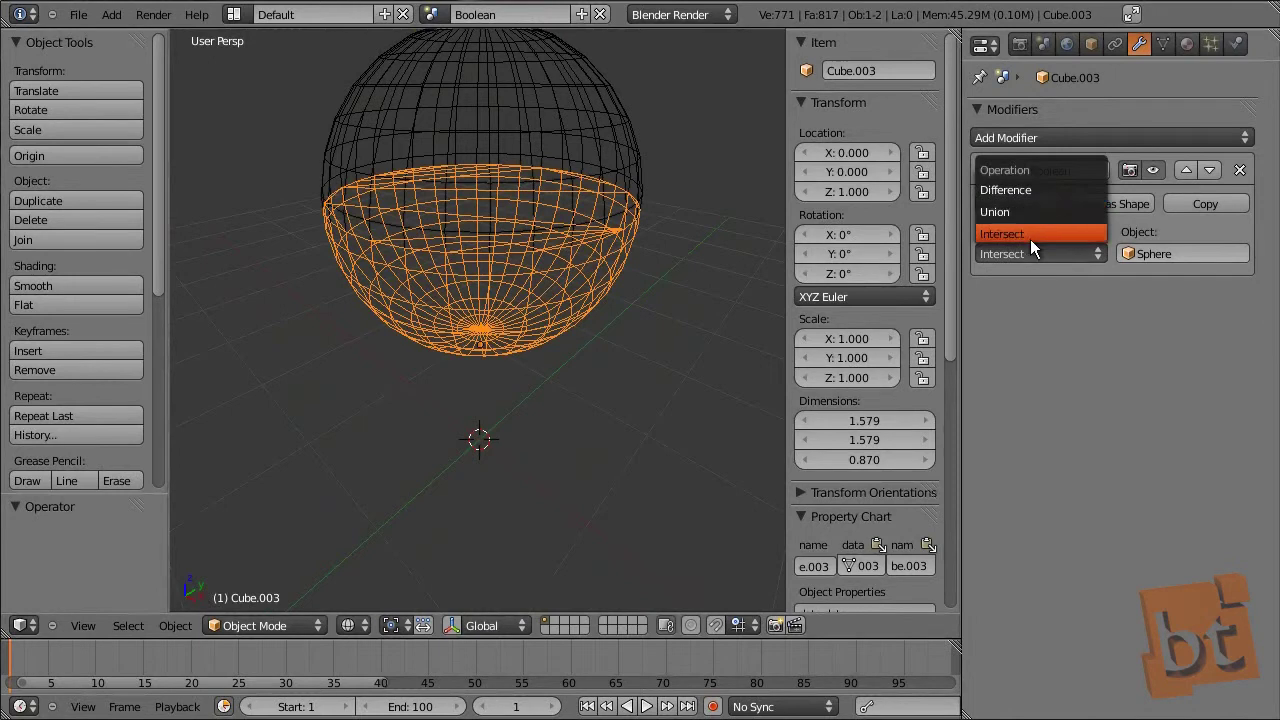
pyautogui.click(1024, 191)
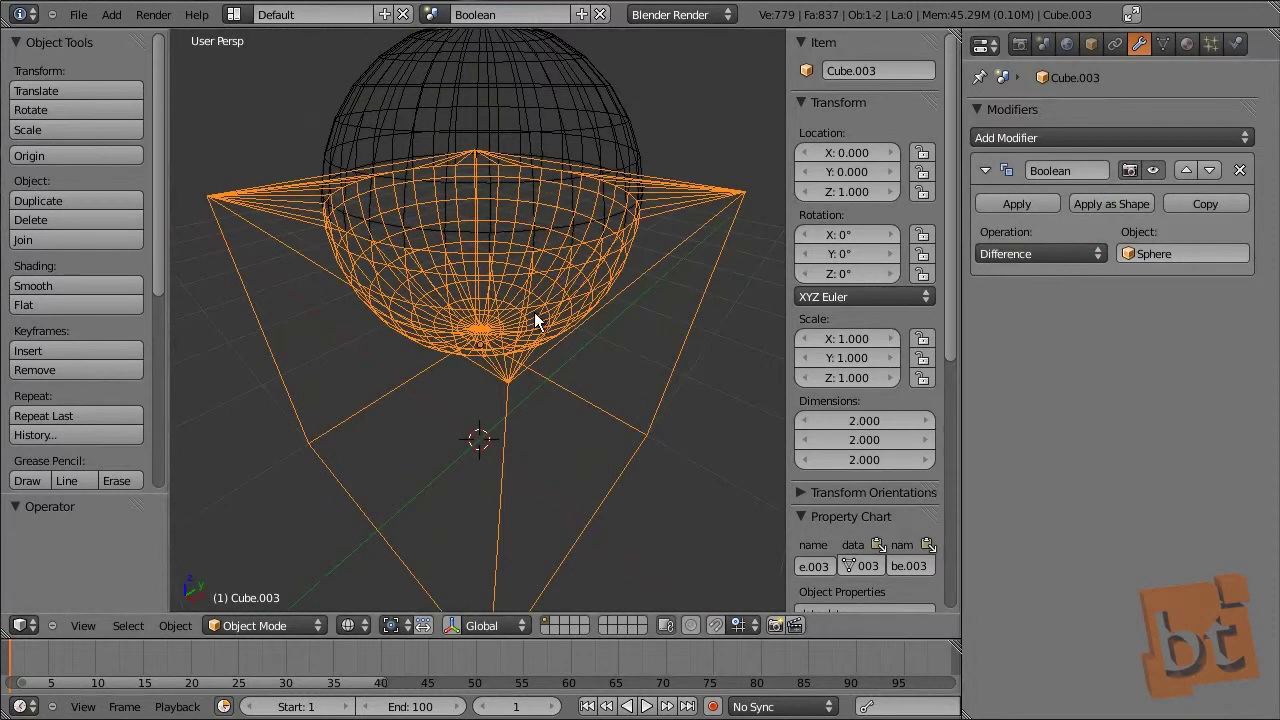
pyautogui.press('z')
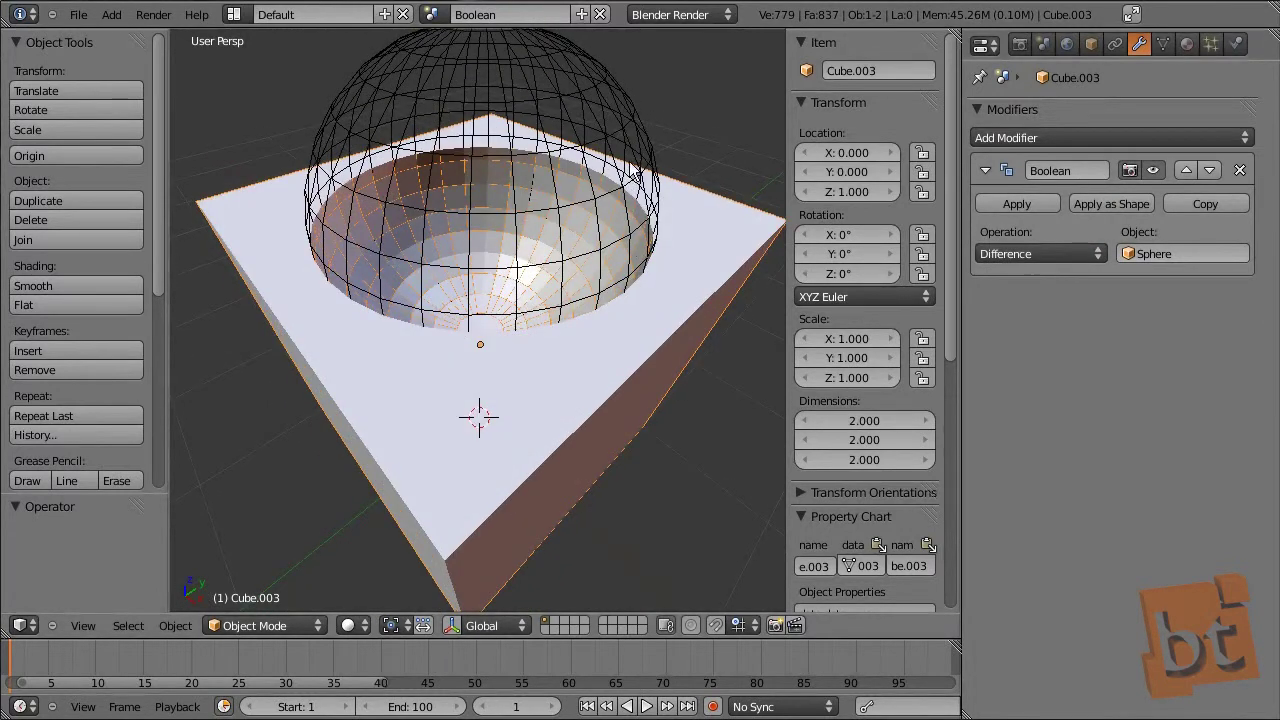
# Try moving the sphere freely and along the Z axis over the cube, cancelling both moves
pyautogui.rightClick(612, 111)
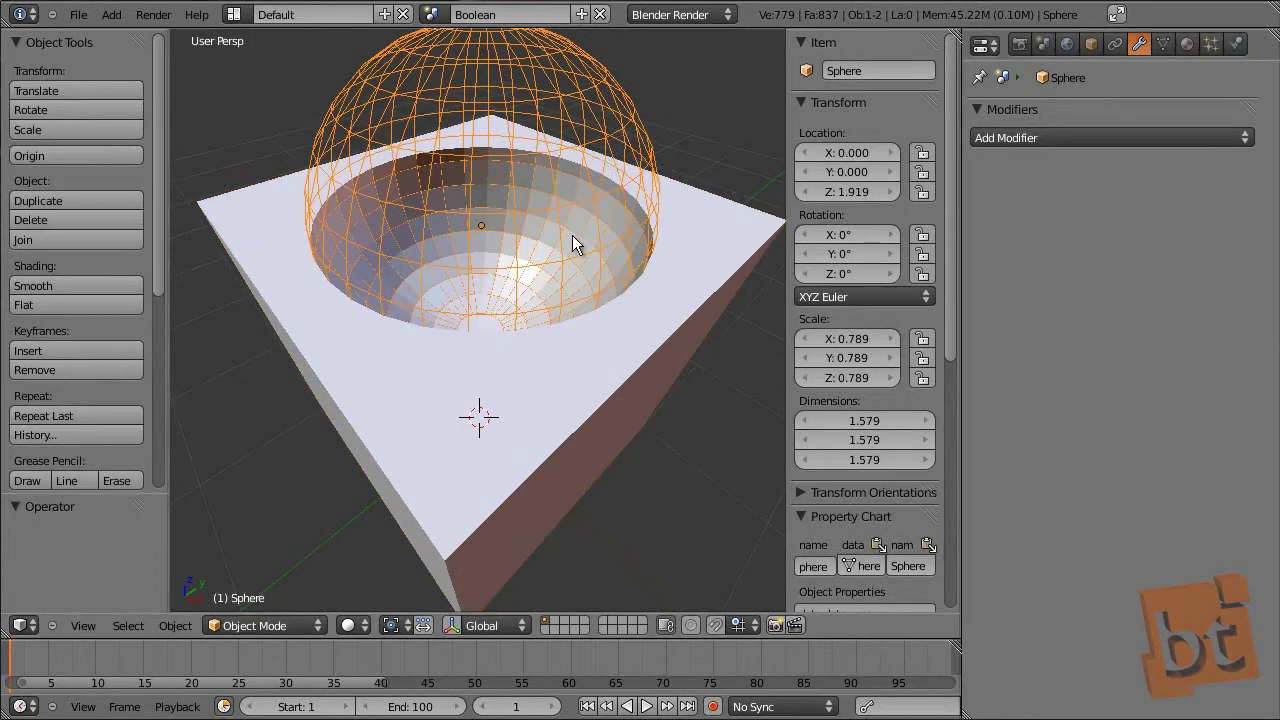
pyautogui.press('g')
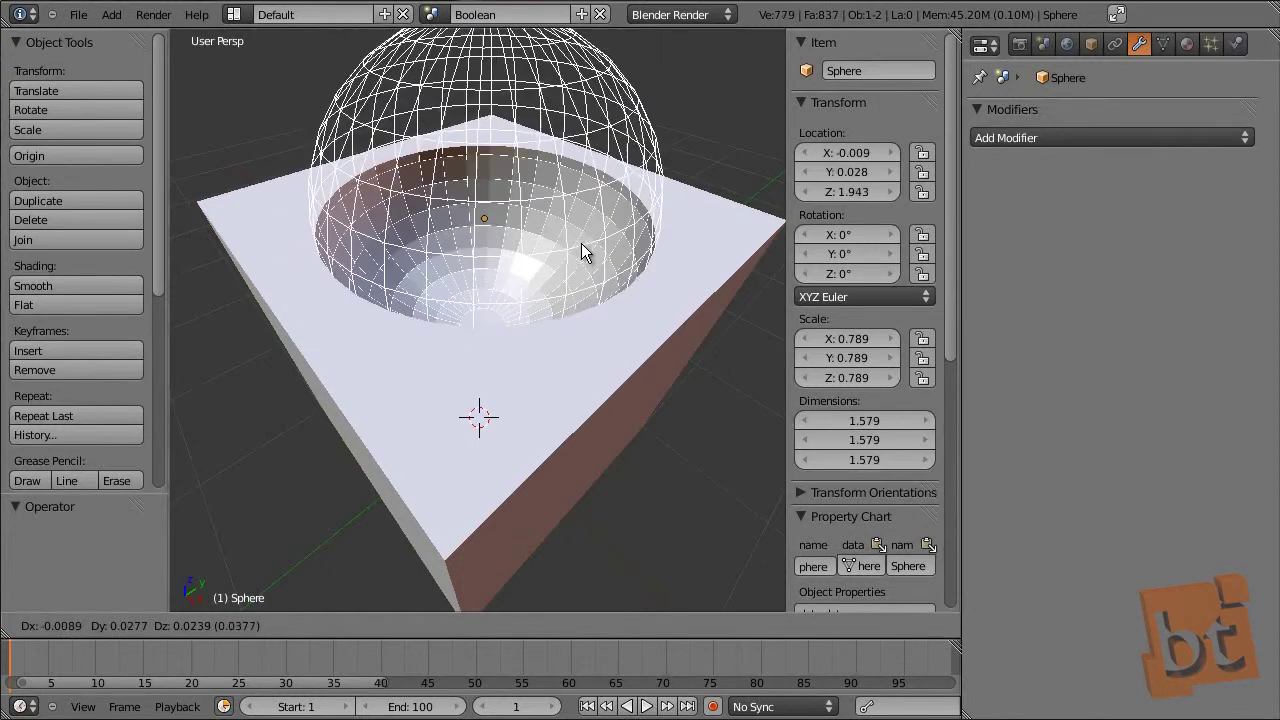
pyautogui.rightClick(579, 243)
pyautogui.moveTo(506, 288); pyautogui.dragTo(473, 355, button='middle')
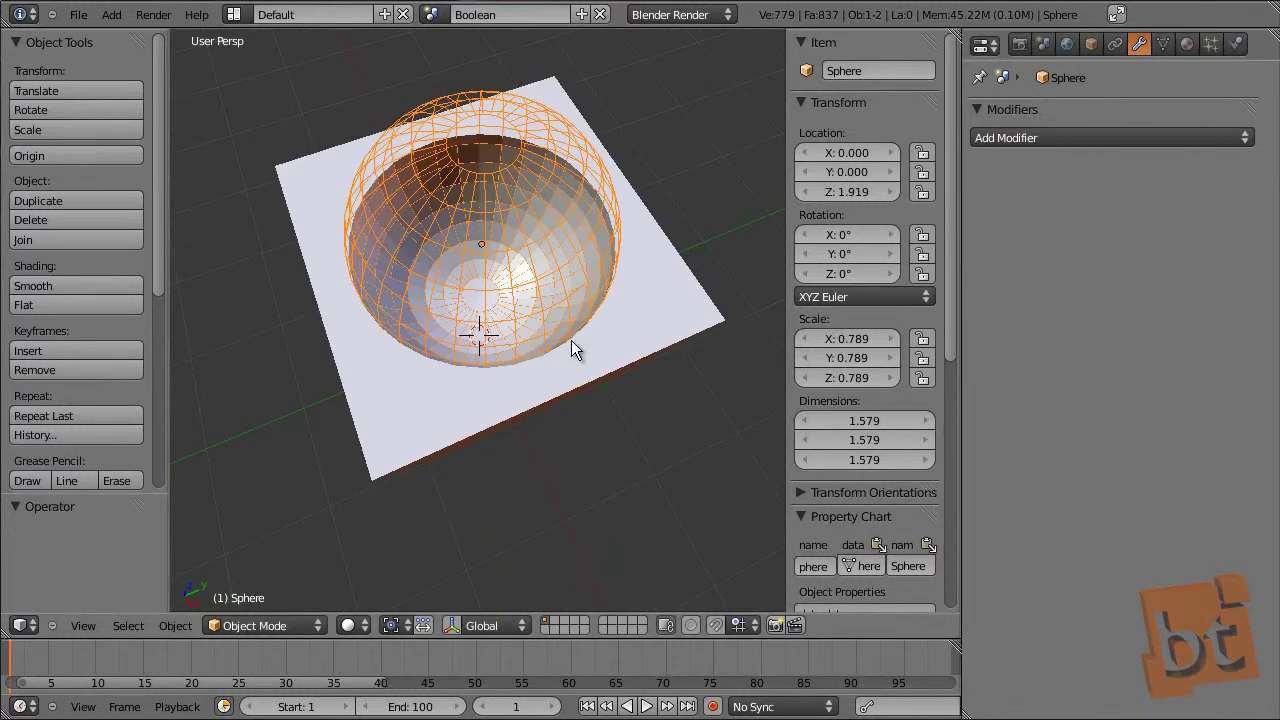
pyautogui.press('g')
pyautogui.press('z')
pyautogui.rightClick(520, 361)
pyautogui.moveTo(540, 338); pyautogui.dragTo(572, 305, button='middle')
# Switch to the Build scene and select the cube with the Build modifier
pyautogui.click(432, 14)
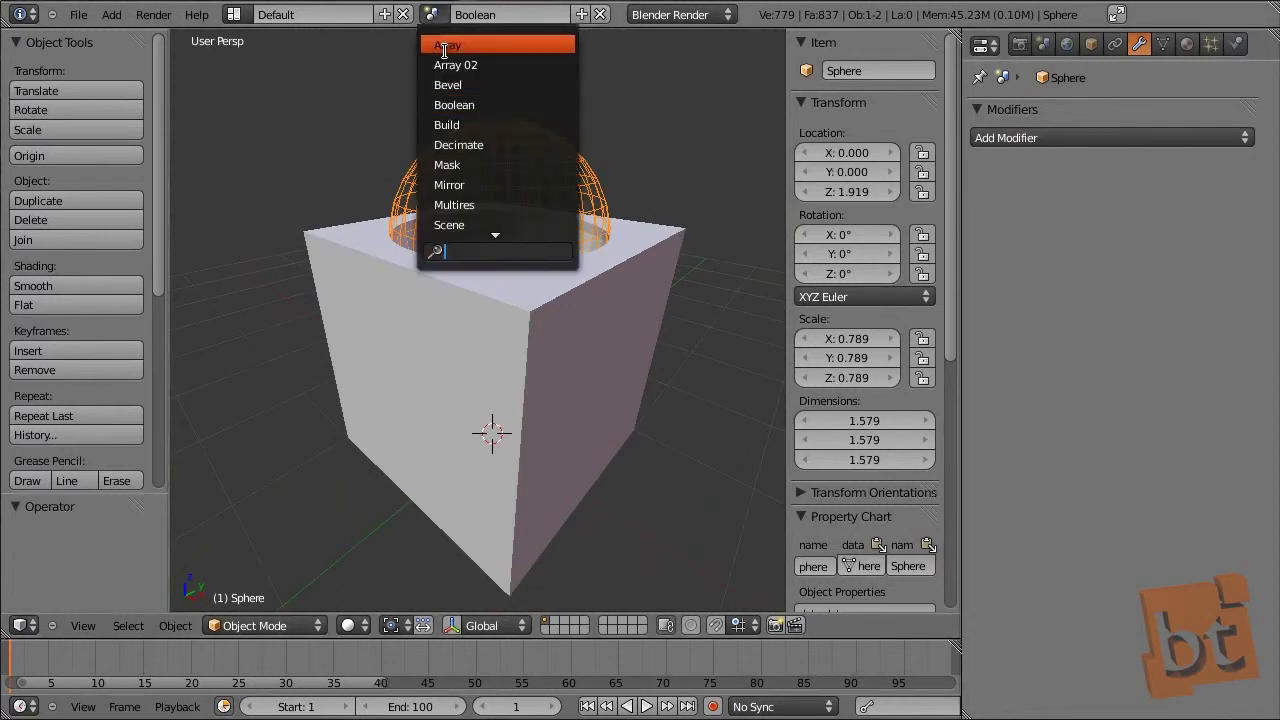
pyautogui.click(486, 126)
pyautogui.rightClick(528, 294)
pyautogui.moveTo(548, 326); pyautogui.dragTo(529, 294, button='middle')
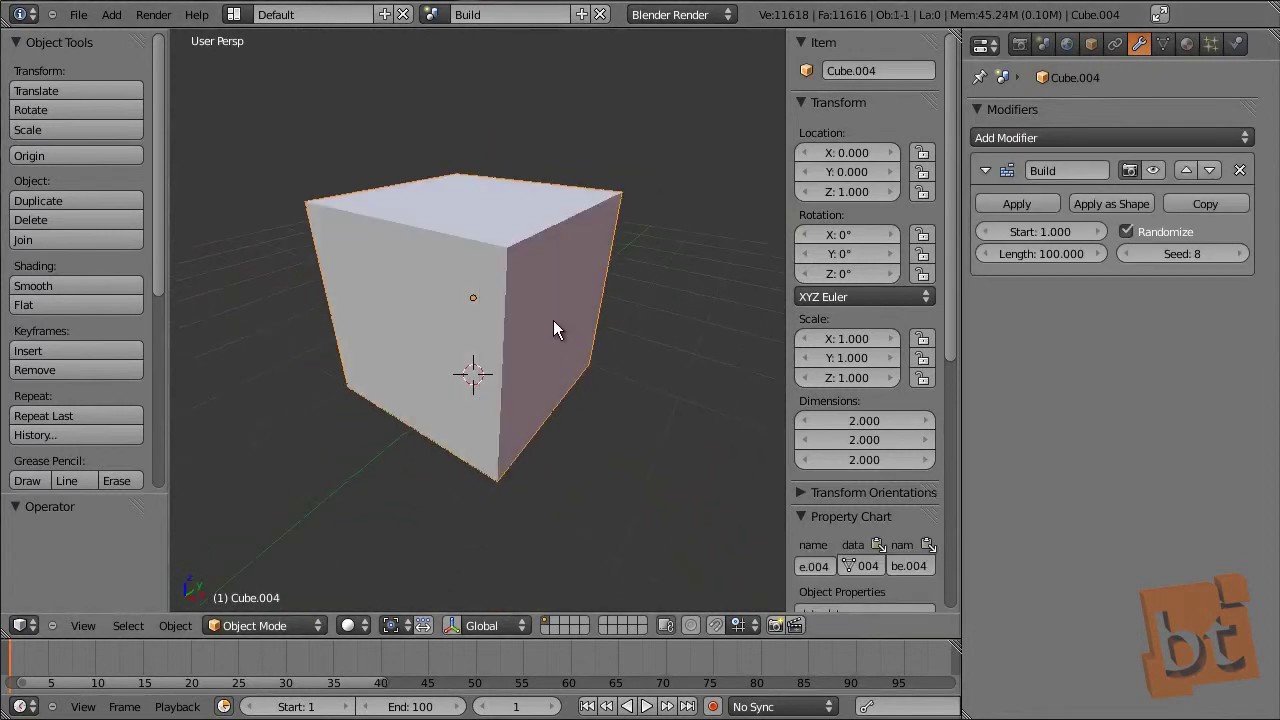
# Toggle the Build modifier's viewport display to compare the cube with and without it, leaving the modifier enabled
pyautogui.click(1160, 168)
pyautogui.click(1160, 168)
pyautogui.click(1160, 168)
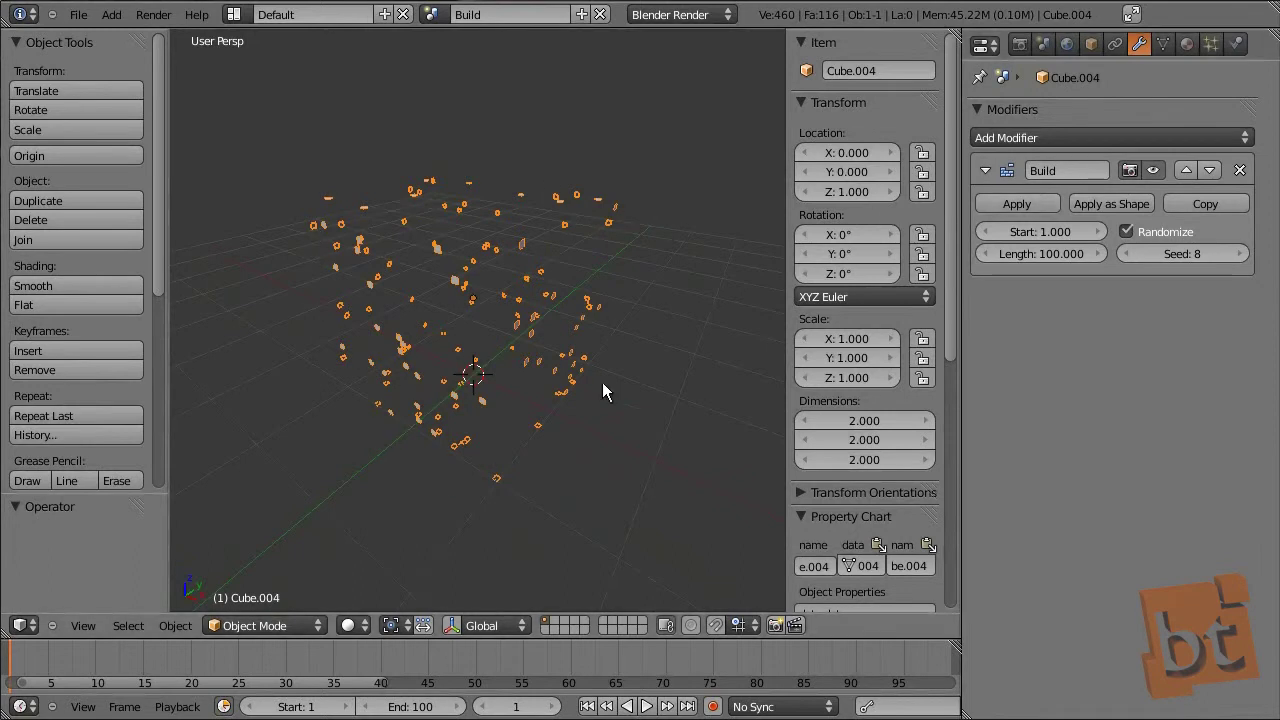
pyautogui.click(1153, 169)
pyautogui.click(1153, 169)
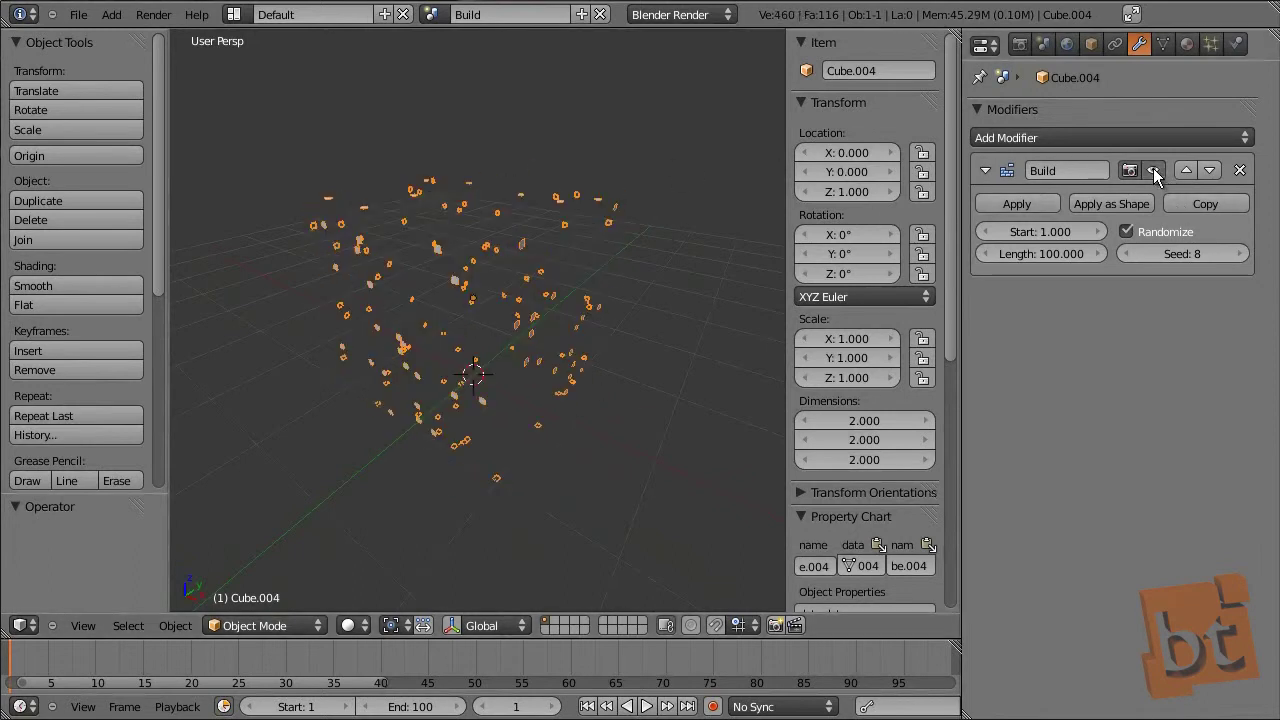
# Play the animation with the cube deselected and set the Build modifier's length to 41.5
pyautogui.hotkey('alt', 'a')
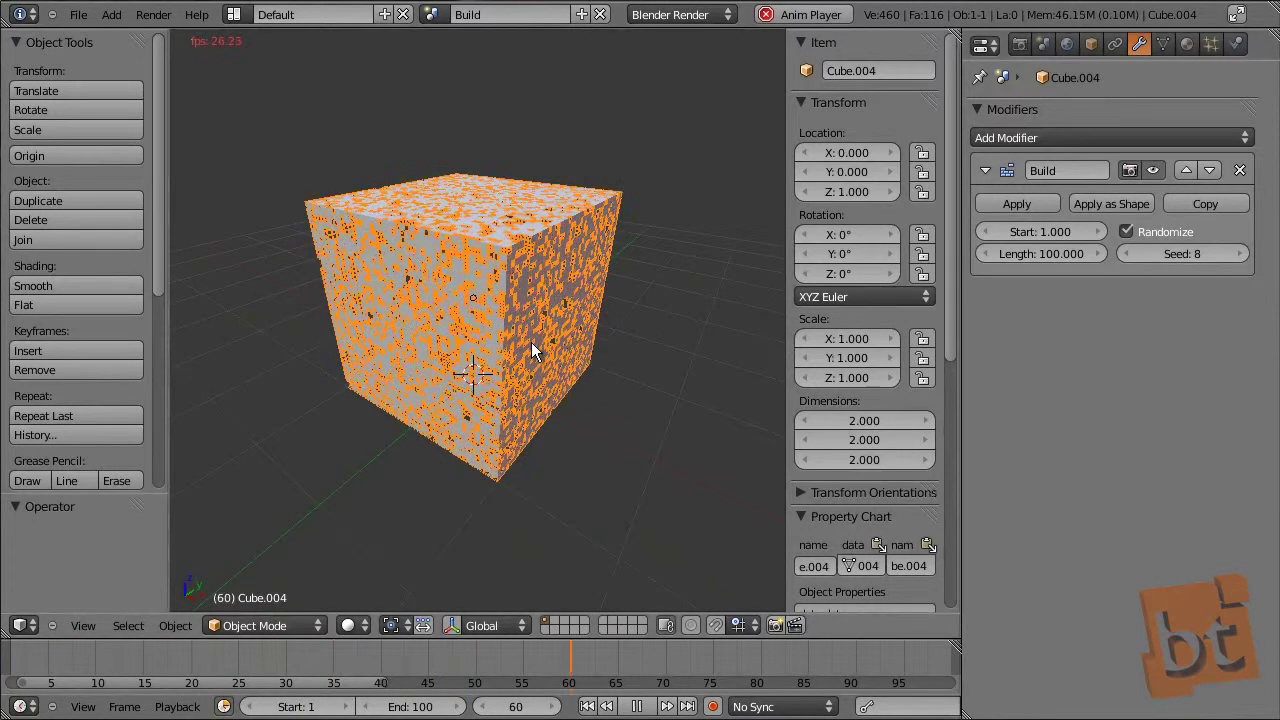
pyautogui.press('a')
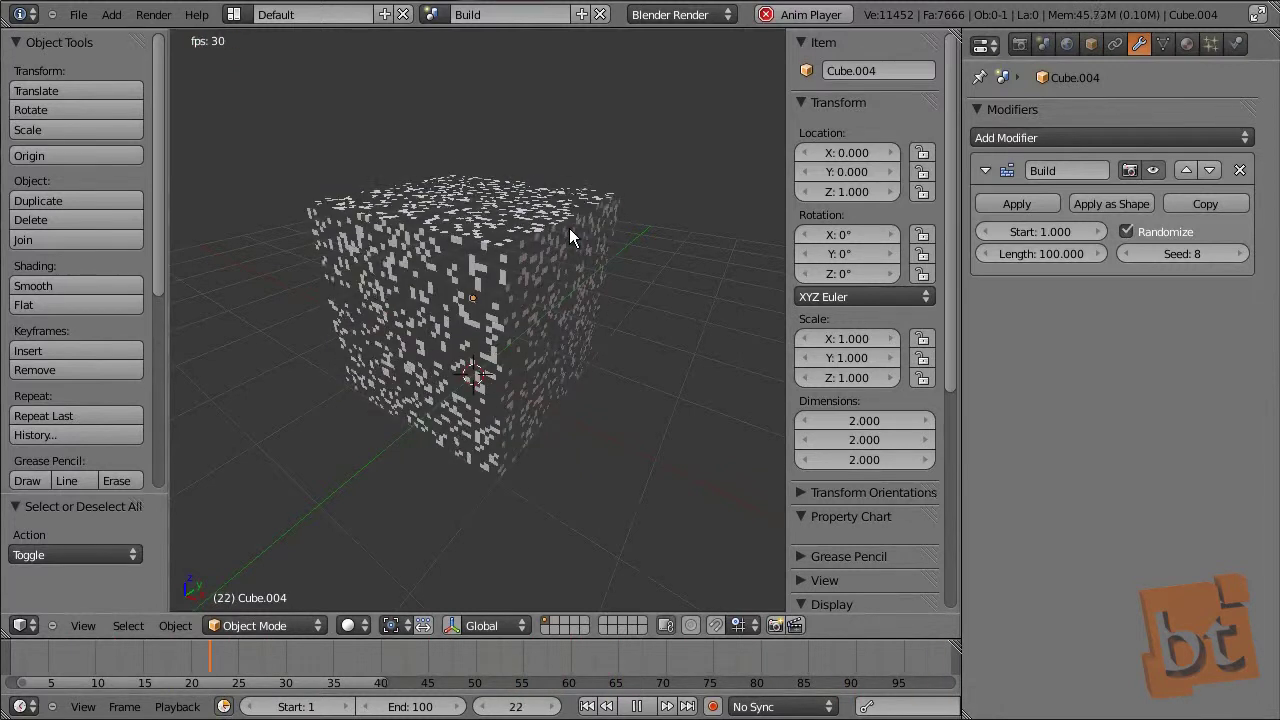
pyautogui.click(1031, 253)
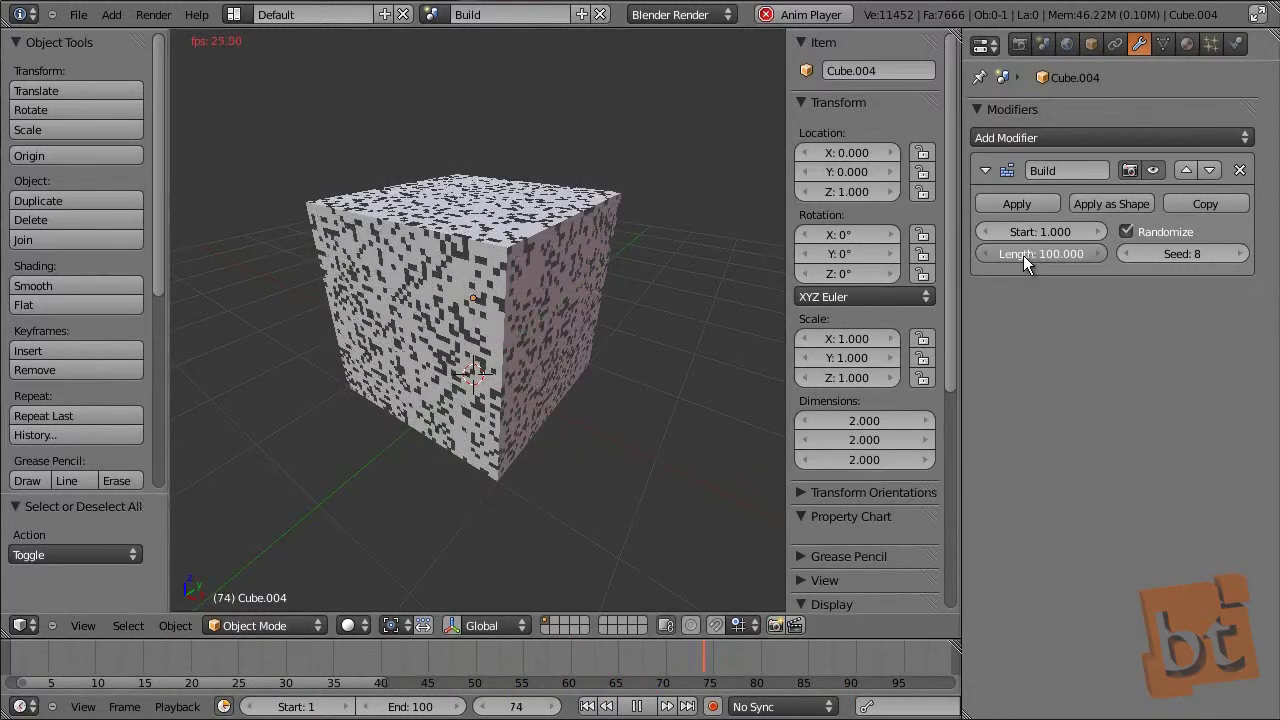
pyautogui.write('82.7')
pyautogui.press('Return')
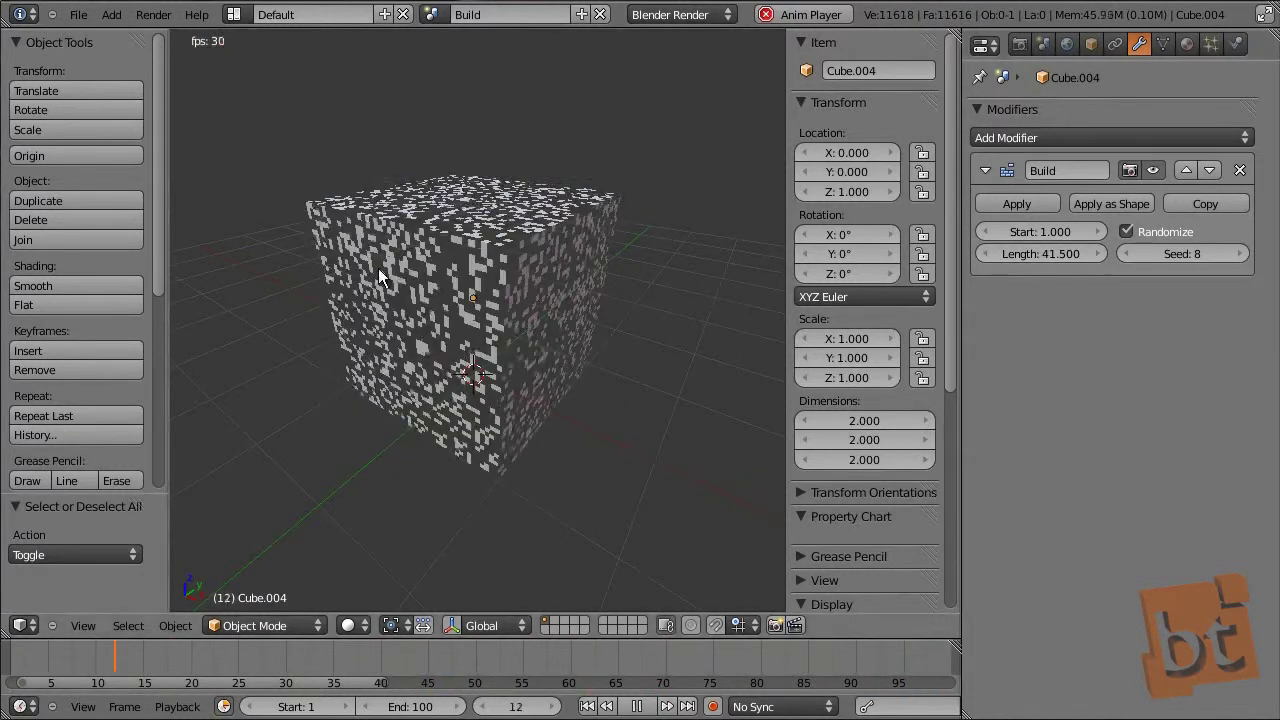
# Set the Build modifier's random seed to 10 during playback and reselect the cube
pyautogui.click(1242, 254)
pyautogui.click(1242, 254)
pyautogui.click(1242, 254)
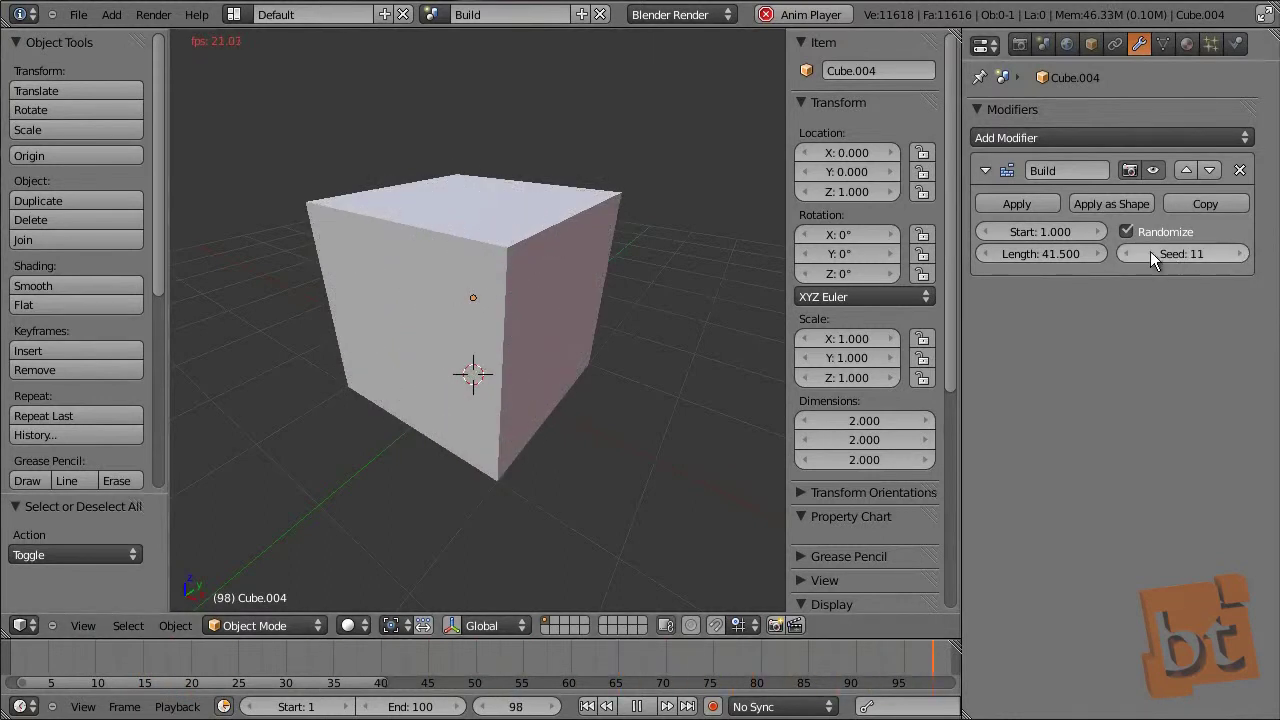
pyautogui.click(1125, 254)
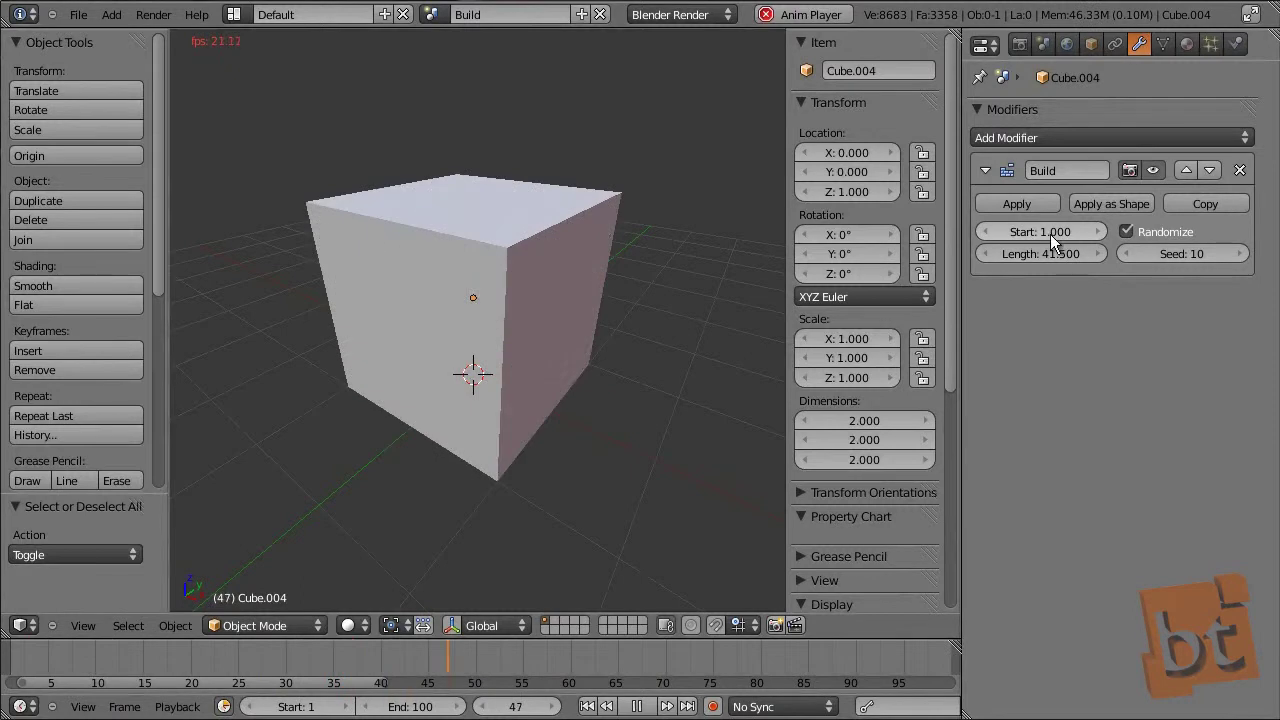
pyautogui.rightClick(541, 240)
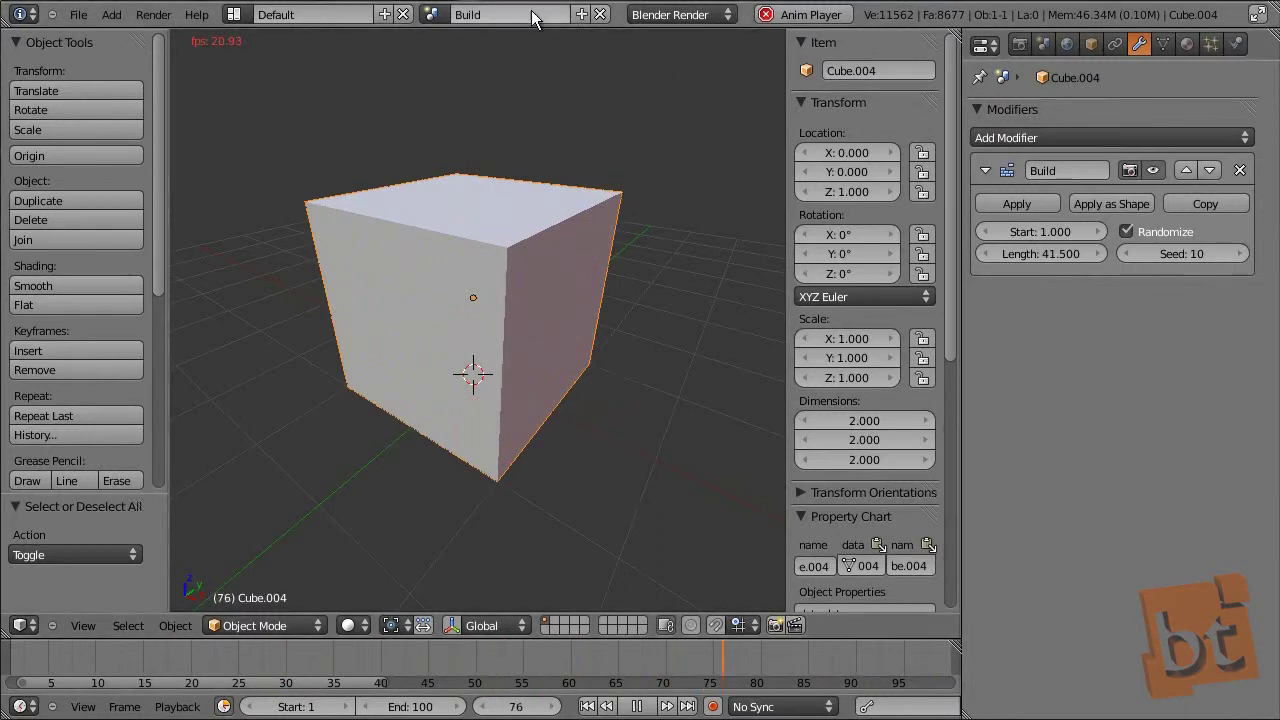
# Stop the animation playback and switch to the Decimate scene
pyautogui.click(432, 14)
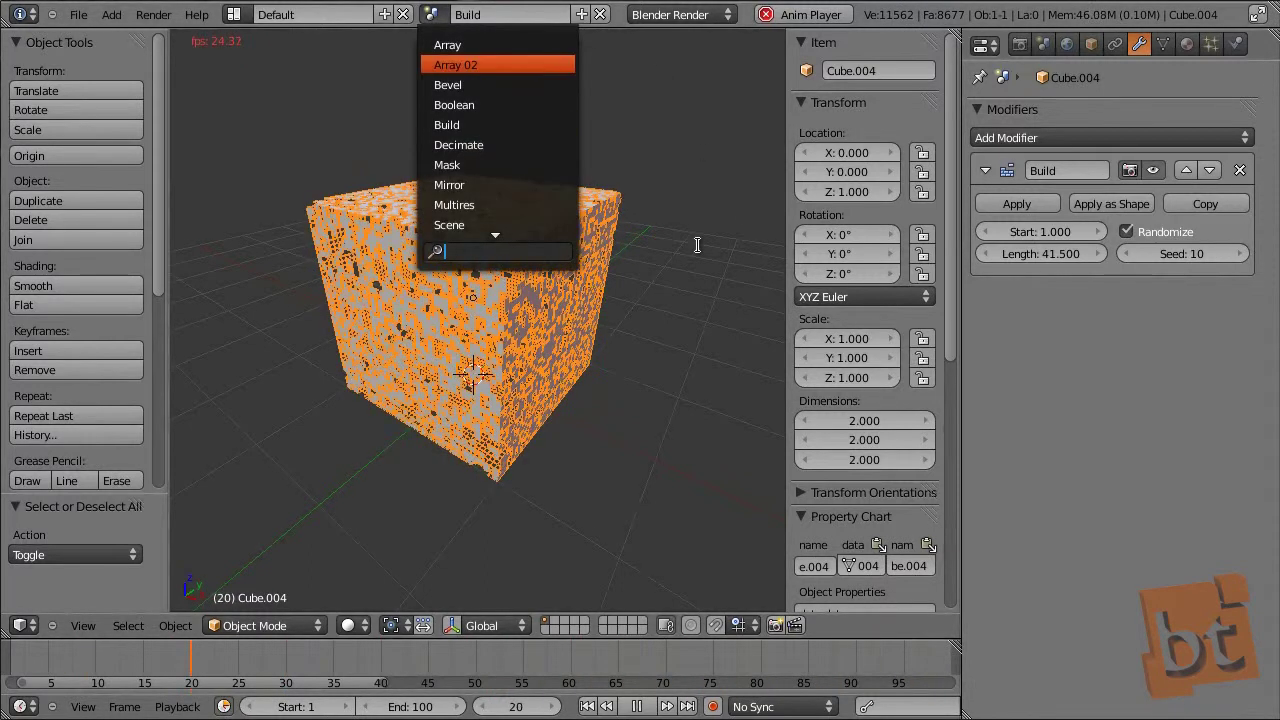
pyautogui.hotkey('alt', 'a')
pyautogui.click(430, 15)
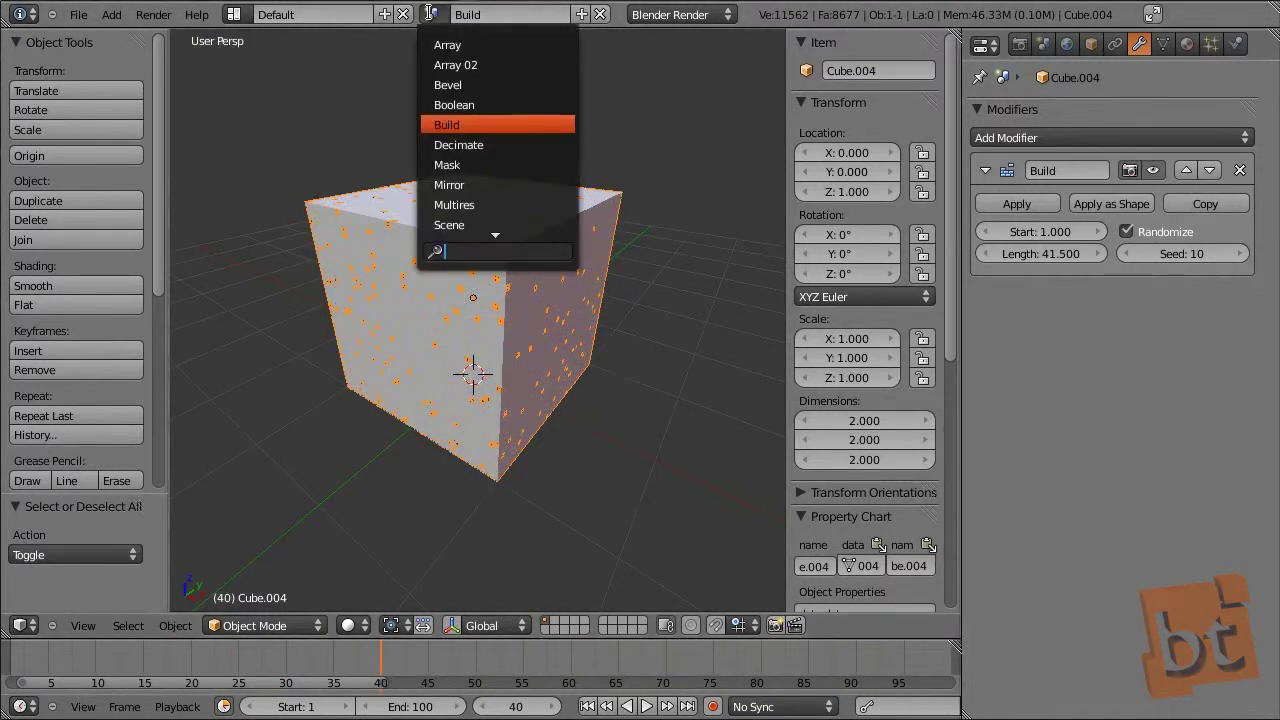
pyautogui.click(514, 140)
# Examine the rat character from several angles and check its mesh density in Edit Mode, finishing in Object Mode
pyautogui.scroll(-5, 524, 395)
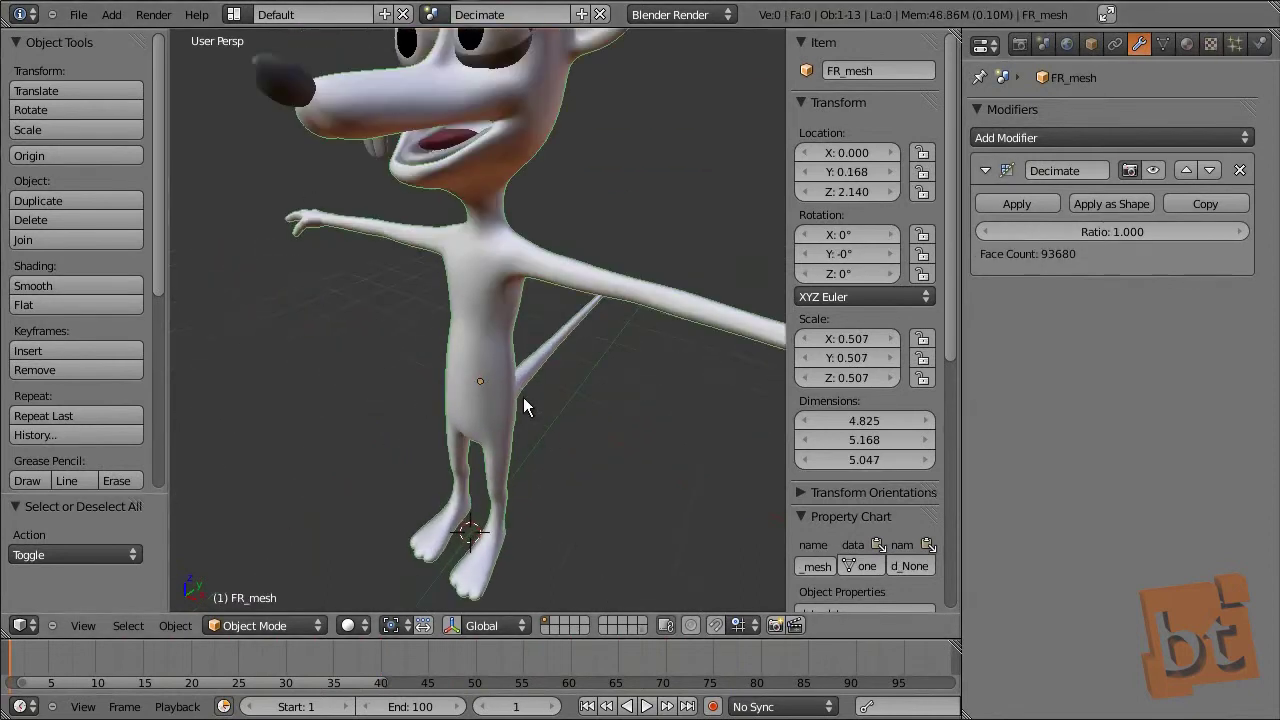
pyautogui.moveTo(522, 397); pyautogui.dragTo(727, 368, button='middle')
pyautogui.moveTo(586, 370); pyautogui.dragTo(546, 315, button='middle')
pyautogui.scroll(4, 546, 315)
pyautogui.scroll(-5, 580, 265)
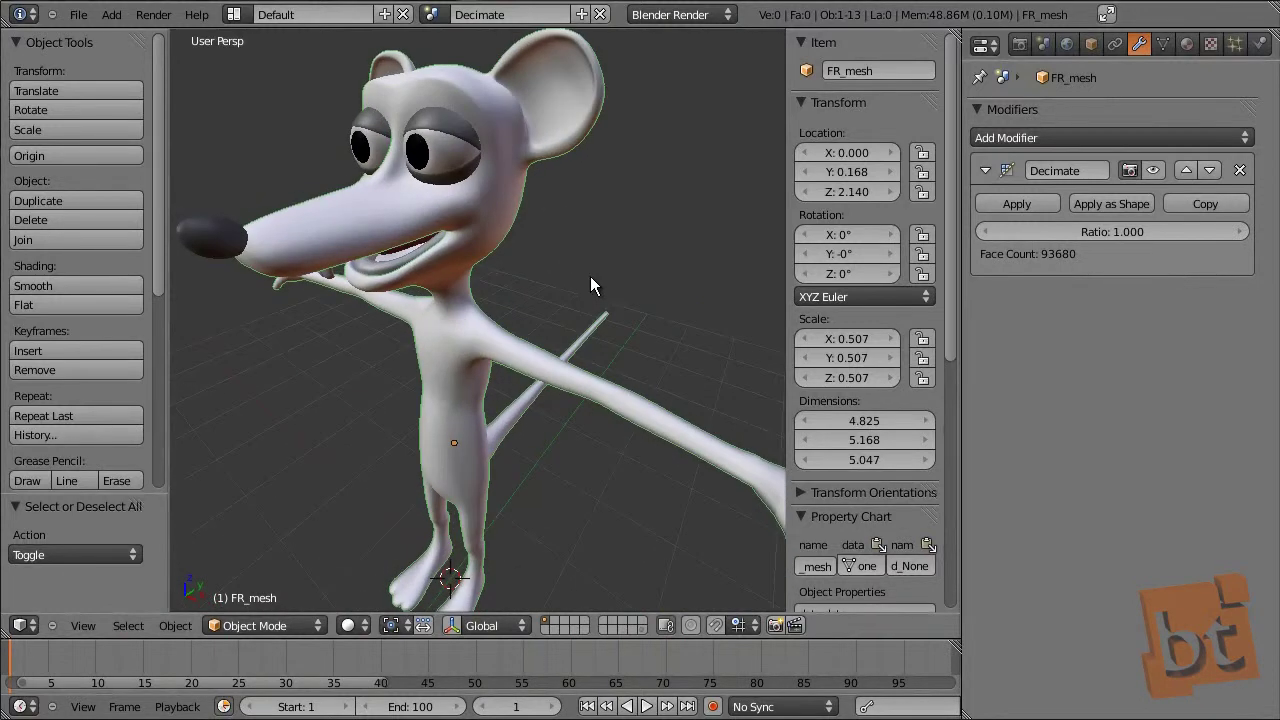
pyautogui.moveTo(587, 246); pyautogui.dragTo(604, 305, button='middle')
pyautogui.scroll(5, 491, 286)
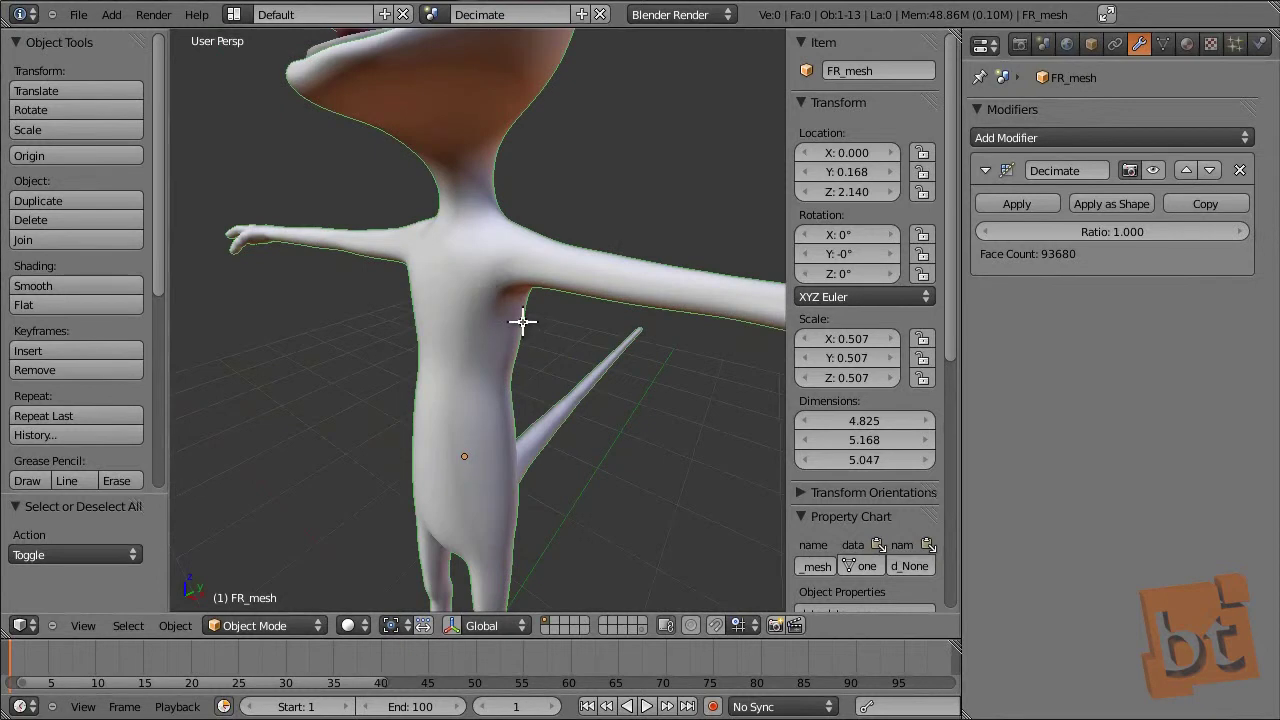
pyautogui.press('Tab')
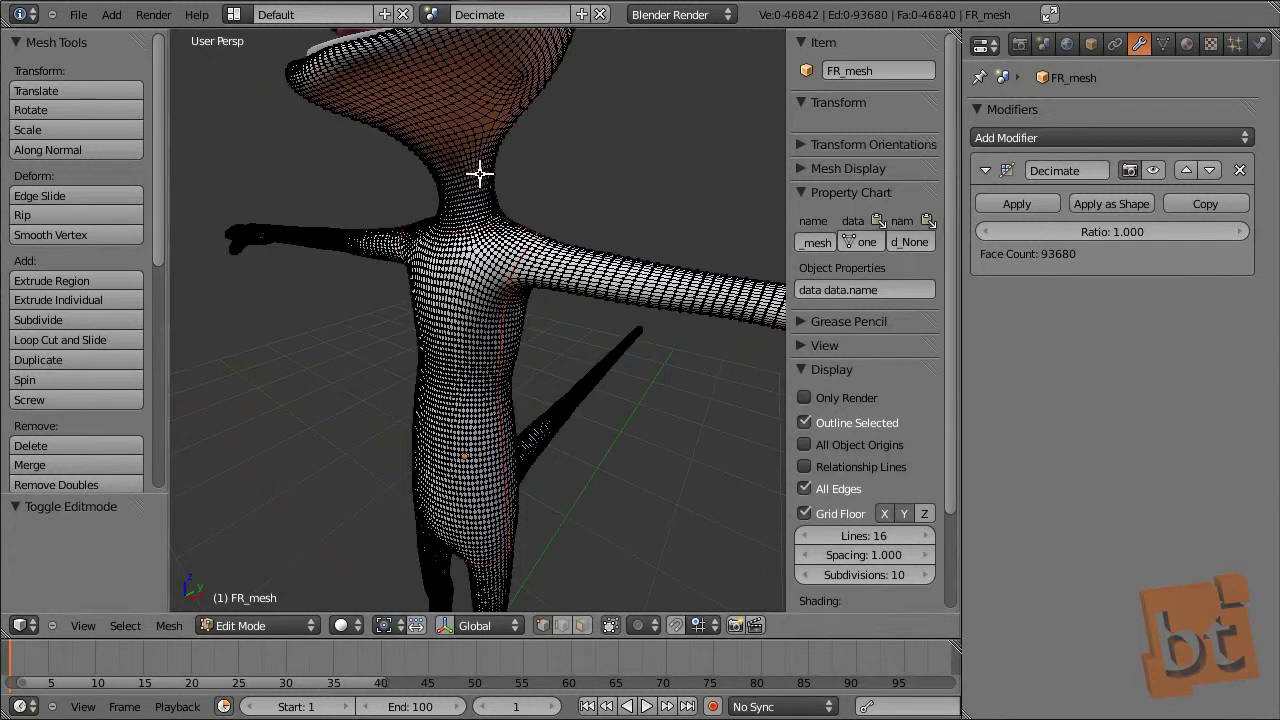
pyautogui.press('Tab')
pyautogui.scroll(-6, 546, 276)
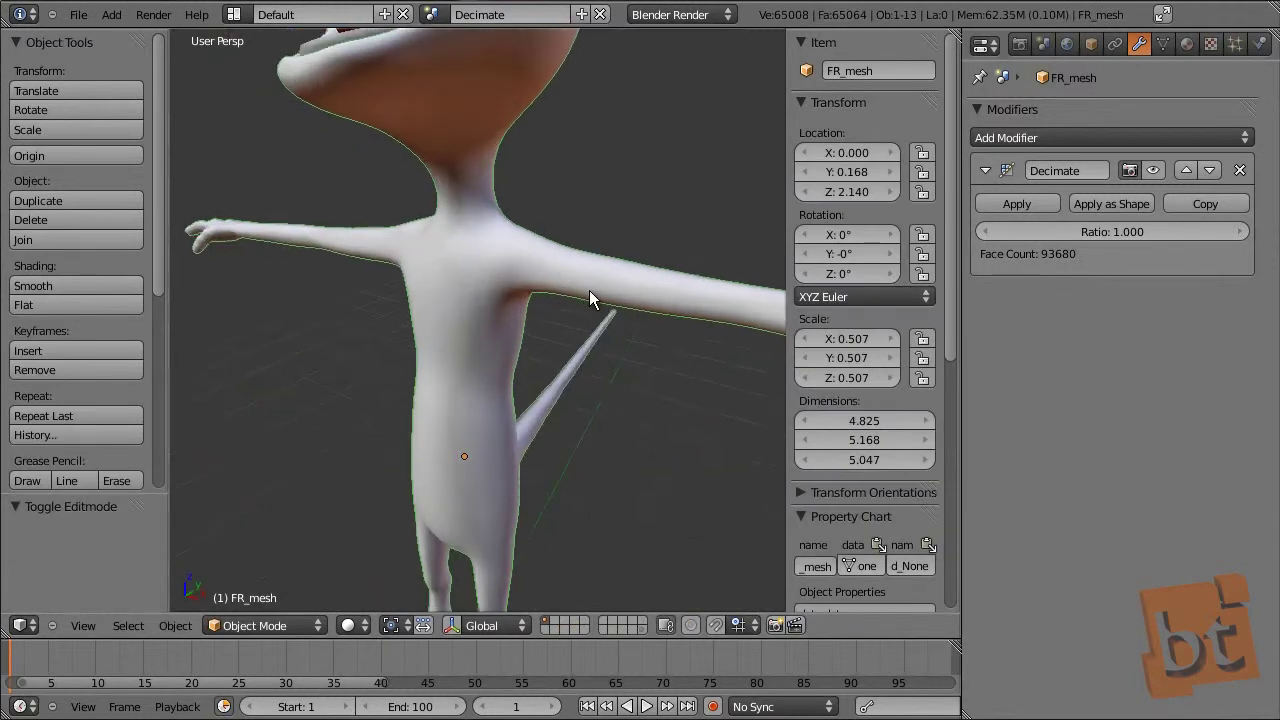
pyautogui.moveTo(576, 343); pyautogui.dragTo(520, 292, button='middle')
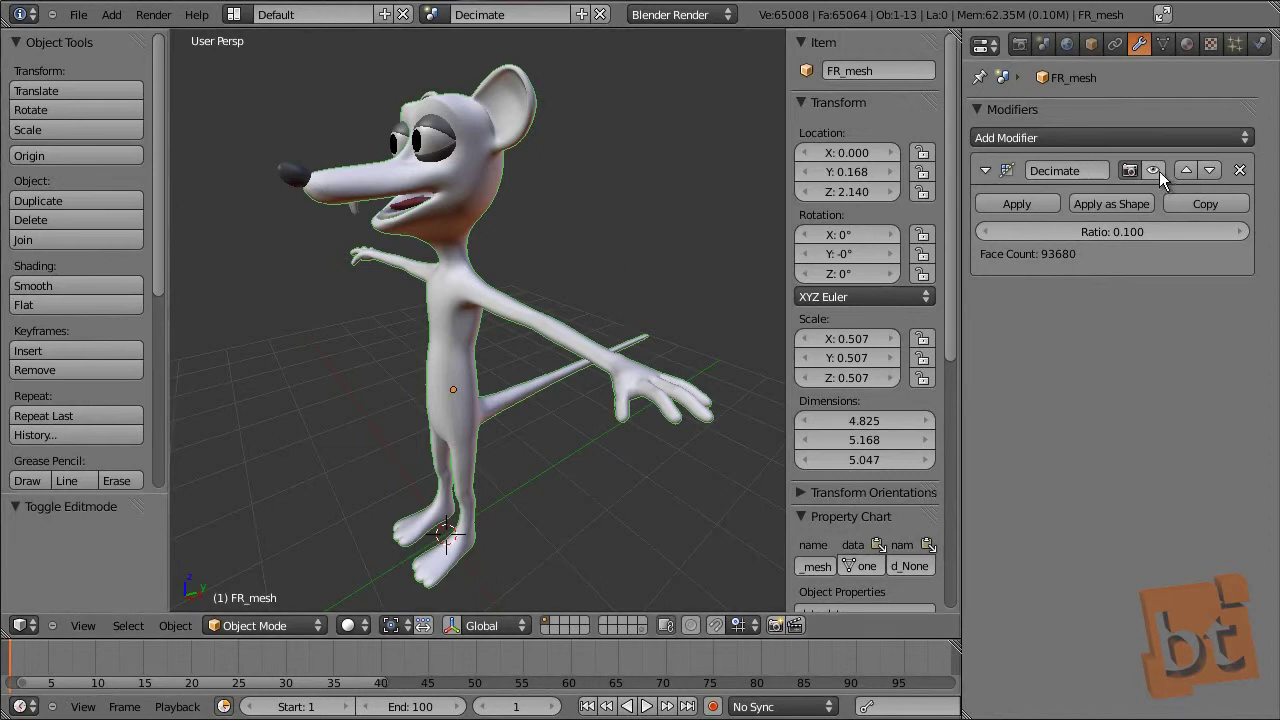
# Confirm a Decimate ratio of 0.1 on the character mesh, then lower the ratio to 0
pyautogui.click(1128, 239)
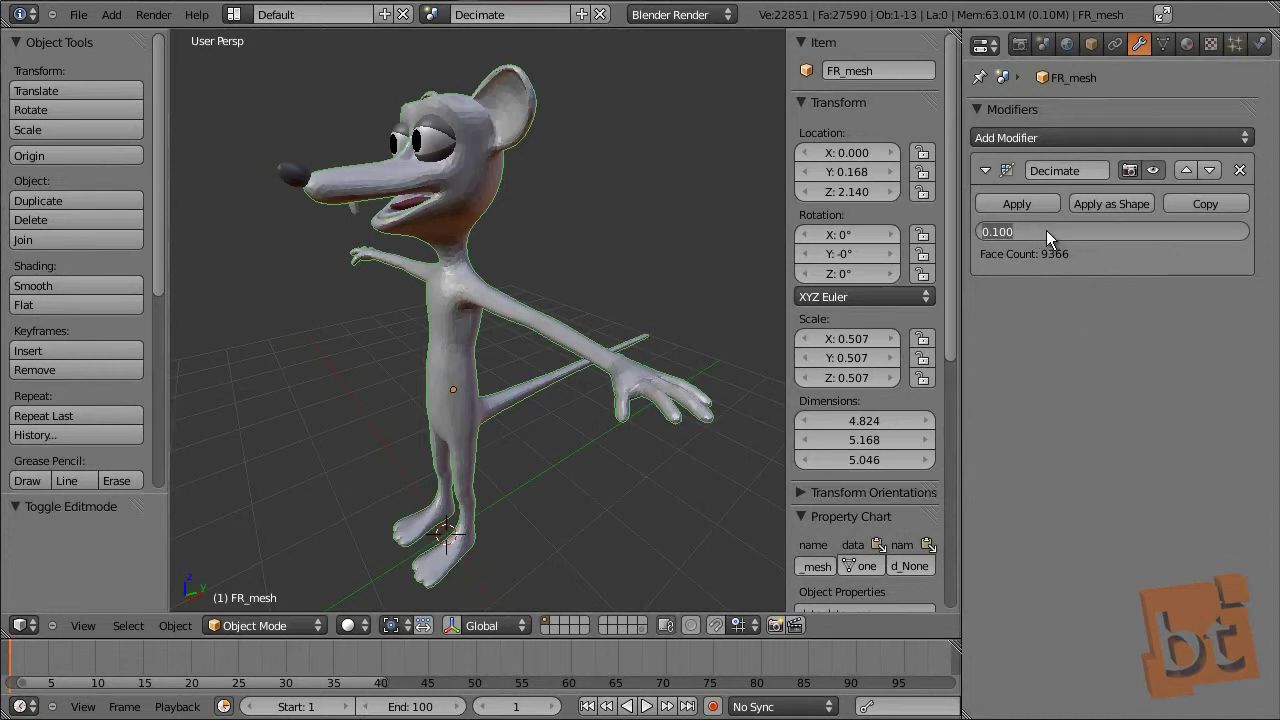
pyautogui.press('Return')
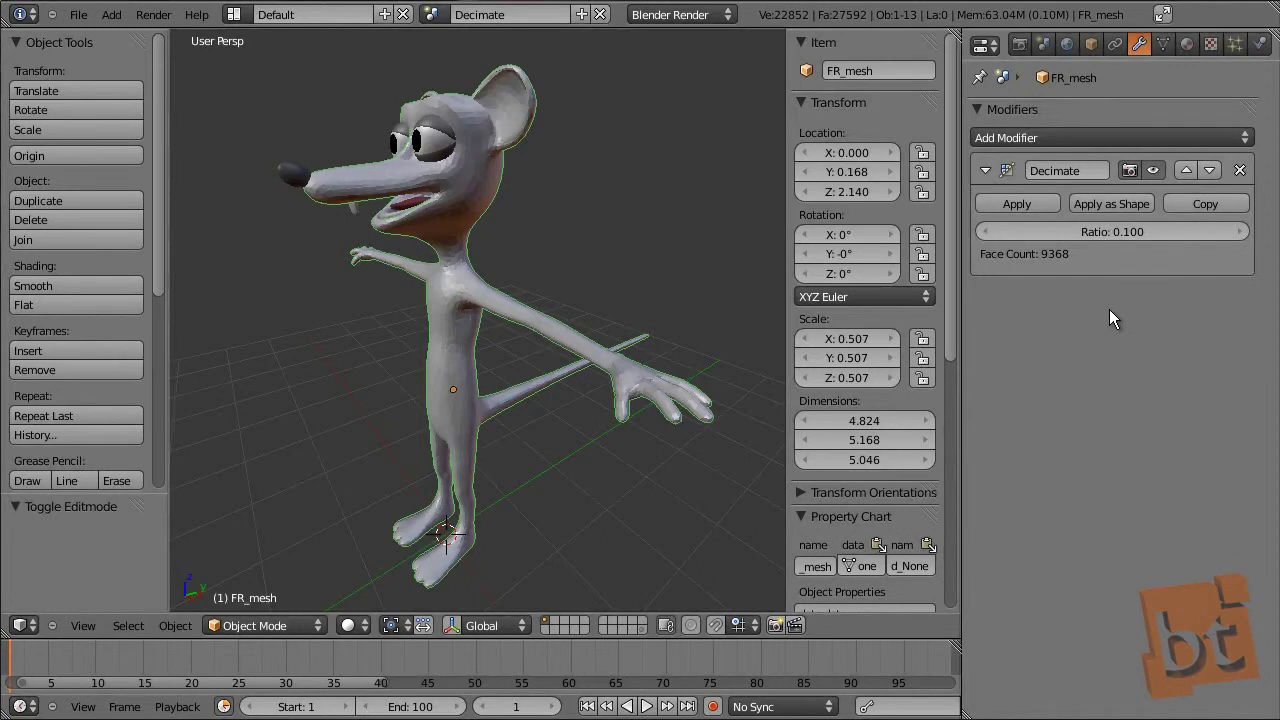
pyautogui.moveTo(1115, 231); pyautogui.dragTo(1040, 231)
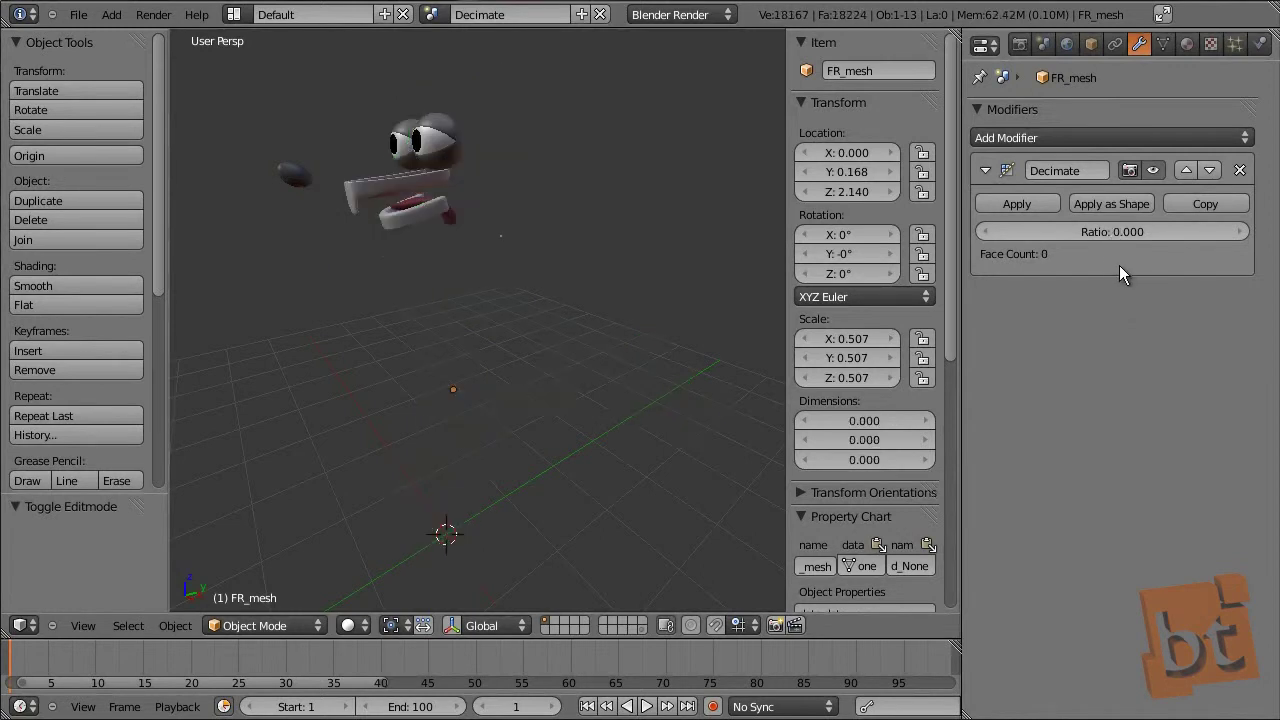
# Set the character's Decimate ratio back to 1
pyautogui.click(1117, 231)
pyautogui.write('1')
pyautogui.press('Return')
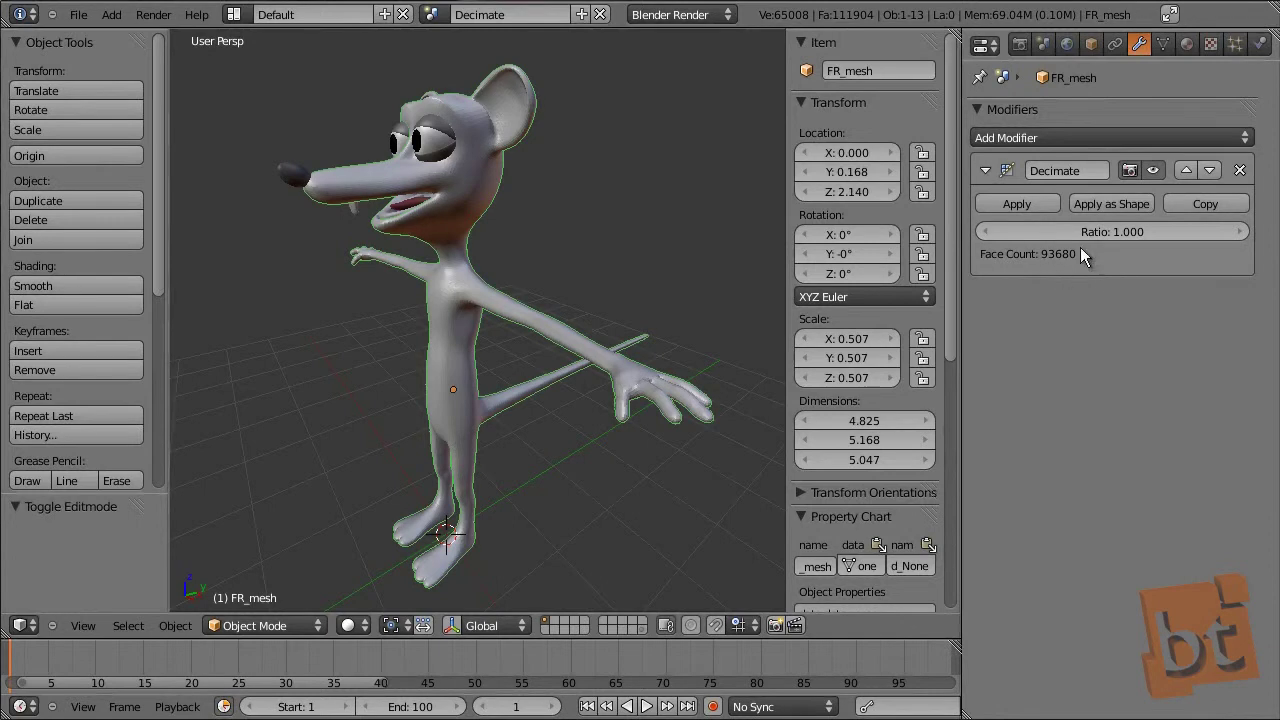
# Set the Decimate ratio to 0.5 and inspect the character's head and snout up close
pyautogui.click(1125, 232)
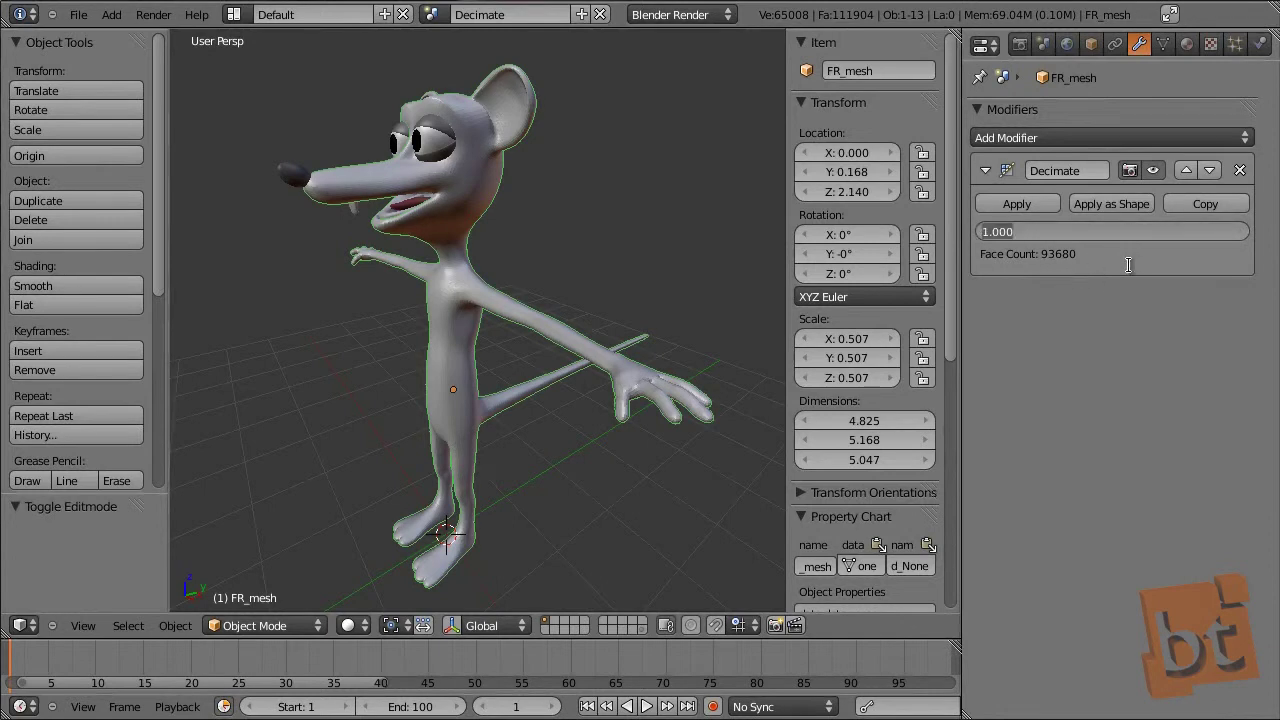
pyautogui.press('BackSpace')
pyautogui.write('.5')
pyautogui.press('Return')
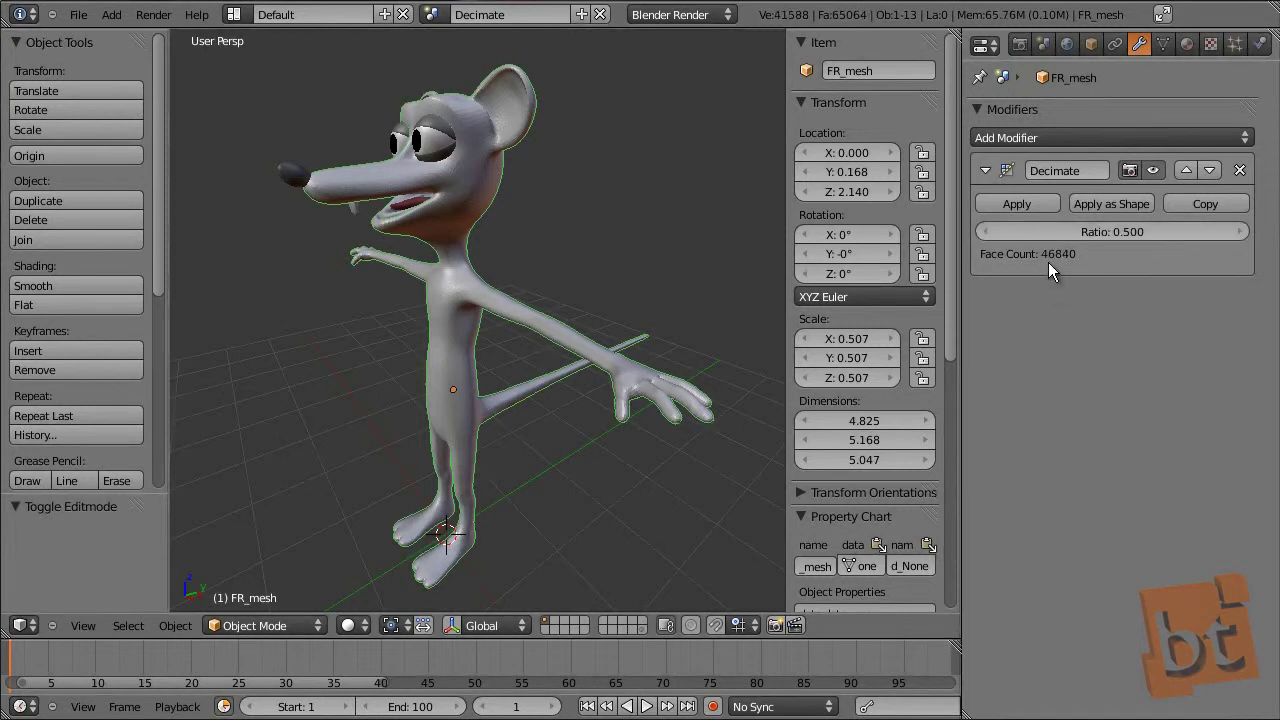
pyautogui.scroll(5, 476, 402)
pyautogui.scroll(4, 578, 400)
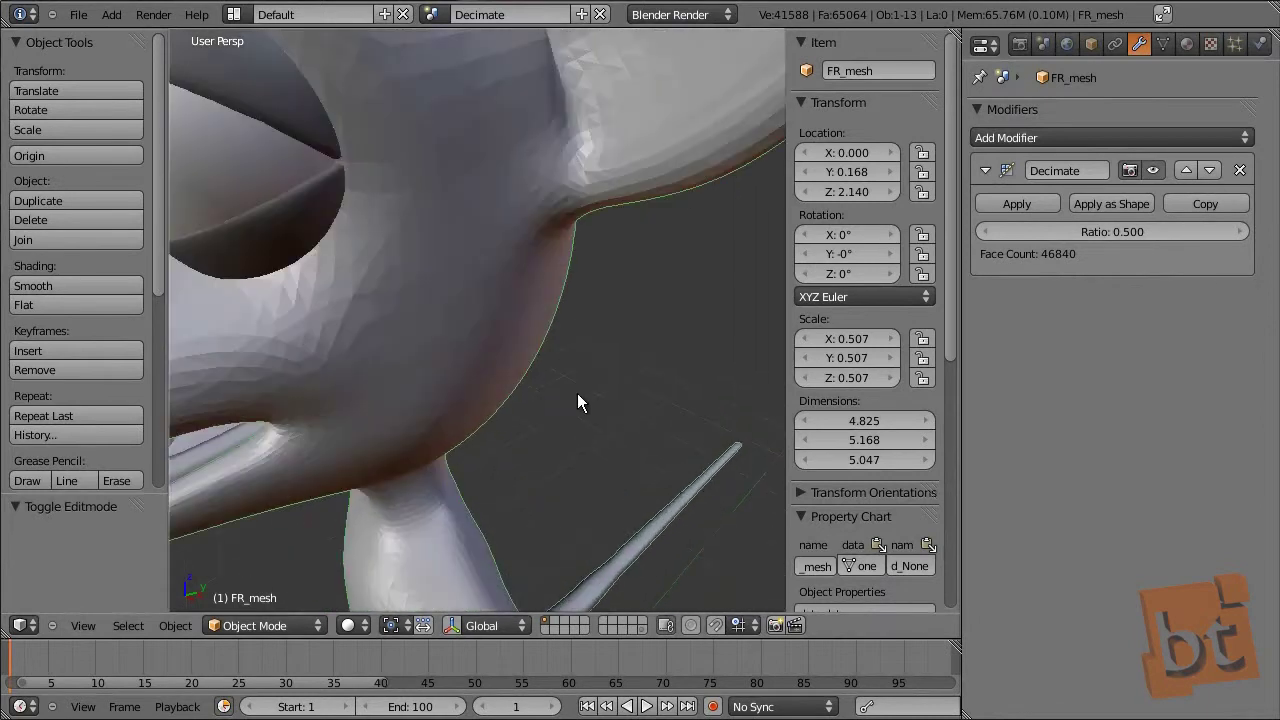
pyautogui.scroll(-8, 389, 345)
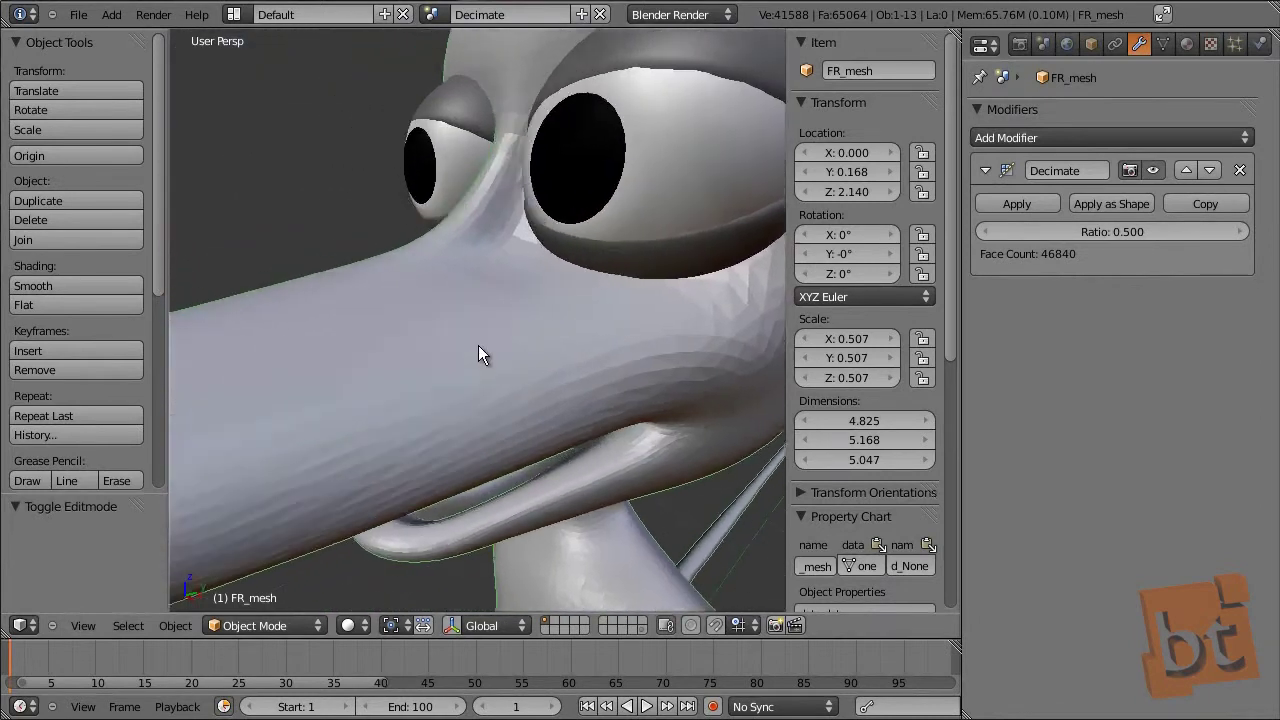
pyautogui.moveTo(576, 368); pyautogui.dragTo(514, 290, button='middle')
pyautogui.scroll(-2, 514, 290)
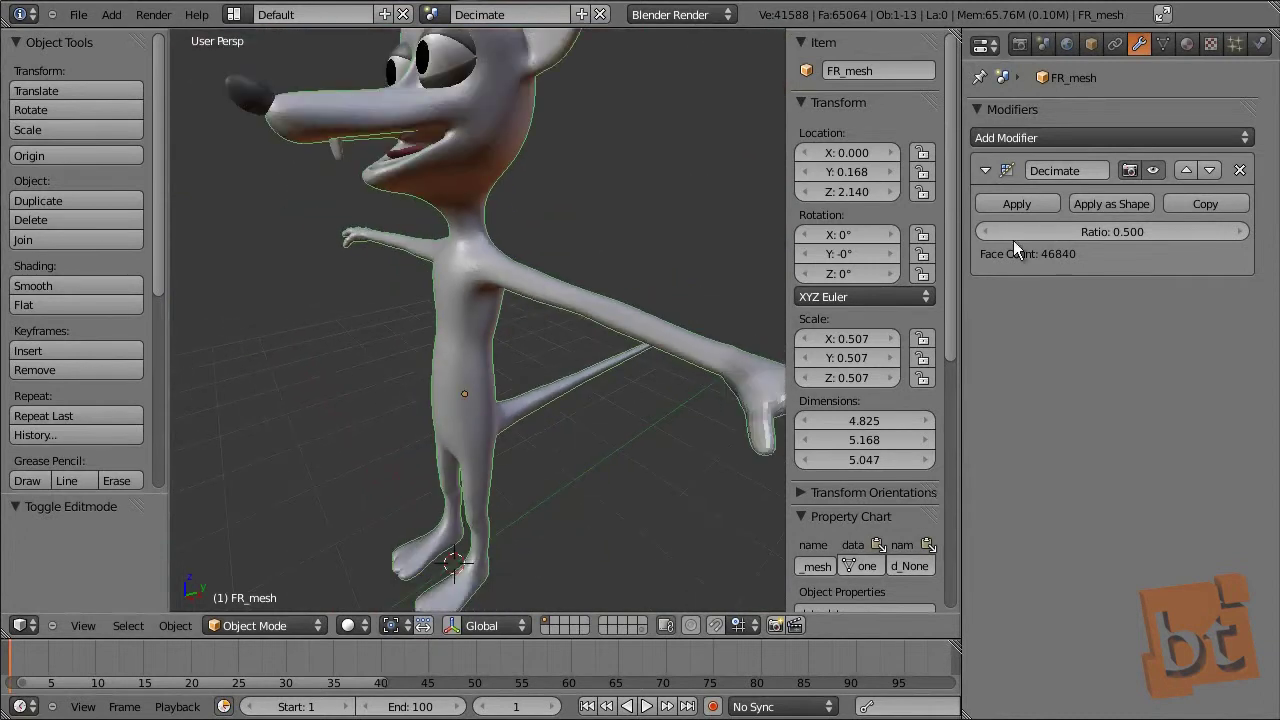
# Set the character's Decimate ratio to 0.1
pyautogui.click(1107, 233)
pyautogui.write('.1')
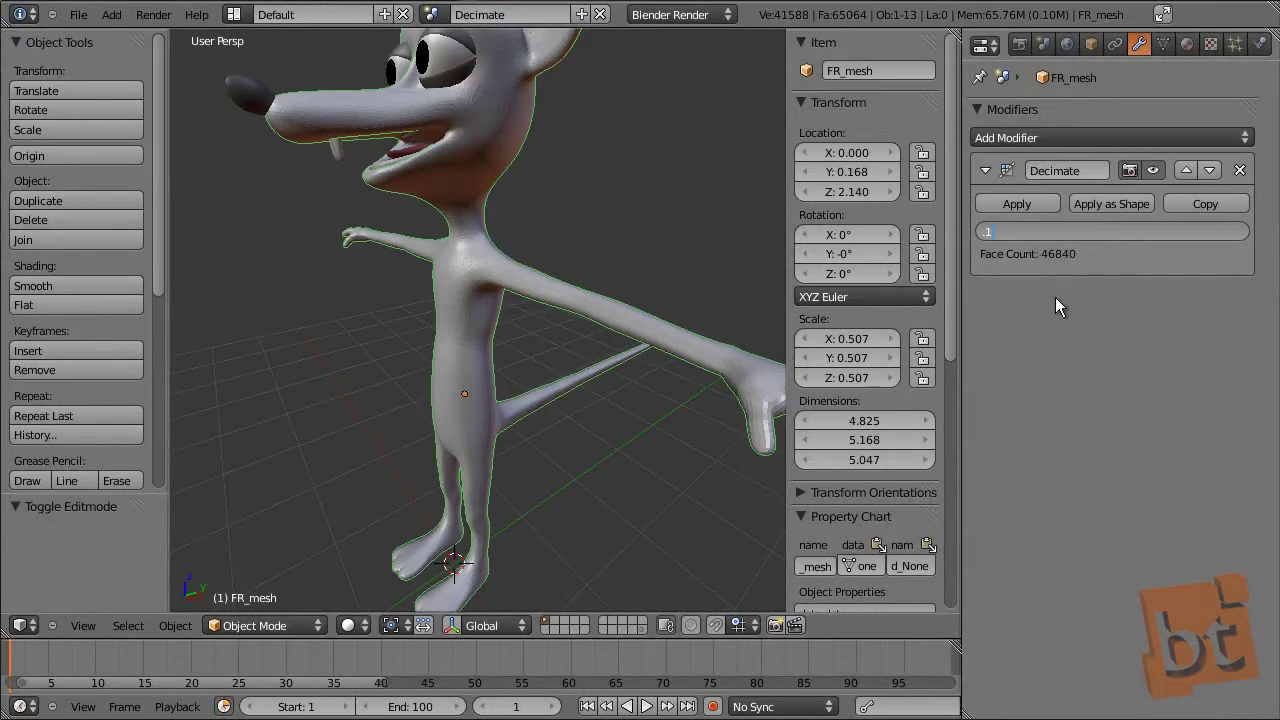
pyautogui.press('Return')
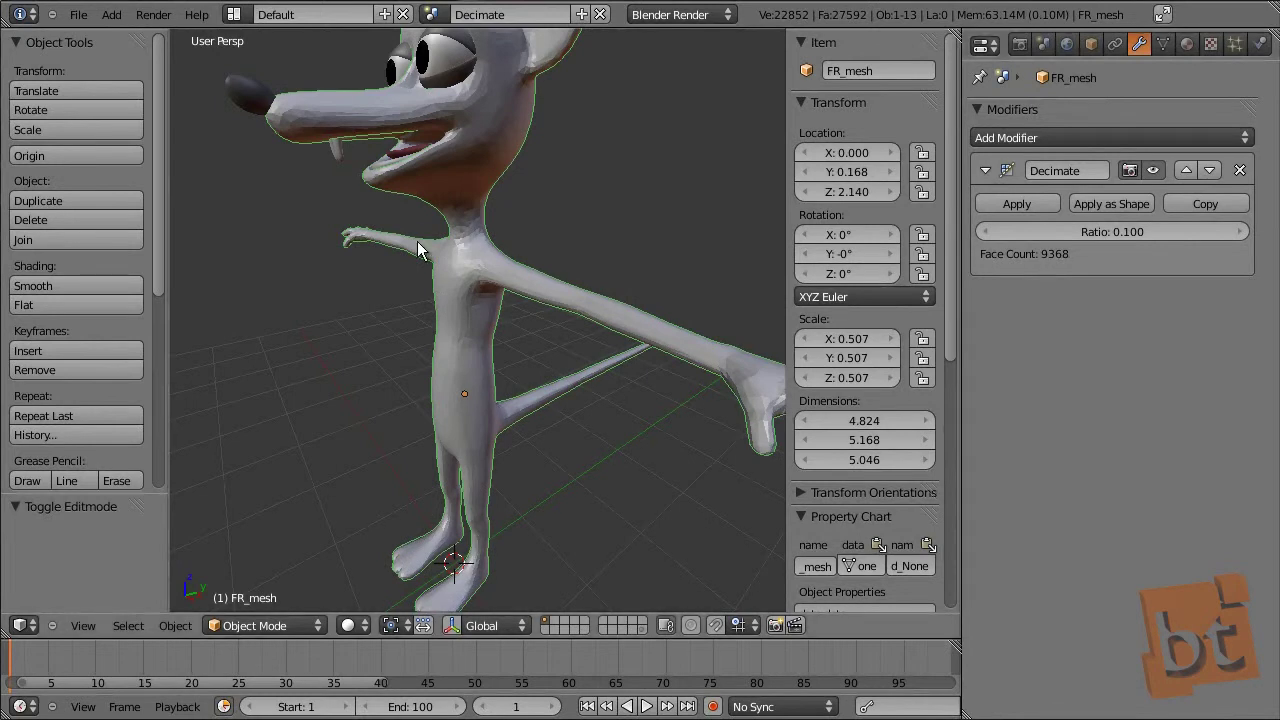
# Examine the decimated character's head, ears and body for faceting, up close and from a distance
pyautogui.moveTo(509, 262); pyautogui.dragTo(500, 373, button='middle')
pyautogui.scroll(3, 500, 355)
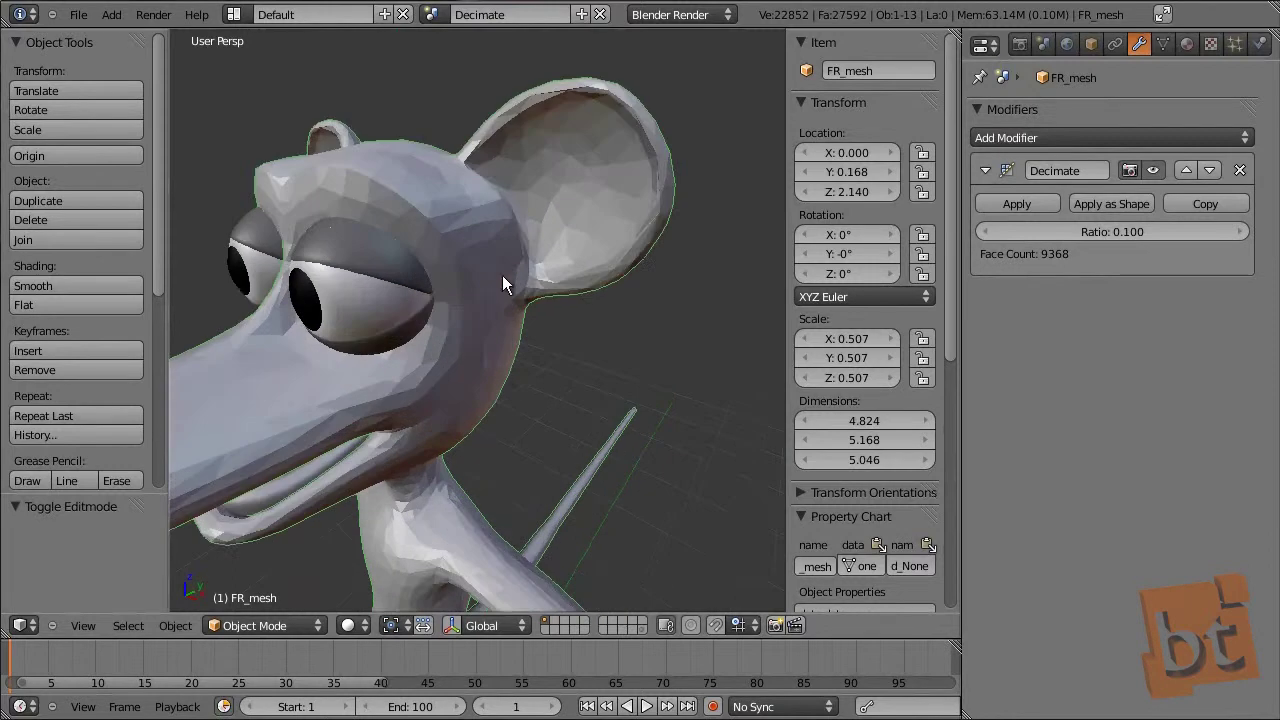
pyautogui.moveTo(451, 172); pyautogui.dragTo(434, 281, button='middle')
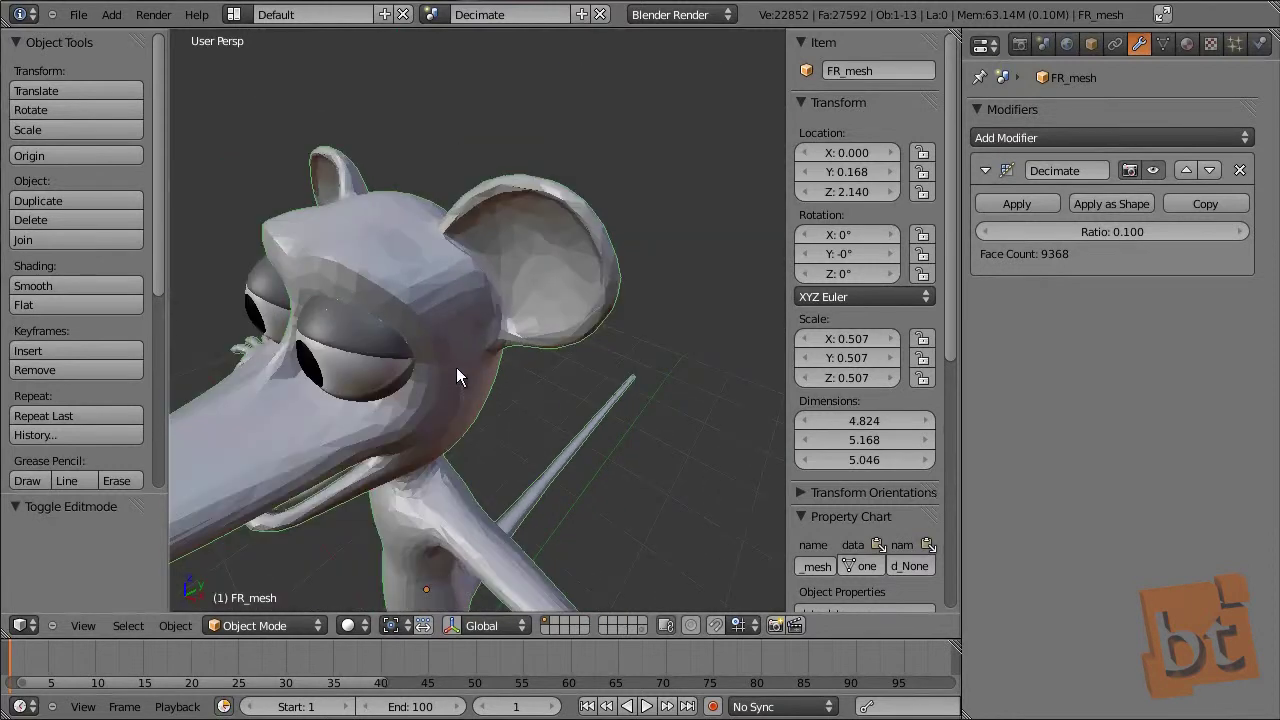
pyautogui.moveTo(517, 348); pyautogui.dragTo(567, 318, button='middle')
pyautogui.moveTo(546, 392); pyautogui.dragTo(511, 318, button='middle')
pyautogui.scroll(-4, 545, 385)
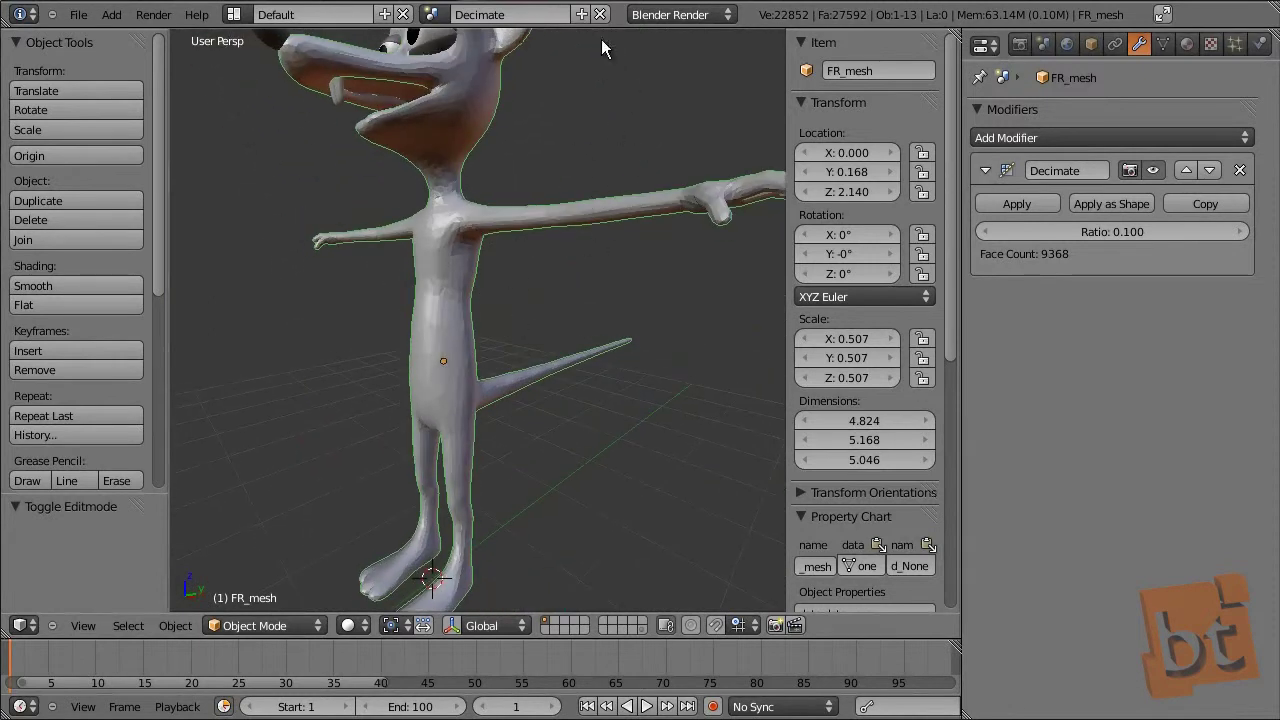
pyautogui.moveTo(564, 189); pyautogui.dragTo(594, 303, button='middle')
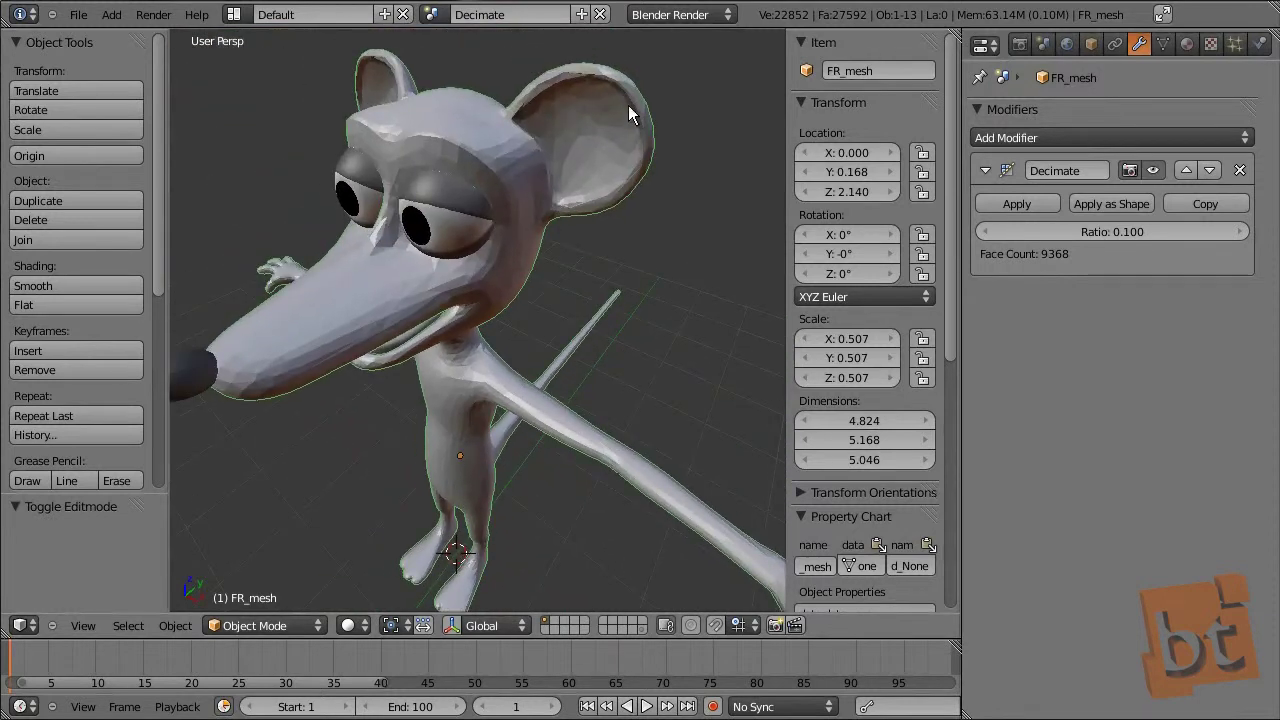
pyautogui.moveTo(594, 300); pyautogui.dragTo(559, 236, button='middle')
pyautogui.scroll(-3, 593, 233)
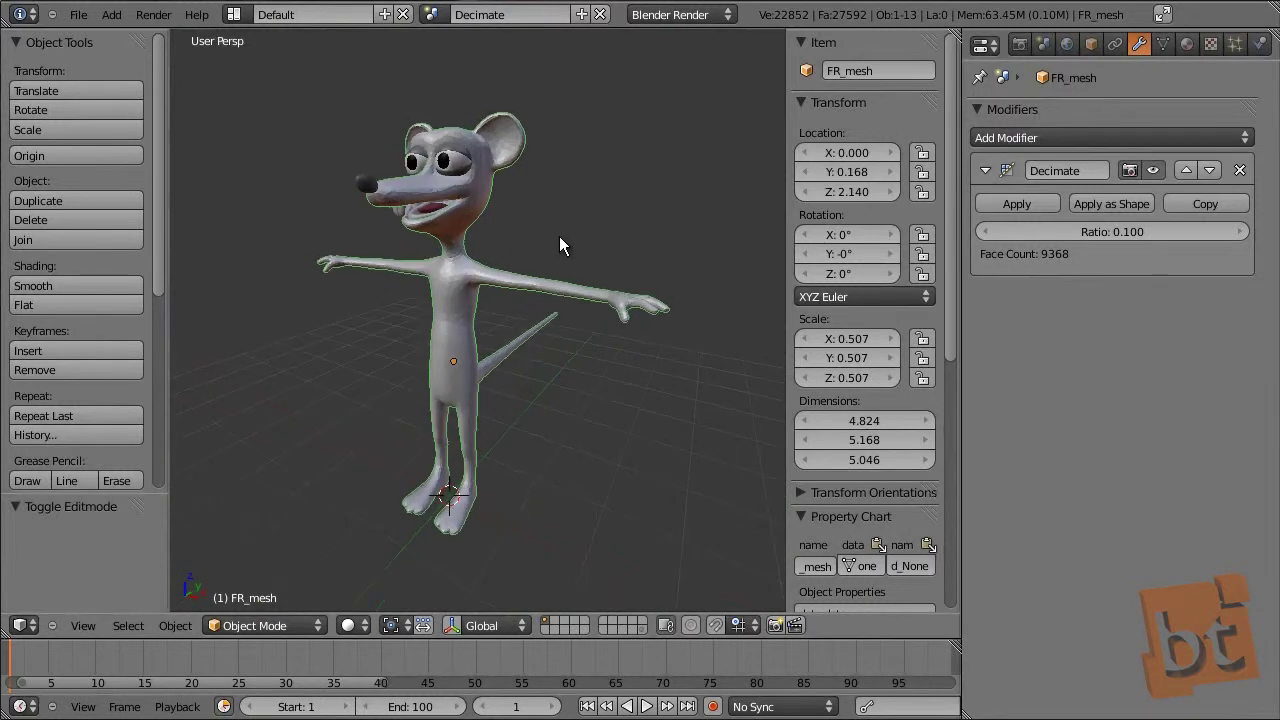
# Switch to the Mask scene and select the sphere with the Mask modifier
pyautogui.click(430, 17)
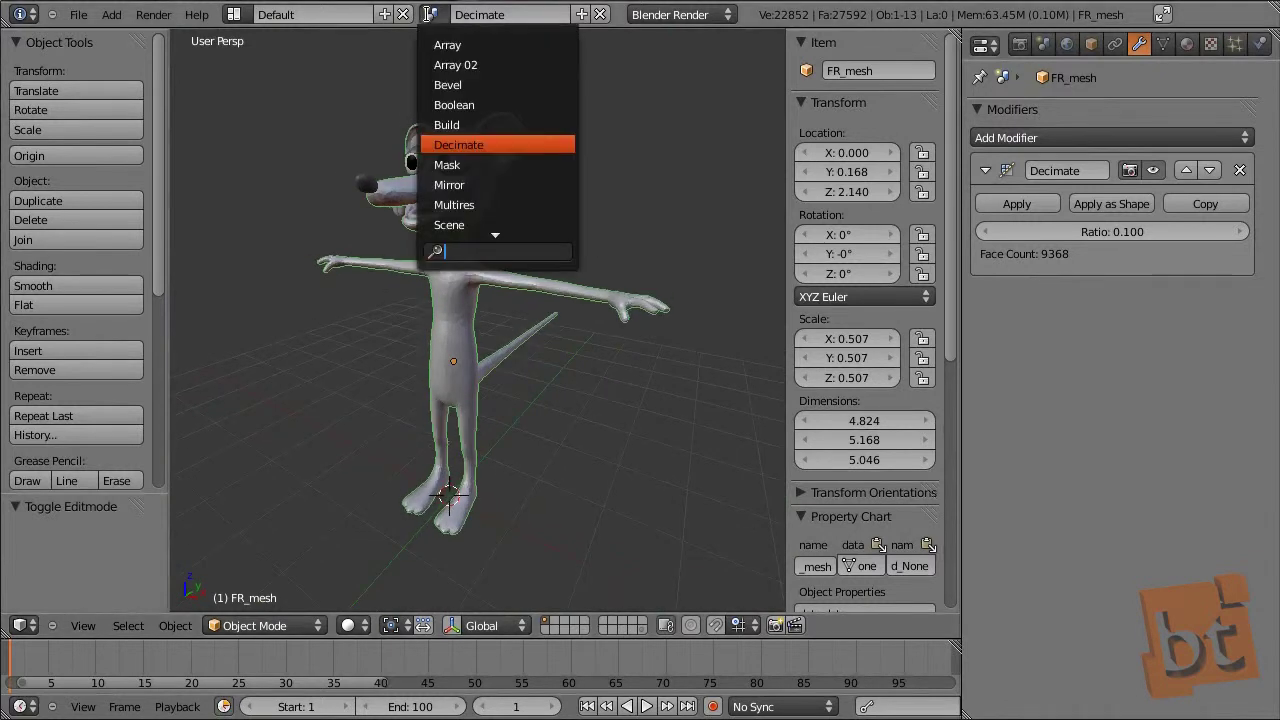
pyautogui.click(478, 166)
pyautogui.rightClick(489, 407)
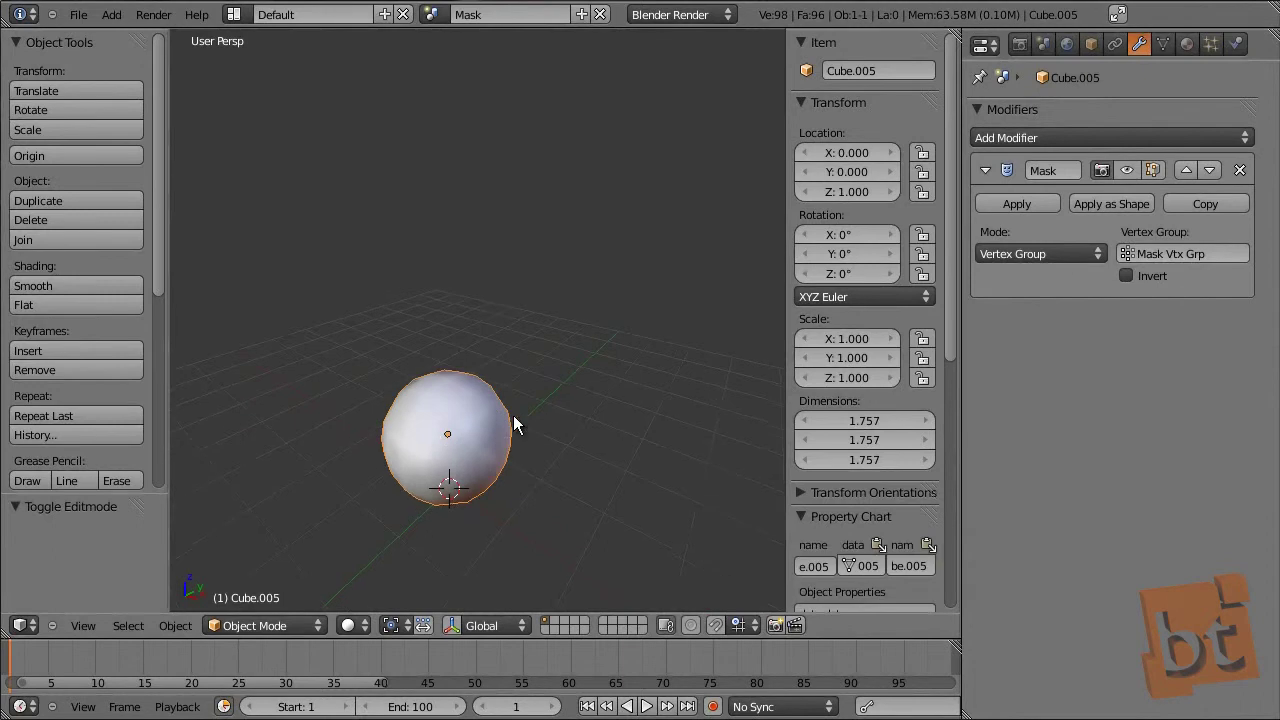
# Examine which faces of the sphere belong to the Mask Vtx Grp vertex group in Edit Mode
pyautogui.scroll(4, 520, 350)
pyautogui.moveTo(523, 348); pyautogui.dragTo(580, 366, button='middle')
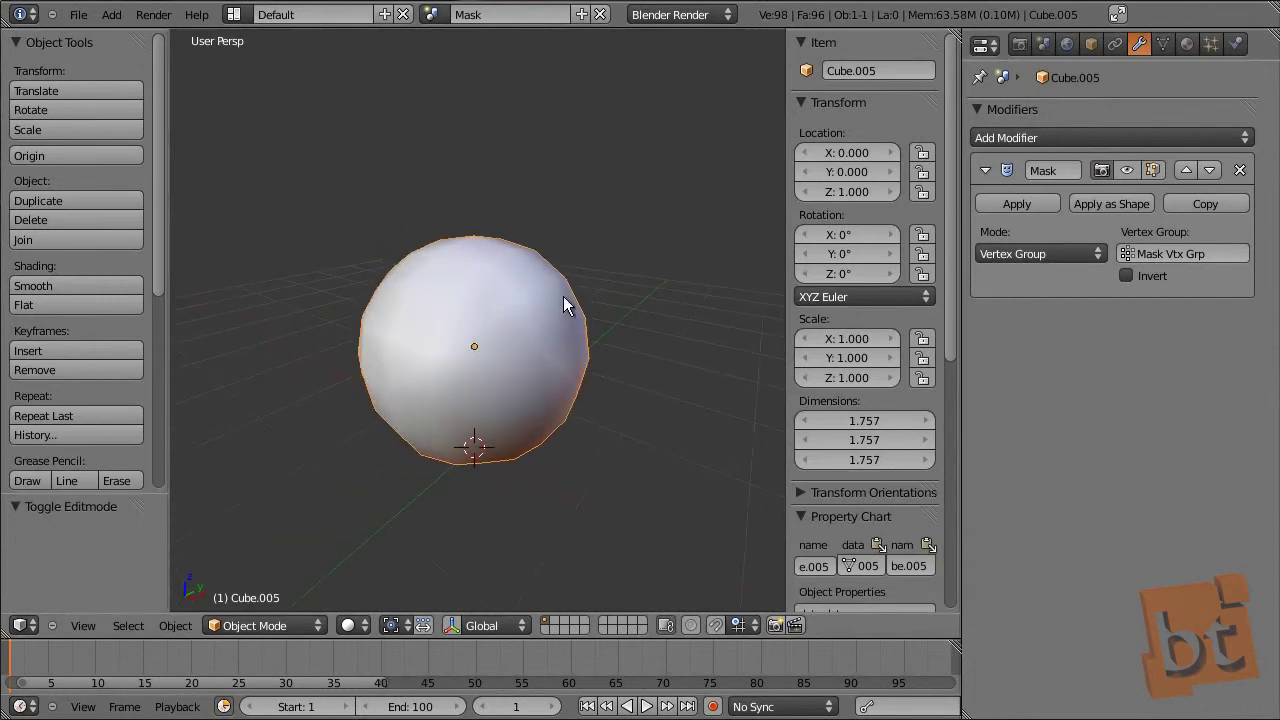
pyautogui.click(1163, 44)
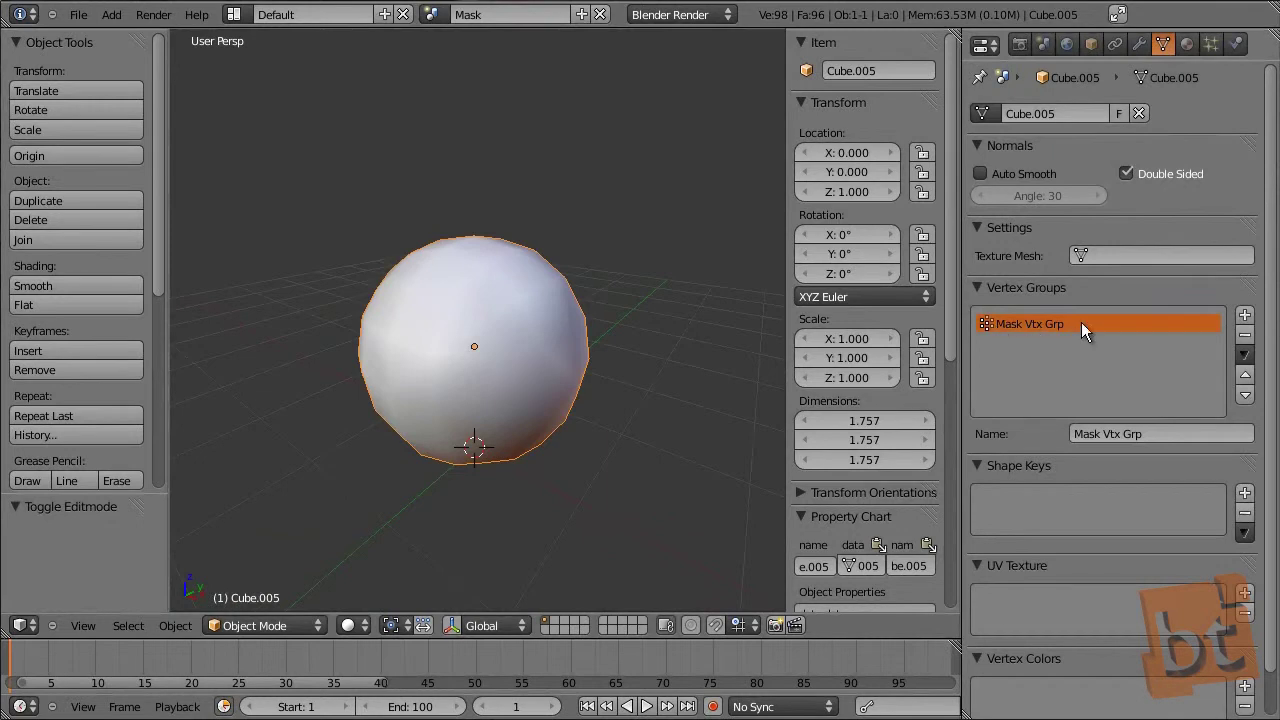
pyautogui.press('Tab')
pyautogui.moveTo(460, 406); pyautogui.dragTo(627, 434, button='middle')
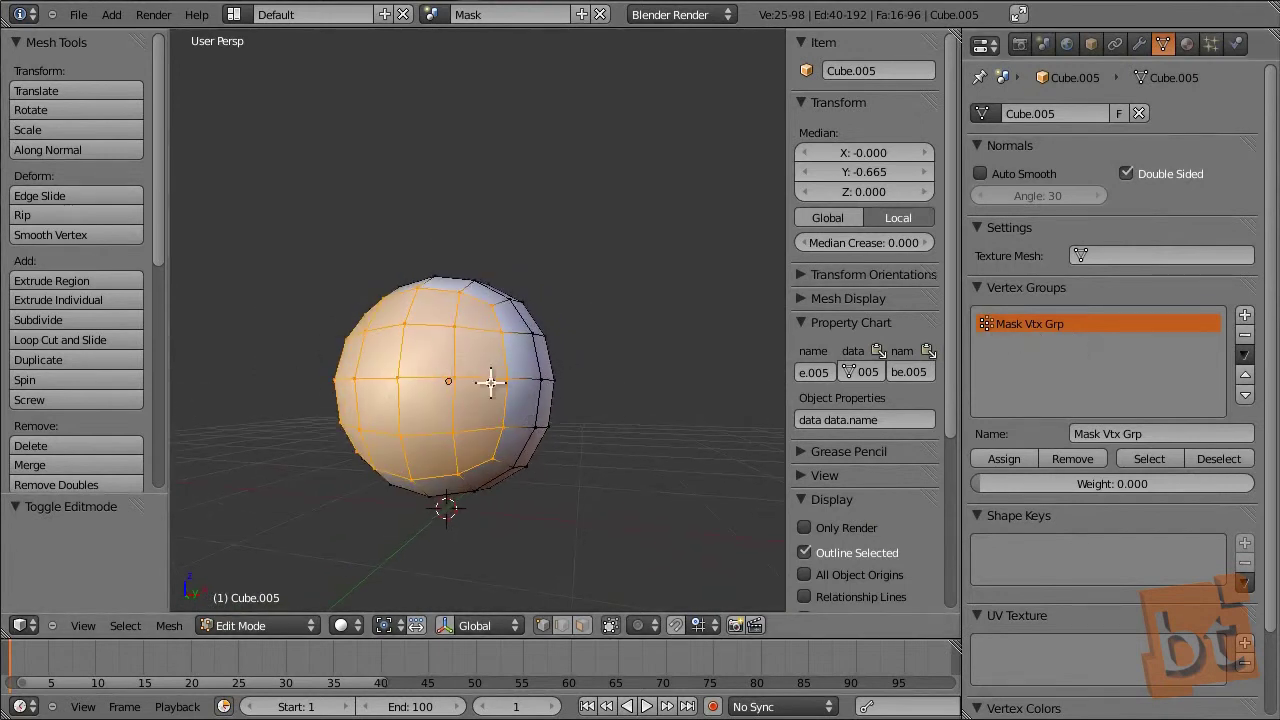
pyautogui.moveTo(660, 333); pyautogui.dragTo(586, 386, button='middle')
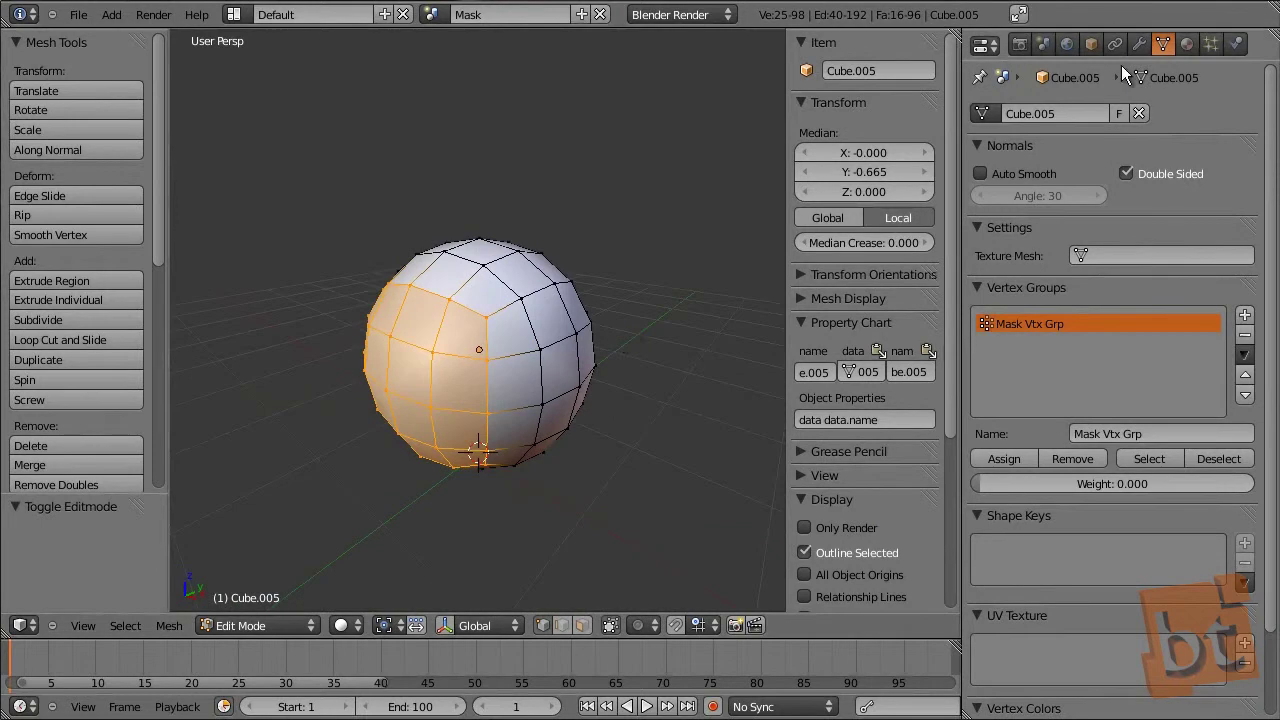
# Display the Mask modifier's result on the sphere in Object Mode, keeping its mode at Vertex Group
pyautogui.click(1138, 44)
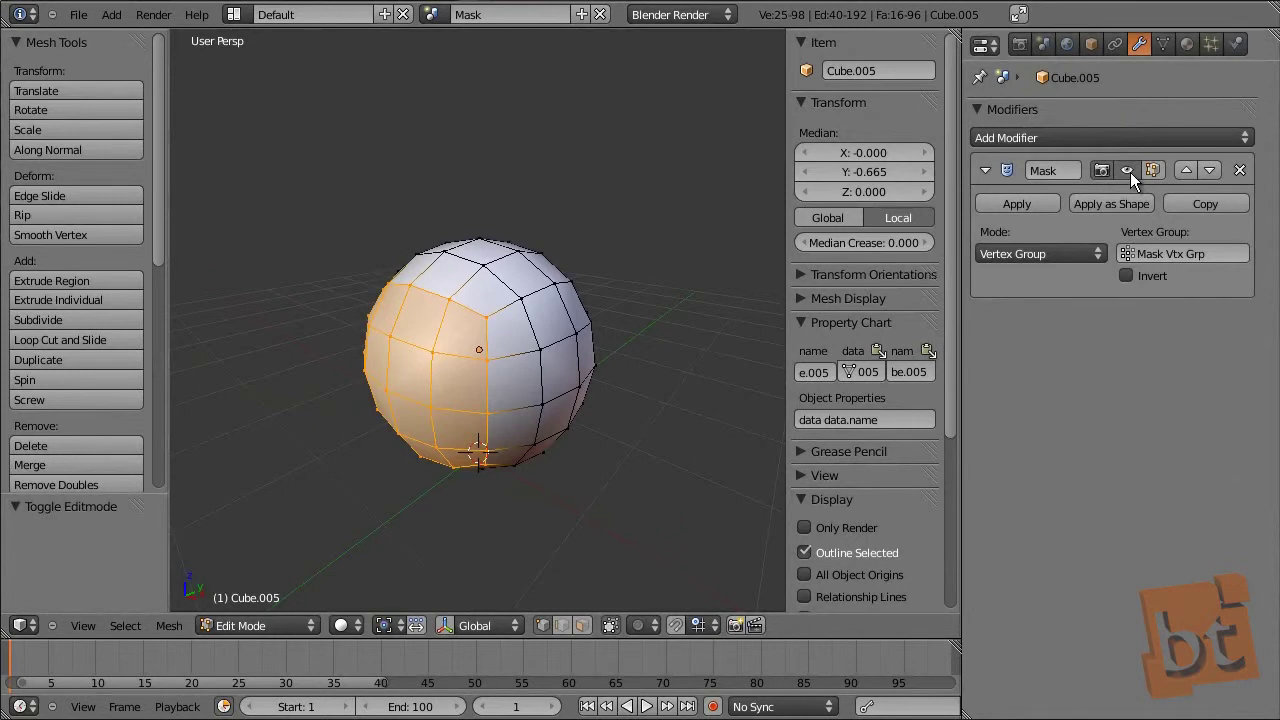
pyautogui.press('Tab')
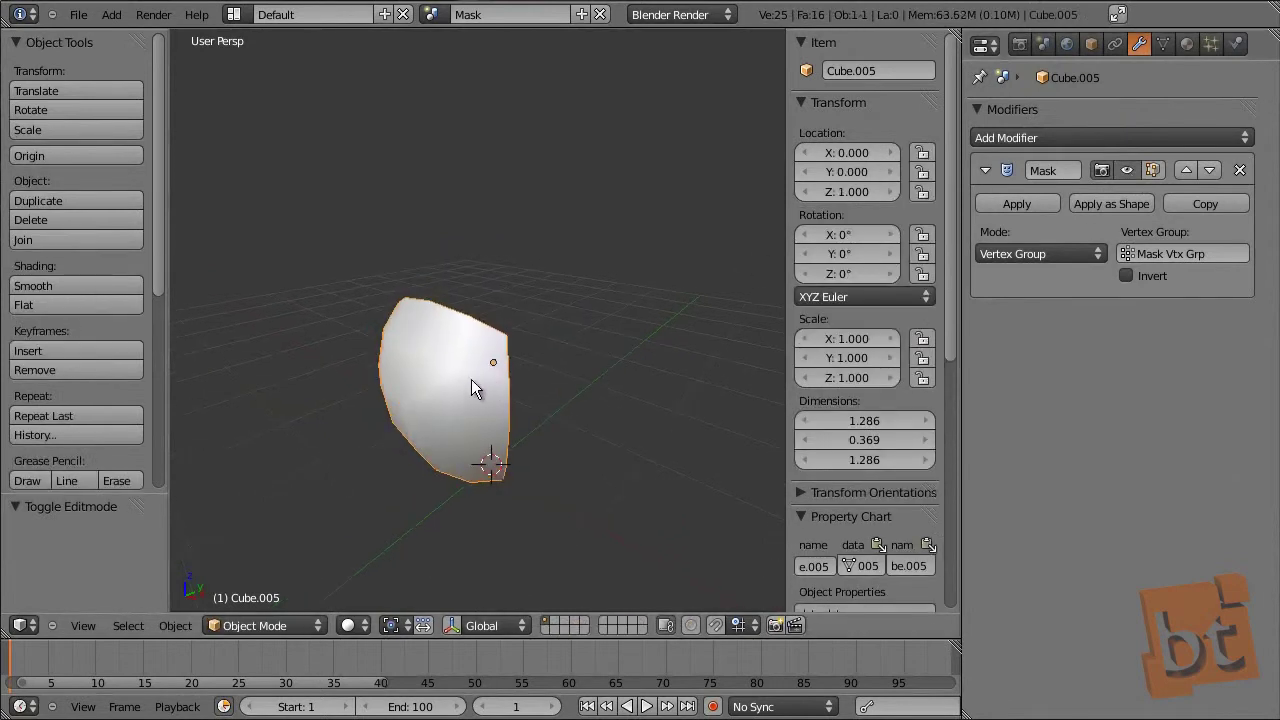
pyautogui.scroll(2, 471, 379)
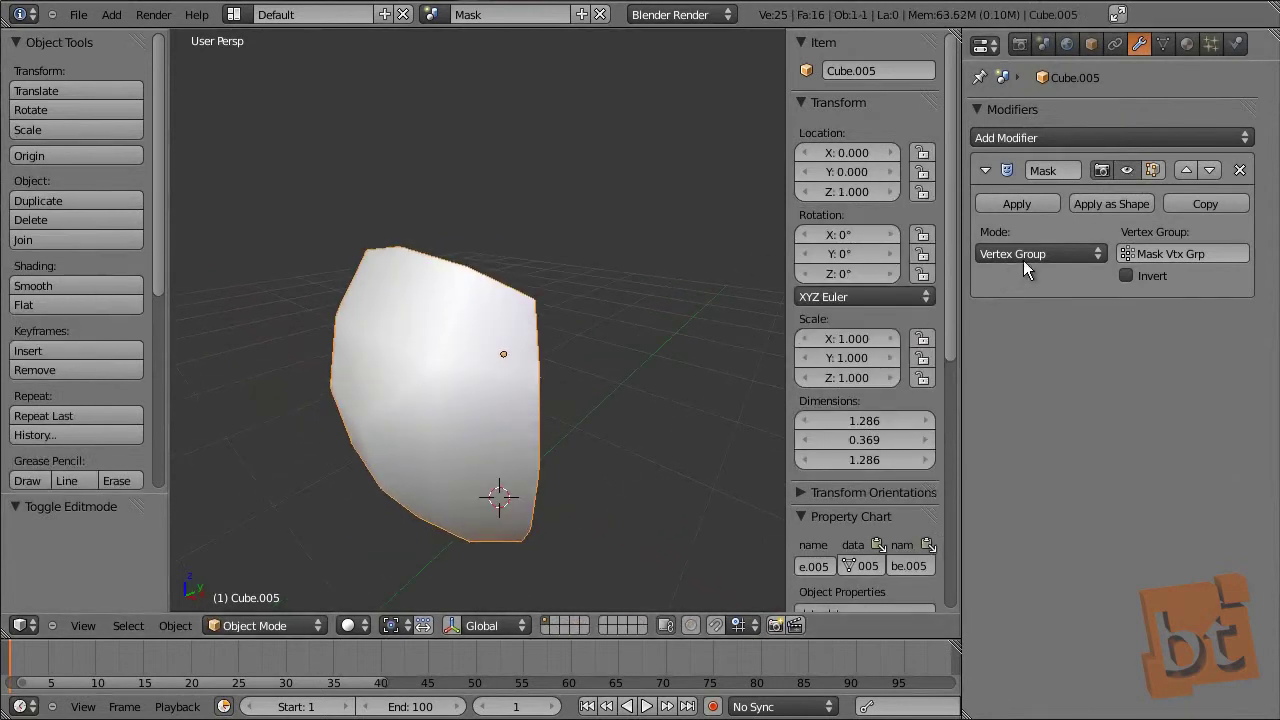
pyautogui.click(1087, 256)
pyautogui.click(1083, 250)
pyautogui.moveTo(553, 372); pyautogui.dragTo(483, 321, button='middle')
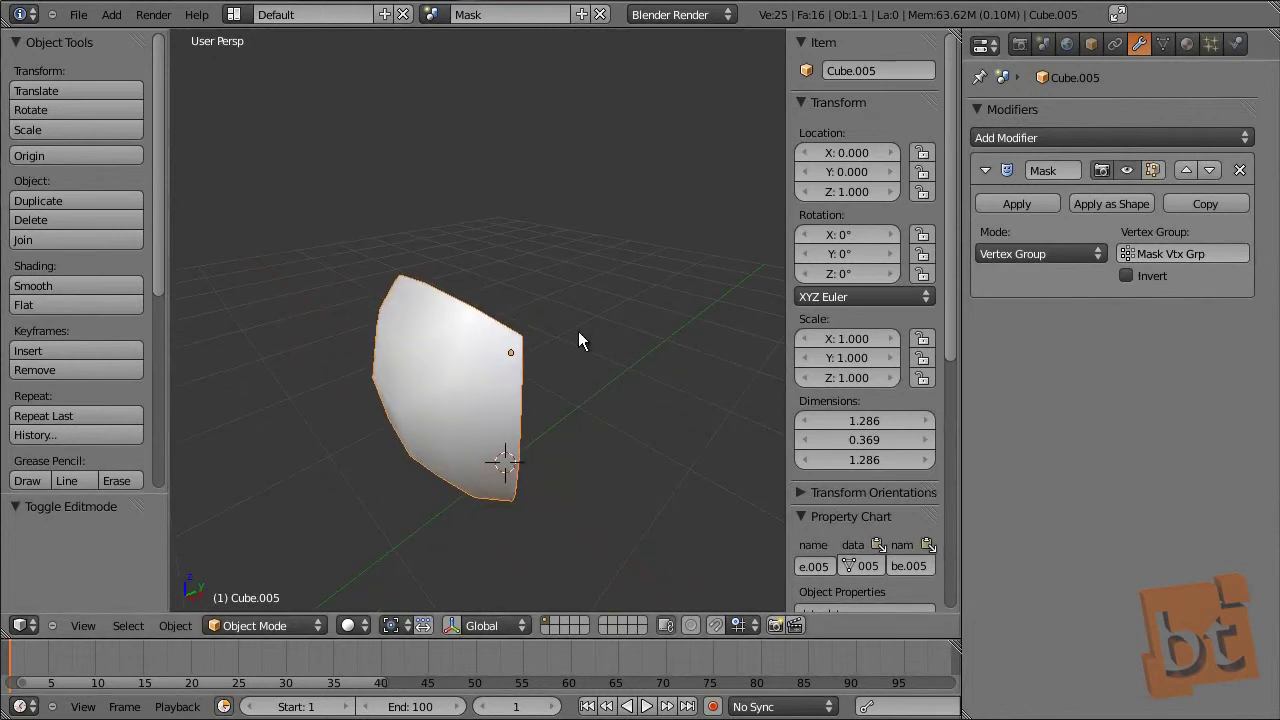
# Invert the Mask modifier's vertex group, comparing the sphere with the option off and on
pyautogui.click(1125, 277)
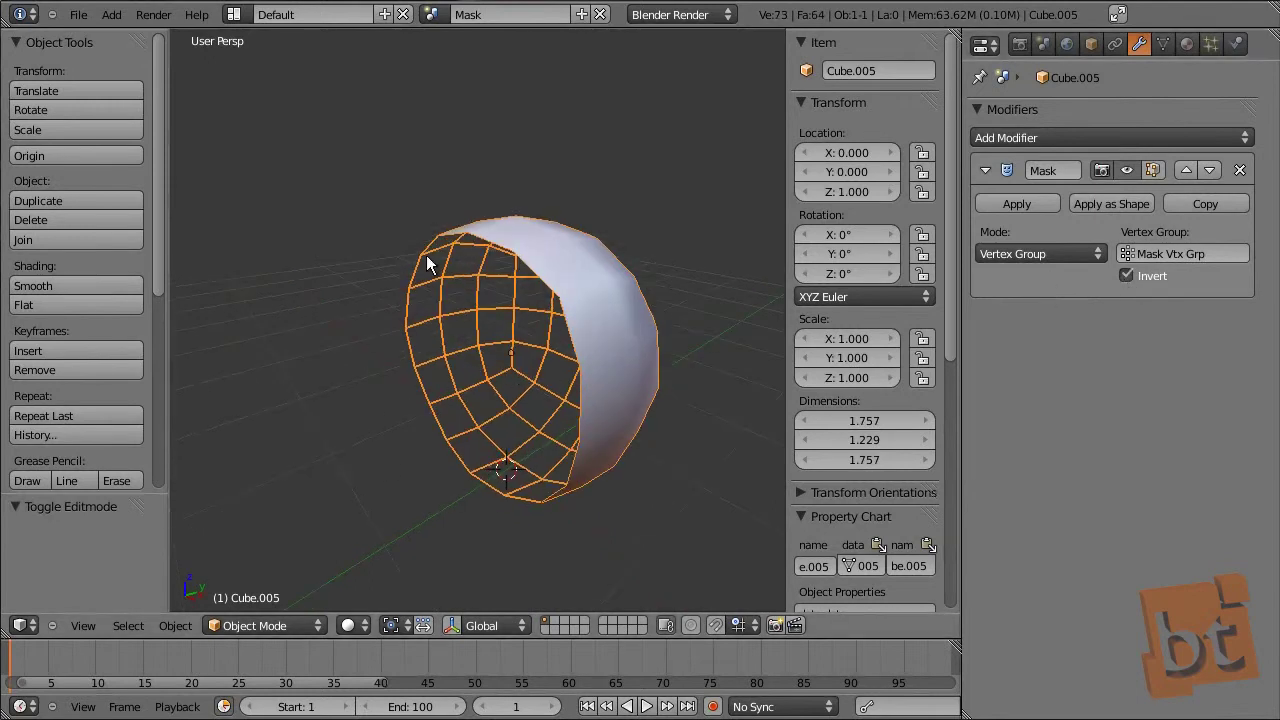
pyautogui.click(1127, 275)
pyautogui.click(1127, 275)
pyautogui.moveTo(583, 308); pyautogui.dragTo(670, 310, button='middle')
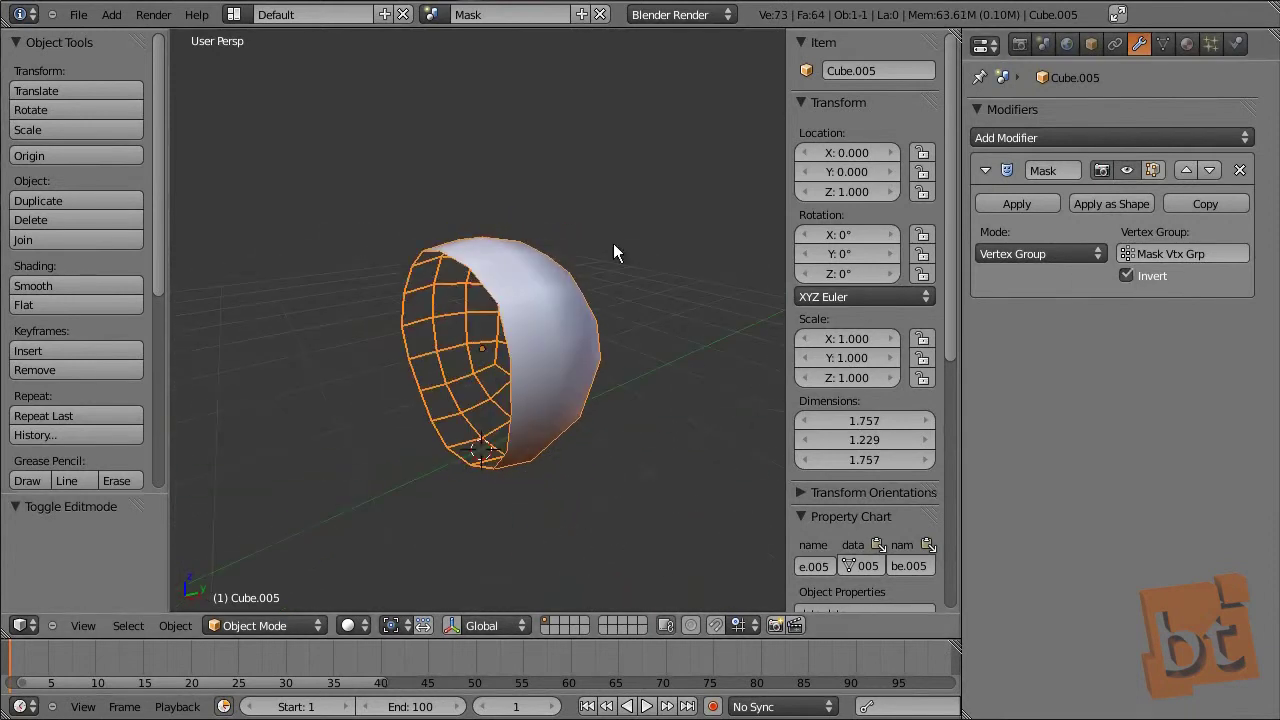
# Switch back to the Decimate scene and examine the whole character from the front and side
pyautogui.click(430, 14)
pyautogui.click(473, 144)
pyautogui.moveTo(476, 144); pyautogui.dragTo(519, 400, button='middle')
pyautogui.scroll(-5, 577, 335)
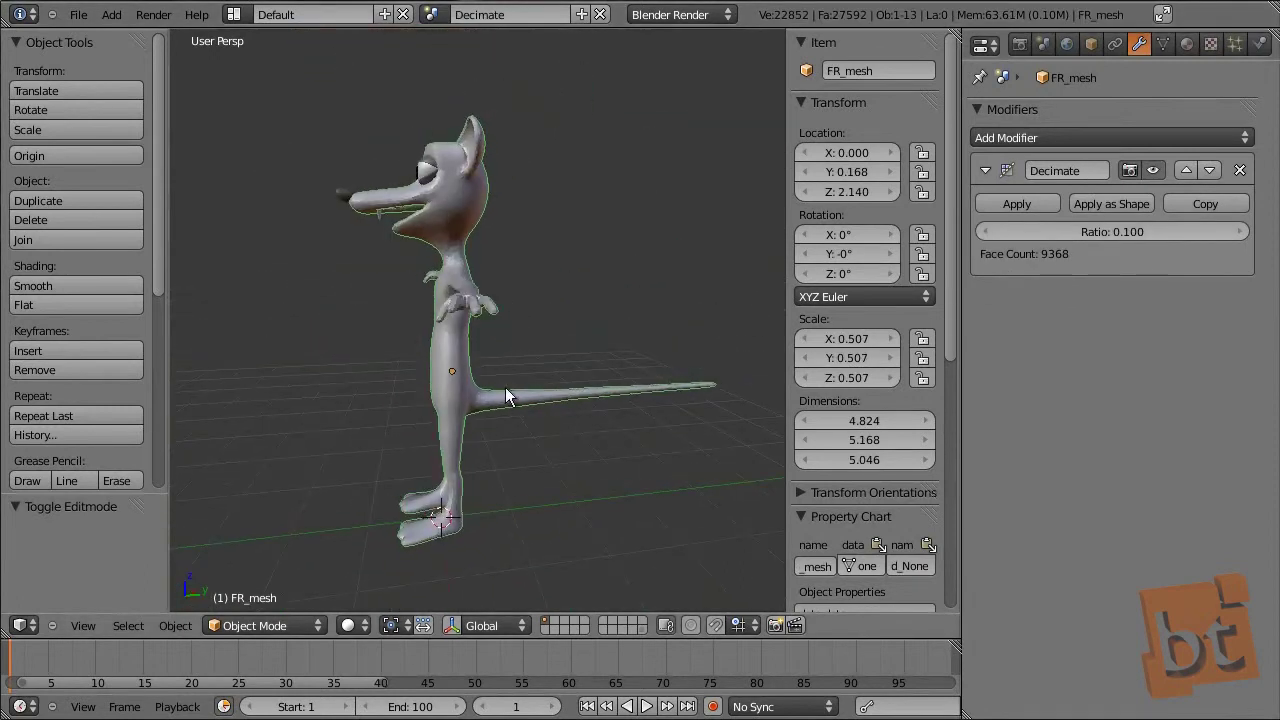
pyautogui.moveTo(484, 415)
pyautogui.mouseDown(button='middle')
pyautogui.moveTo(519, 427)
pyautogui.moveTo(488, 425)
pyautogui.mouseUp(button='middle')
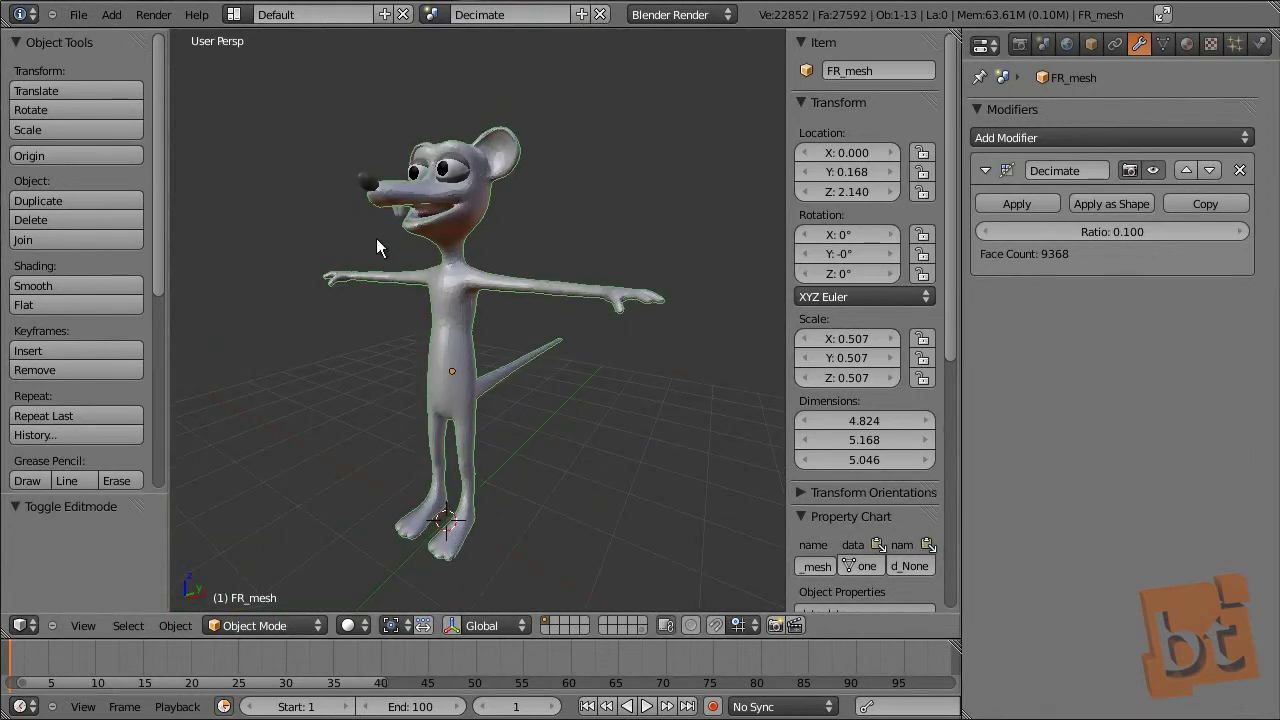
pyautogui.moveTo(497, 504); pyautogui.dragTo(444, 434, button='middle')
pyautogui.moveTo(701, 426); pyautogui.dragTo(462, 483, button='middle')
pyautogui.moveTo(453, 378); pyautogui.dragTo(382, 397, button='middle')
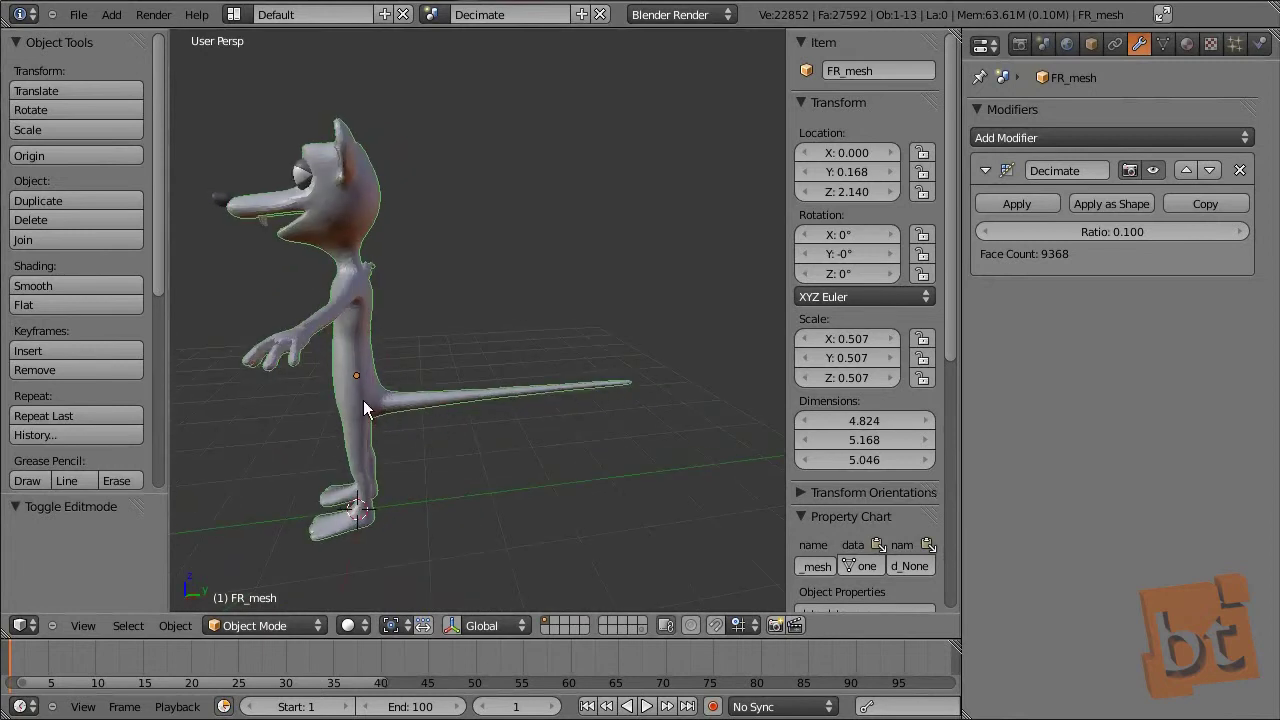
pyautogui.moveTo(407, 440); pyautogui.dragTo(420, 394, button='middle')
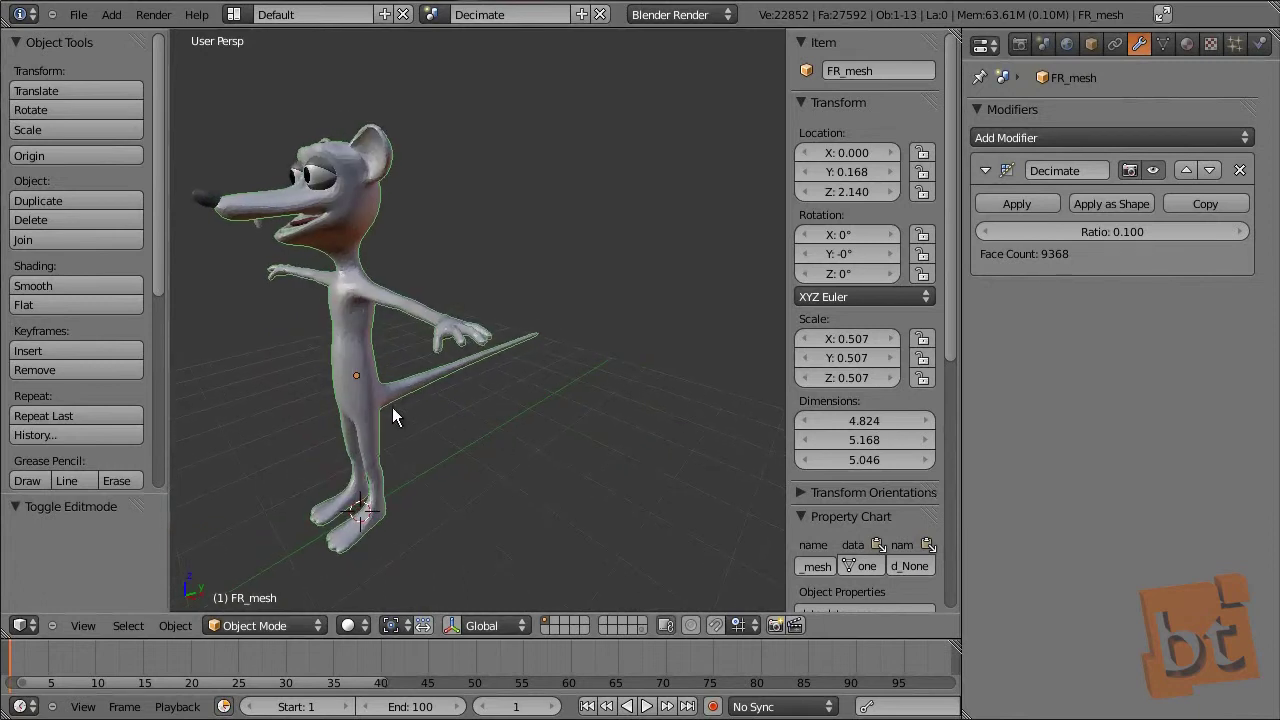
pyautogui.moveTo(392, 435); pyautogui.dragTo(378, 325, button='middle')
pyautogui.moveTo(360, 236); pyautogui.dragTo(455, 320, button='middle')
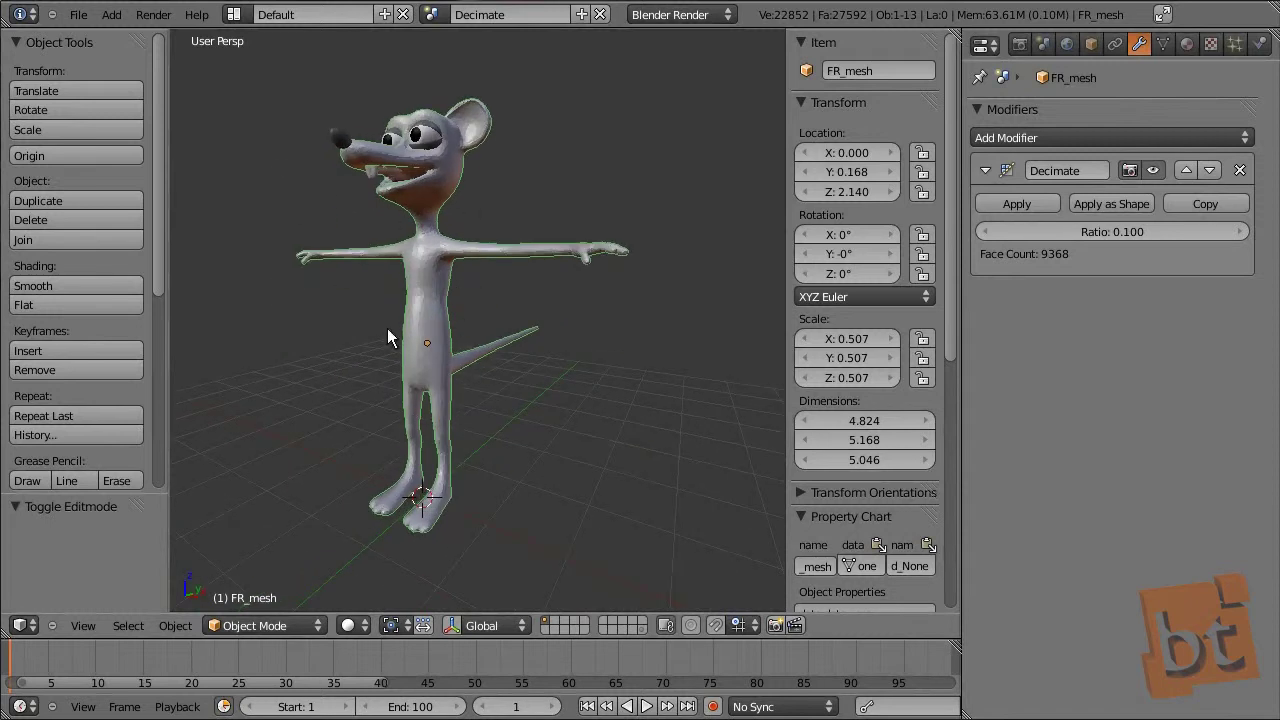
pyautogui.moveTo(557, 405); pyautogui.dragTo(490, 356, button='middle')
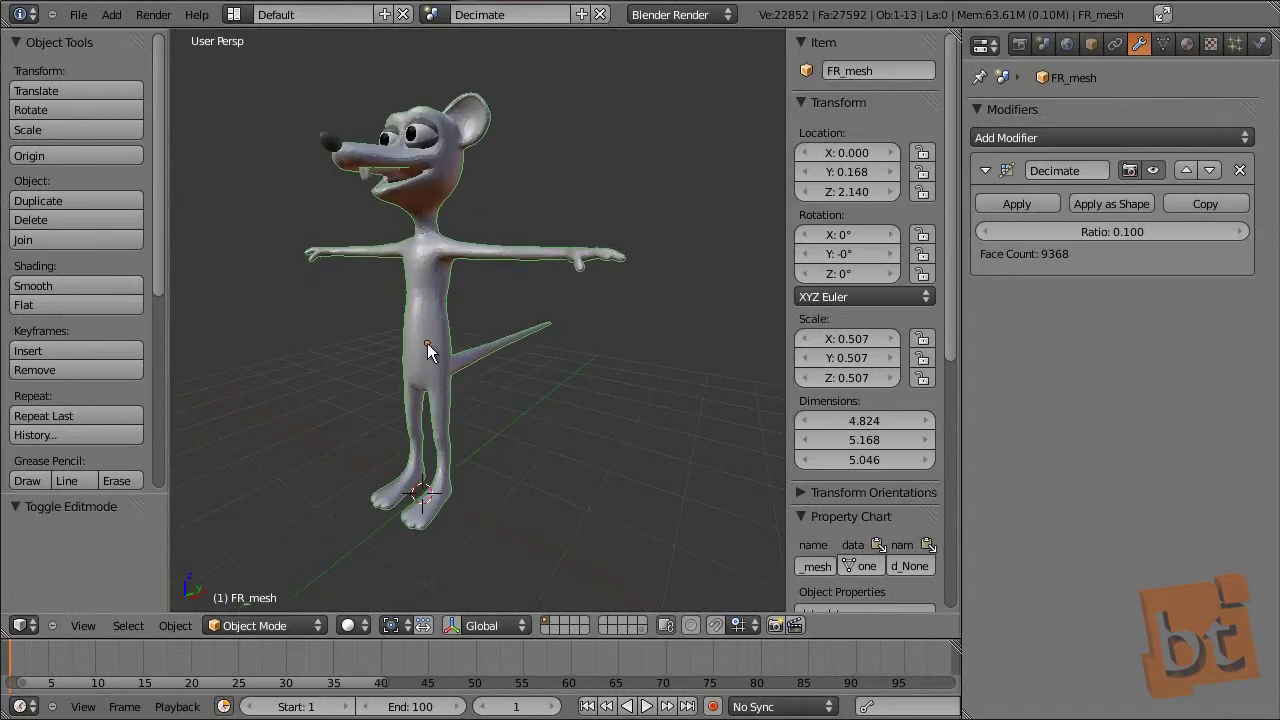
pyautogui.moveTo(633, 392); pyautogui.dragTo(560, 435, button='middle')
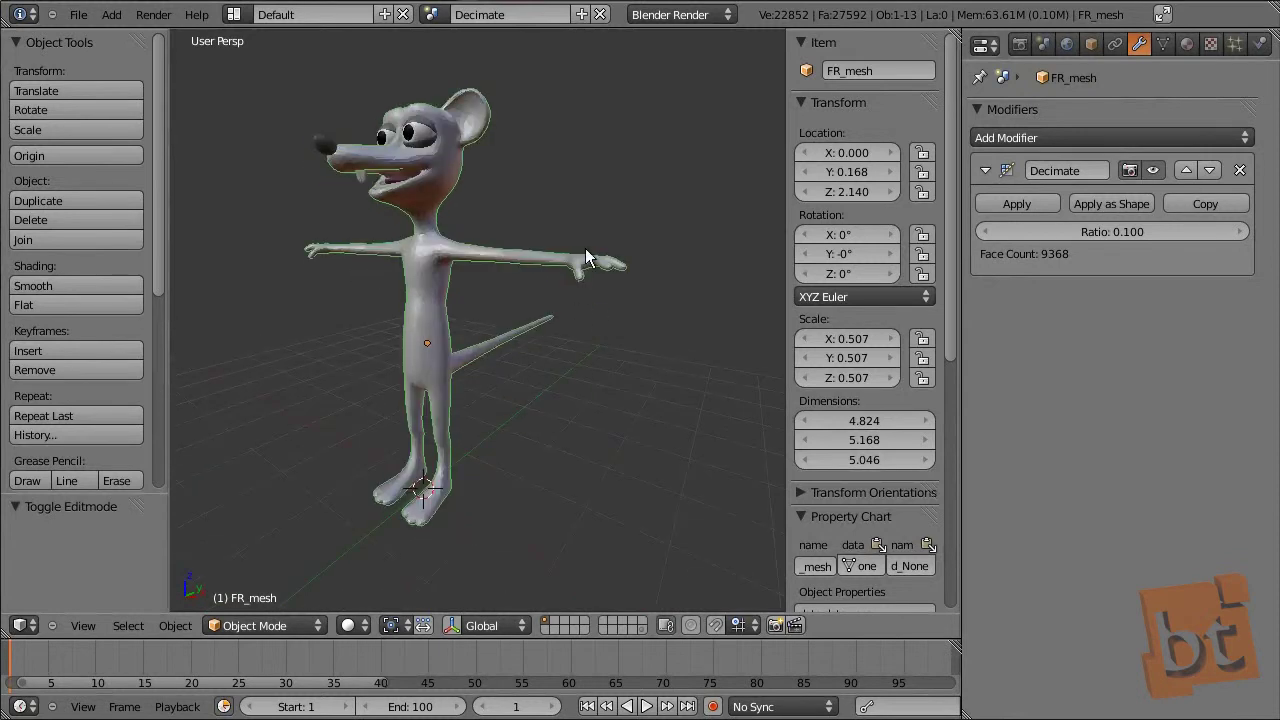
# Switch to the Mirror scene and select the half monkey head, viewed from the front
pyautogui.click(433, 14)
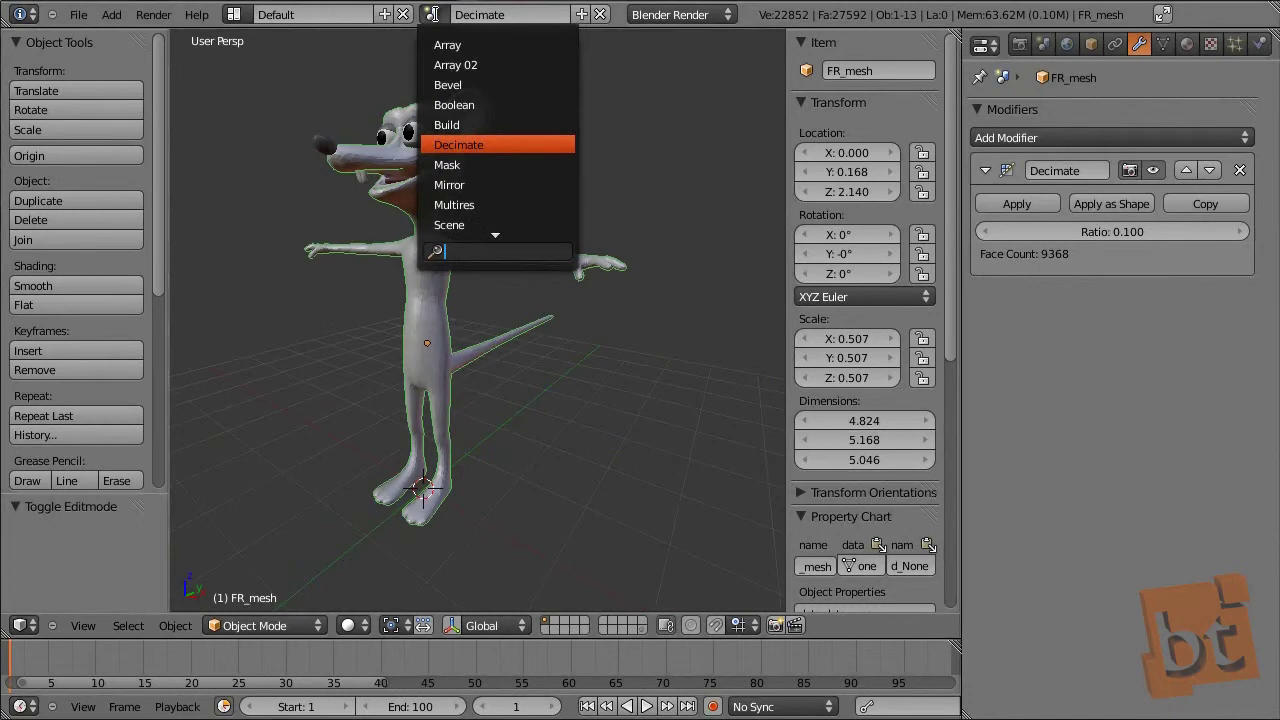
pyautogui.click(495, 185)
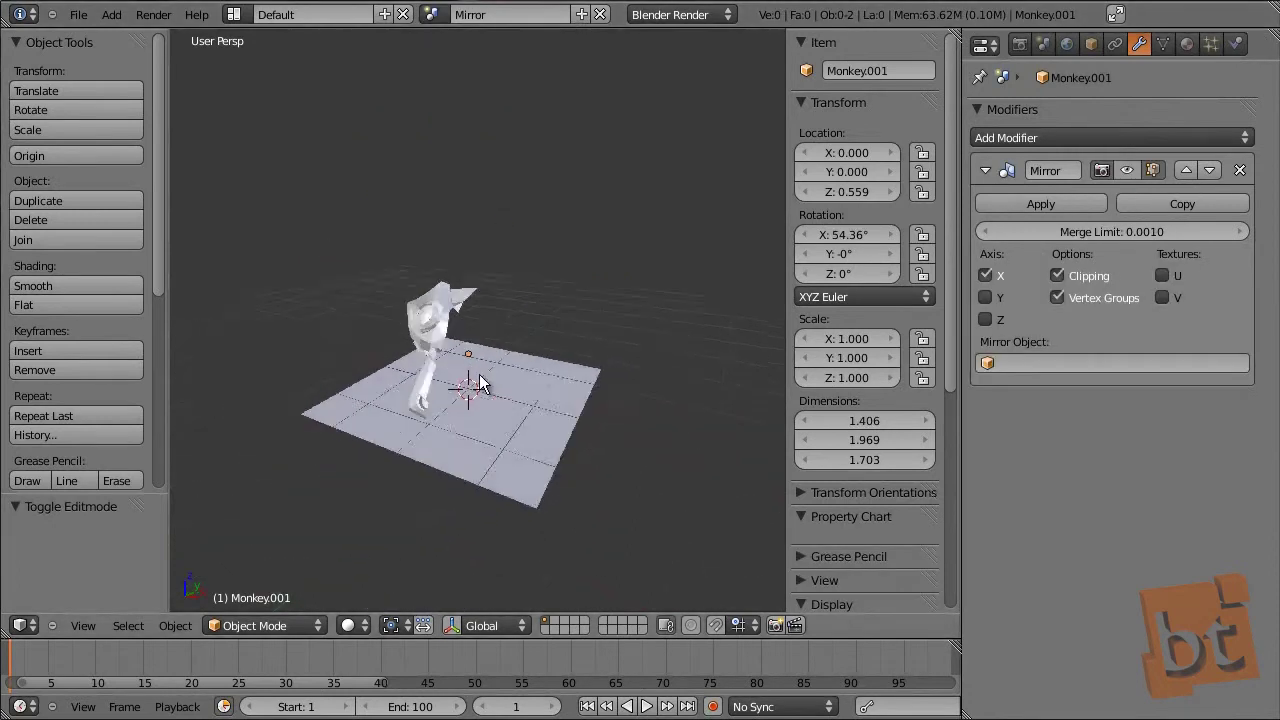
pyautogui.scroll(4, 444, 362)
pyautogui.rightClick(415, 285)
pyautogui.moveTo(491, 342); pyautogui.dragTo(494, 209, button='middle')
pyautogui.moveTo(594, 411); pyautogui.dragTo(570, 484, button='middle')
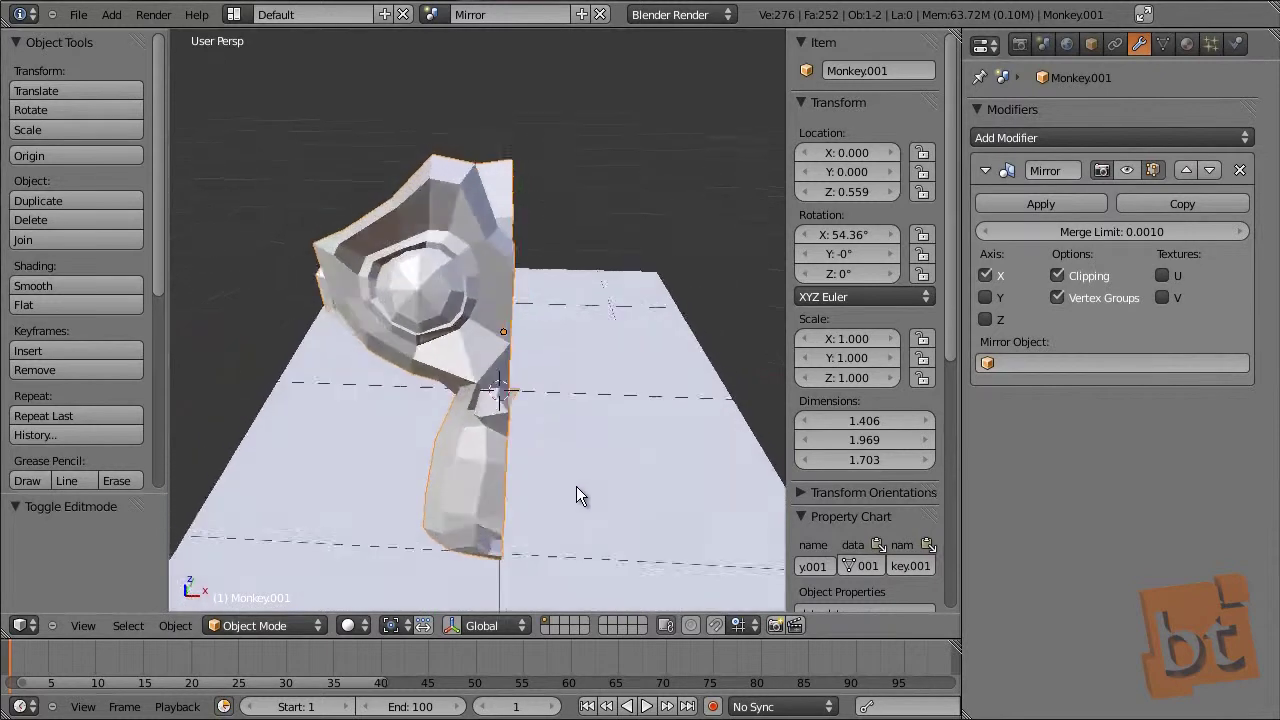
# Delete the selected vertex protruding past the half monkey head's centre line in Edit Mode, and return to Object Mode
pyautogui.scroll(2, 575, 484)
pyautogui.press('Tab')
pyautogui.hotkey('ctrl', 'Tab')
pyautogui.press('Escape')
pyautogui.press('x')
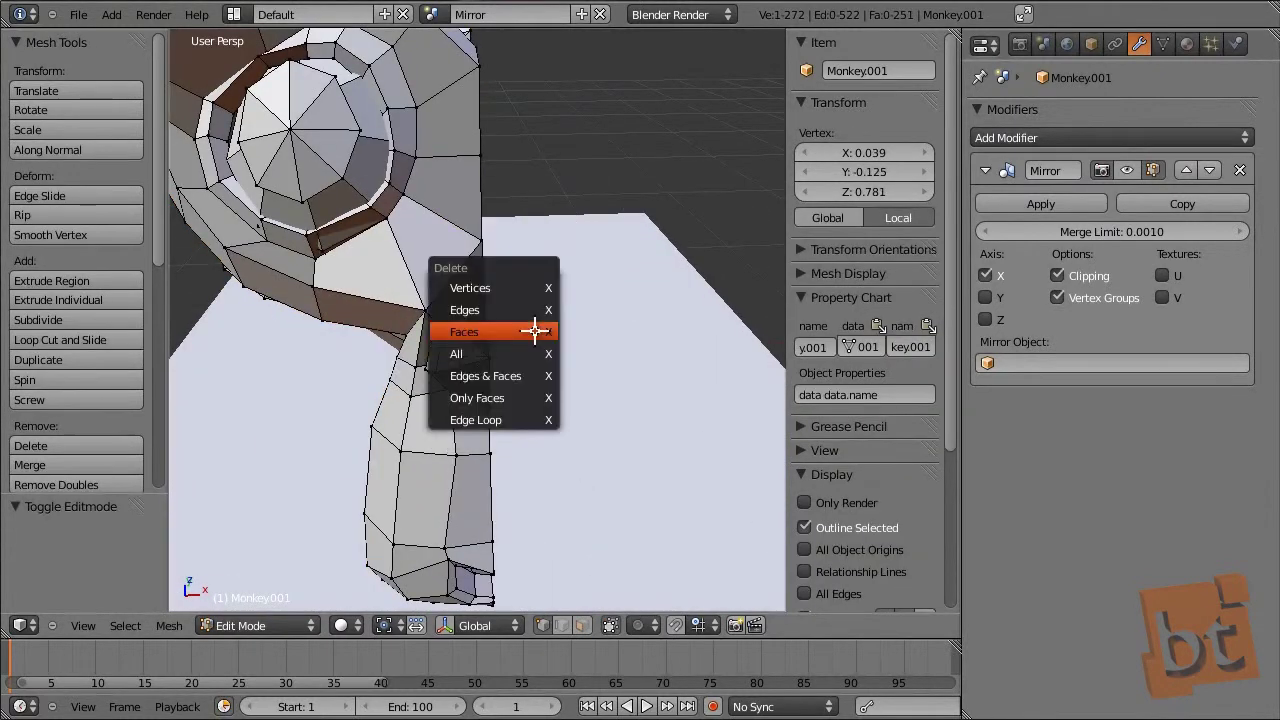
pyautogui.click(511, 288)
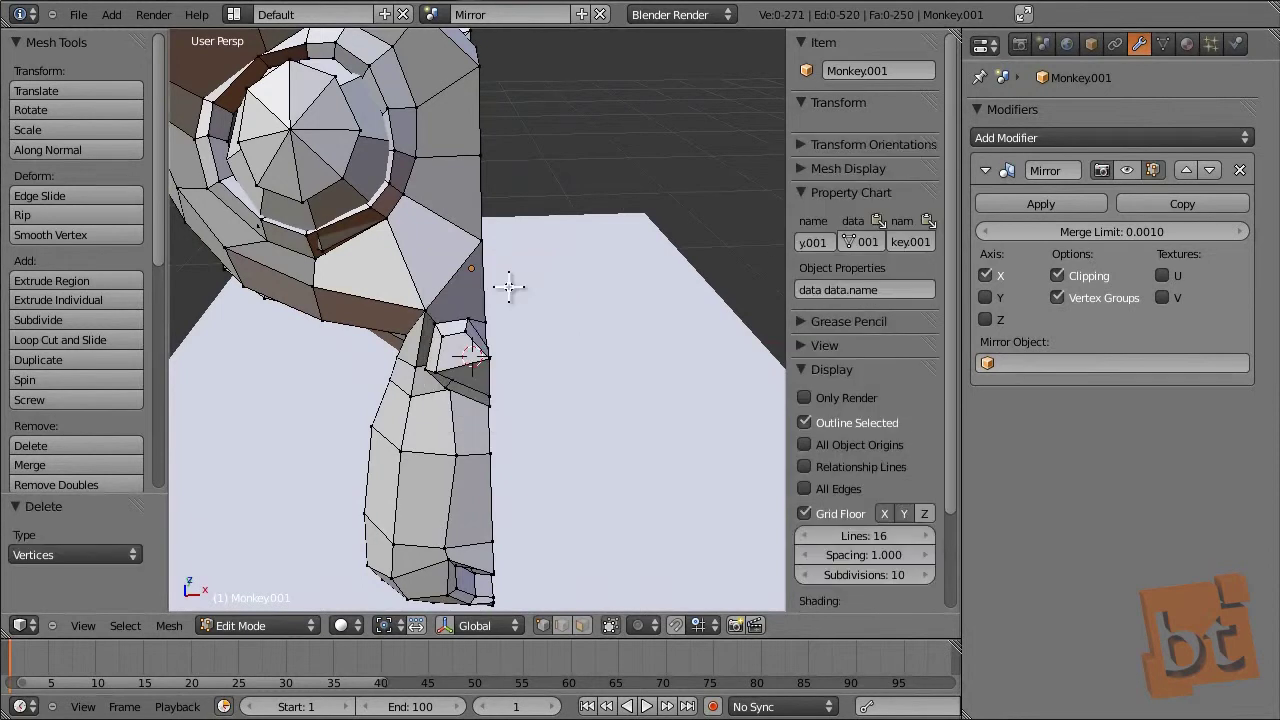
pyautogui.moveTo(594, 357); pyautogui.dragTo(578, 348, button='middle')
pyautogui.scroll(-3, 586, 346)
pyautogui.press('Tab')
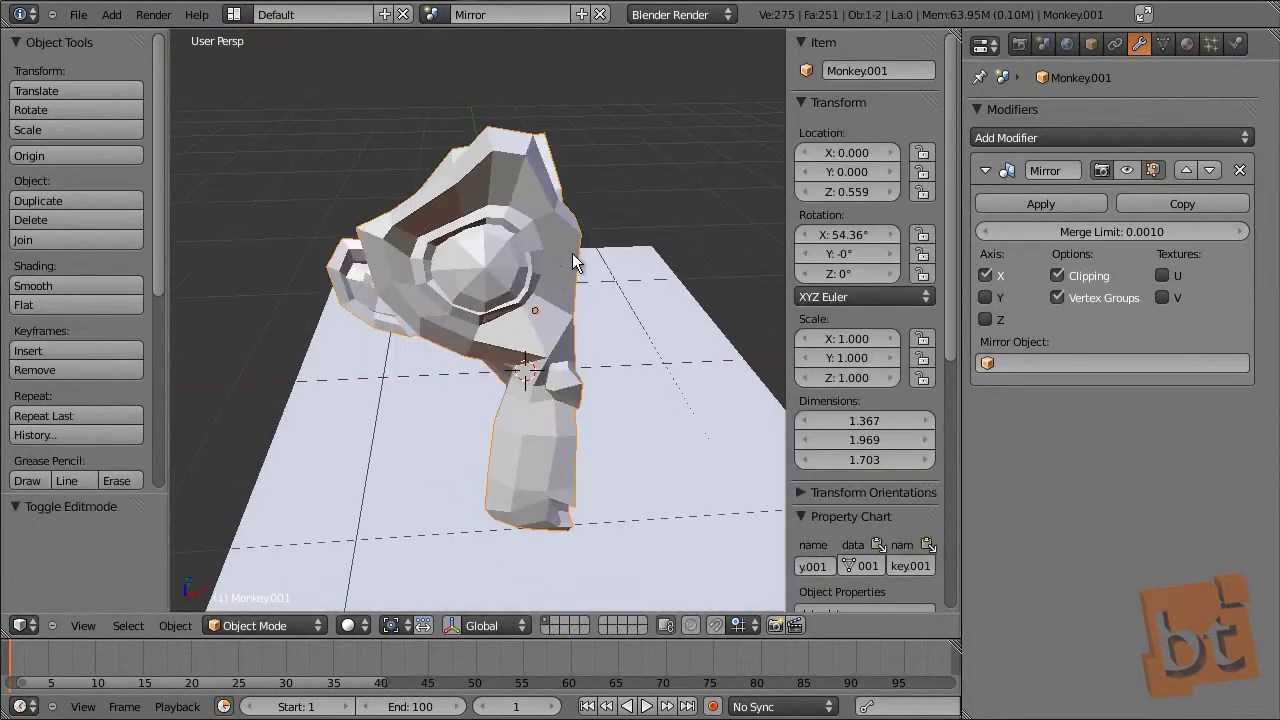
# Enable the Mirror modifier's viewport display and inspect the mirrored monkey head
pyautogui.click(1127, 170)
pyautogui.moveTo(700, 302); pyautogui.dragTo(561, 153, button='middle')
pyautogui.moveTo(562, 322); pyautogui.dragTo(462, 248, button='middle')
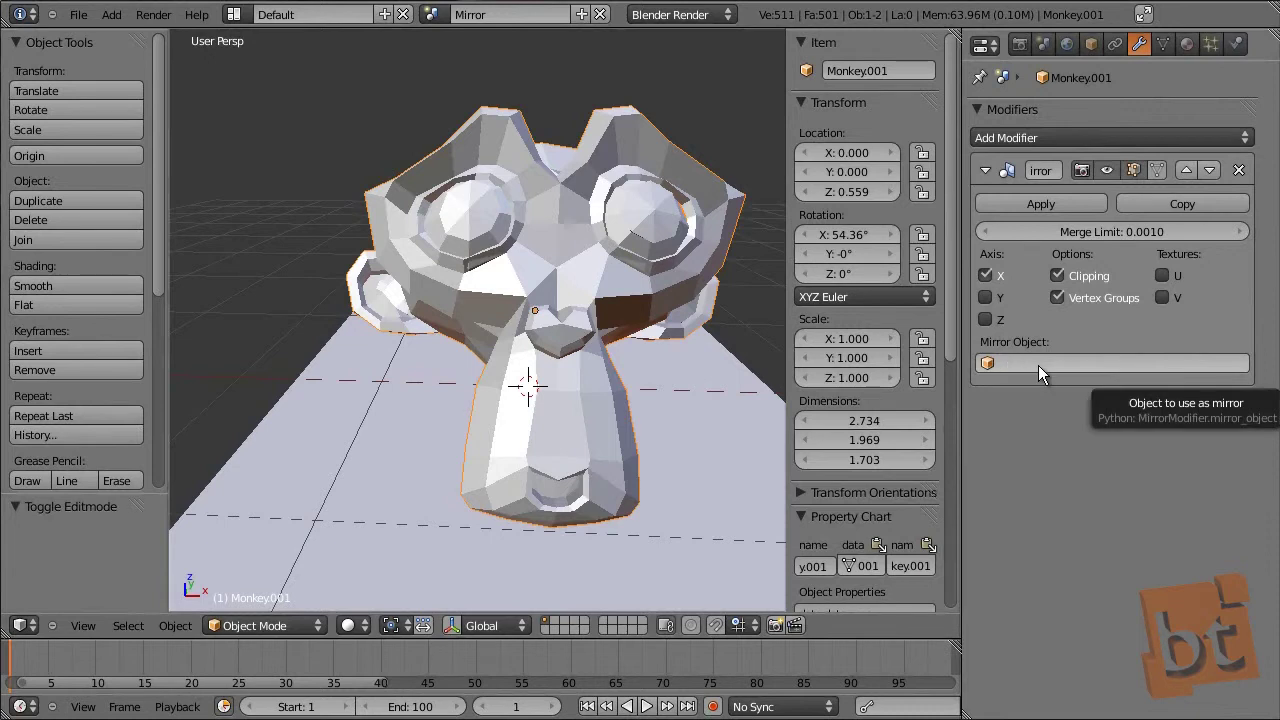
pyautogui.moveTo(532, 356); pyautogui.dragTo(632, 402, button='middle')
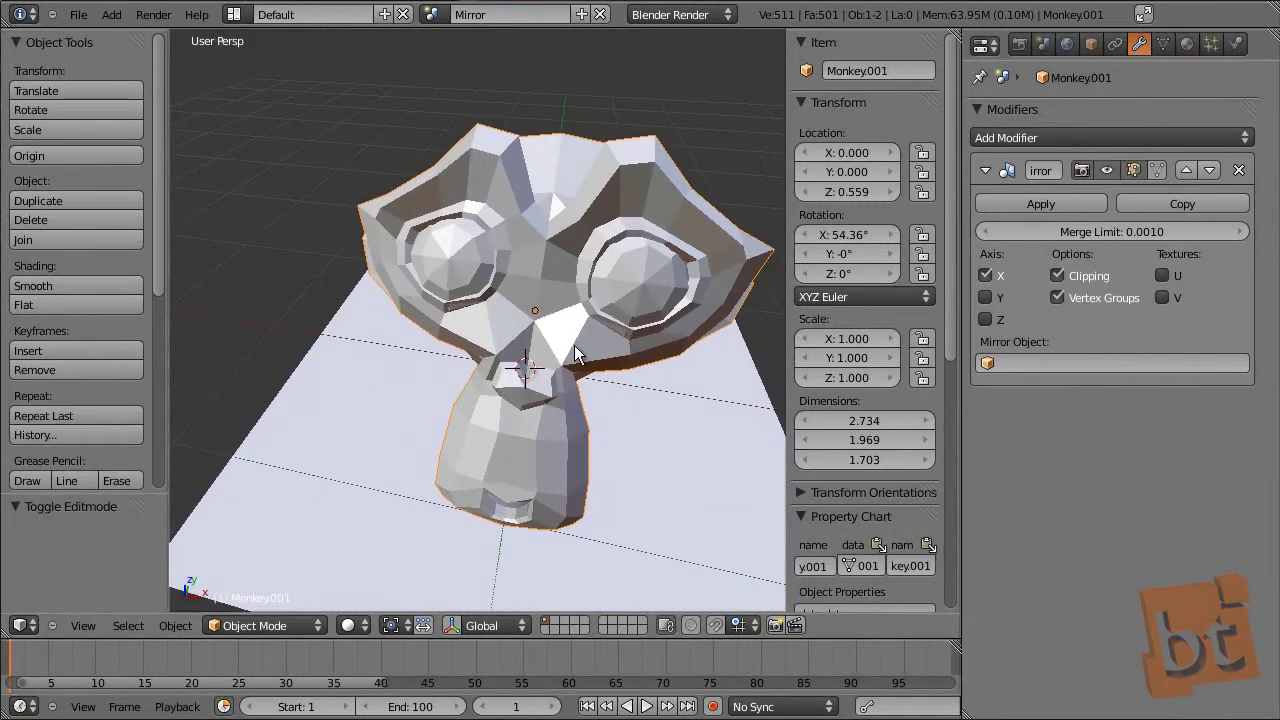
# Enter Edit Mode on the monkey head and turn off the Mirror modifier's Clipping option
pyautogui.press('Tab')
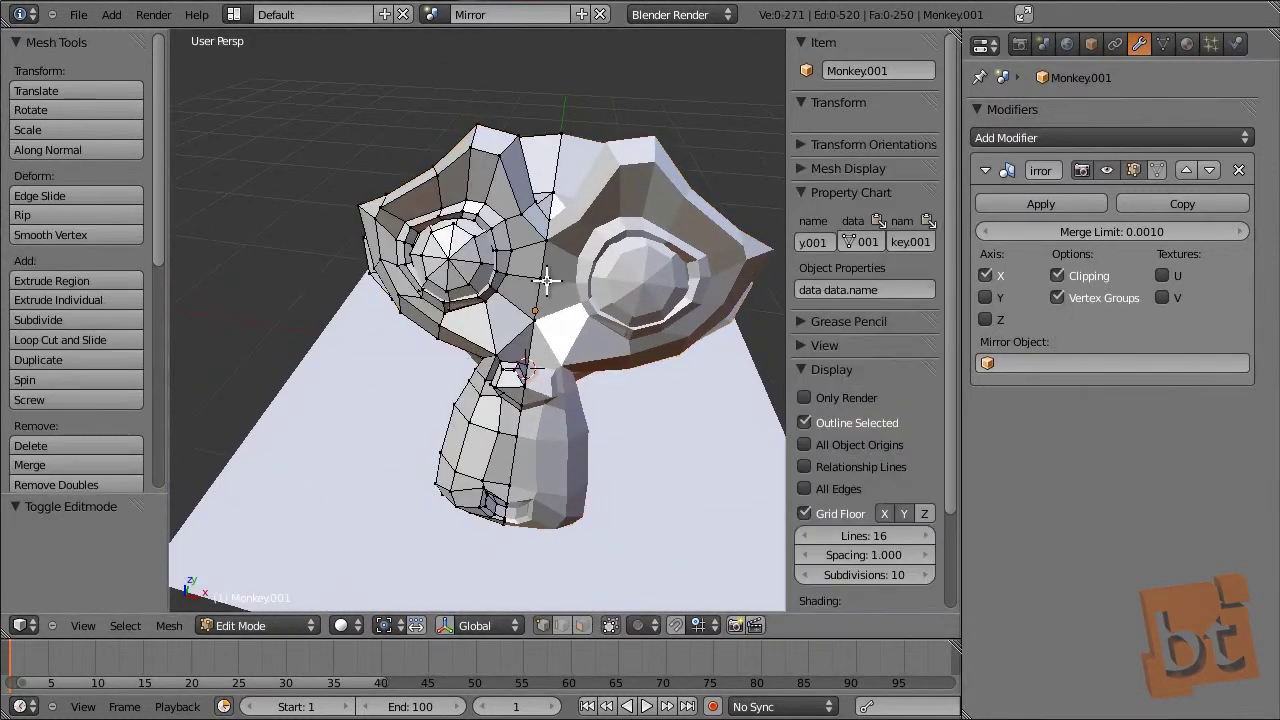
pyautogui.moveTo(580, 287); pyautogui.dragTo(571, 280, button='middle')
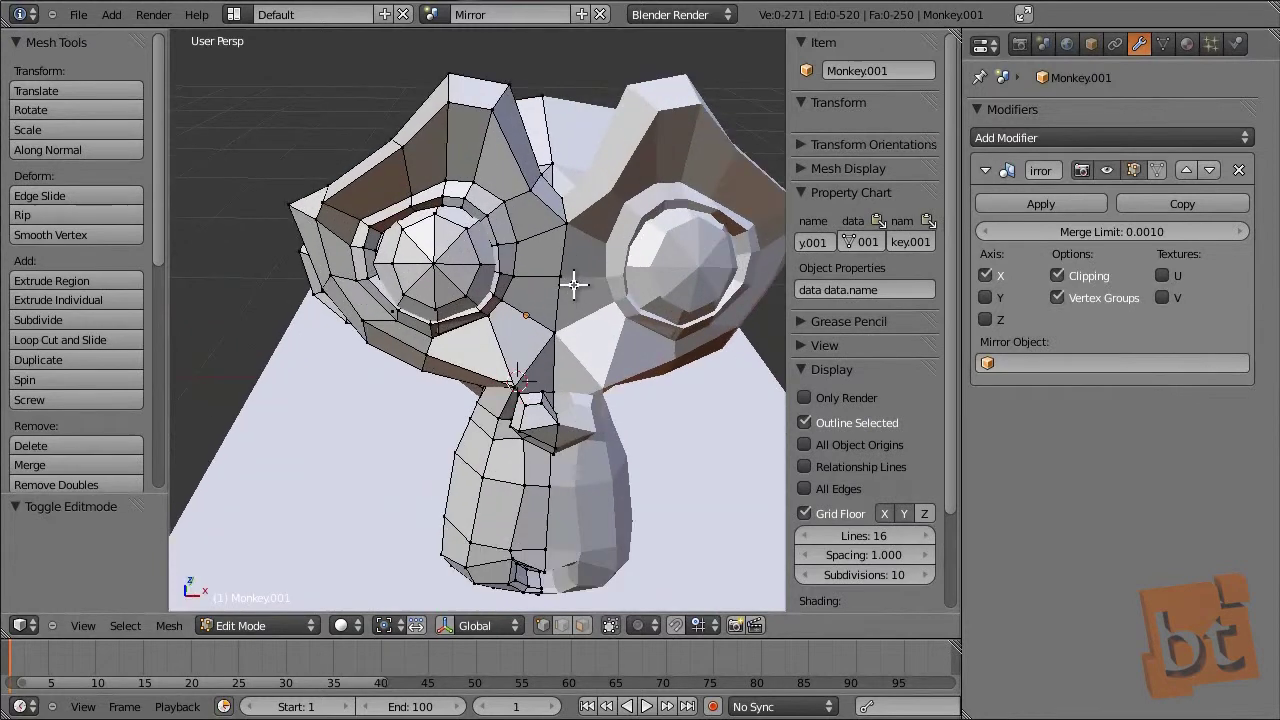
pyautogui.scroll(2, 586, 366)
pyautogui.scroll(2, 563, 340)
pyautogui.moveTo(563, 340); pyautogui.dragTo(560, 343, button='middle')
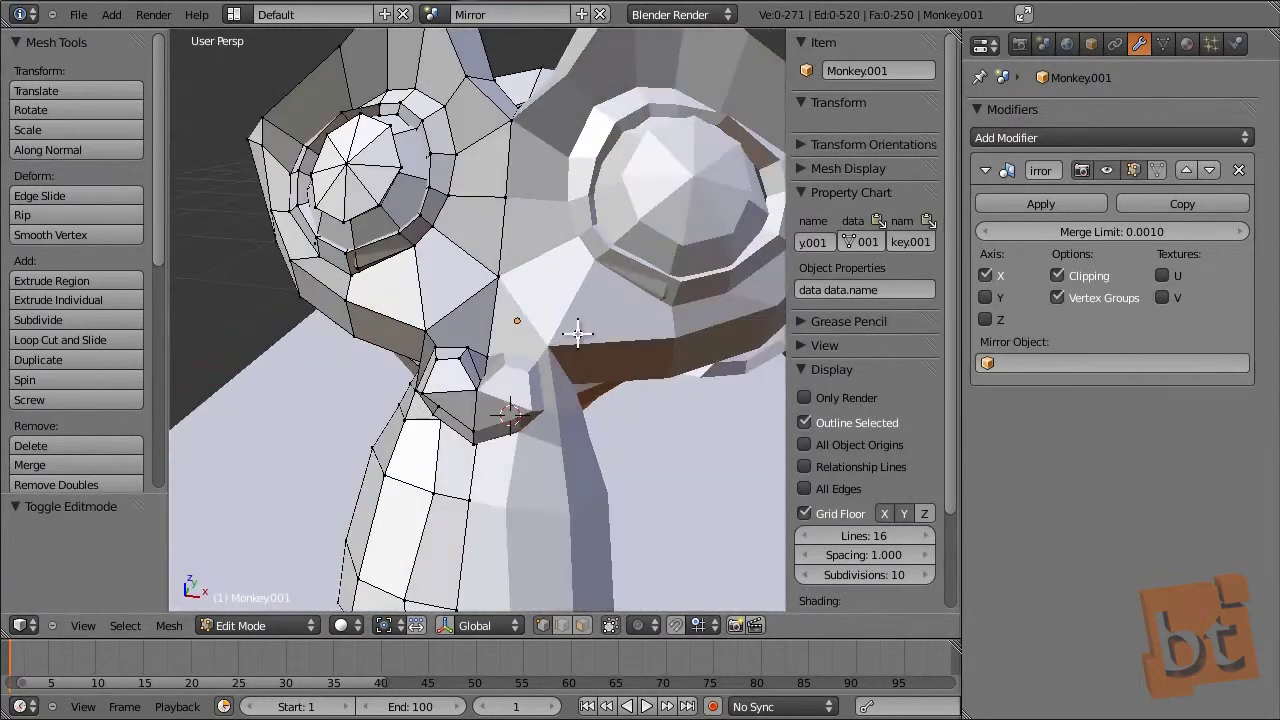
pyautogui.click(1057, 277)
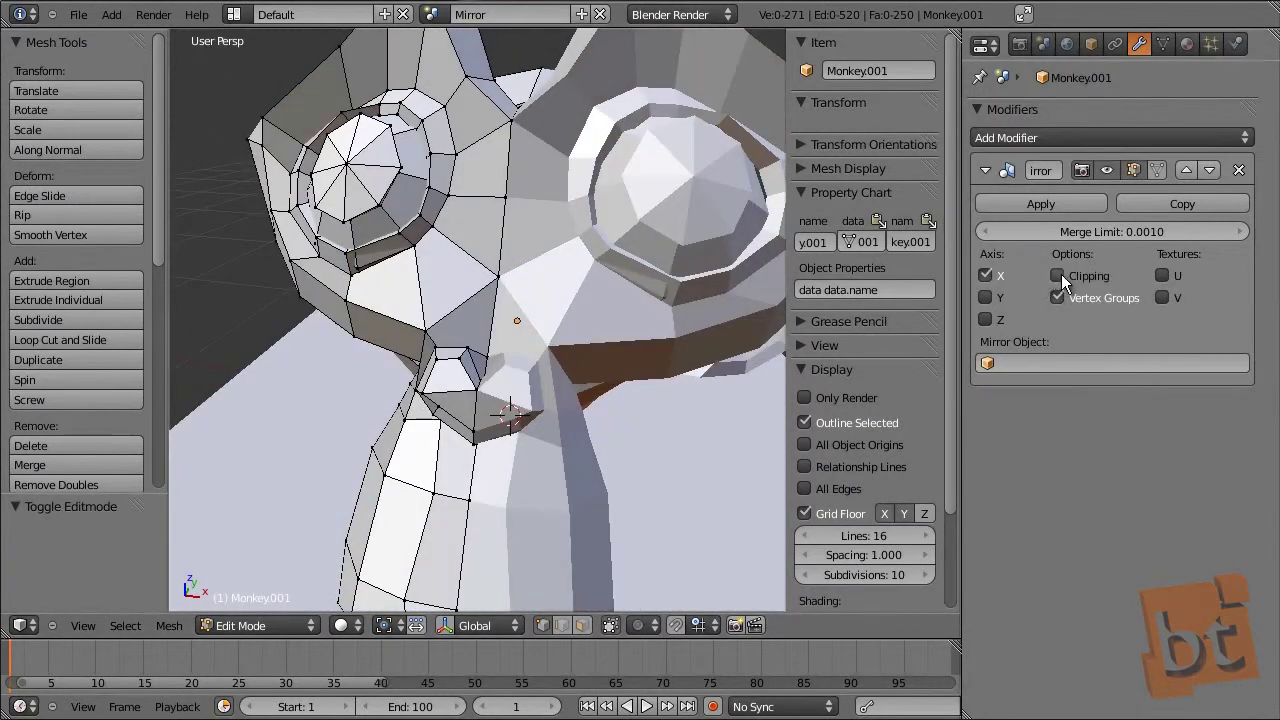
# Move the centre-line vertex between the eyes about -0.081 along X to open a gap, and turn Clipping back on
pyautogui.rightClick(505, 197)
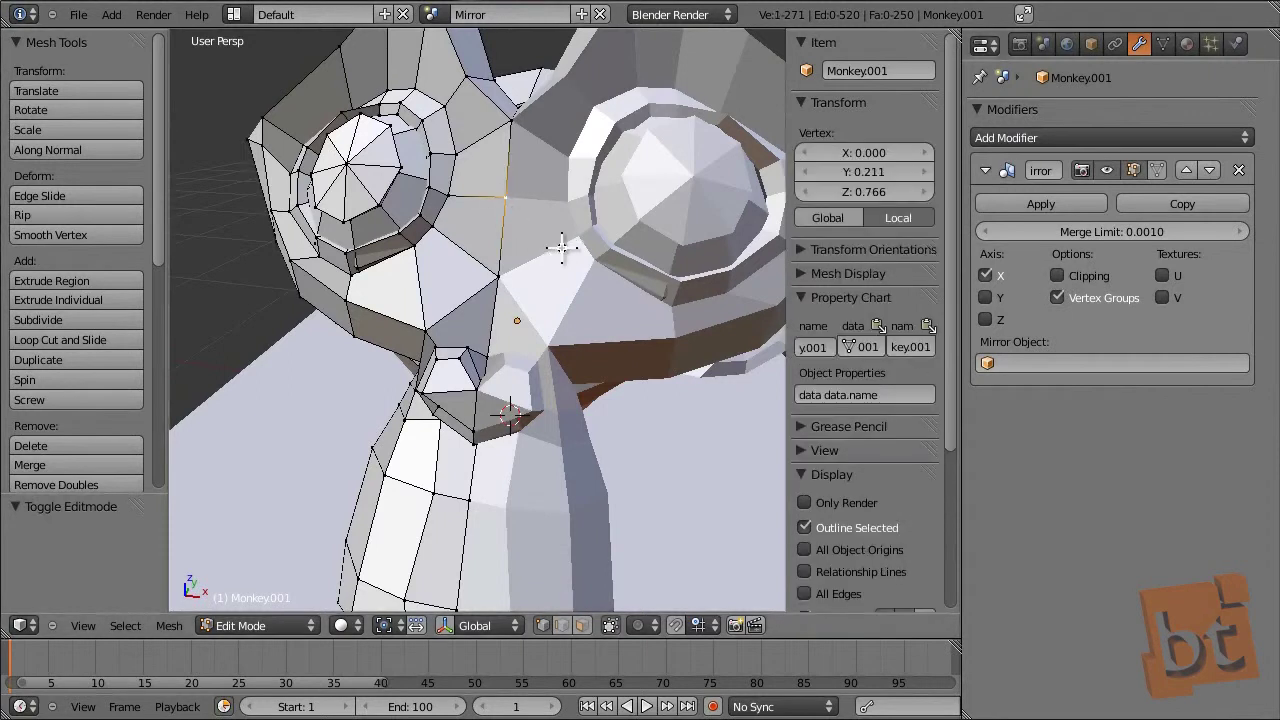
pyautogui.moveTo(547, 218); pyautogui.dragTo(549, 220, button='middle')
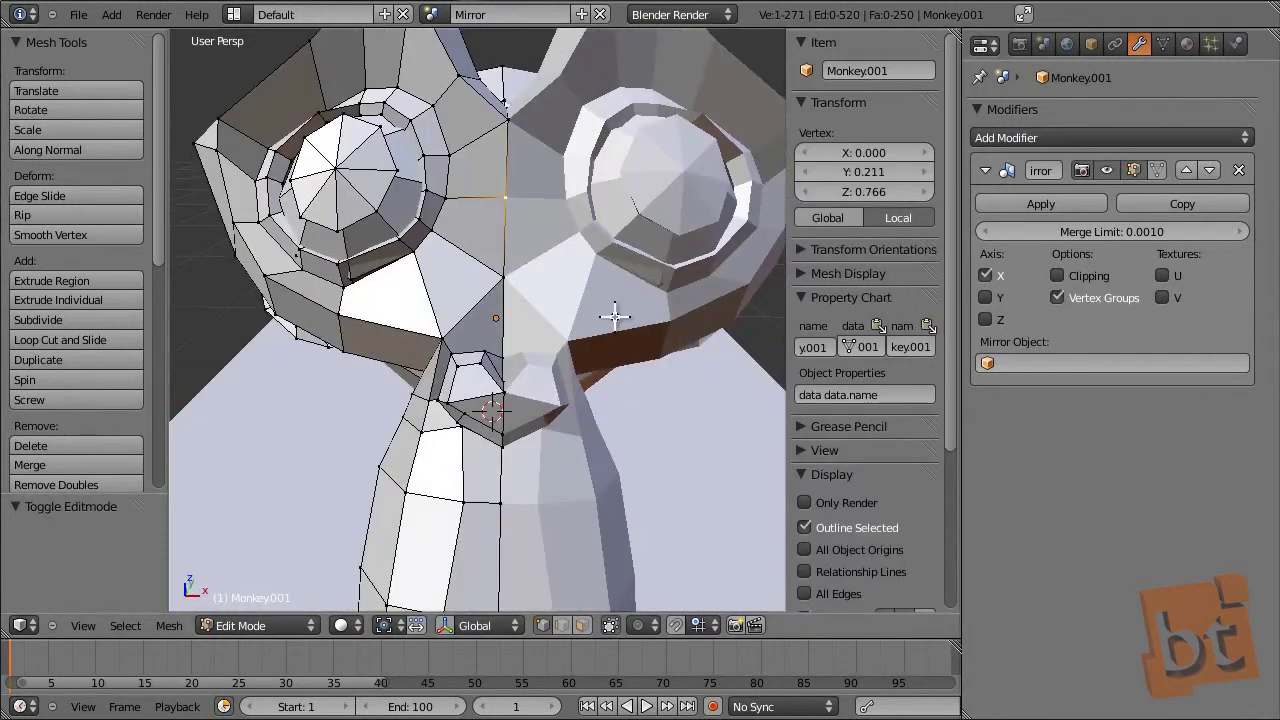
pyautogui.press('g')
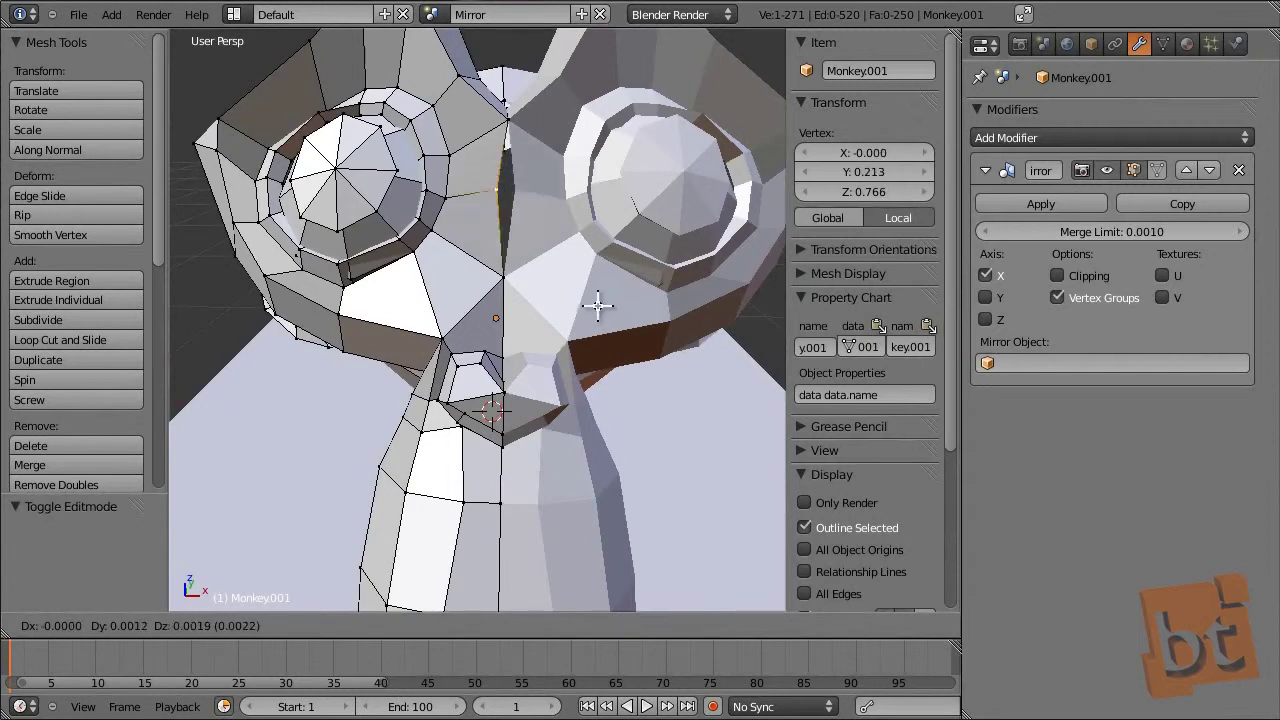
pyautogui.rightClick(600, 315)
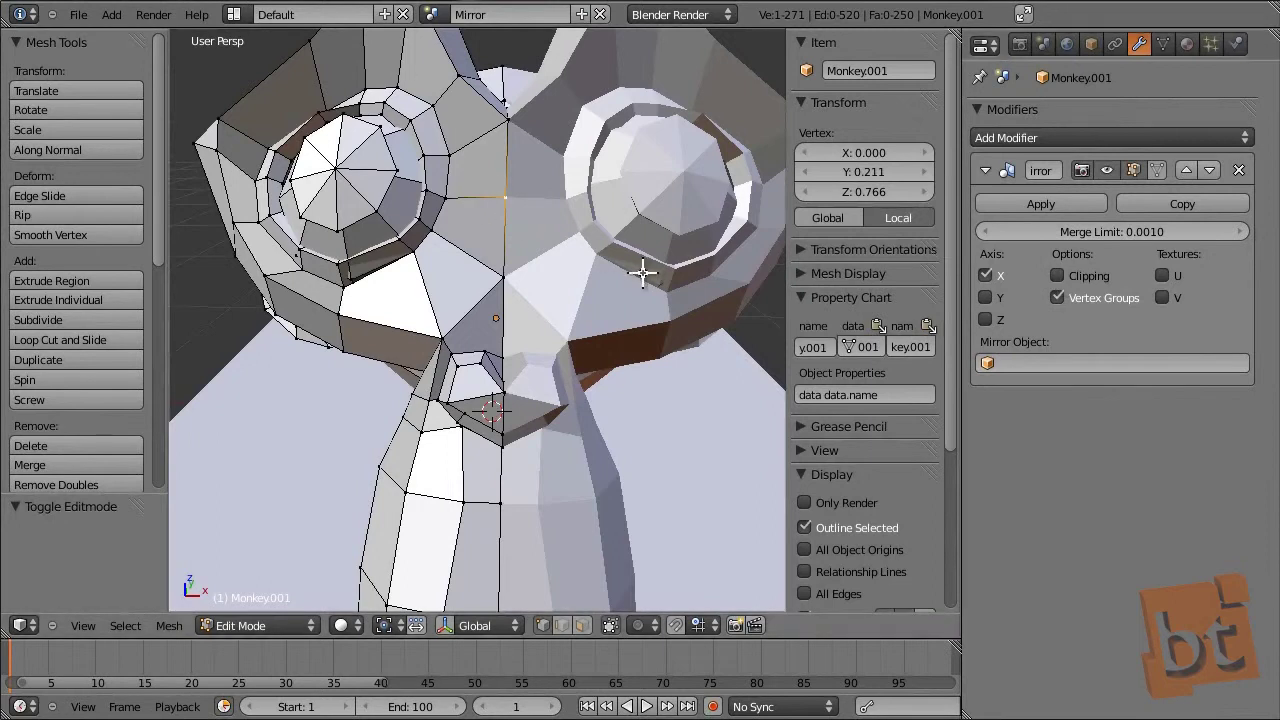
pyautogui.press('g')
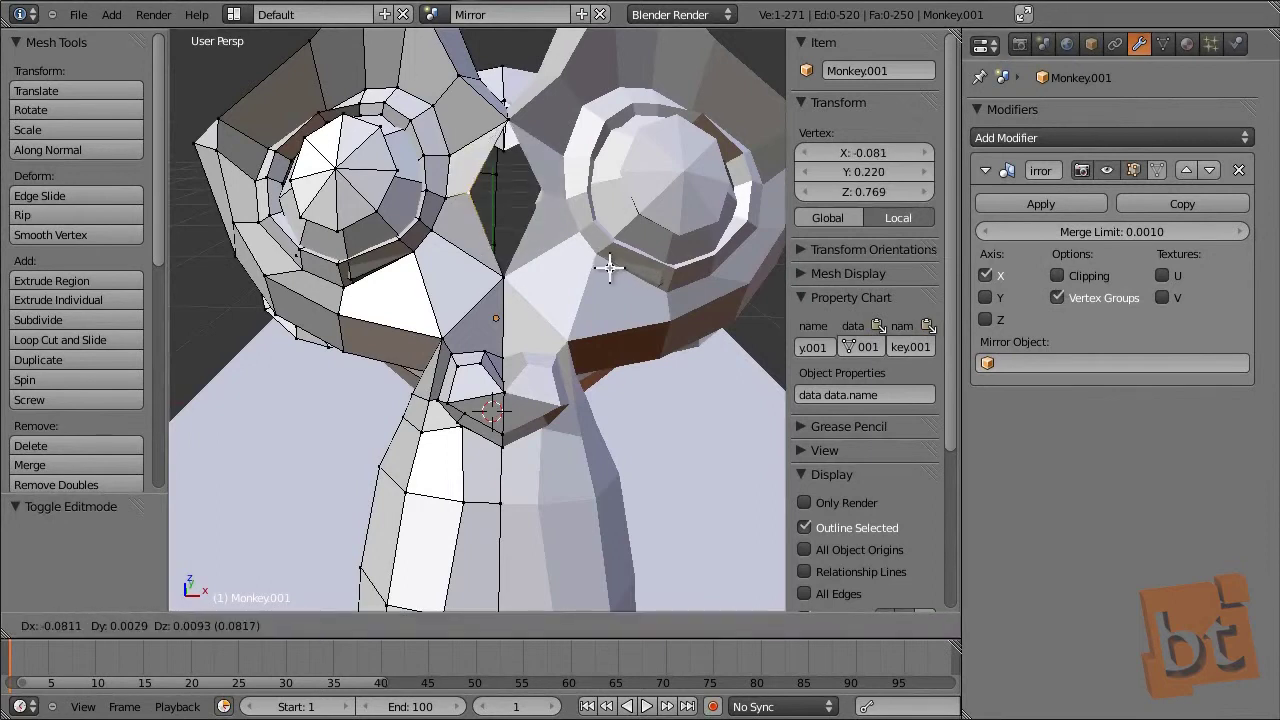
pyautogui.click(608, 266)
pyautogui.click(1055, 276)
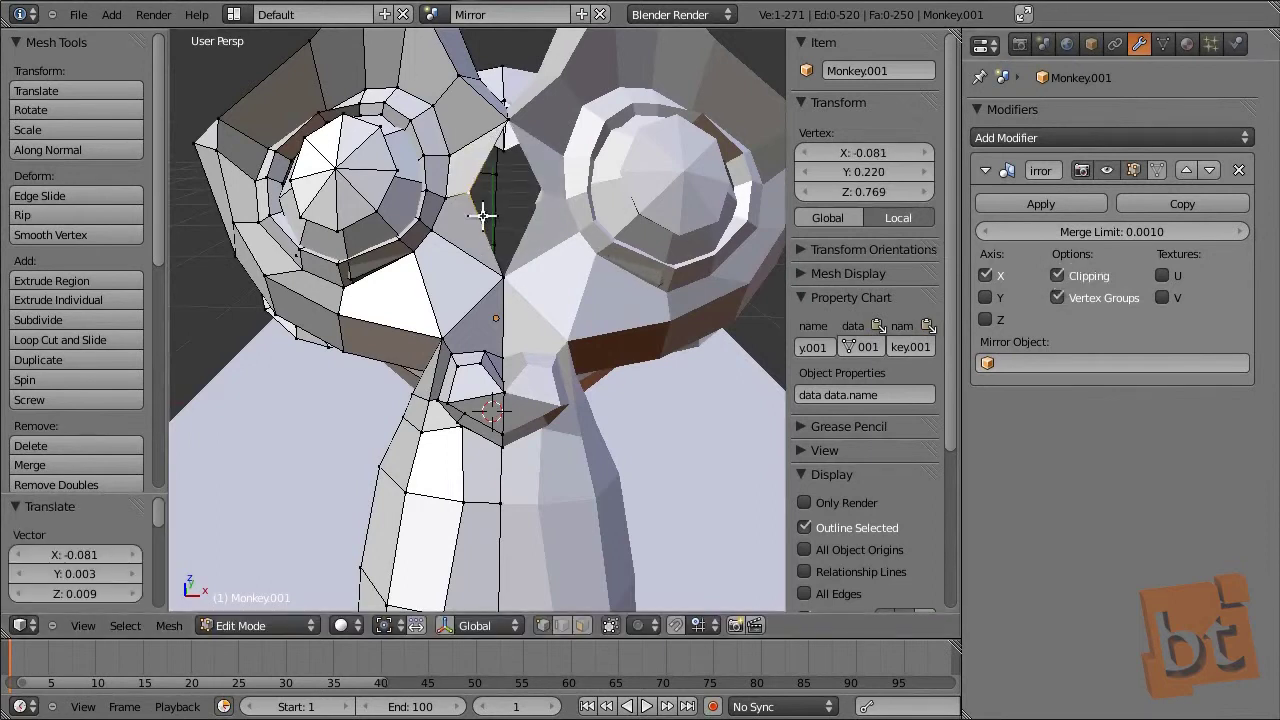
# Move the vertex between the eyes back onto the mirror plane at X 0.000, shift it slightly with Clipping on, and return to Object Mode
pyautogui.press('g')
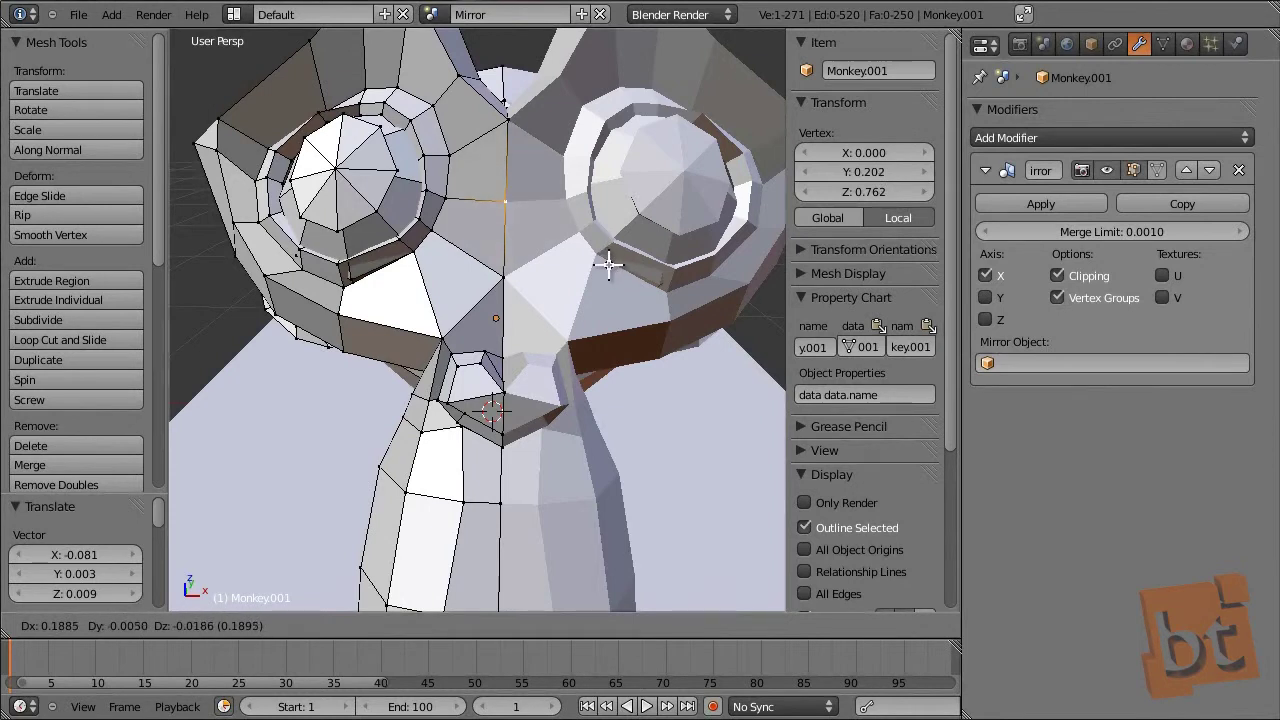
pyautogui.click(608, 263)
pyautogui.moveTo(526, 243); pyautogui.dragTo(613, 255, button='middle')
pyautogui.press('g')
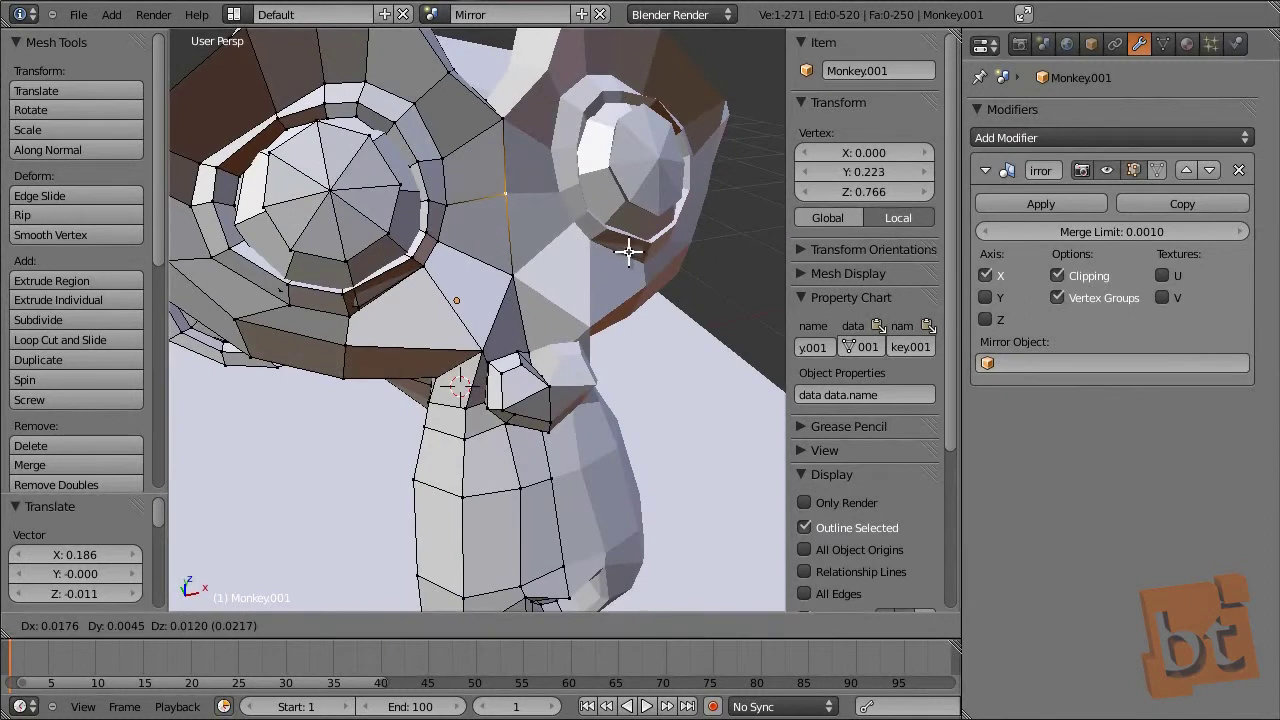
pyautogui.click(630, 250)
pyautogui.moveTo(545, 240)
pyautogui.mouseDown(button='middle')
pyautogui.moveTo(517, 240)
pyautogui.moveTo(485, 205)
pyautogui.moveTo(590, 200)
pyautogui.moveTo(540, 253)
pyautogui.mouseUp(button='middle')
pyautogui.scroll(-3, 531, 183)
pyautogui.press('Tab')
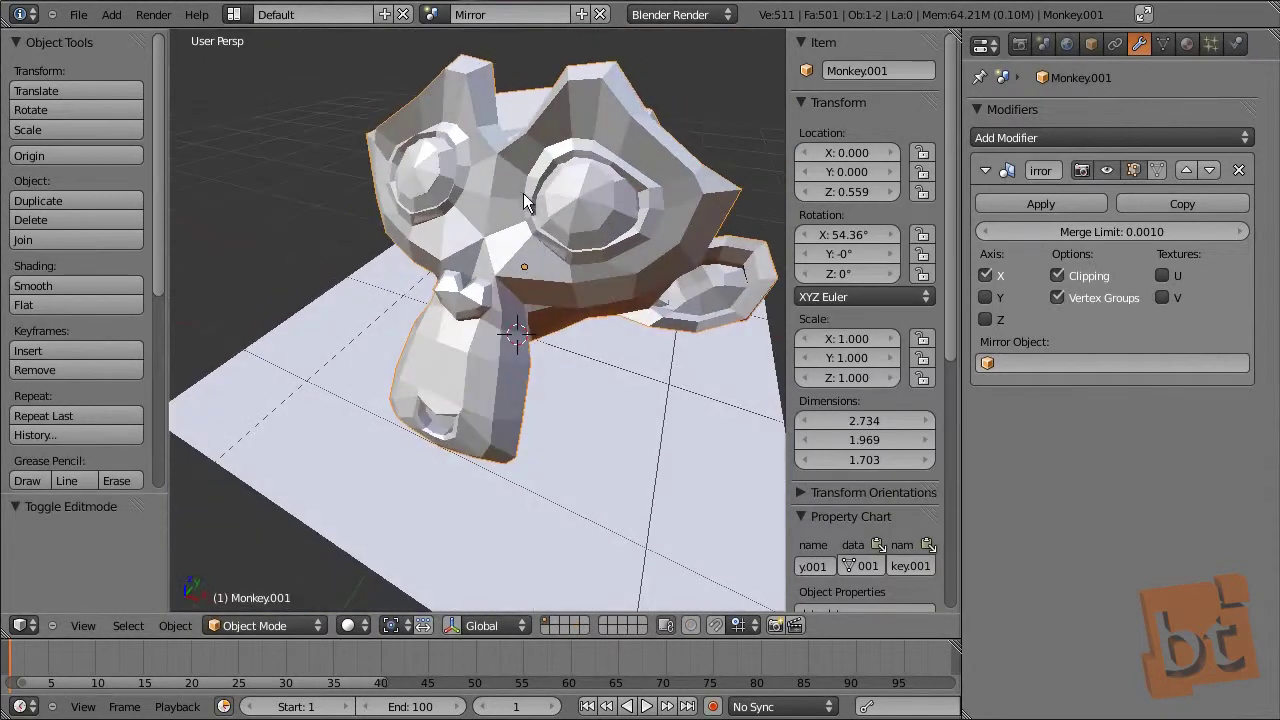
# Add a Subdivision Surface modifier to the monkey head and set its View subdivisions to 2
pyautogui.click(431, 14)
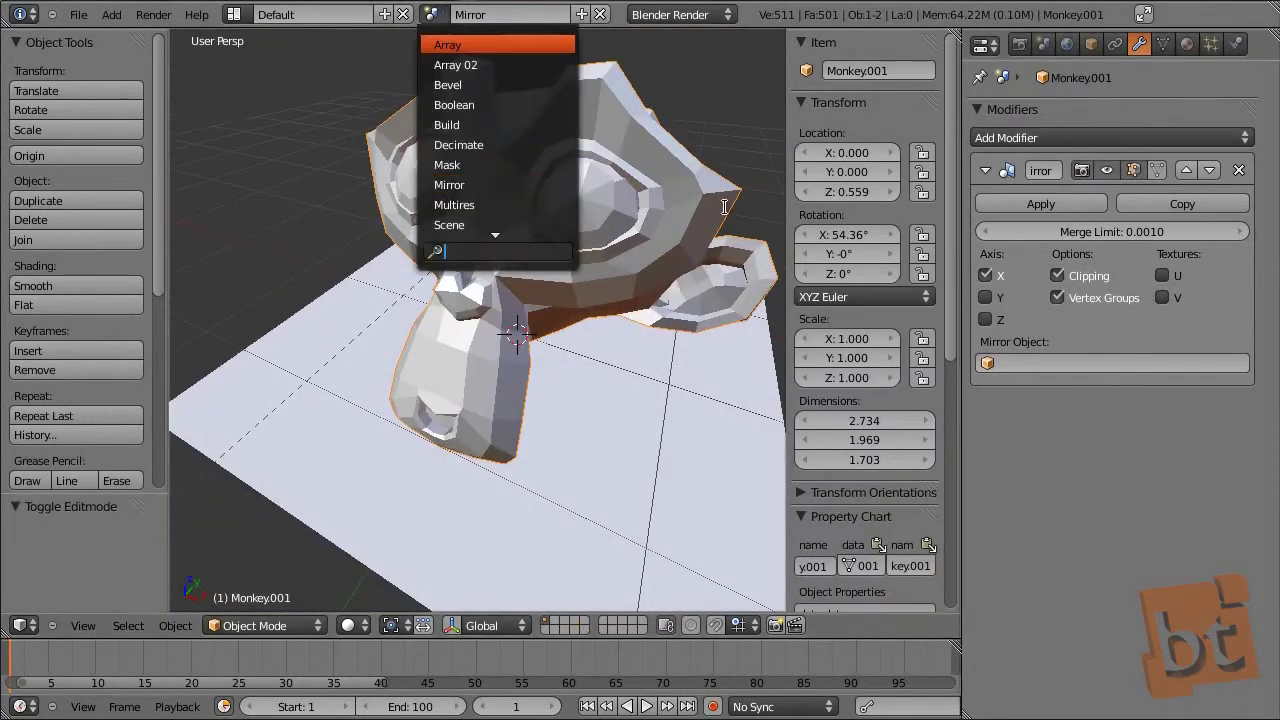
pyautogui.click(1119, 137)
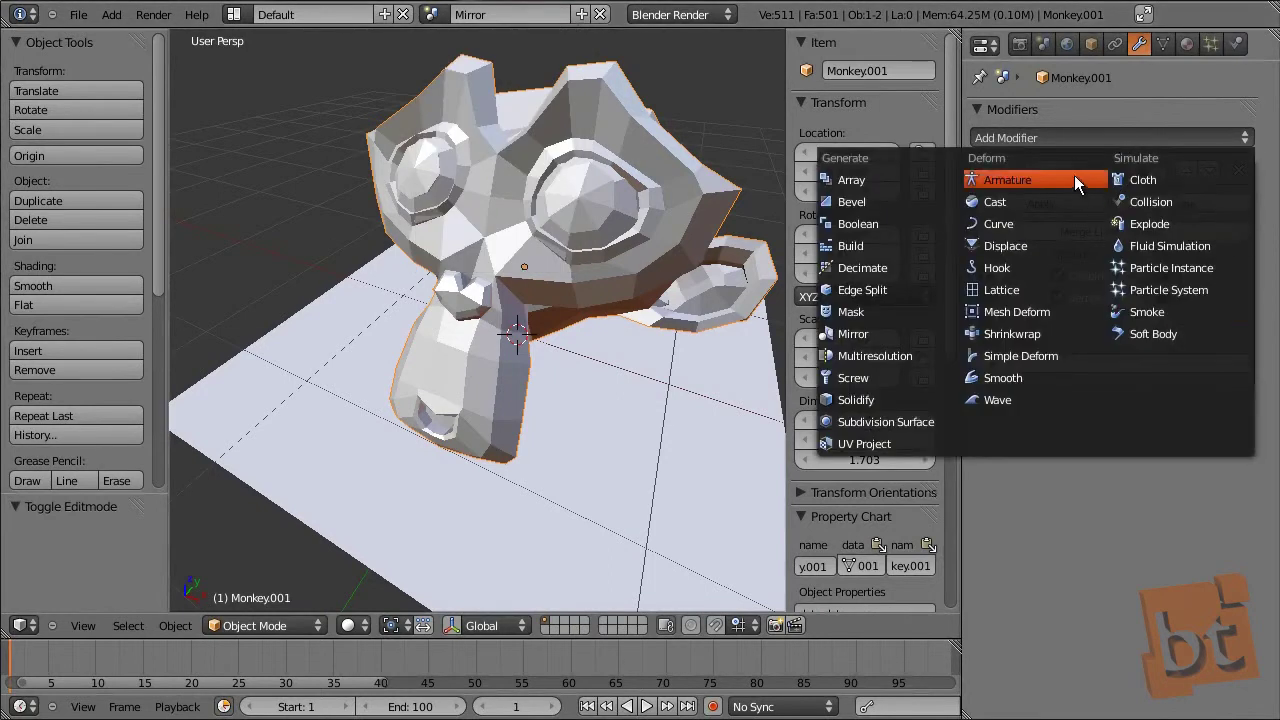
pyautogui.click(866, 422)
pyautogui.moveTo(667, 316); pyautogui.dragTo(634, 390, button='middle')
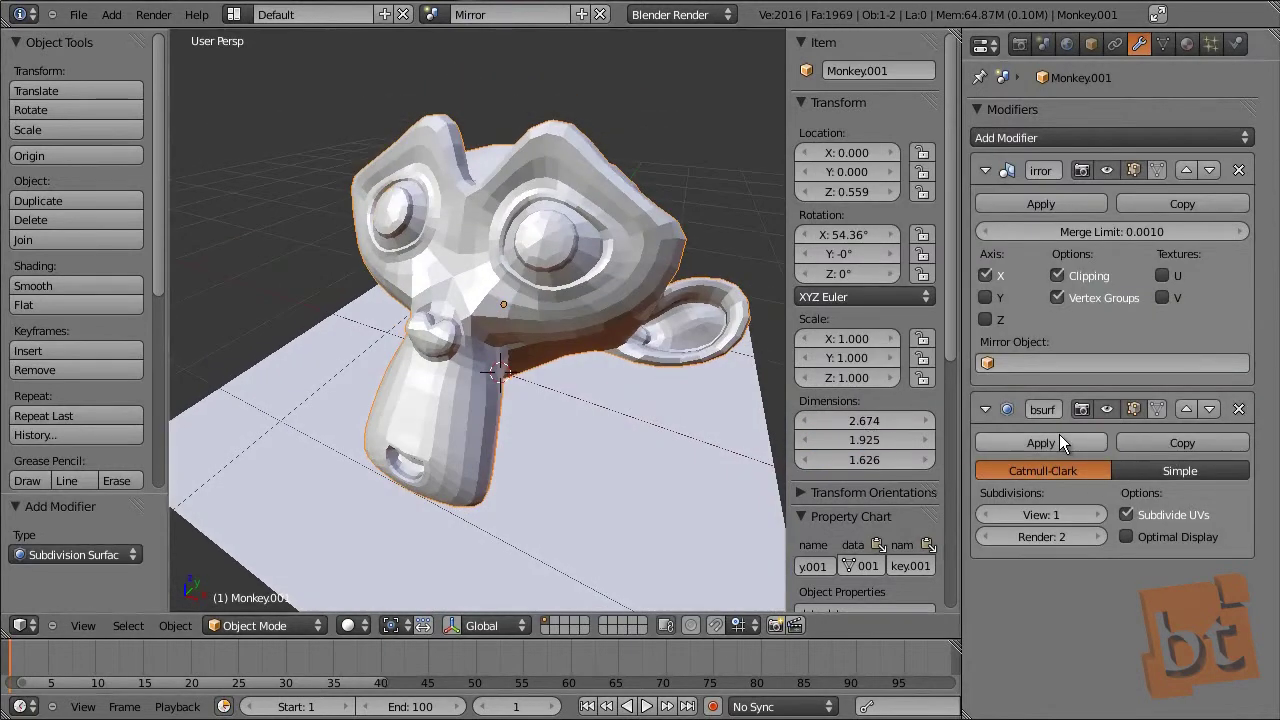
pyautogui.click(1097, 515)
pyautogui.moveTo(571, 313); pyautogui.dragTo(600, 332, button='middle')
# Move the Subdivision Surface modifier above the Mirror modifier and inspect the seam between the eyes and on the nose
pyautogui.click(1189, 410)
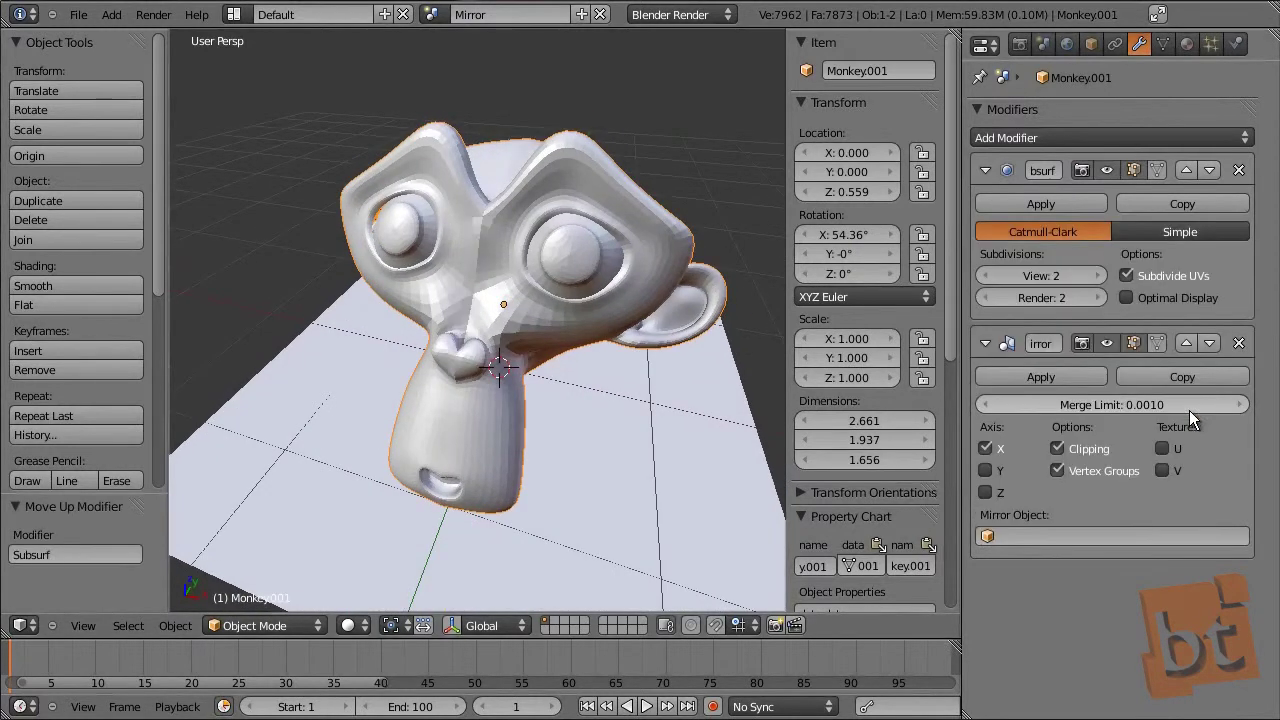
pyautogui.moveTo(563, 283); pyautogui.dragTo(578, 291, button='middle')
pyautogui.scroll(4, 578, 291)
pyautogui.moveTo(508, 206); pyautogui.dragTo(546, 289, button='middle')
pyautogui.moveTo(542, 424); pyautogui.dragTo(530, 273, button='middle')
pyautogui.scroll(2, 530, 273)
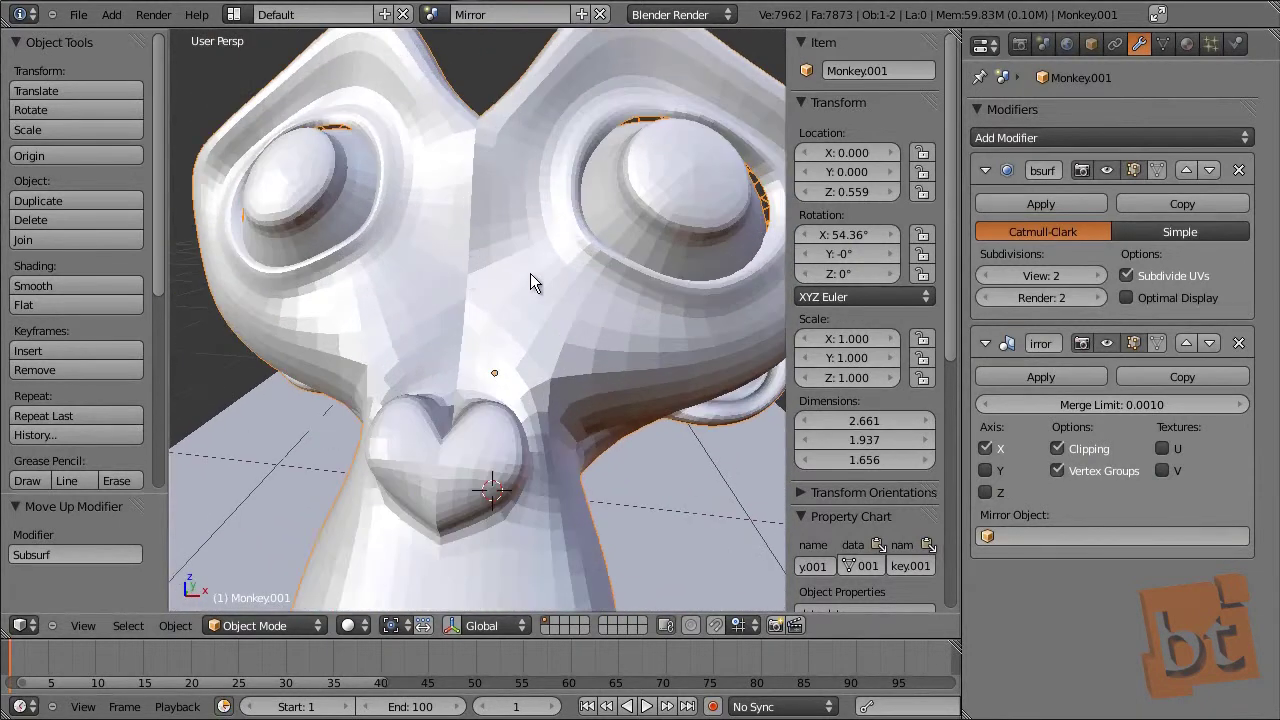
# Move the Mirror modifier above Subdivision Surface and back below it to compare the centre seam
pyautogui.click(1187, 344)
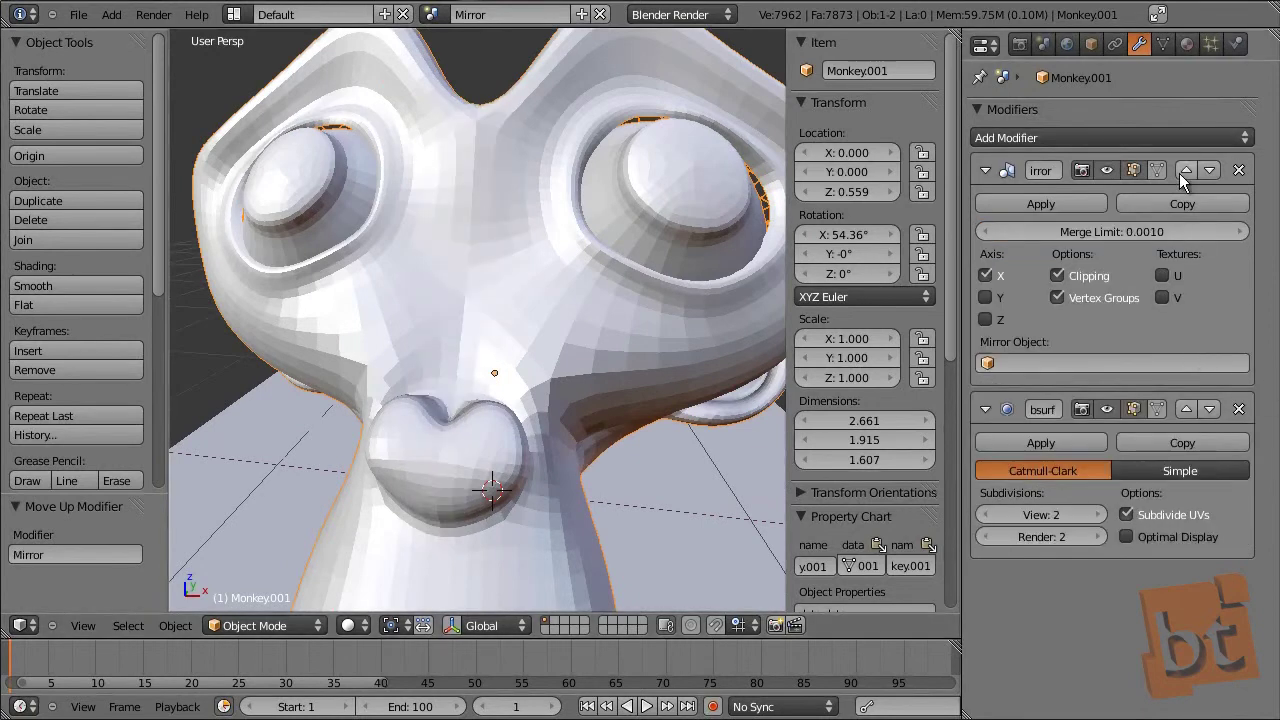
pyautogui.click(1209, 171)
pyautogui.moveTo(470, 290); pyautogui.dragTo(576, 259, button='middle')
pyautogui.scroll(-4, 553, 283)
pyautogui.scroll(2, 595, 339)
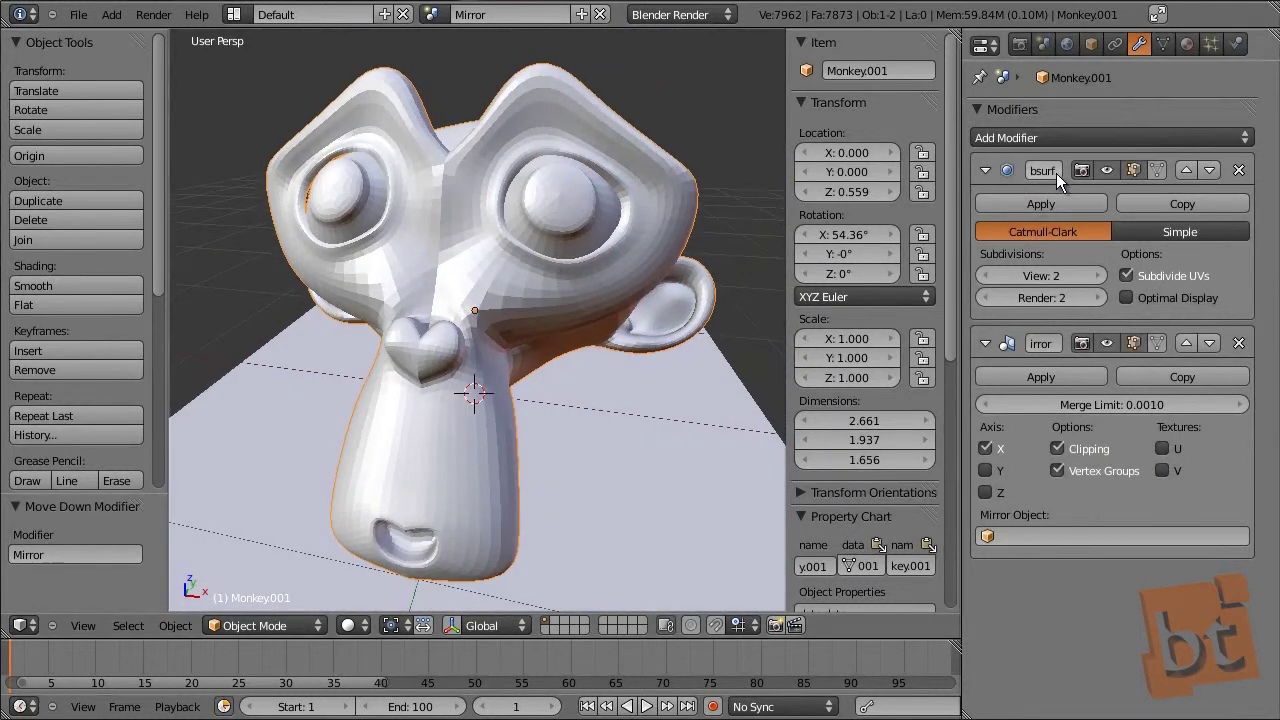
# Turn off the Mirror modifier's viewport display and examine the open centre edge of the subdivided half head
pyautogui.click(1108, 343)
pyautogui.moveTo(560, 300); pyautogui.dragTo(513, 160, button='middle')
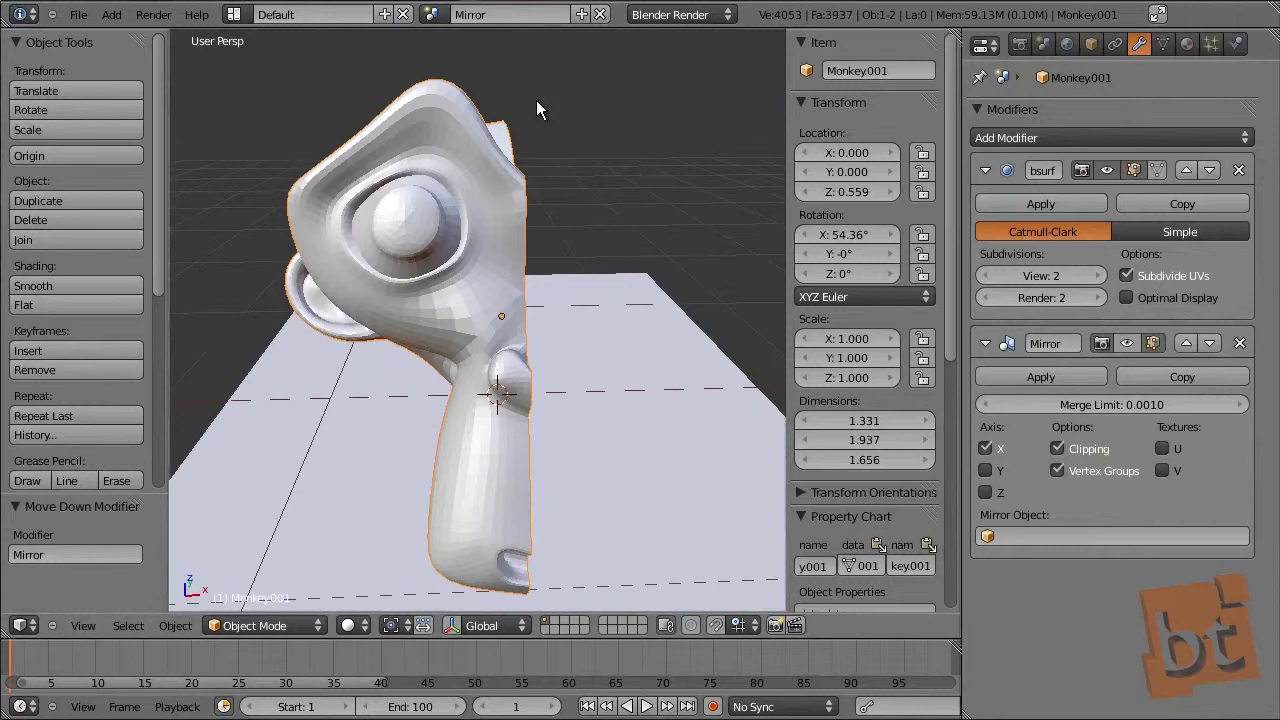
pyautogui.moveTo(577, 358); pyautogui.dragTo(553, 296, button='middle')
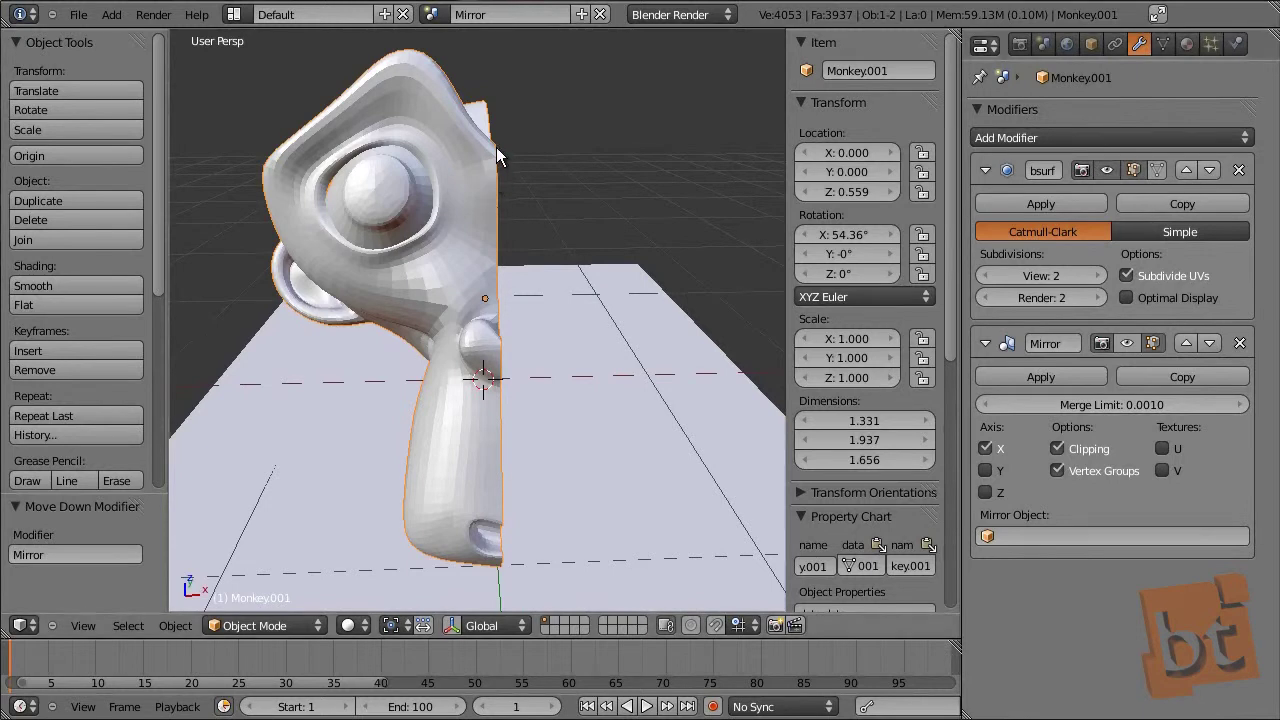
pyautogui.moveTo(497, 144); pyautogui.dragTo(533, 211, button='middle')
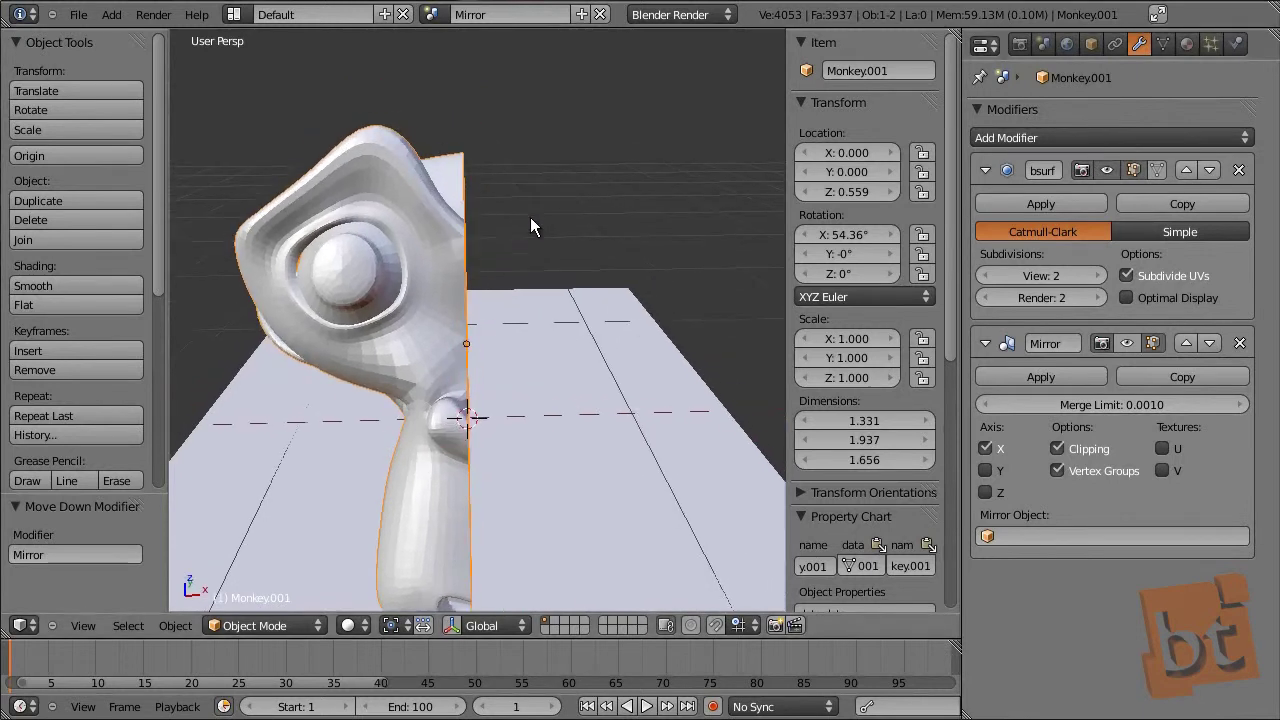
pyautogui.scroll(3, 466, 217)
pyautogui.moveTo(486, 263); pyautogui.dragTo(491, 208, button='middle')
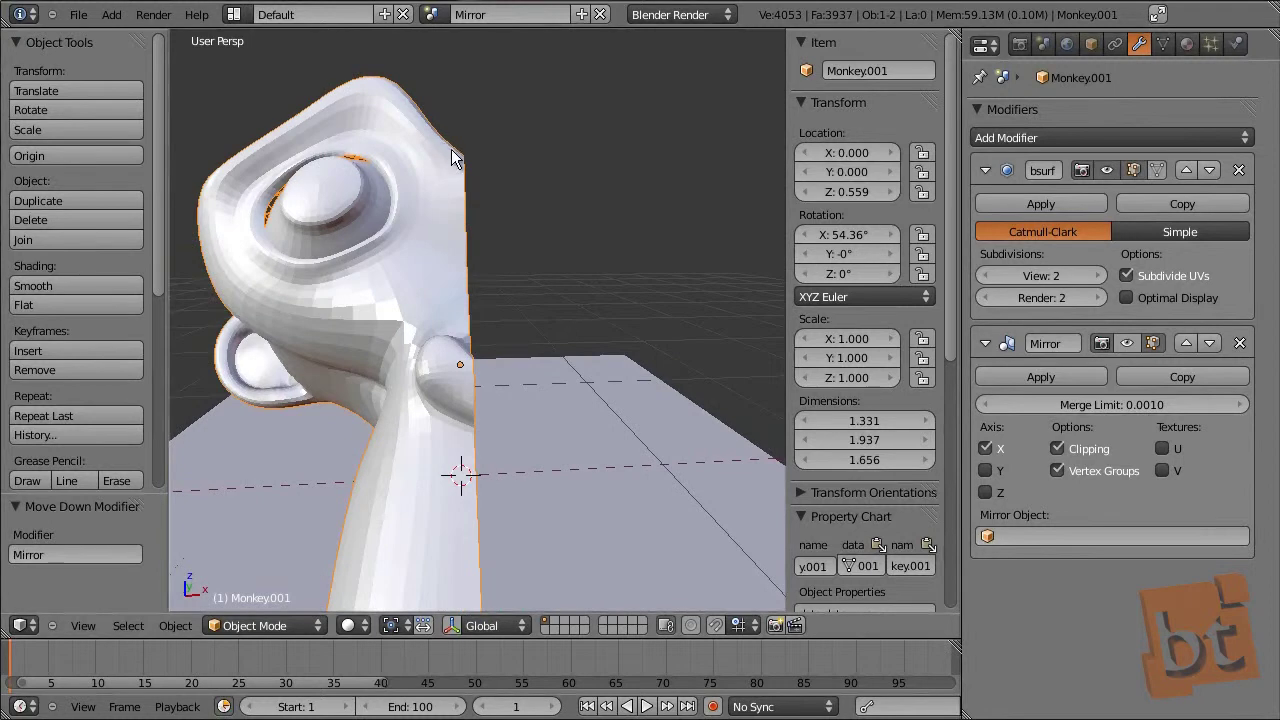
pyautogui.moveTo(474, 156); pyautogui.dragTo(499, 201, button='middle')
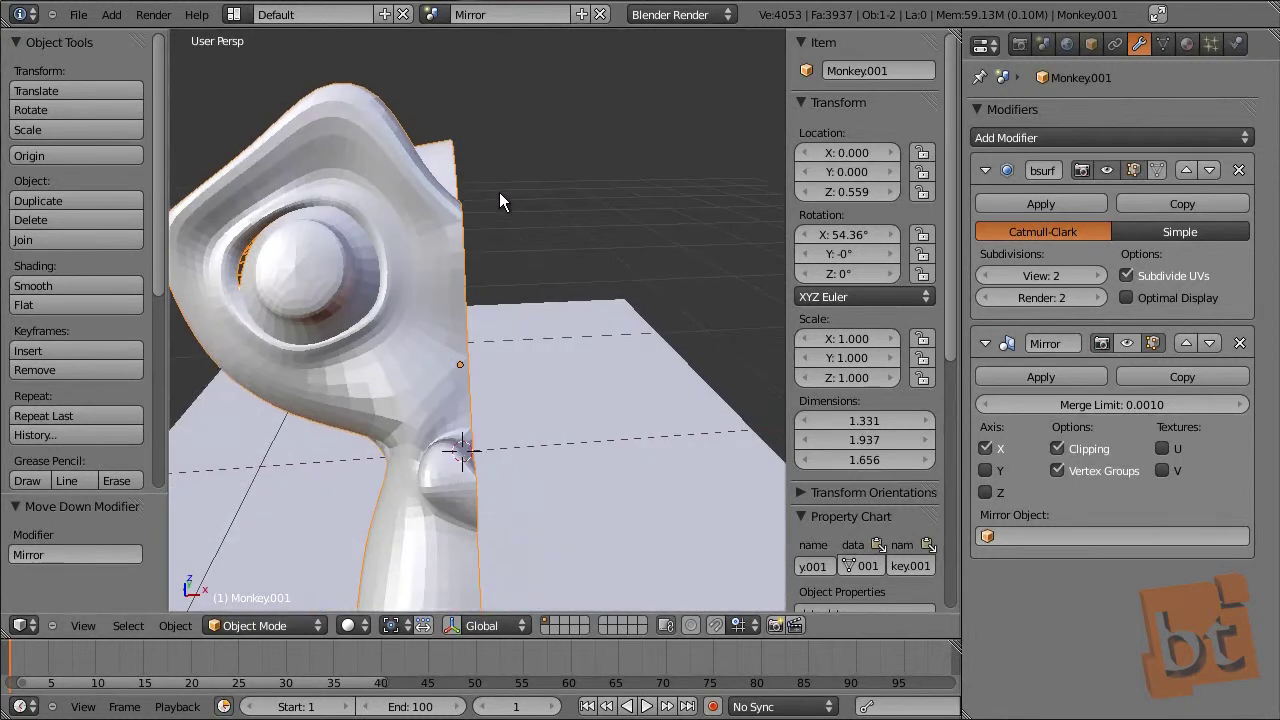
pyautogui.moveTo(465, 414); pyautogui.dragTo(534, 340, button='middle')
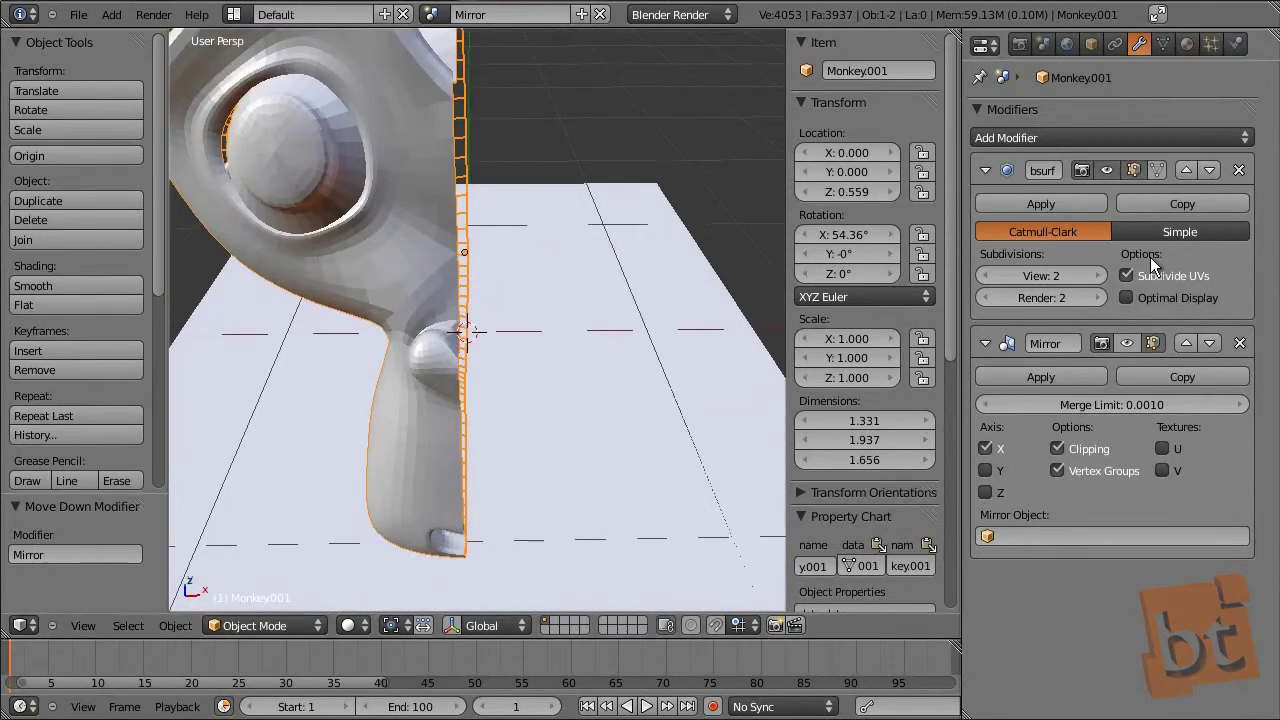
# Re-enable the Mirror modifier's viewport display and move it above the Subdivision Surface modifier
pyautogui.click(1124, 343)
pyautogui.moveTo(595, 250); pyautogui.dragTo(589, 295, button='middle')
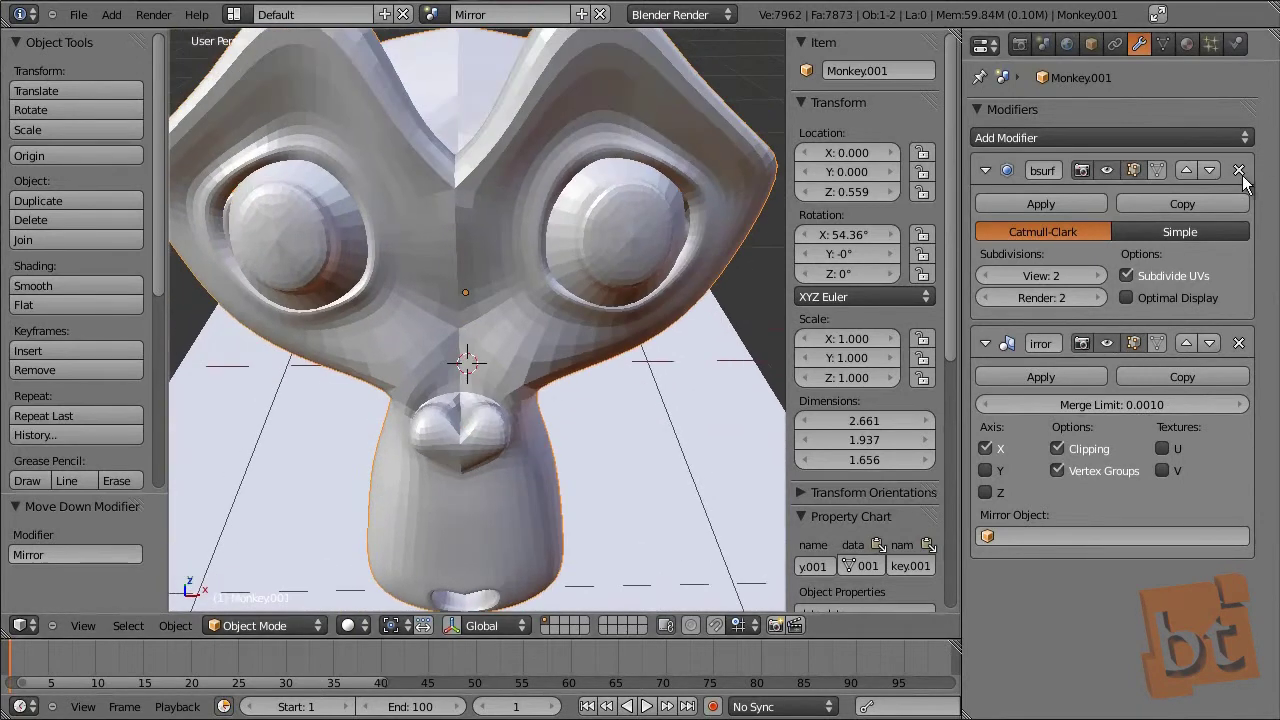
pyautogui.click(1186, 343)
pyautogui.scroll(-5, 542, 426)
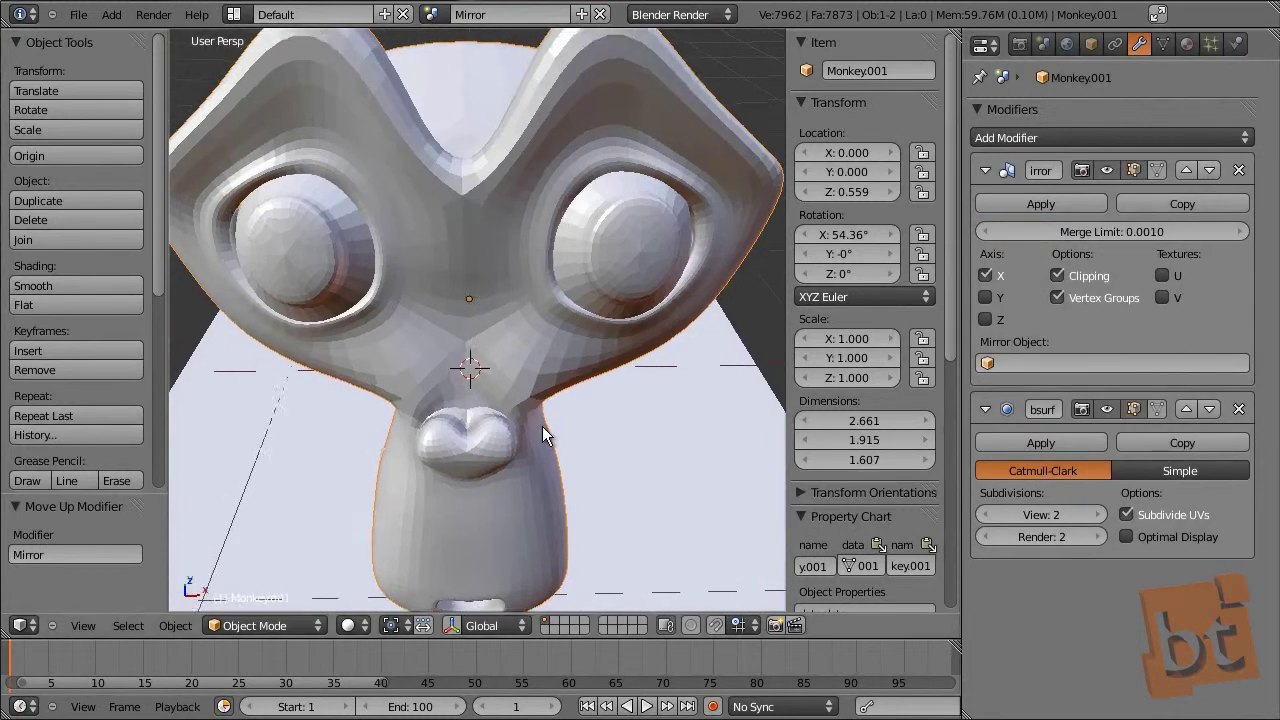
pyautogui.moveTo(666, 447); pyautogui.dragTo(603, 351, button='middle')
# Switch to the Screw scene, select the vase profile curve and inspect its shape
pyautogui.click(430, 13)
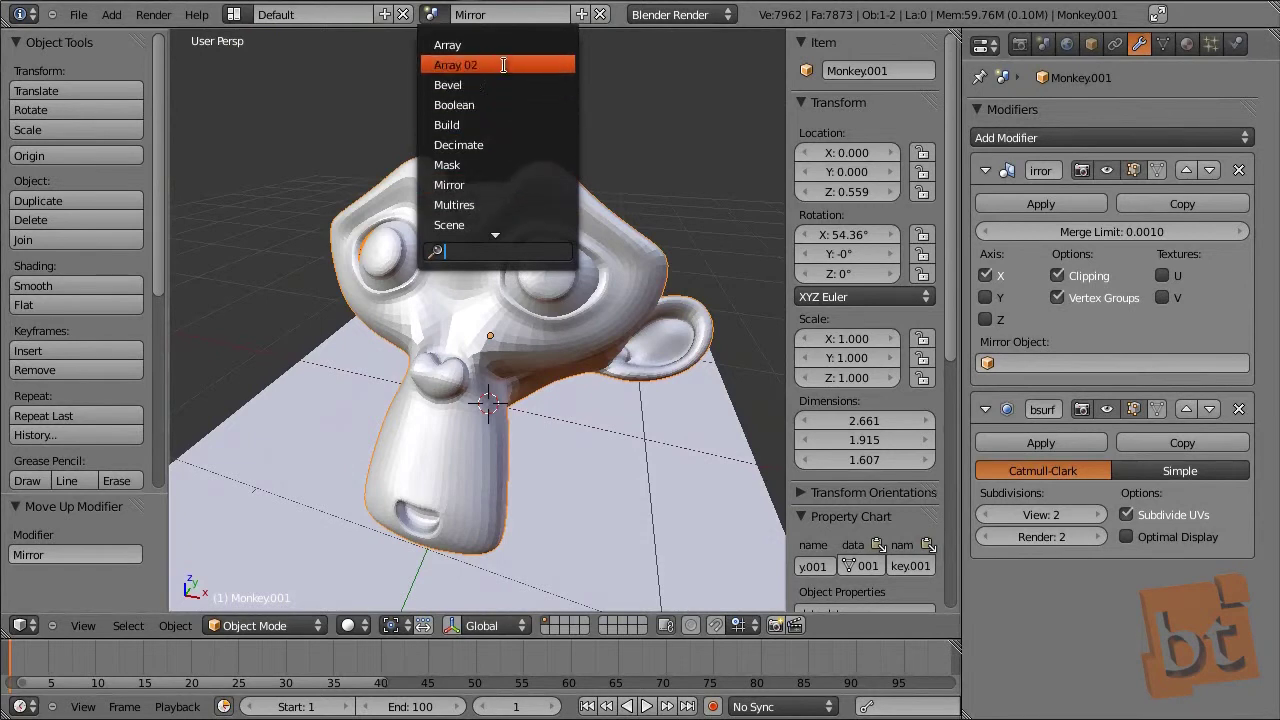
pyautogui.moveTo(516, 216)
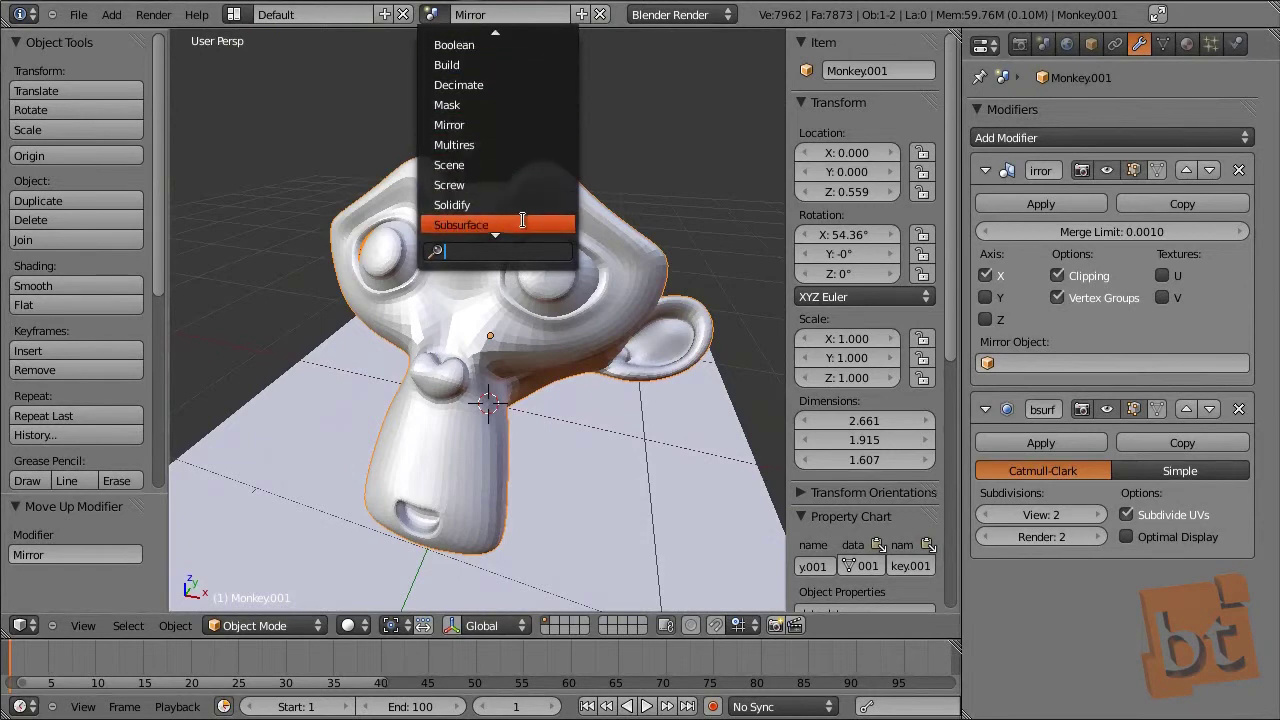
pyautogui.click(519, 162)
pyautogui.moveTo(556, 325); pyautogui.dragTo(588, 170, button='middle')
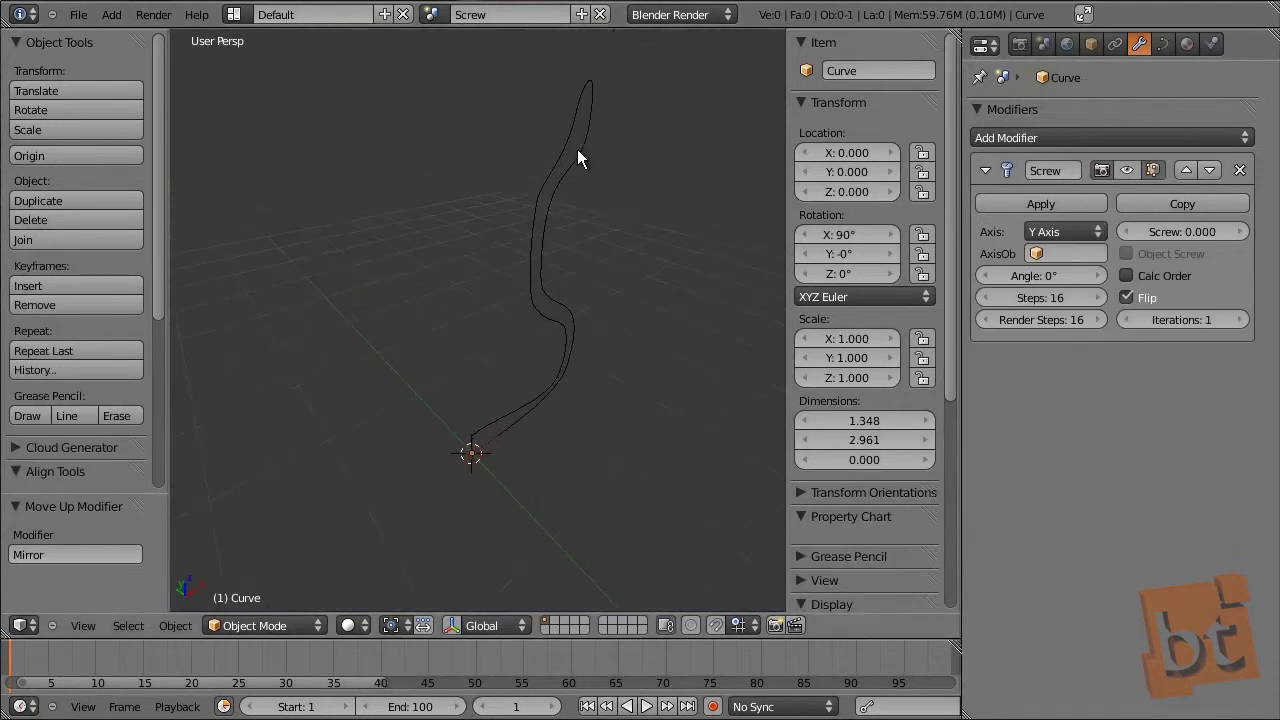
pyautogui.rightClick(587, 176)
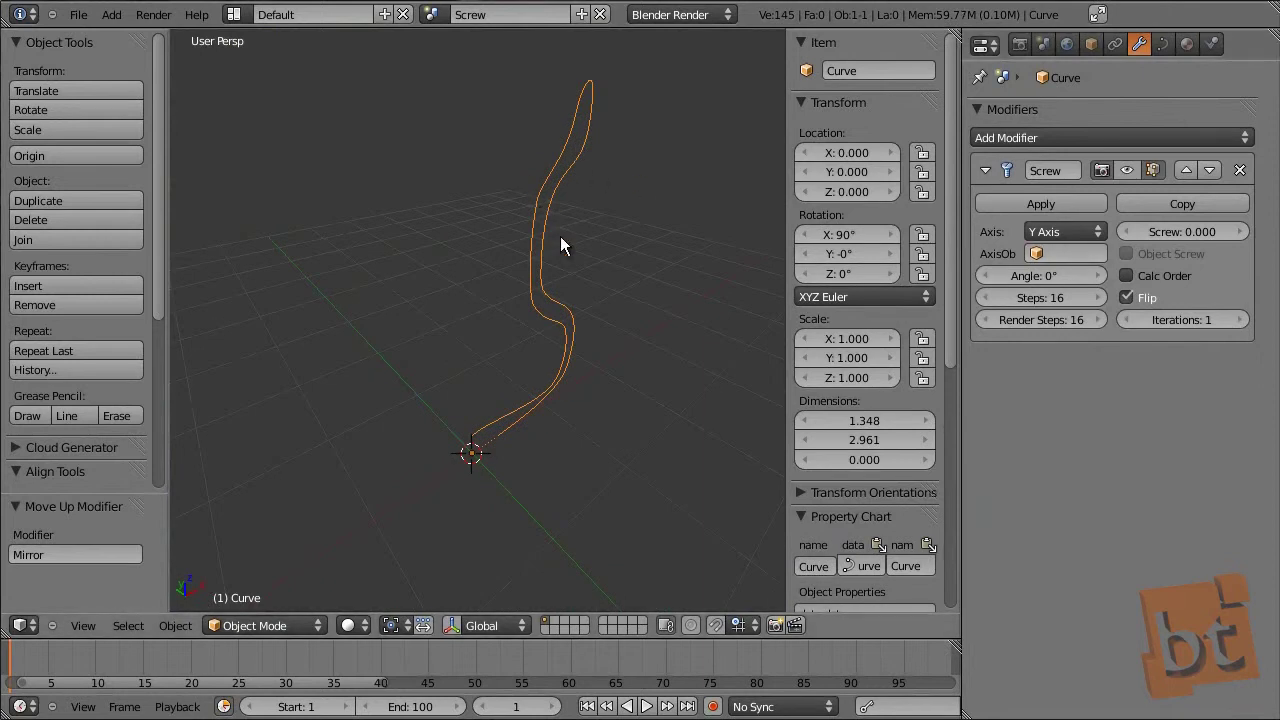
pyautogui.moveTo(561, 245); pyautogui.dragTo(573, 288, button='middle')
pyautogui.moveTo(580, 403); pyautogui.dragTo(568, 297, button='middle')
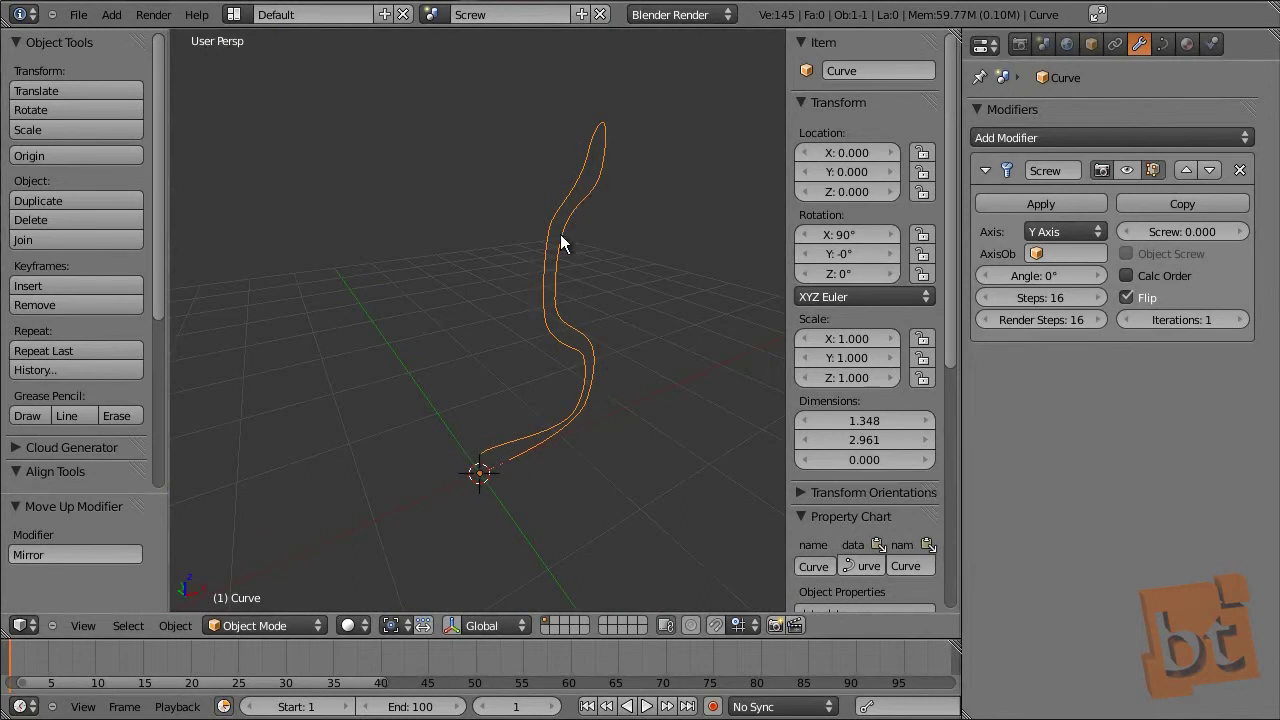
pyautogui.moveTo(500, 447); pyautogui.dragTo(665, 422, button='middle')
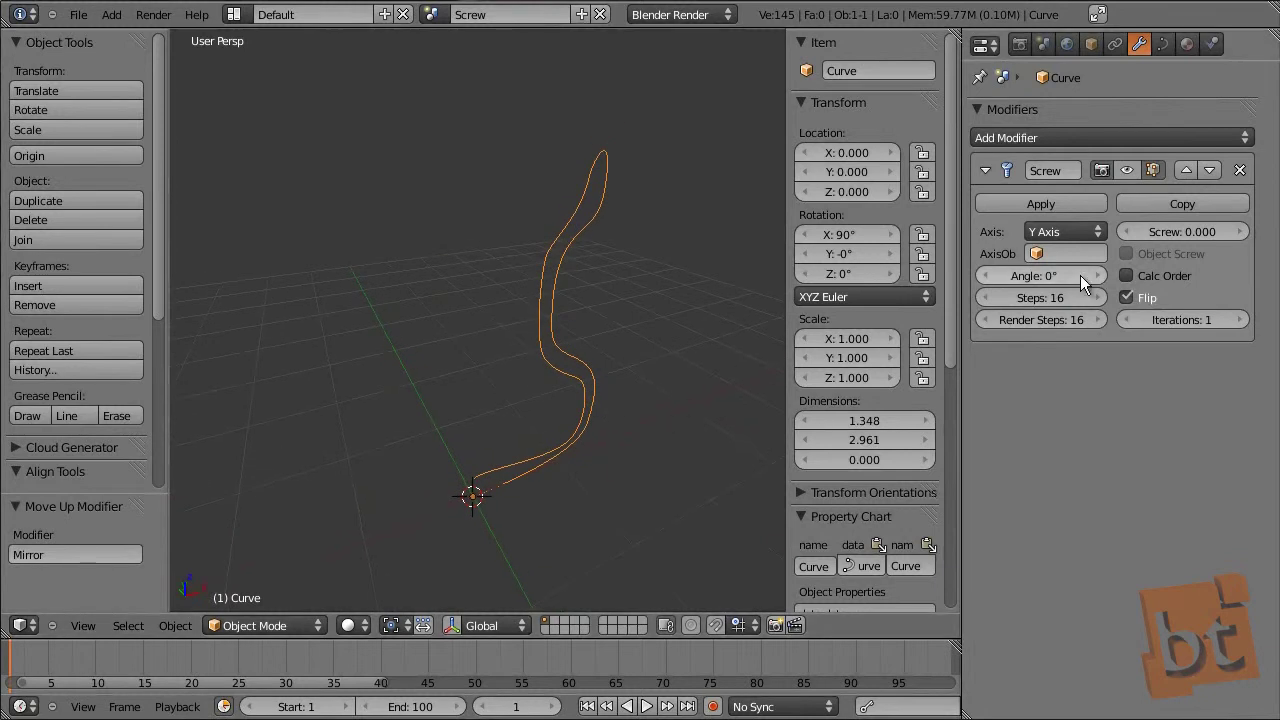
# Enable the Screw modifier's viewport display on the profile curve and set its Angle to 360°
pyautogui.click(1127, 170)
pyautogui.moveTo(638, 244); pyautogui.dragTo(621, 274, button='middle')
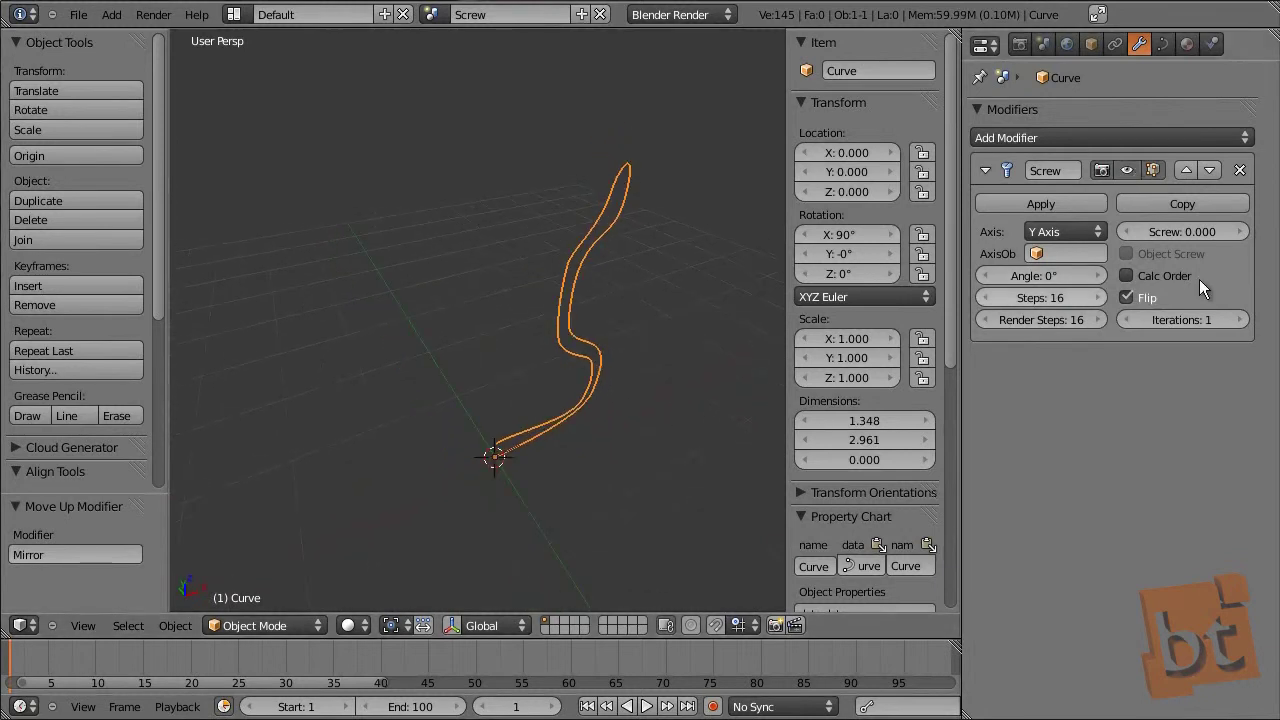
pyautogui.moveTo(1038, 276); pyautogui.dragTo(136, 254)
pyautogui.moveTo(1229, 268); pyautogui.dragTo(1092, 290)
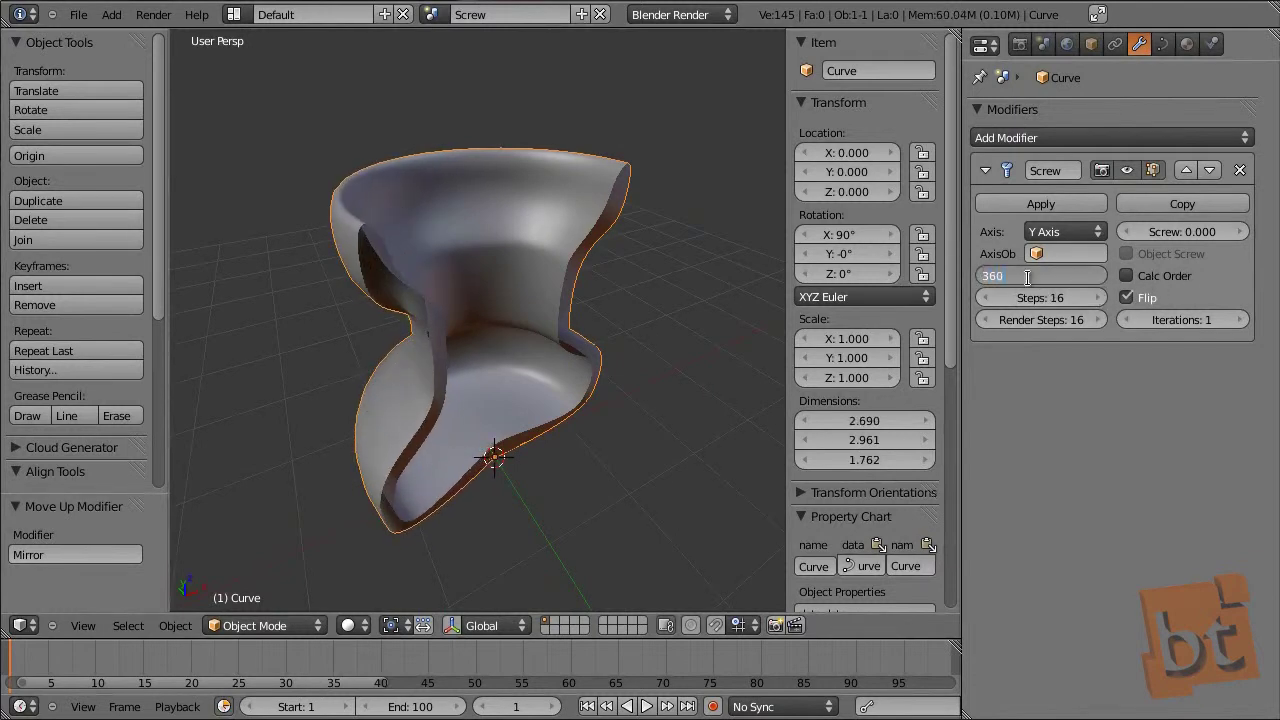
pyautogui.press('Return')
pyautogui.moveTo(590, 298); pyautogui.dragTo(598, 362, button='middle')
pyautogui.scroll(-3, 583, 306)
# In Edit Mode, rotate the control point at the vase's outer rim about 13°, and return to Object Mode with the whole vase framed
pyautogui.press('Tab')
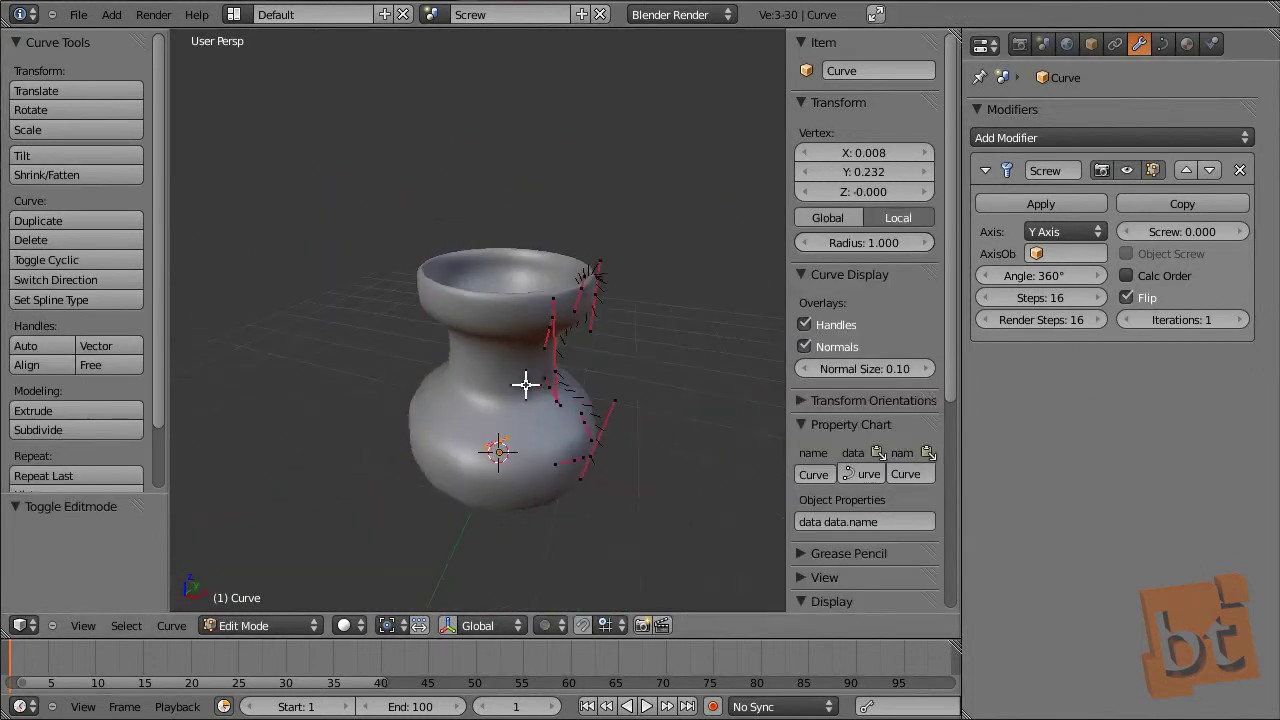
pyautogui.scroll(7, 634, 409)
pyautogui.rightClick(532, 230)
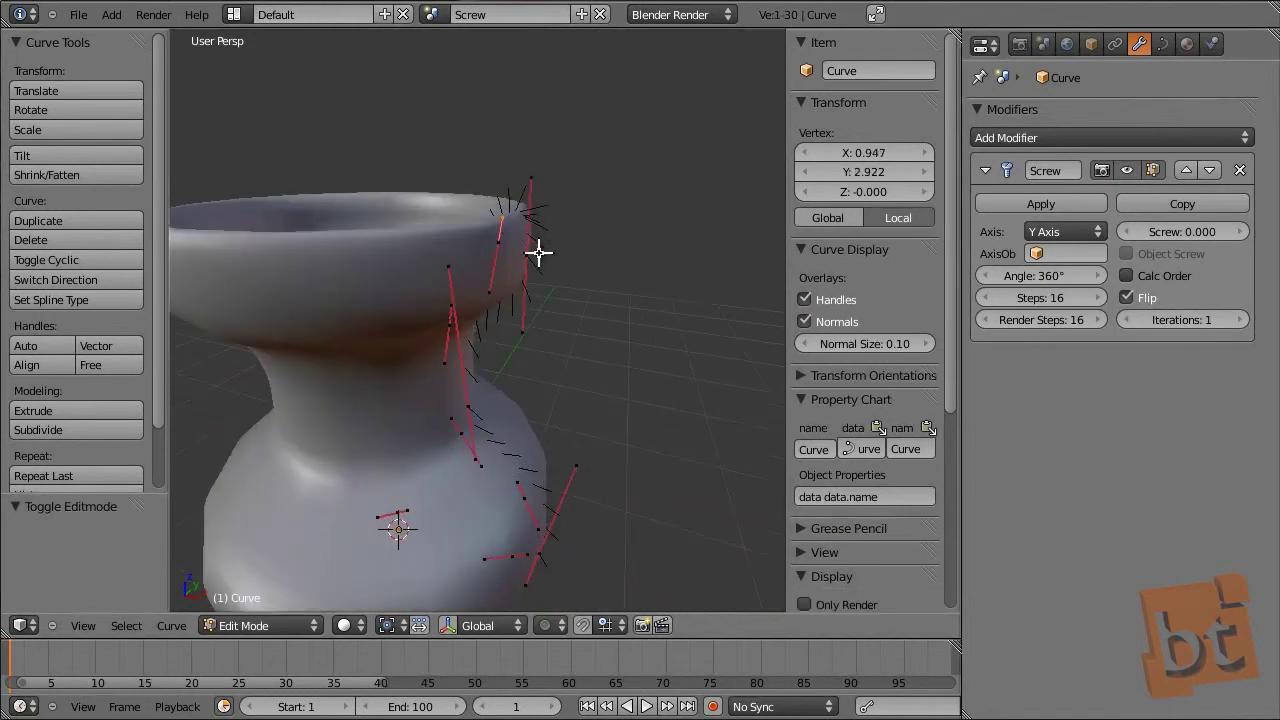
pyautogui.press('r')
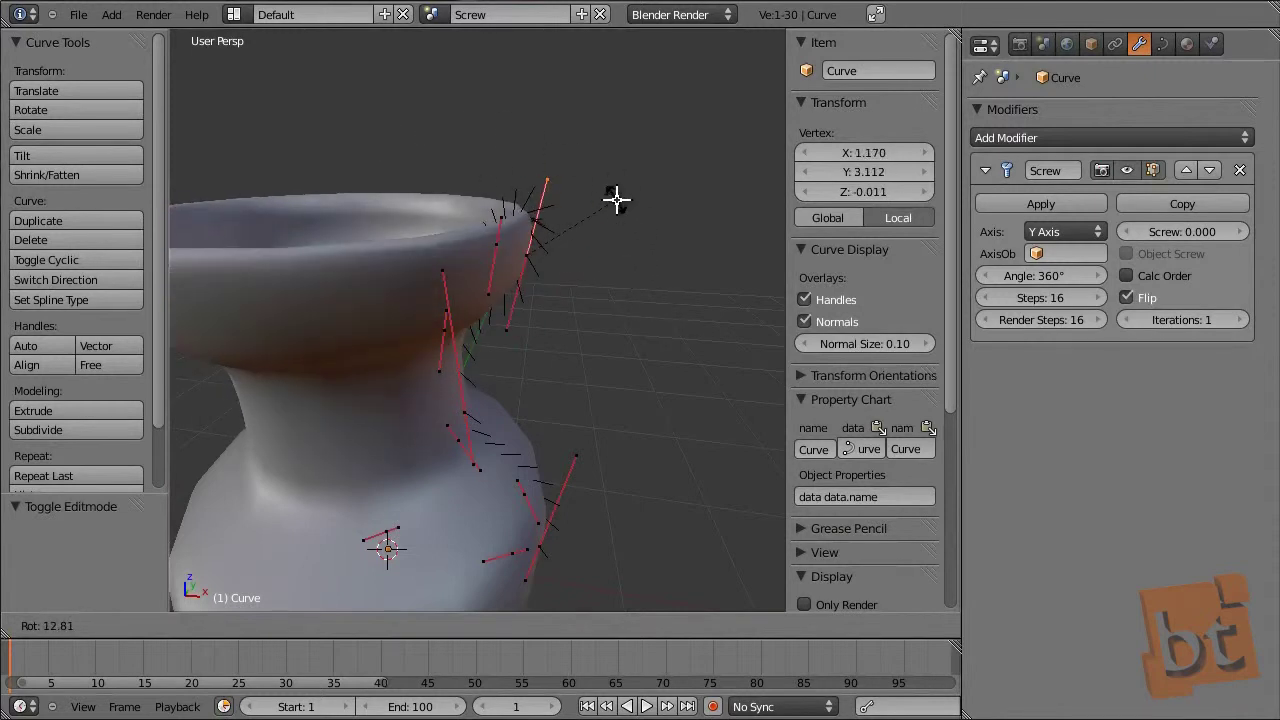
pyautogui.click(616, 200)
pyautogui.press('Tab')
pyautogui.press('KP_Decimal')
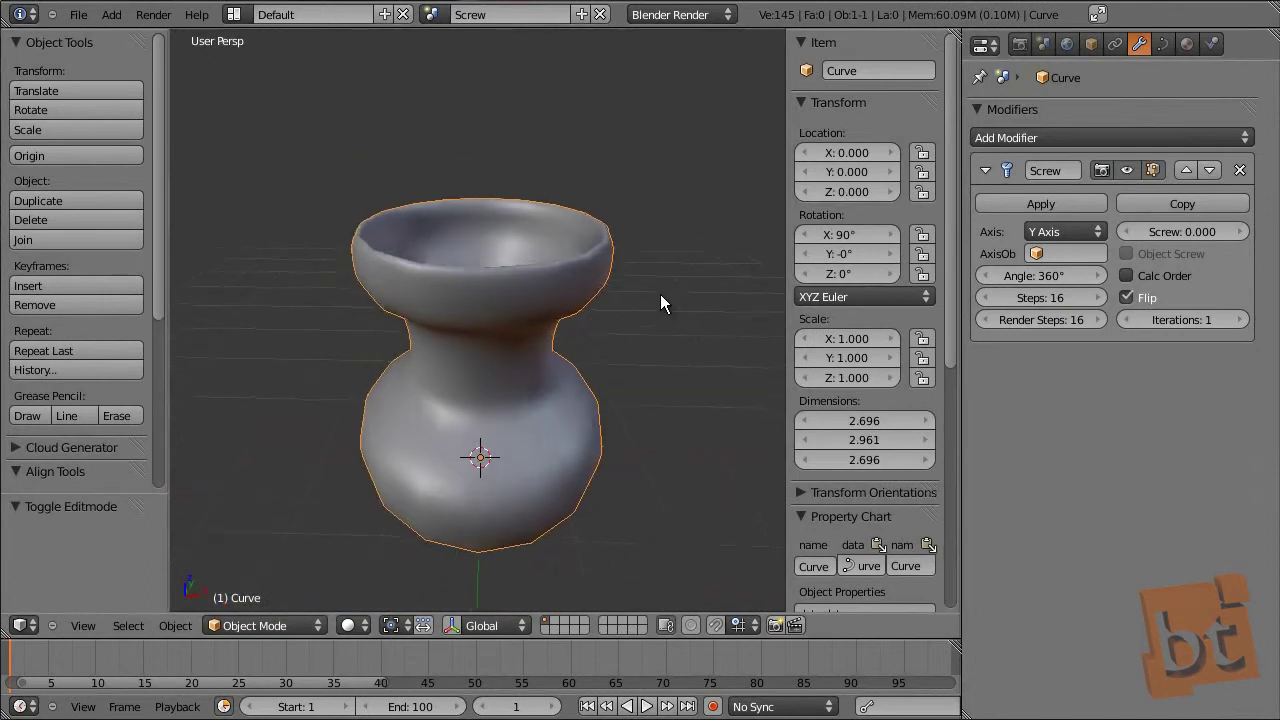
# Turn the vase into a twisted column by setting the Screw modifier's Steps to 41, Angle to 1541° and Screw to 11.700
pyautogui.moveTo(1054, 294)
pyautogui.mouseDown()
pyautogui.moveTo(1025, 292)
pyautogui.moveTo(1072, 302)
pyautogui.mouseUp()
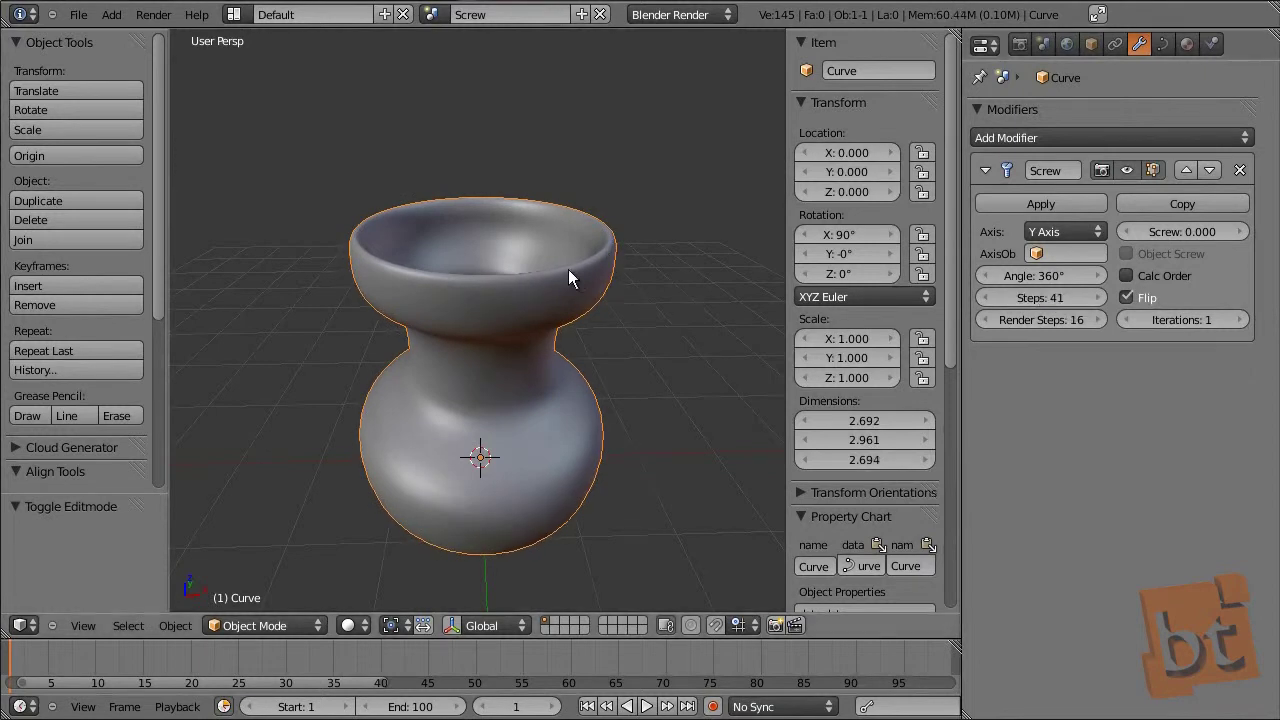
pyautogui.moveTo(1171, 235); pyautogui.dragTo(1200, 241)
pyautogui.moveTo(520, 350); pyautogui.dragTo(566, 406, button='middle')
pyautogui.moveTo(1183, 230); pyautogui.dragTo(1179, 231)
pyautogui.moveTo(1033, 274); pyautogui.dragTo(943, 151)
pyautogui.moveTo(1167, 233); pyautogui.dragTo(1240, 233)
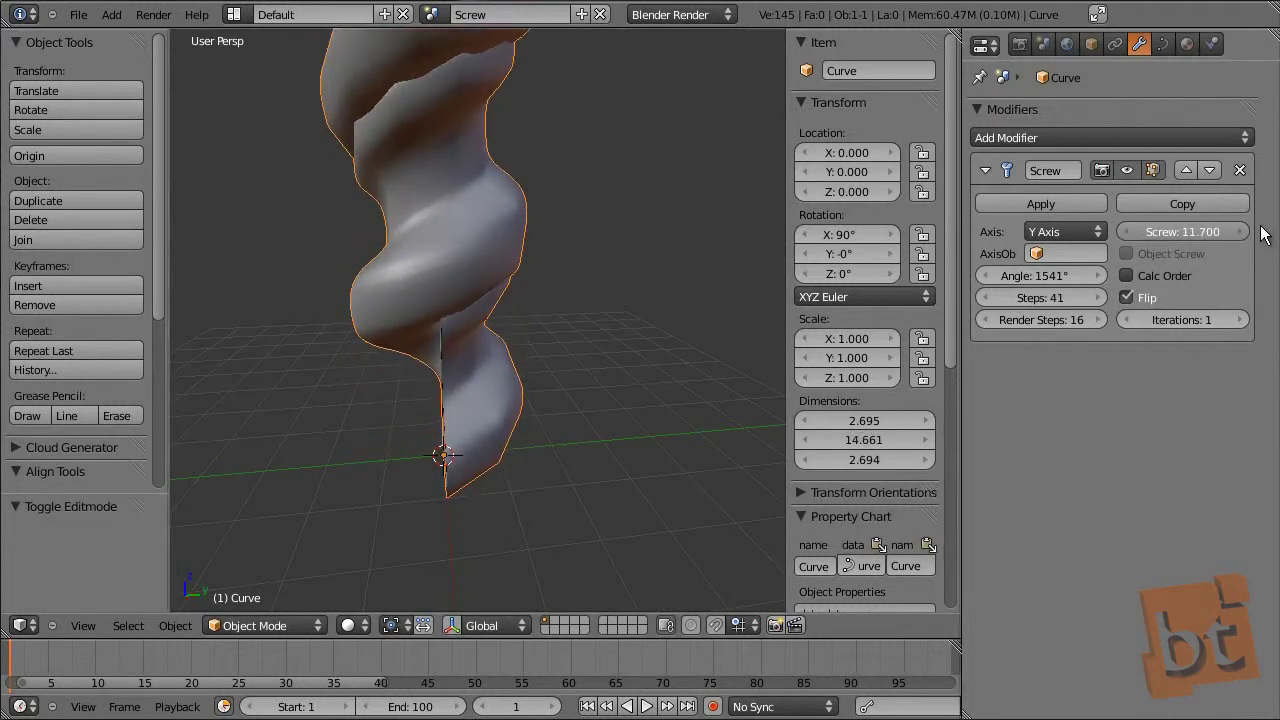
pyautogui.moveTo(600, 217); pyautogui.dragTo(488, 343, button='middle')
pyautogui.scroll(-6, 488, 343)
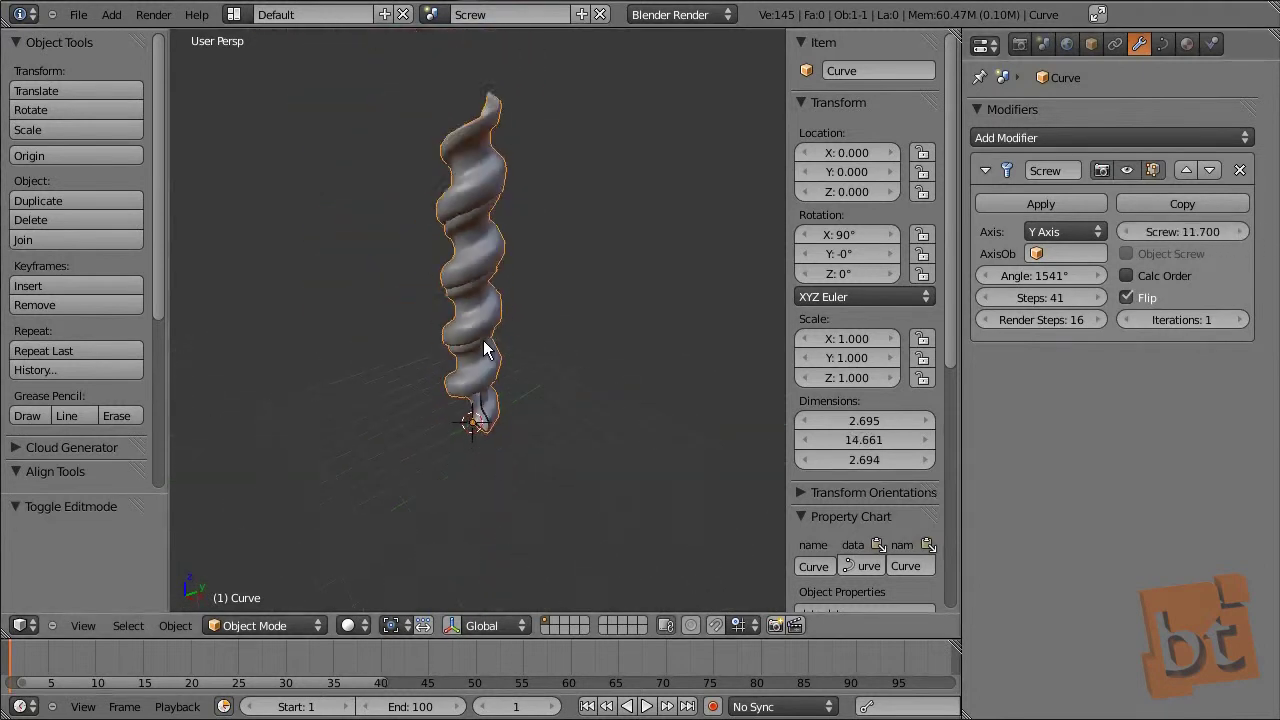
pyautogui.scroll(3, 629, 358)
pyautogui.moveTo(651, 314); pyautogui.dragTo(550, 287, button='middle')
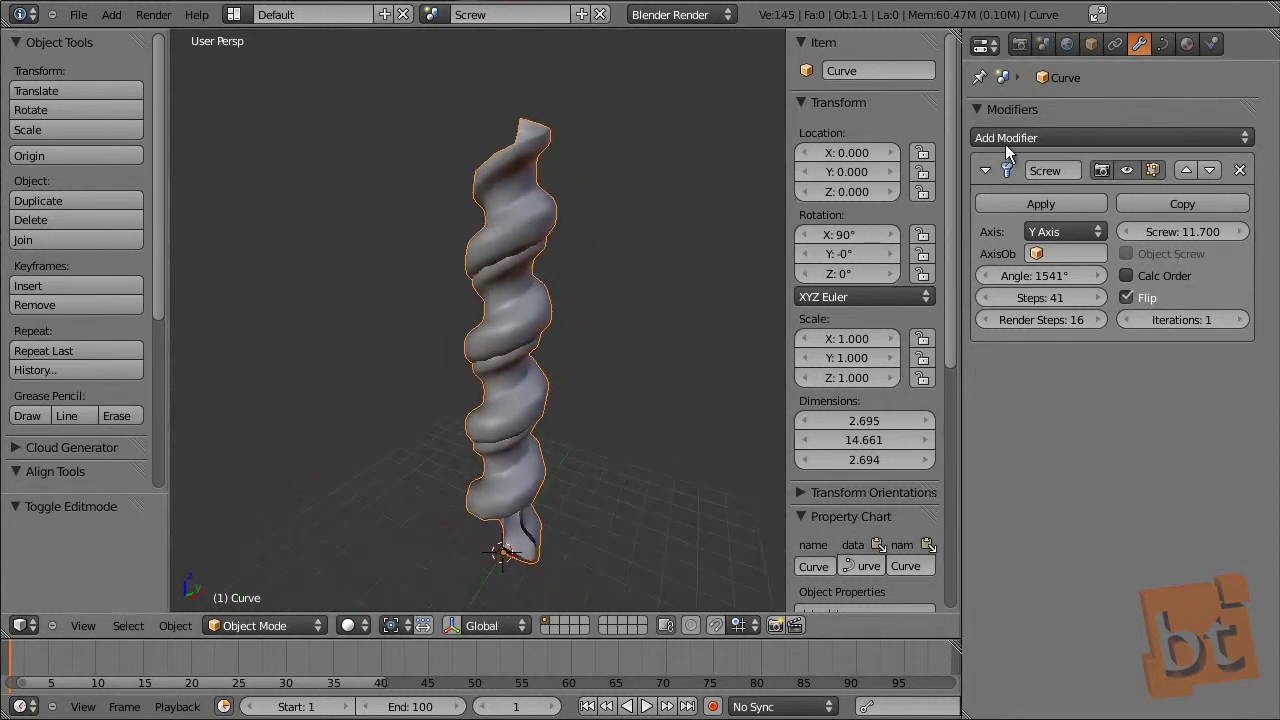
# Add a Simple Deform modifier to the twisted column and set it to Bend with a Factor of -0.44
pyautogui.click(1134, 137)
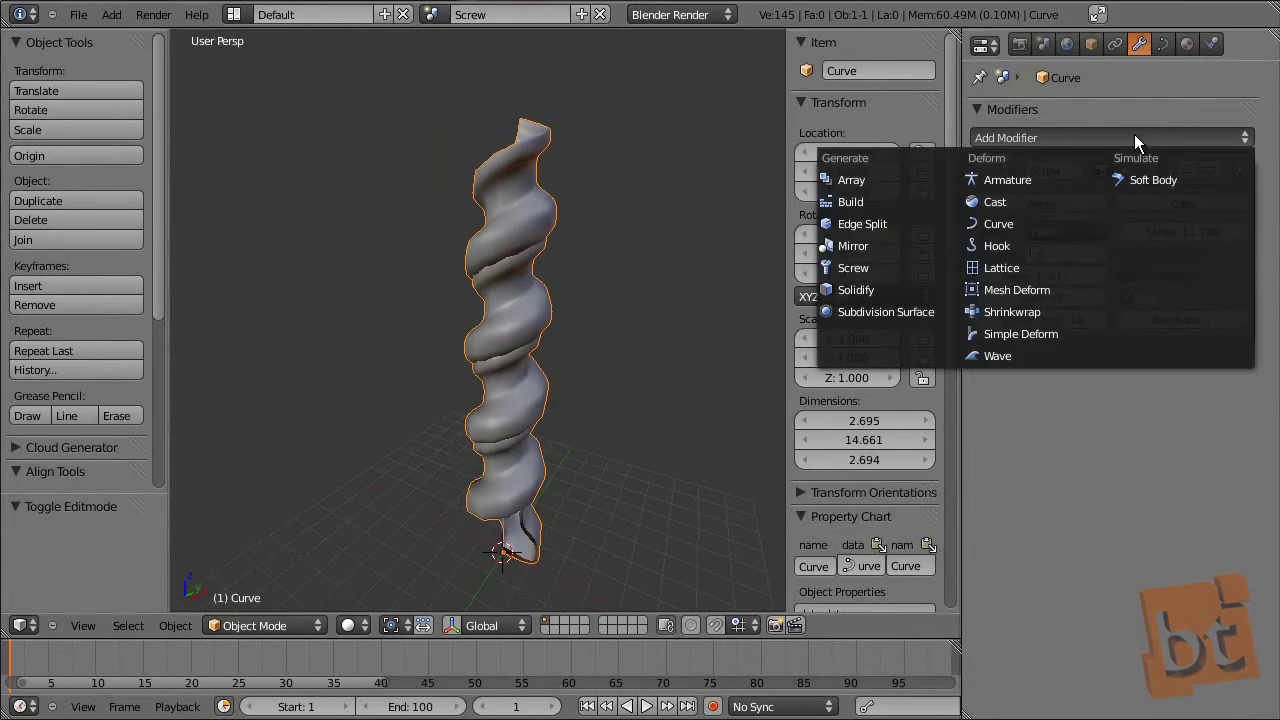
pyautogui.click(1005, 334)
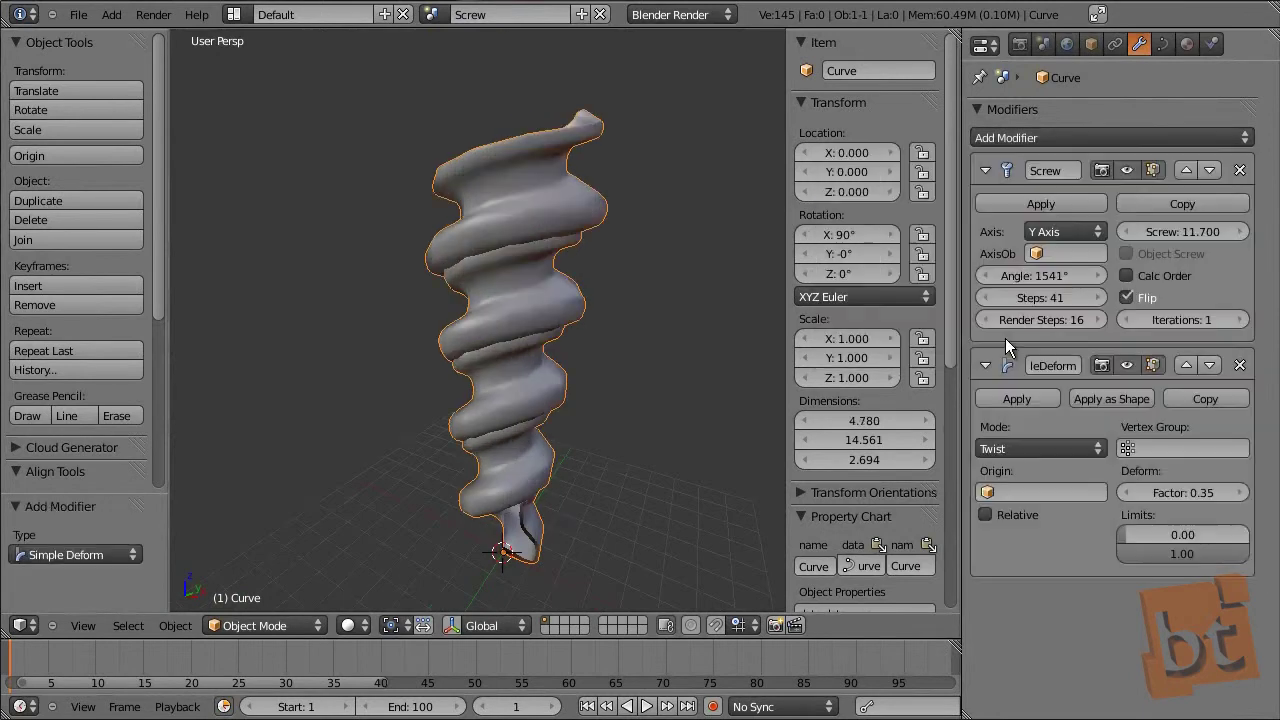
pyautogui.click(1087, 448)
pyautogui.click(1027, 404)
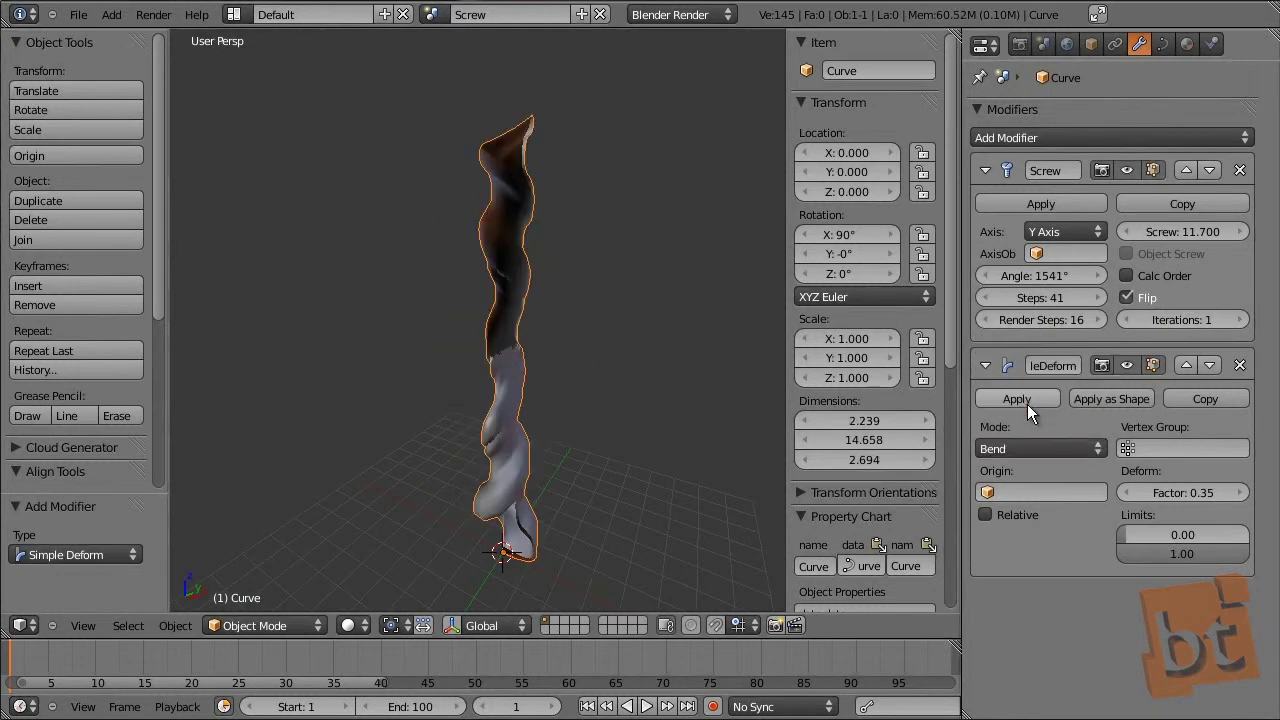
pyautogui.moveTo(1186, 497); pyautogui.dragTo(1096, 510)
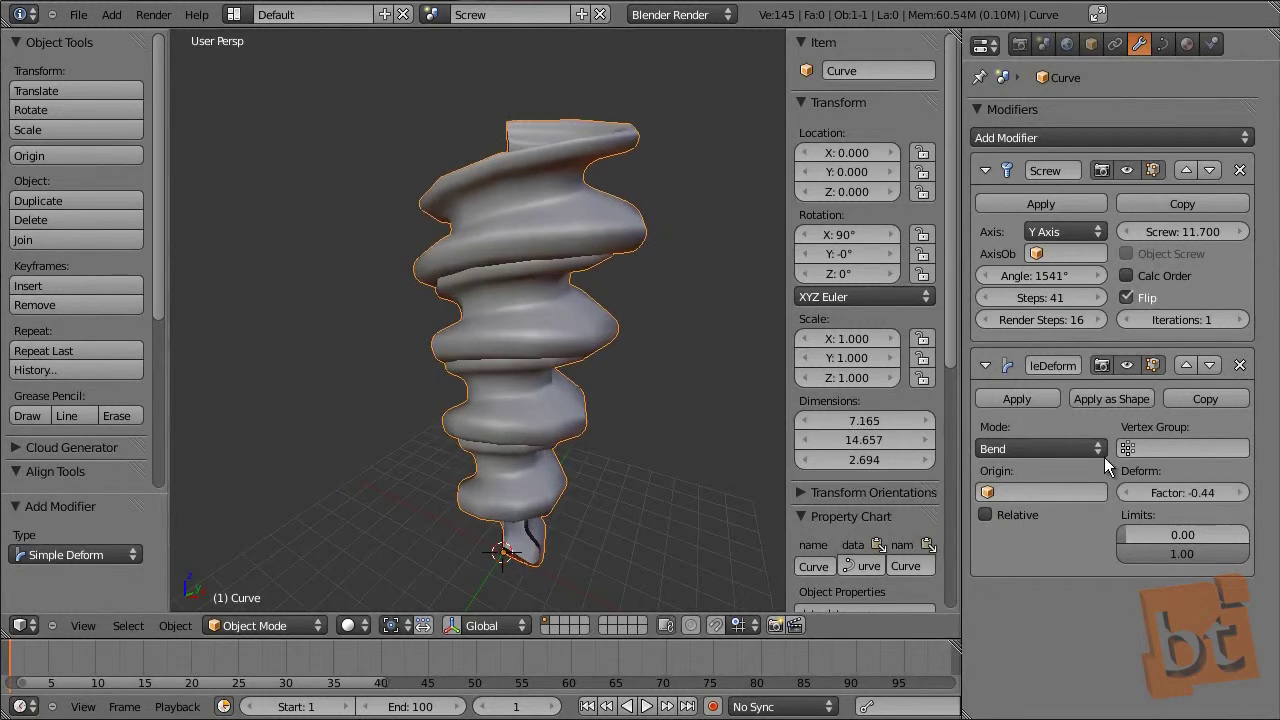
# Try the Simple Deform modifier's Taper mode with Factor -0.05 and its Stretch mode with Factor -0.13
pyautogui.click(1062, 446)
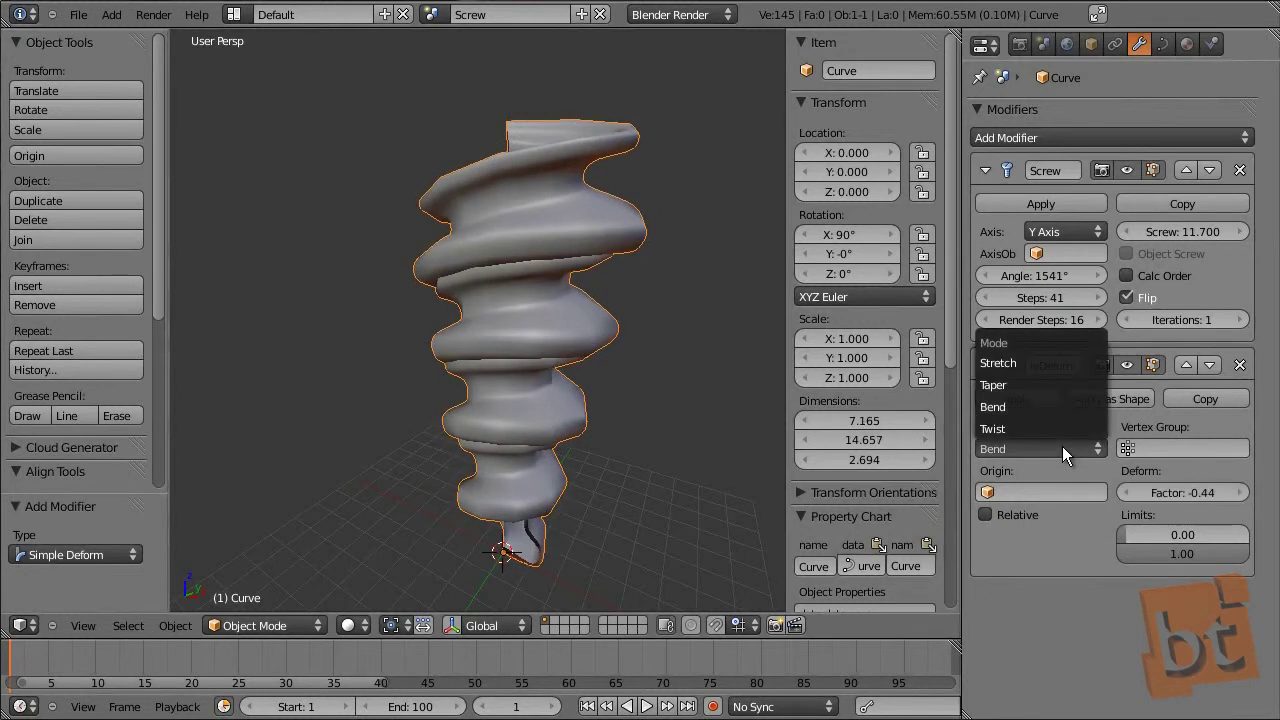
pyautogui.click(1030, 384)
pyautogui.moveTo(1150, 492); pyautogui.dragTo(1190, 491)
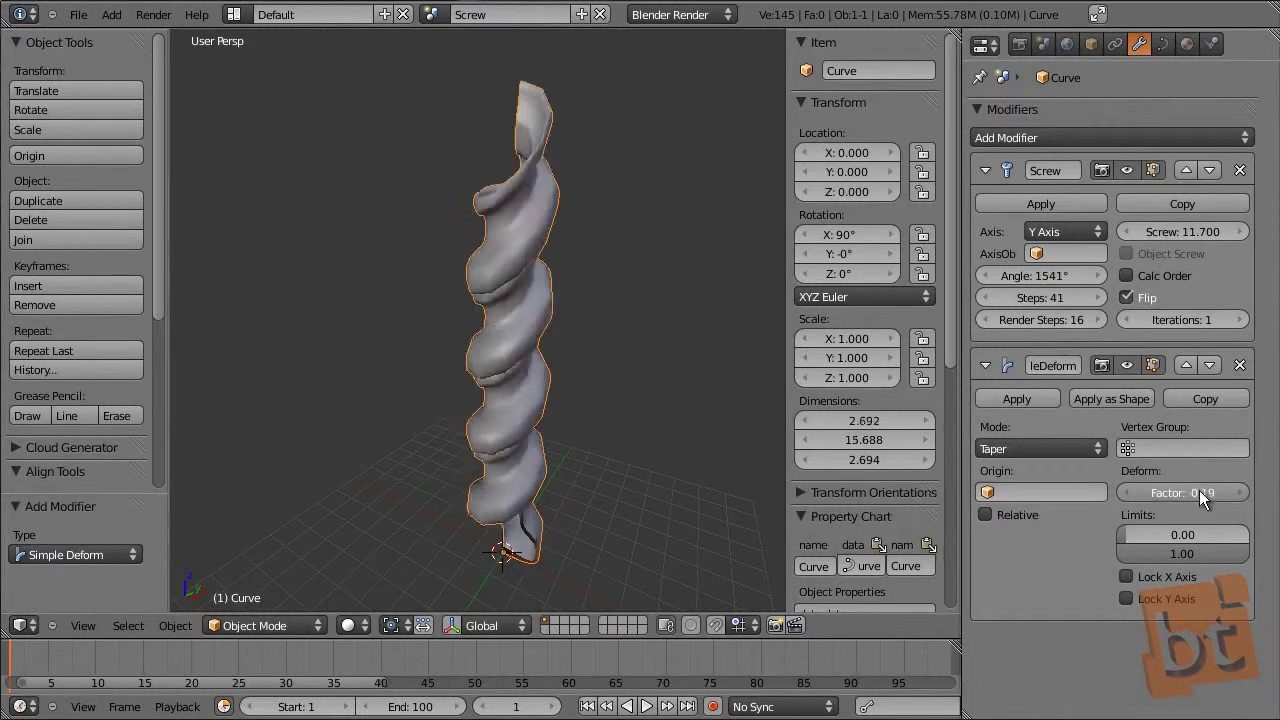
pyautogui.click(1043, 446)
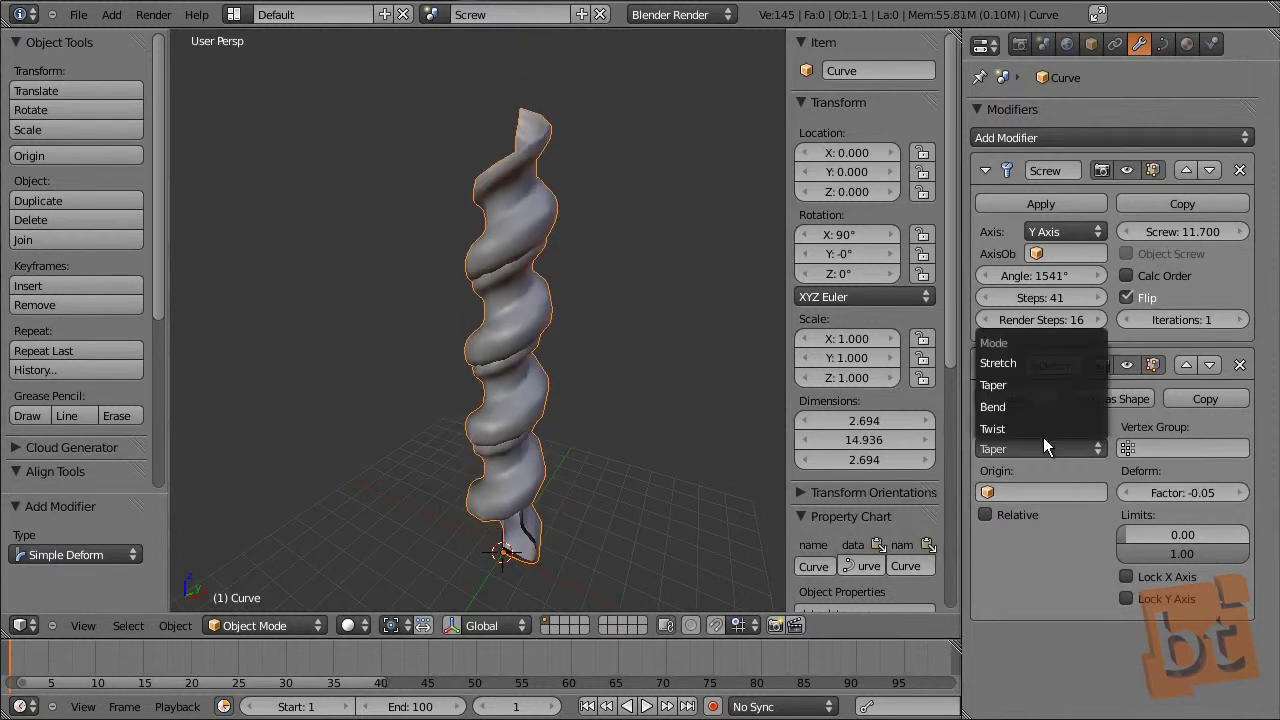
pyautogui.click(1032, 364)
pyautogui.moveTo(1236, 496); pyautogui.dragTo(1167, 512)
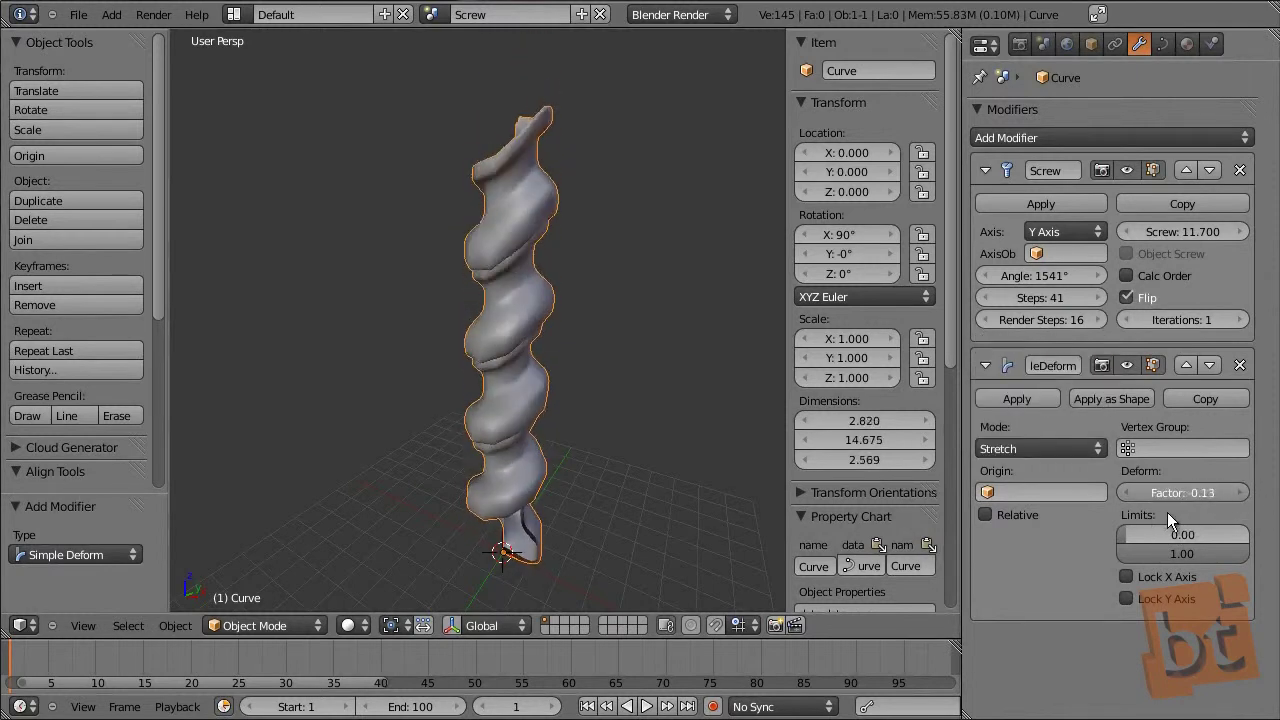
# Set the Simple Deform modifier to Twist with a Factor of 0.02
pyautogui.click(1058, 449)
pyautogui.click(1045, 427)
pyautogui.moveTo(1168, 493)
pyautogui.mouseDown()
pyautogui.moveTo(1258, 495)
pyautogui.moveTo(99, 478)
pyautogui.moveTo(245, 466)
pyautogui.moveTo(1208, 494)
pyautogui.moveTo(1147, 496)
pyautogui.moveTo(1178, 496)
pyautogui.mouseUp()
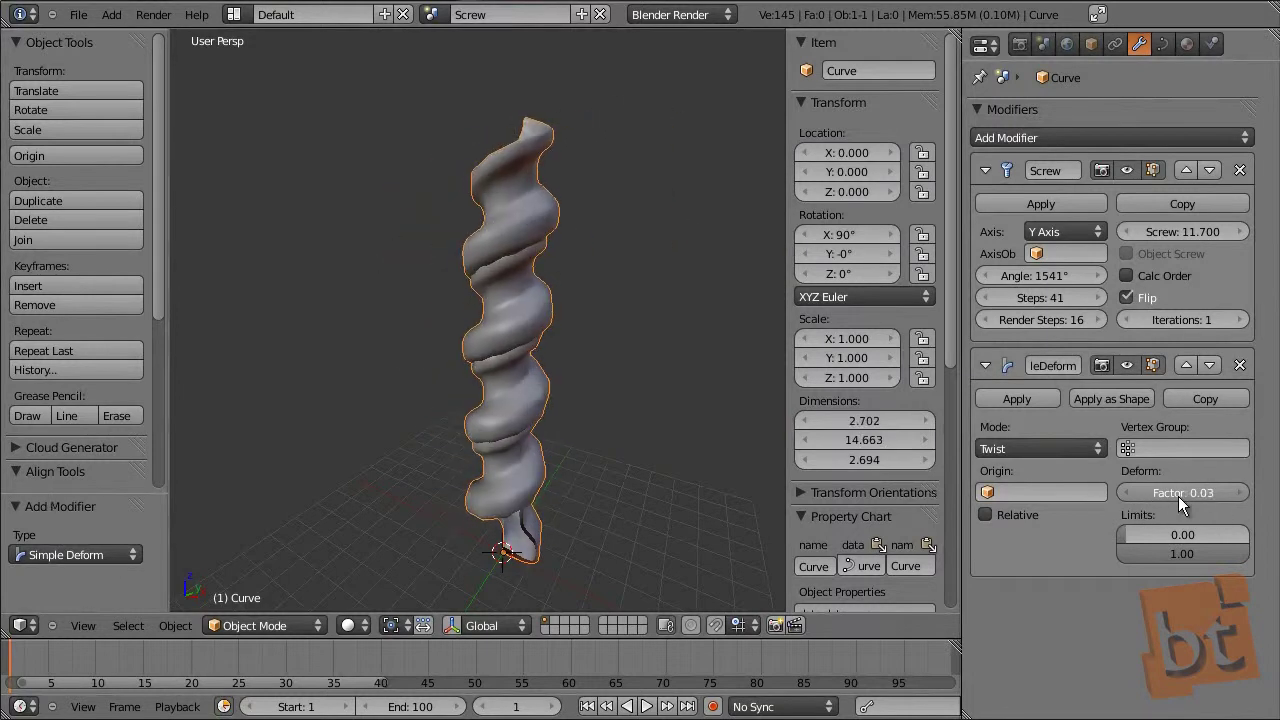
# Add a Wave modifier to the twisted column and play the animation
pyautogui.click(1061, 136)
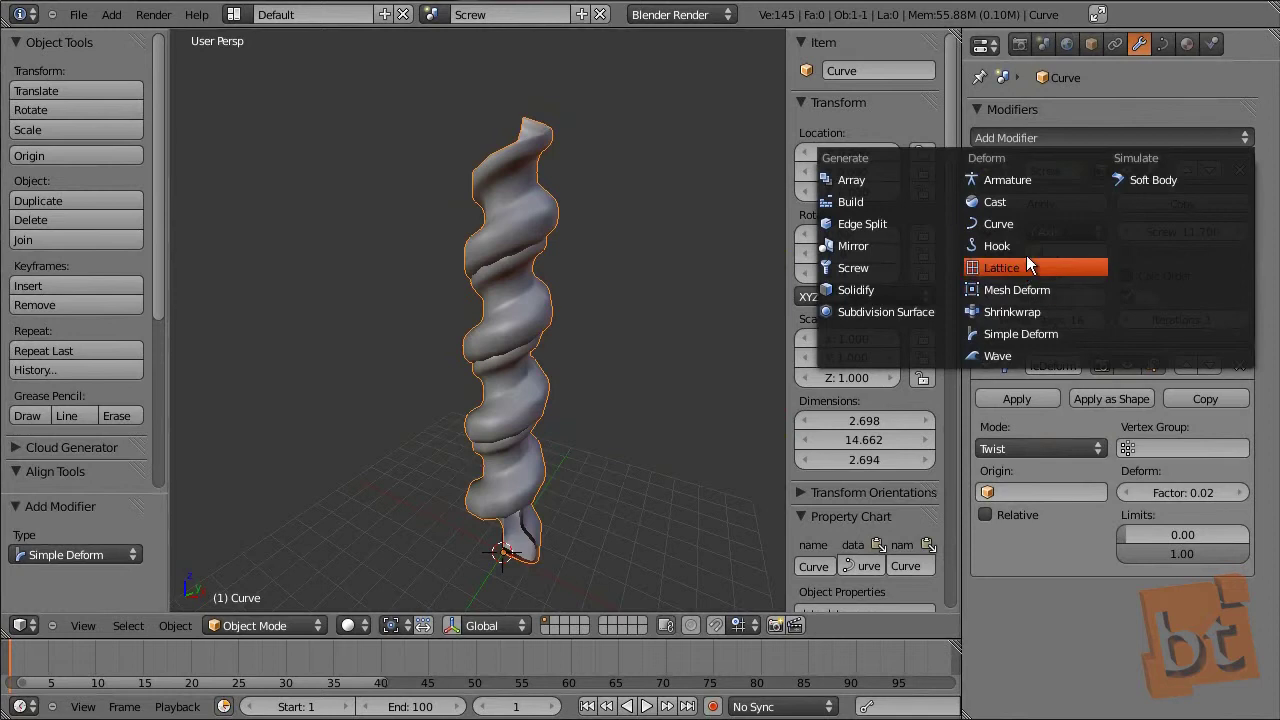
pyautogui.click(1019, 355)
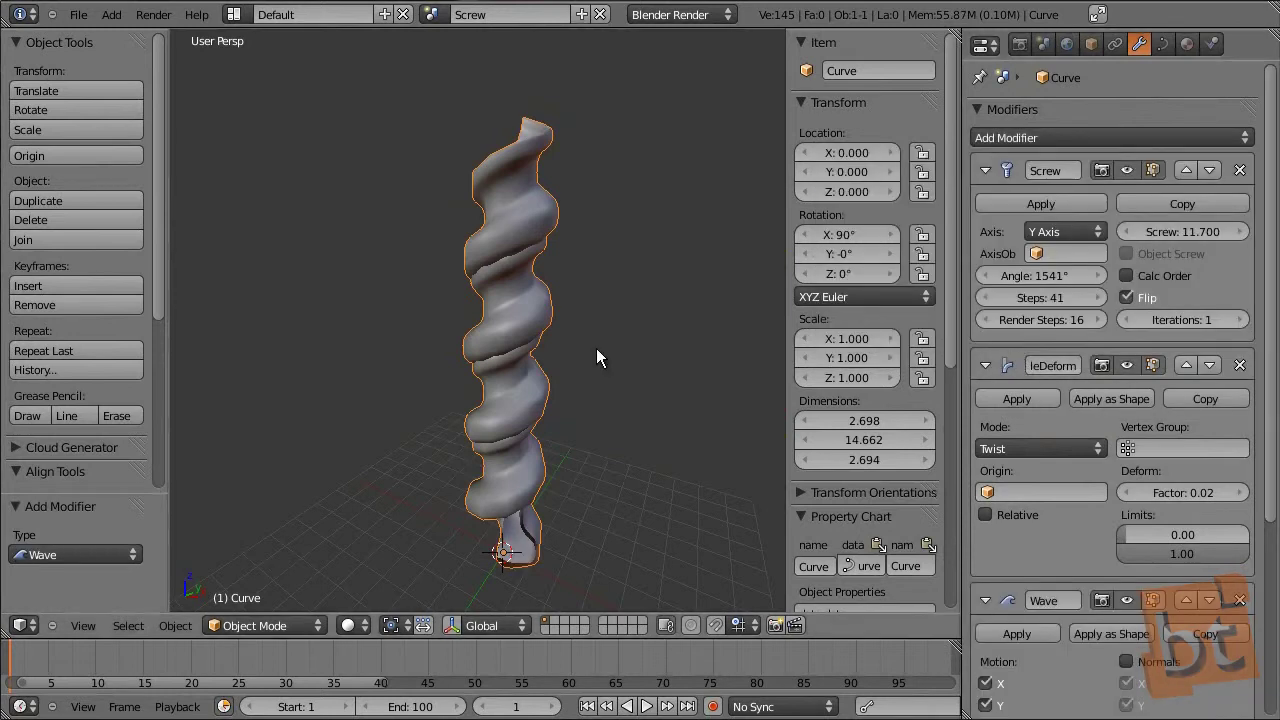
pyautogui.hotkey('alt', 'a')
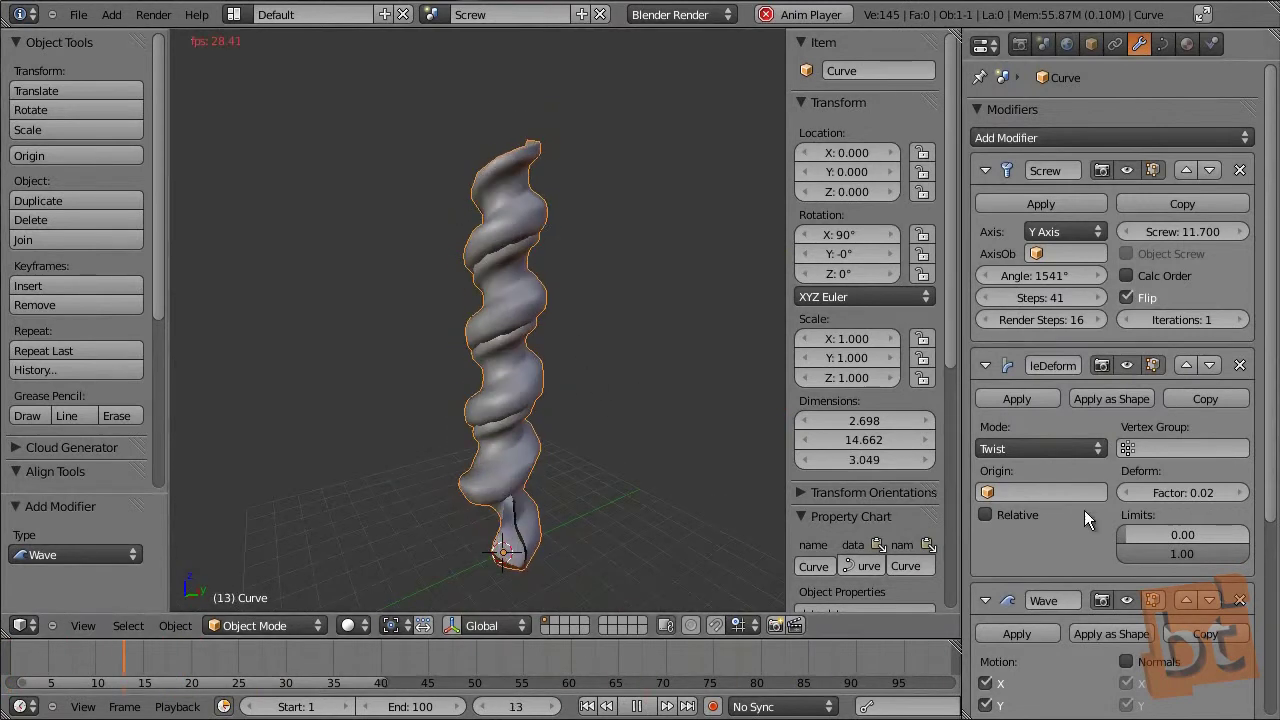
# Set the Wave modifier's time Offset to 1
pyautogui.scroll(-6, 1110, 450)
pyautogui.scroll(-1, 1101, 410)
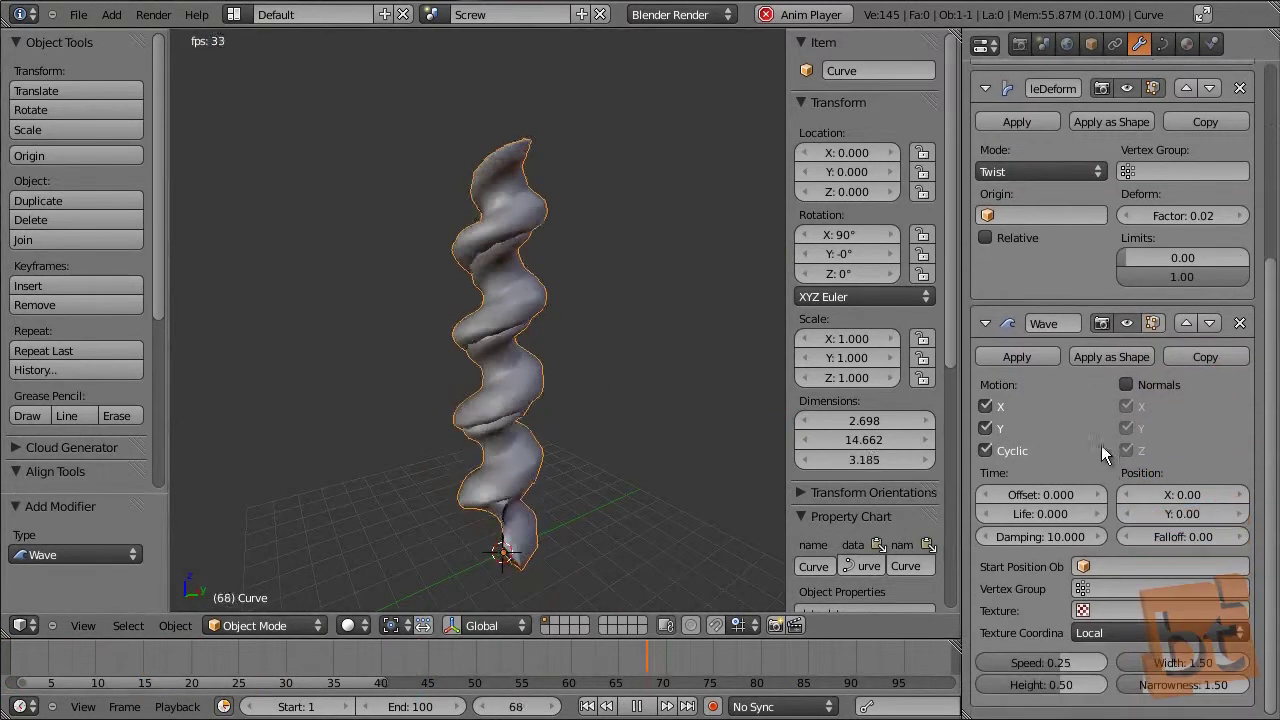
pyautogui.moveTo(1045, 492); pyautogui.dragTo(1060, 495)
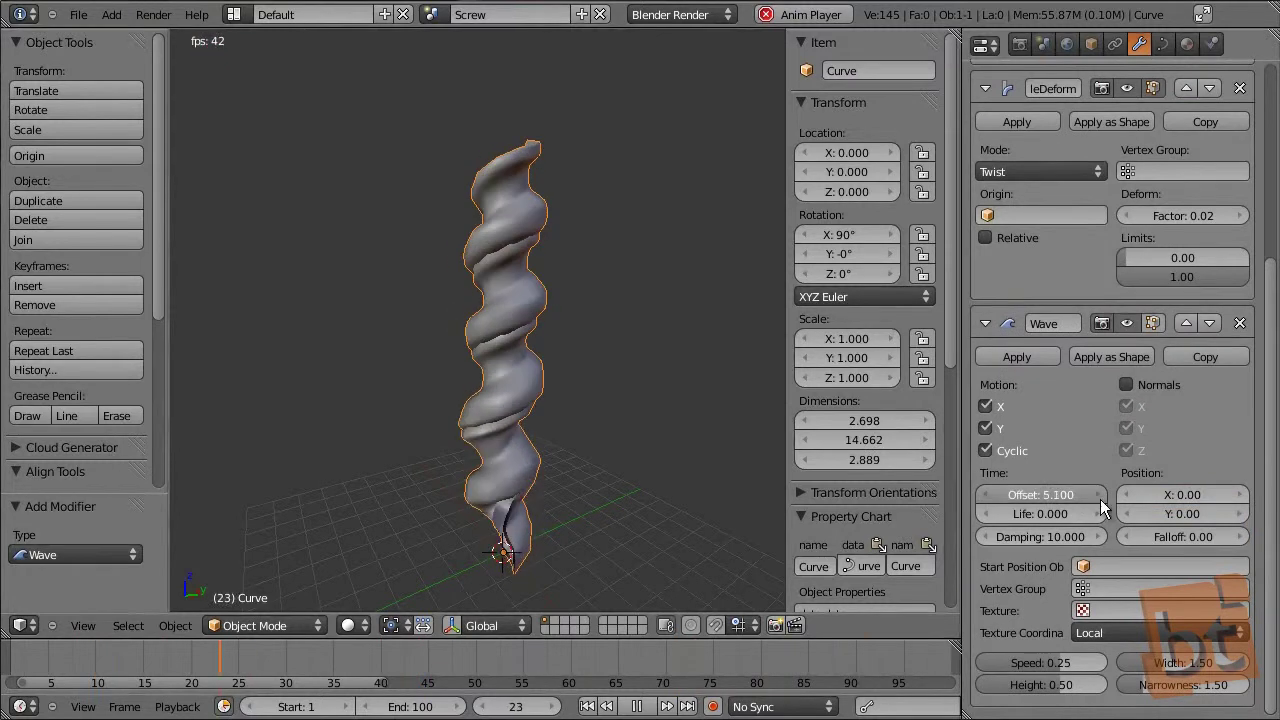
pyautogui.click(1055, 492)
pyautogui.write('1')
pyautogui.press('Return')
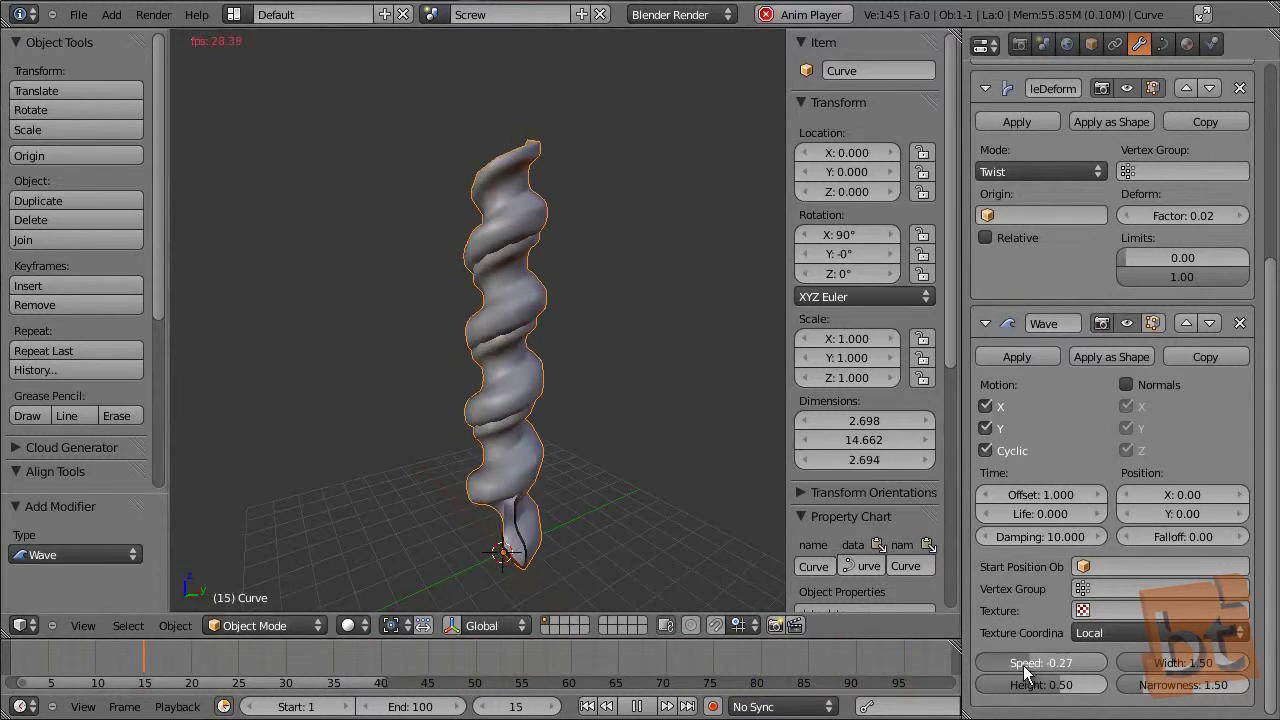
# Set the Wave modifier's Speed to 0.20, Height to 1.28, Width to 2.82 and Narrowness to 1.24 during playback
pyautogui.moveTo(1023, 665); pyautogui.dragTo(1053, 673)
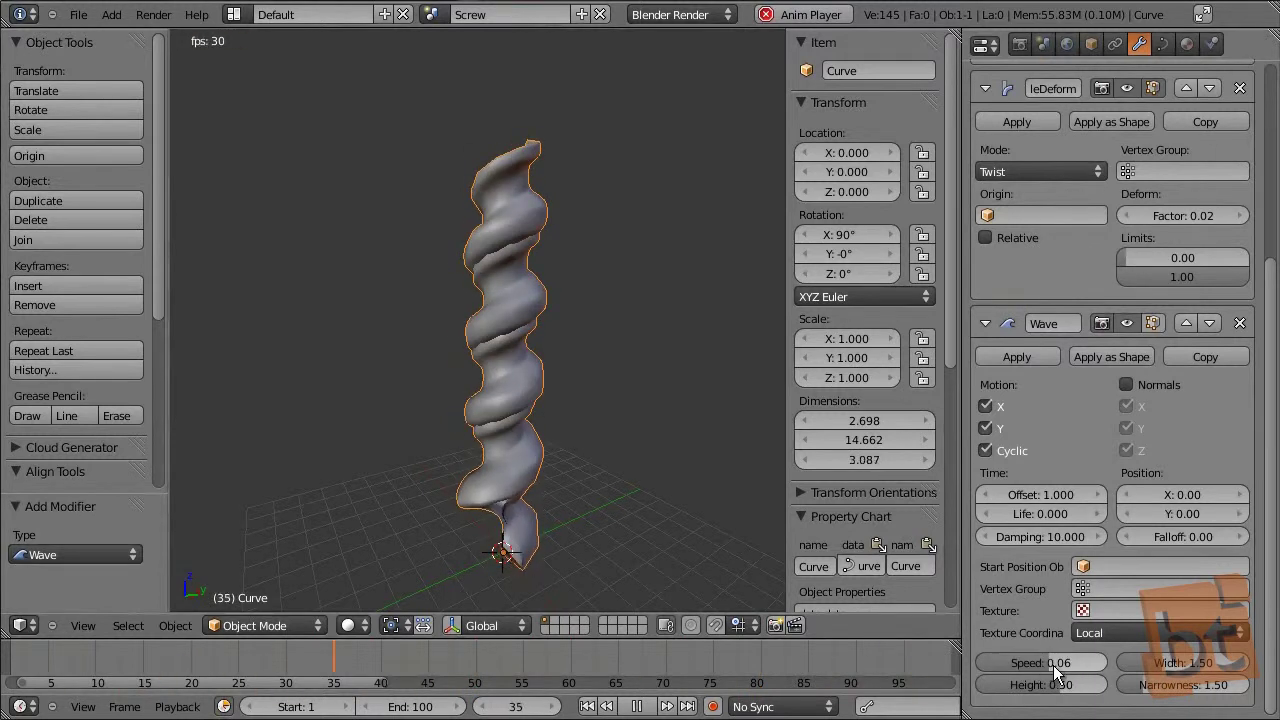
pyautogui.moveTo(1056, 672); pyautogui.dragTo(1082, 692)
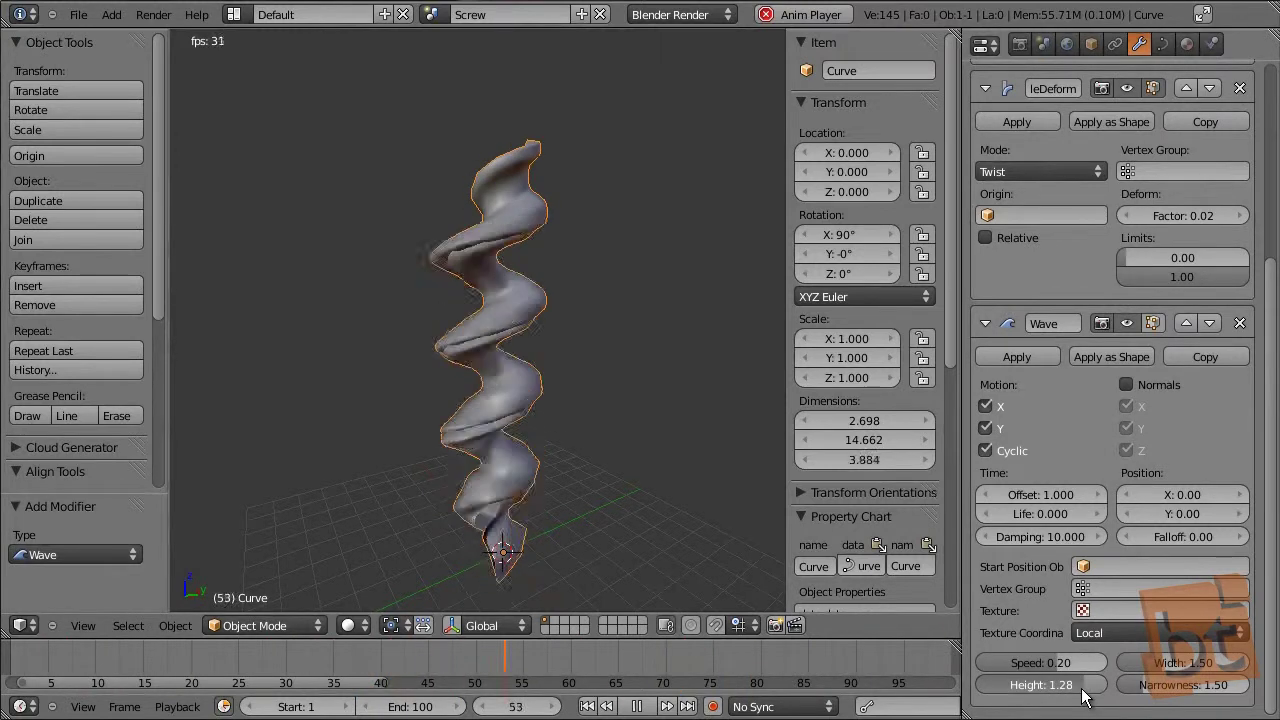
pyautogui.moveTo(1166, 668); pyautogui.dragTo(1229, 690)
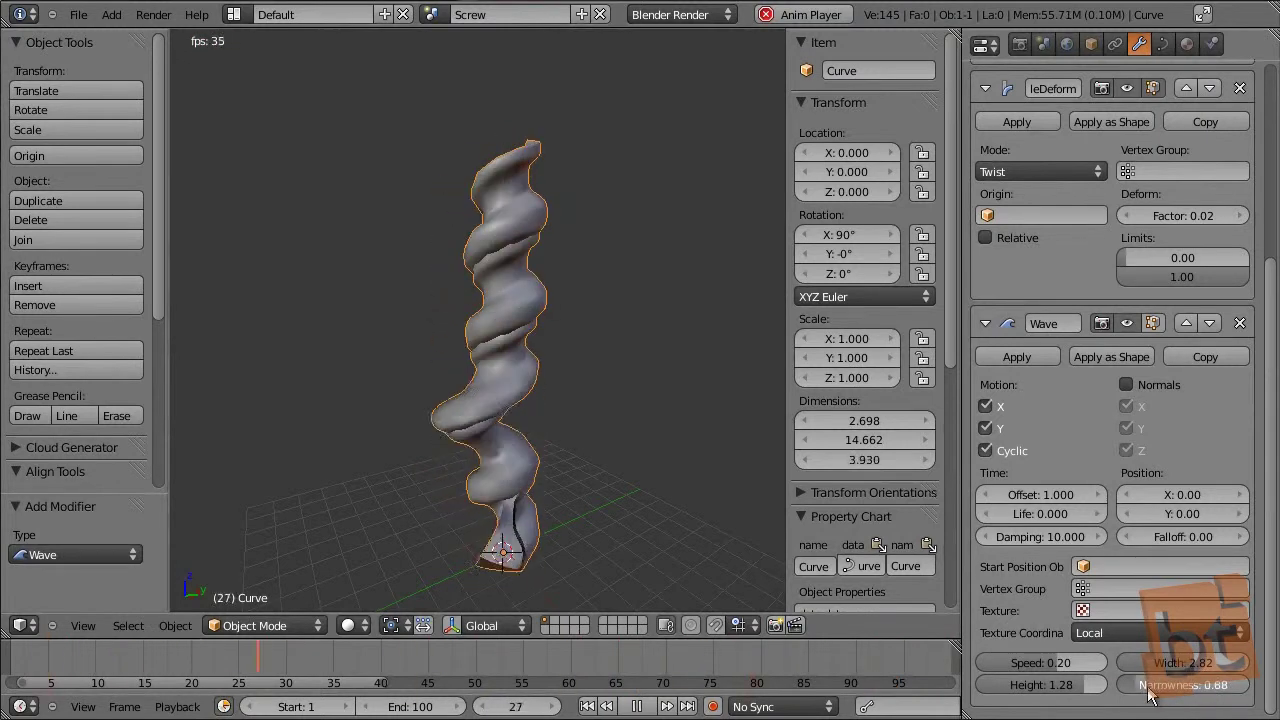
pyautogui.moveTo(1145, 690); pyautogui.dragTo(1160, 692)
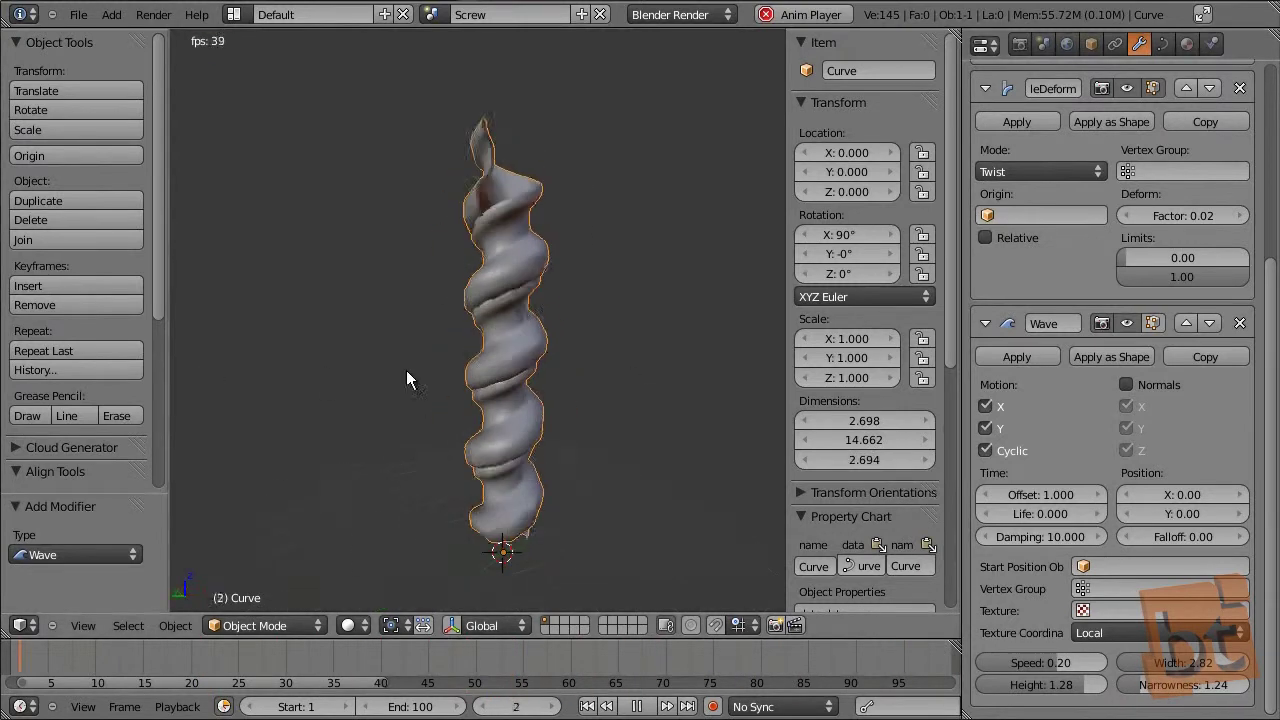
# Reorder the modifier stack so that Wave comes first, above both Screw and Simple Deform
pyautogui.moveTo(410, 374); pyautogui.dragTo(668, 316, button='middle')
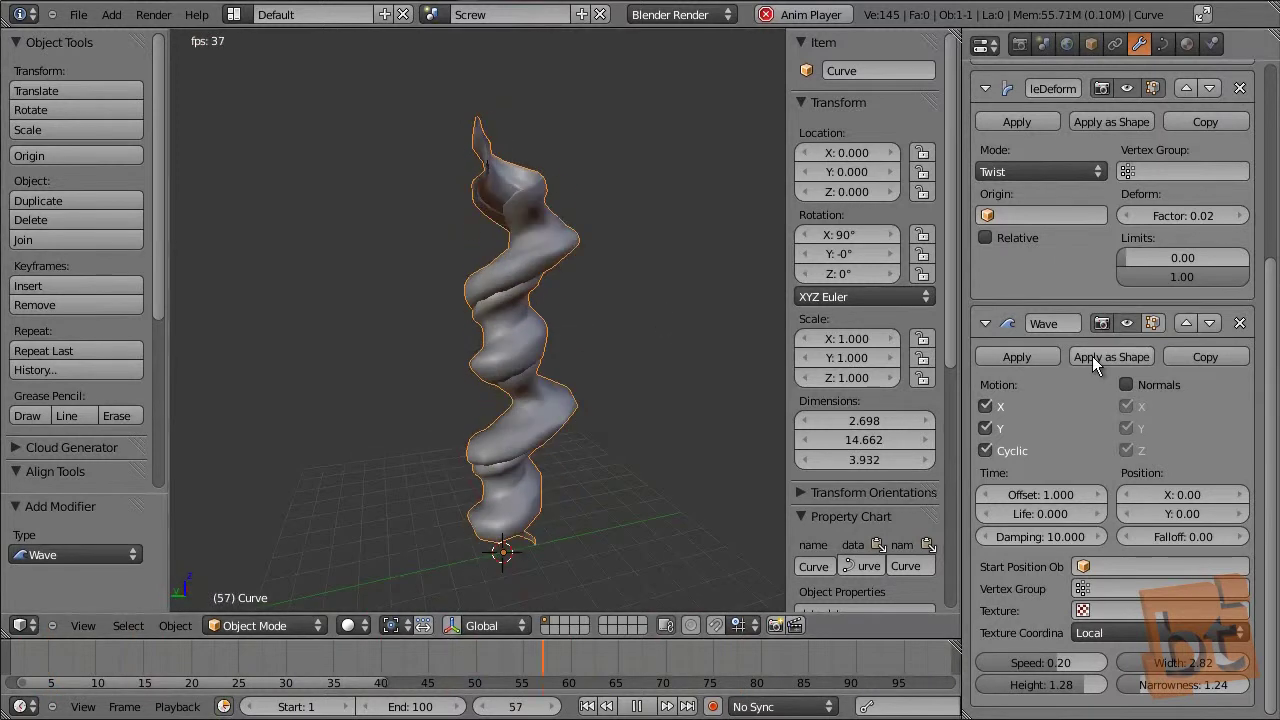
pyautogui.scroll(7, 1090, 356)
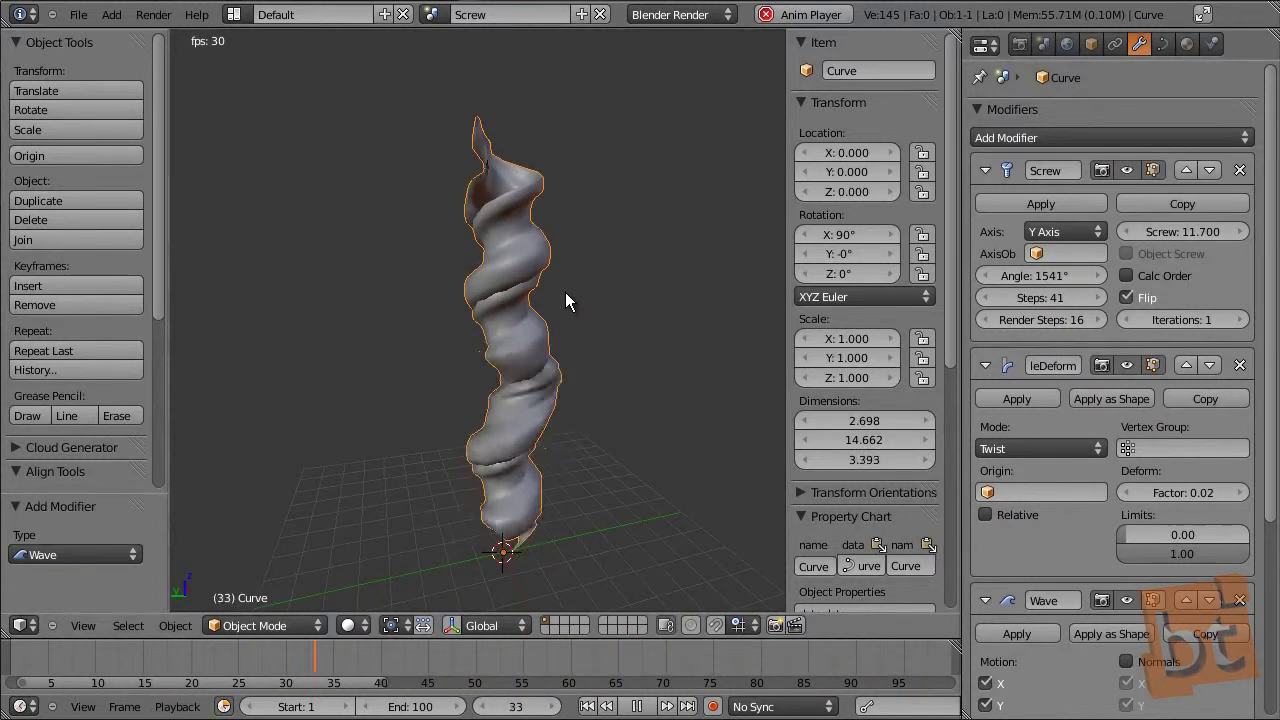
pyautogui.rightClick(1133, 566)
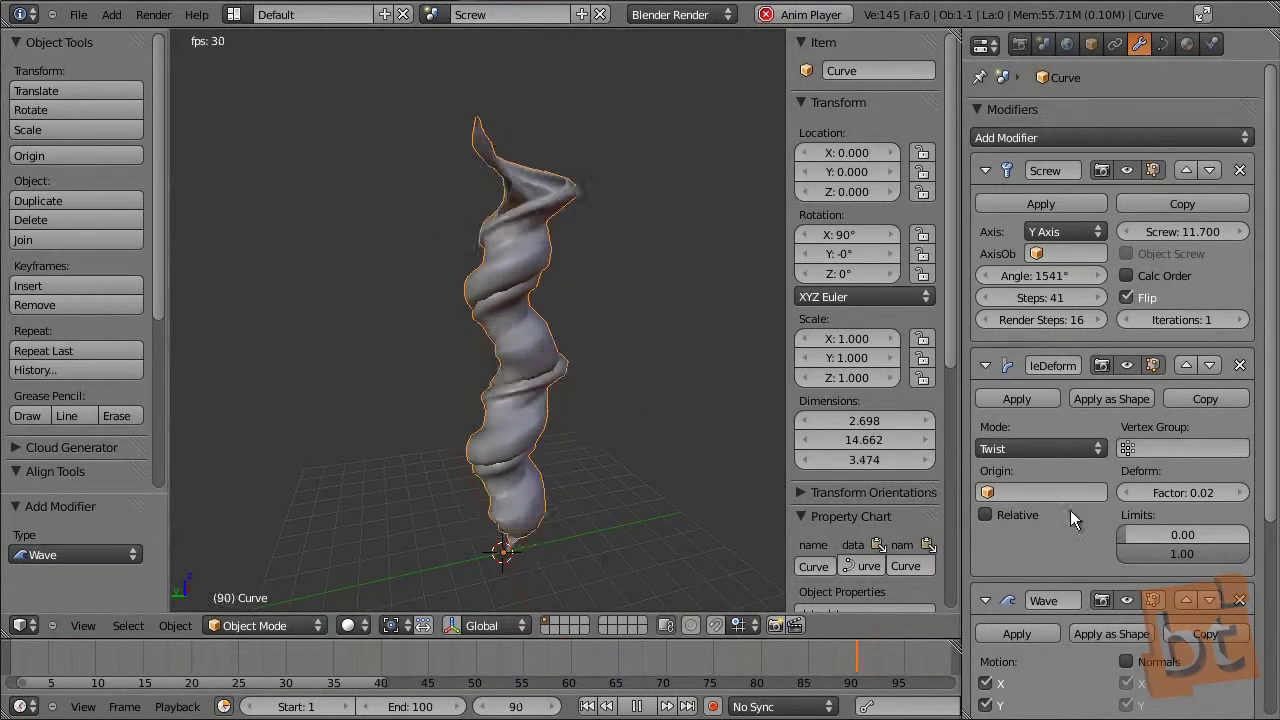
pyautogui.scroll(-3, 1090, 495)
pyautogui.click(1190, 481)
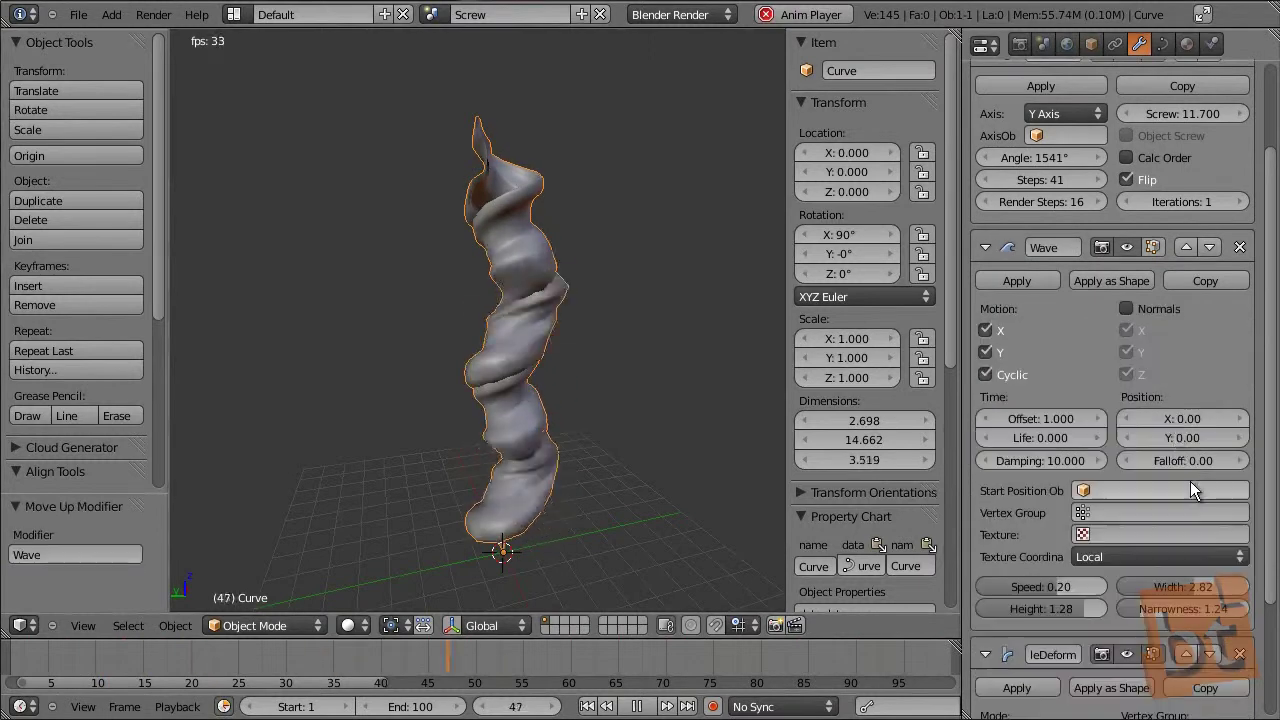
pyautogui.scroll(4, 1182, 420)
pyautogui.click(1184, 405)
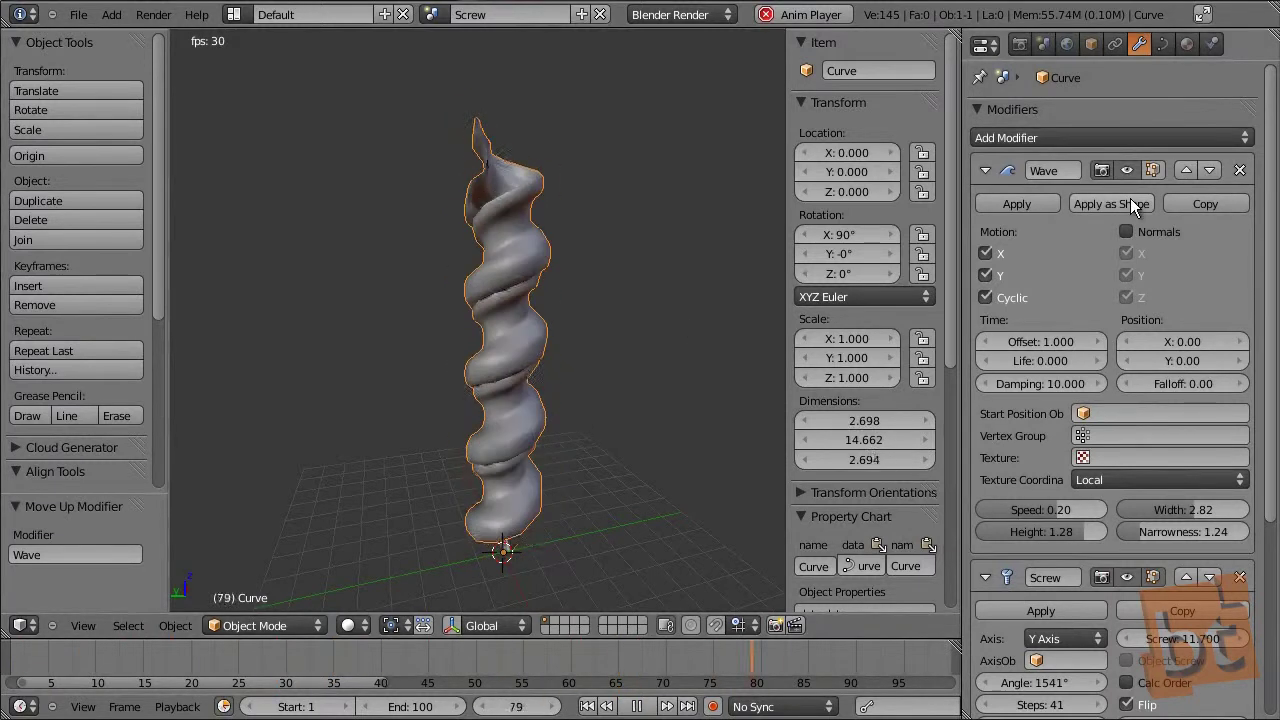
# Adjust the Wave modifier to Speed 0.06, Height 1.78, Width 0.84 and Narrowness 0.85
pyautogui.scroll(-1, 1143, 505)
pyautogui.scroll(1, 1143, 505)
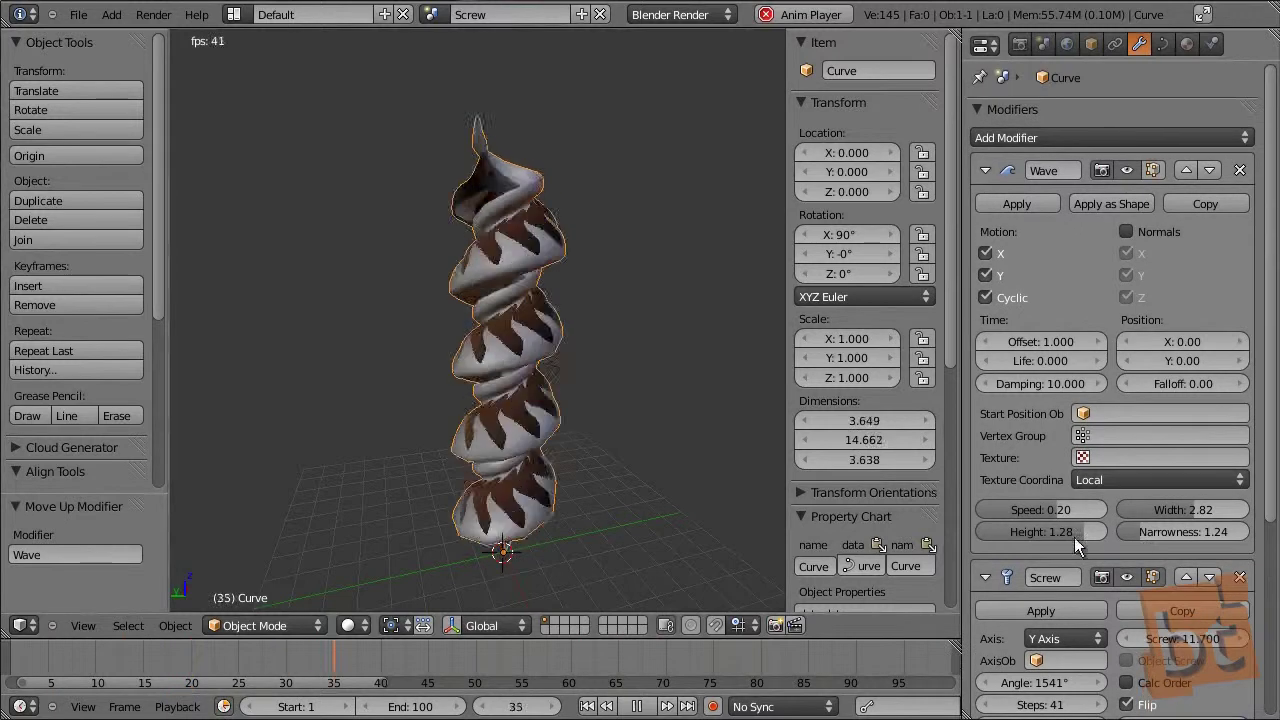
pyautogui.moveTo(1059, 510); pyautogui.dragTo(1150, 516)
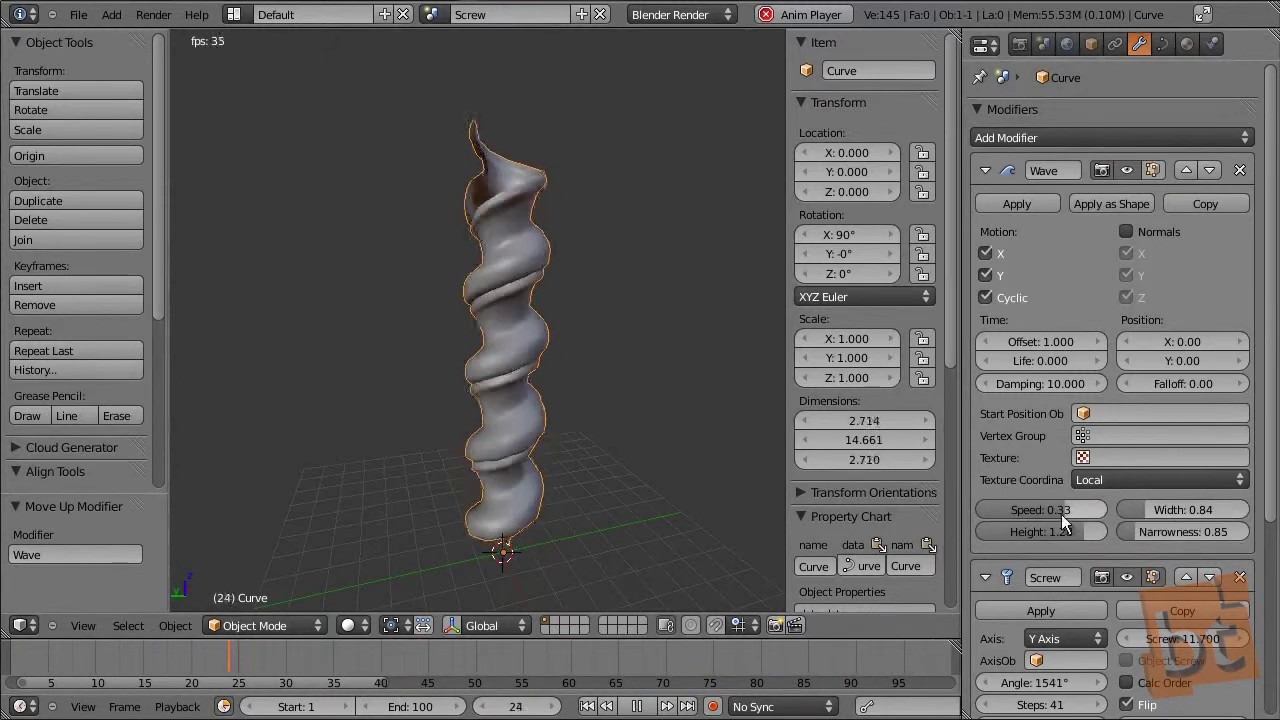
pyautogui.moveTo(1053, 511); pyautogui.dragTo(1036, 509)
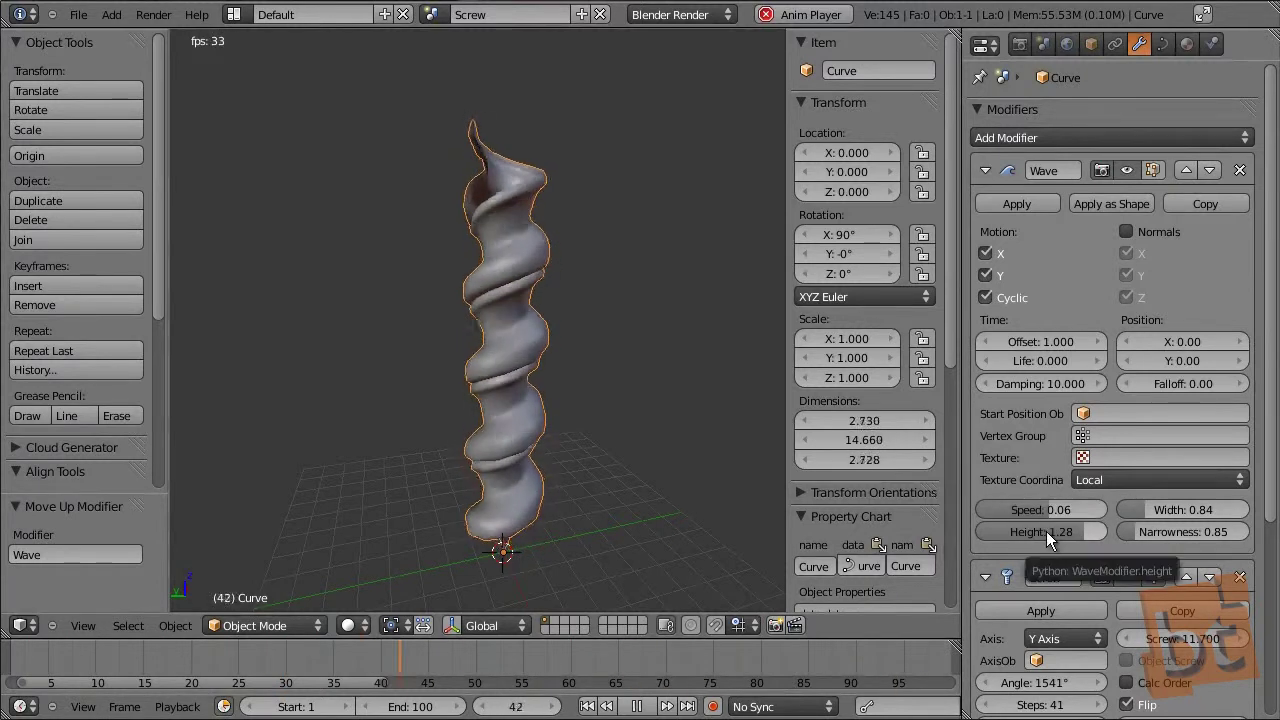
pyautogui.moveTo(1082, 527); pyautogui.dragTo(1098, 529)
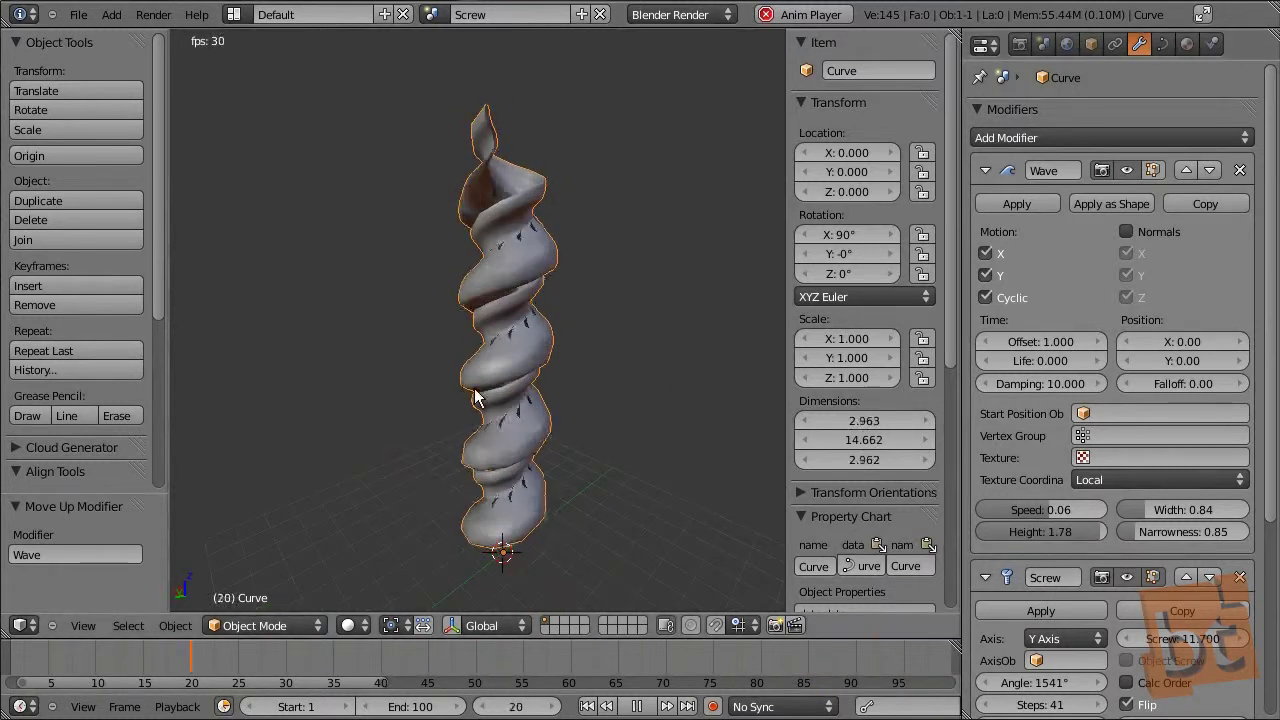
# Switch to the Solidify scene, stop the animation playback and frame the bent plane up close
pyautogui.click(432, 14)
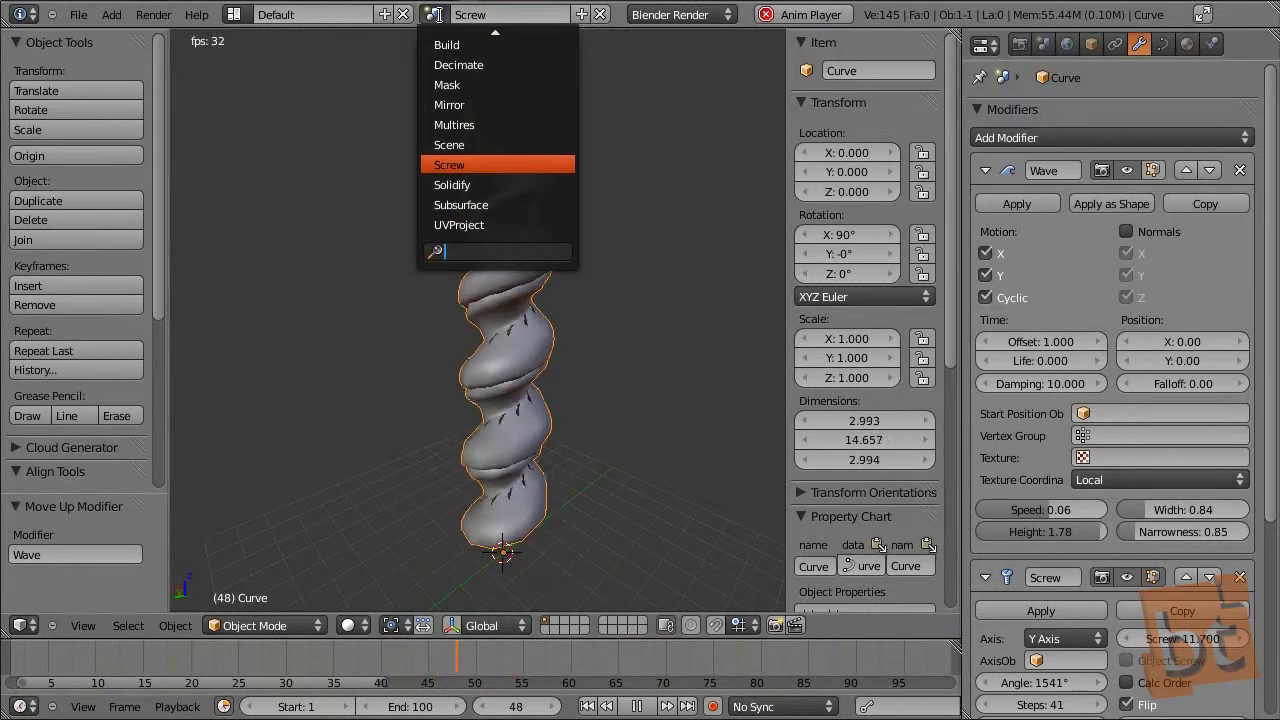
pyautogui.click(518, 184)
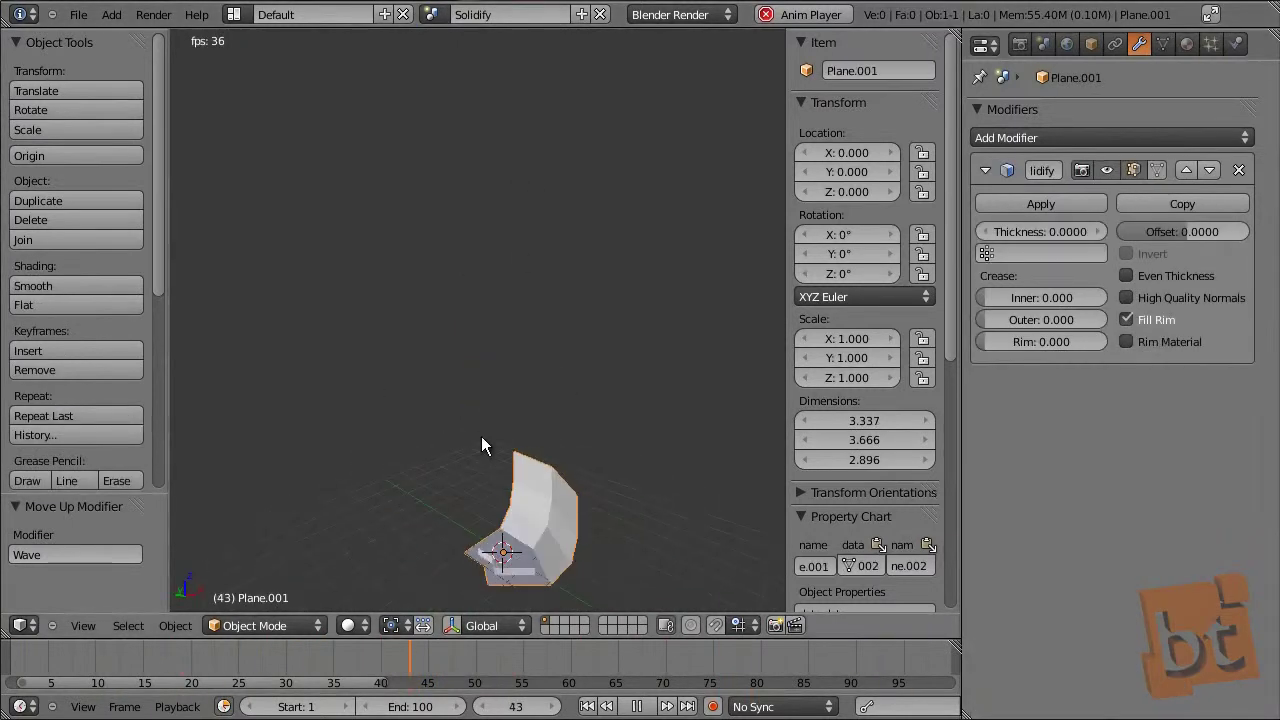
pyautogui.keyDown('shift'); pyautogui.moveTo(441, 432); pyautogui.dragTo(477, 325, button='middle'); pyautogui.keyUp('shift')
pyautogui.press('Escape')
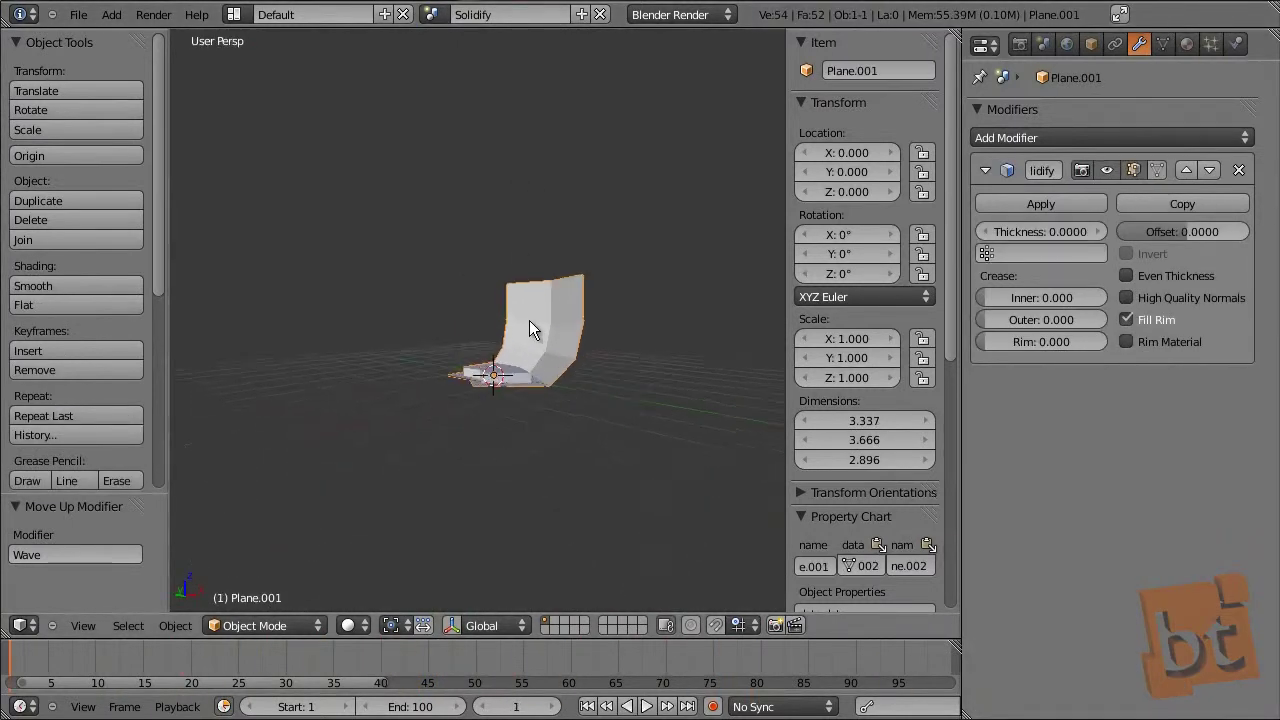
pyautogui.scroll(6, 529, 320)
pyautogui.moveTo(630, 316); pyautogui.dragTo(597, 404, button='middle')
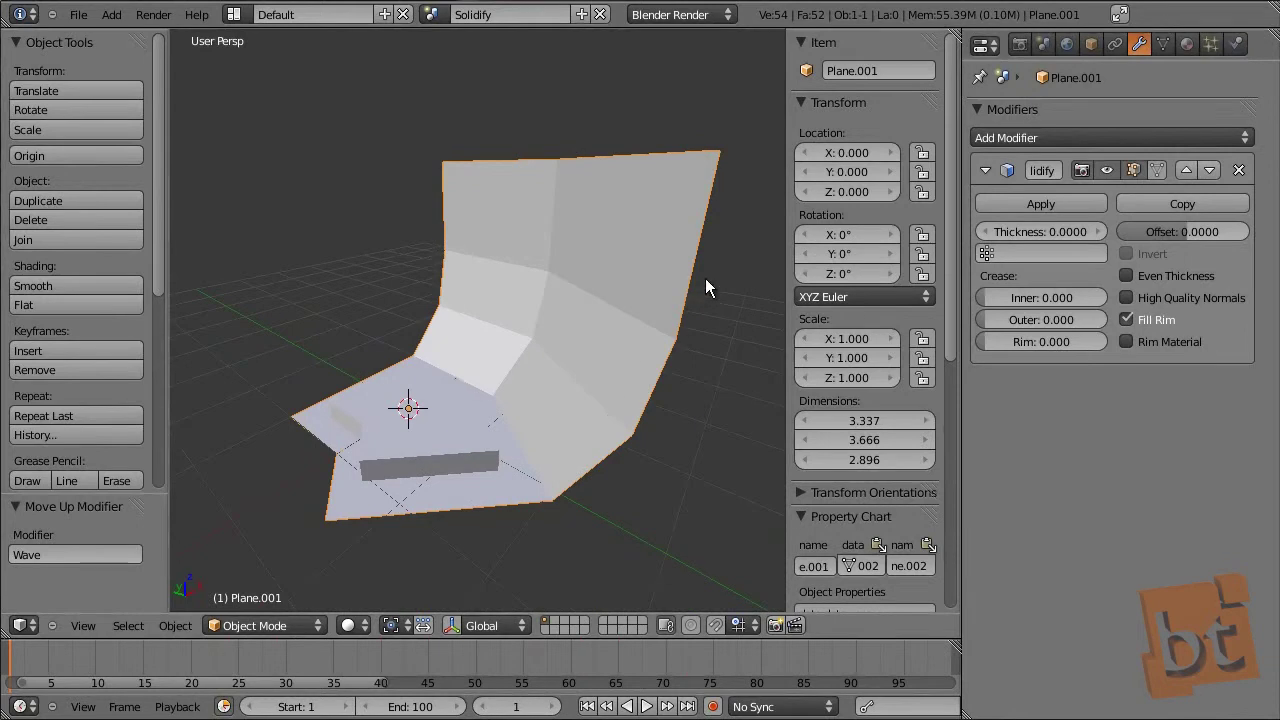
# Try out a thickness on the bent plane with the Solidify modifier and reset Thickness to 0
pyautogui.moveTo(1027, 232); pyautogui.dragTo(1078, 309)
pyautogui.moveTo(1196, 325); pyautogui.dragTo(1166, 341)
pyautogui.click(1037, 229)
pyautogui.write('0')
pyautogui.press('Return')
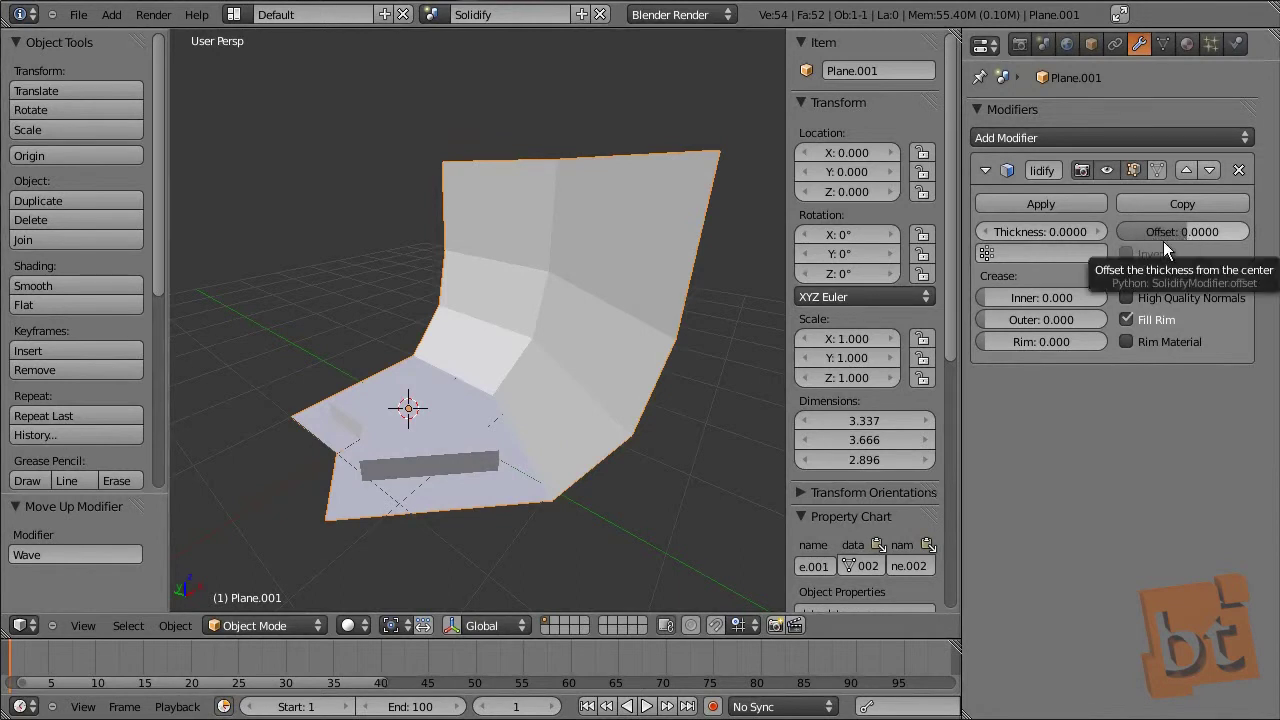
# Give the bent plane a Solidify Thickness of about -0.1450
pyautogui.moveTo(717, 346); pyautogui.dragTo(684, 322, button='middle')
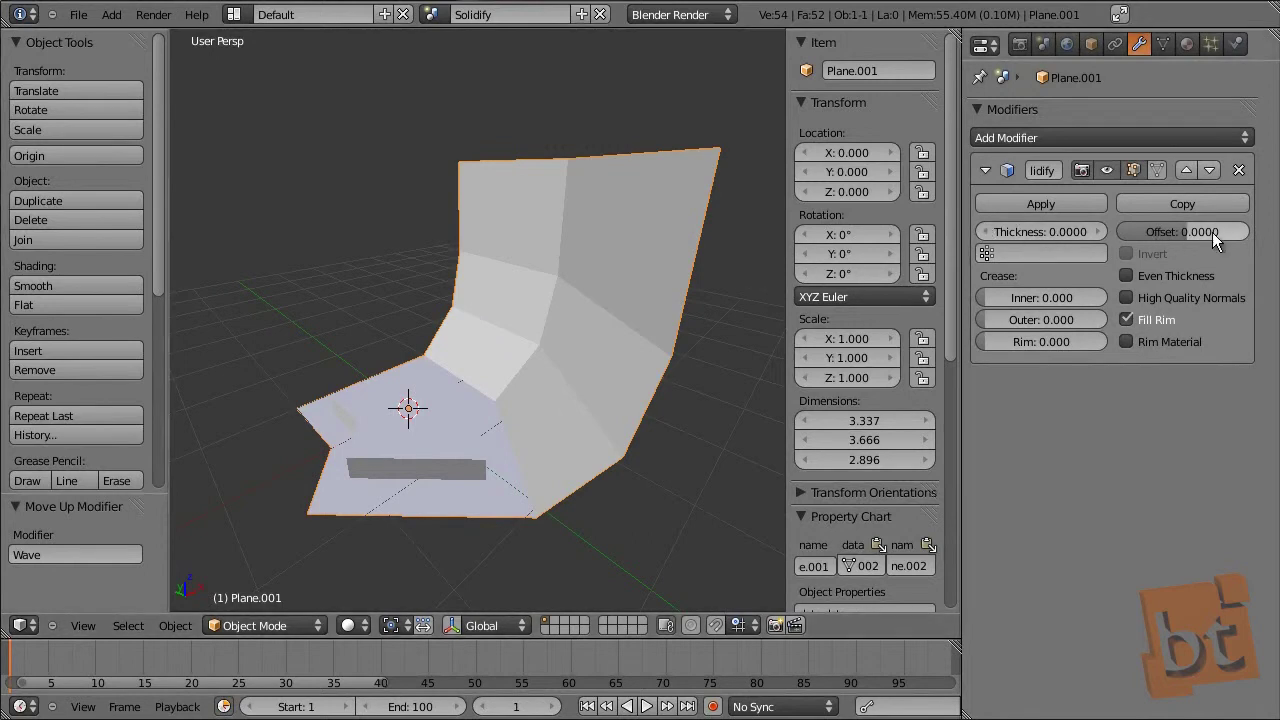
pyautogui.moveTo(1013, 232); pyautogui.dragTo(1069, 232)
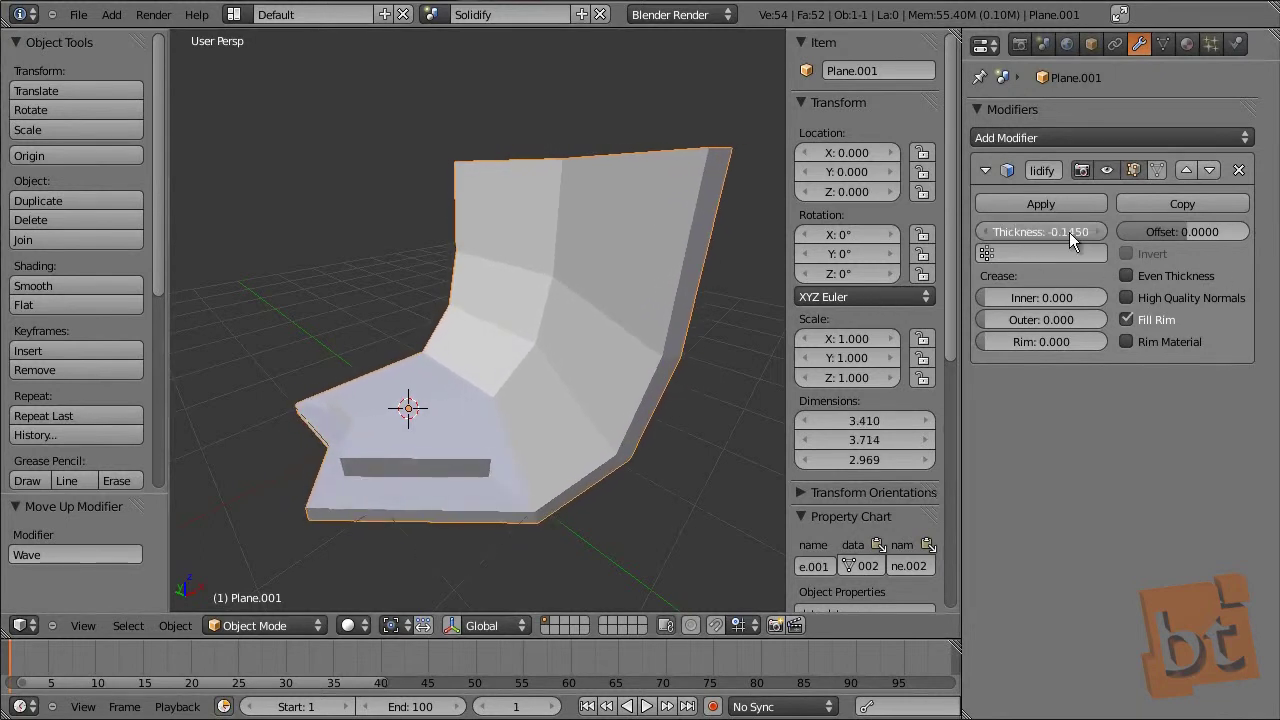
# Reset the bent plane's Solidify thickness, set Offset to 1.0000 and give it a Thickness of about -0.1020
pyautogui.press('BackSpace')
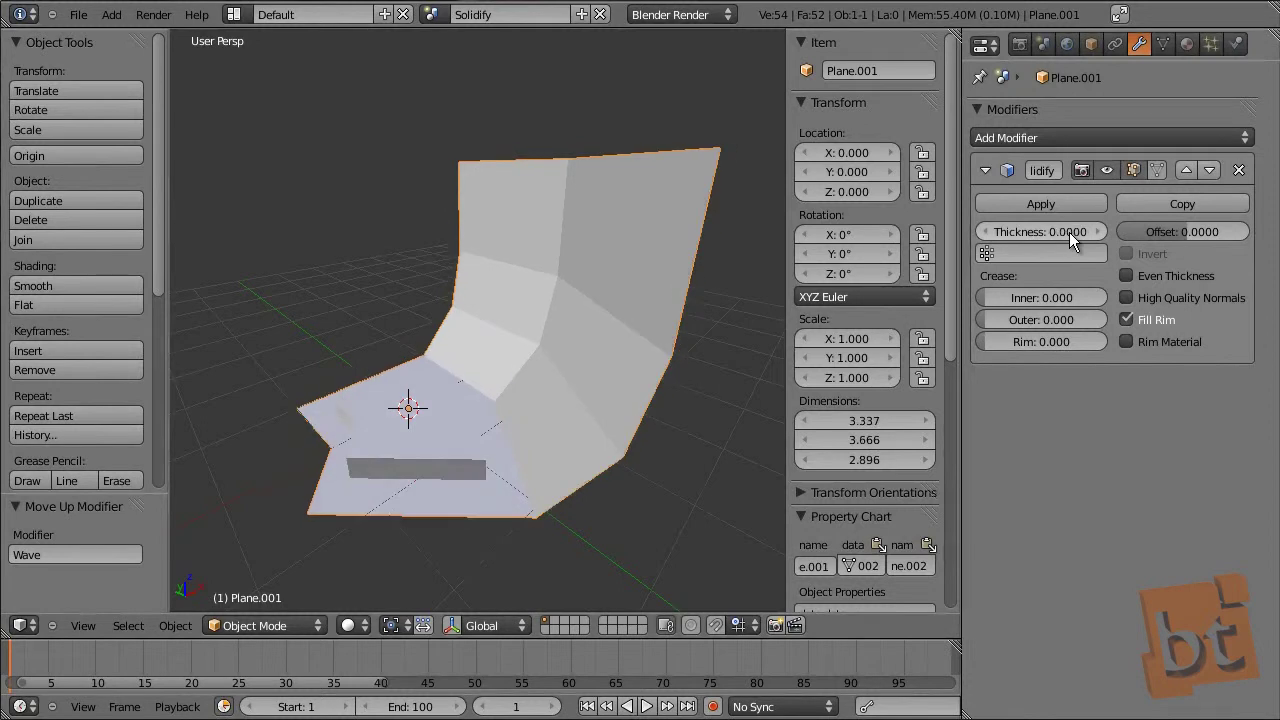
pyautogui.moveTo(1194, 229); pyautogui.dragTo(1250, 231)
pyautogui.moveTo(1020, 230); pyautogui.dragTo(99, 364)
pyautogui.moveTo(1029, 232); pyautogui.dragTo(609, 286)
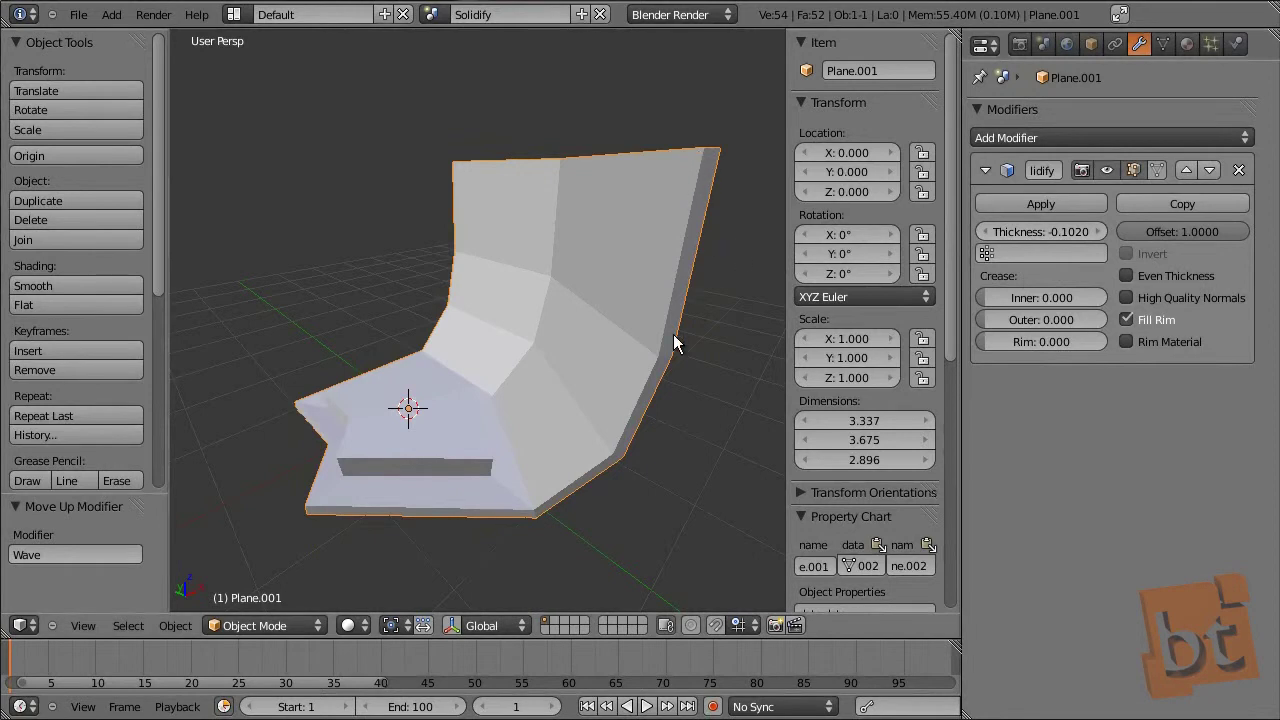
pyautogui.moveTo(698, 383); pyautogui.dragTo(672, 404, button='middle')
pyautogui.scroll(-2, 657, 438)
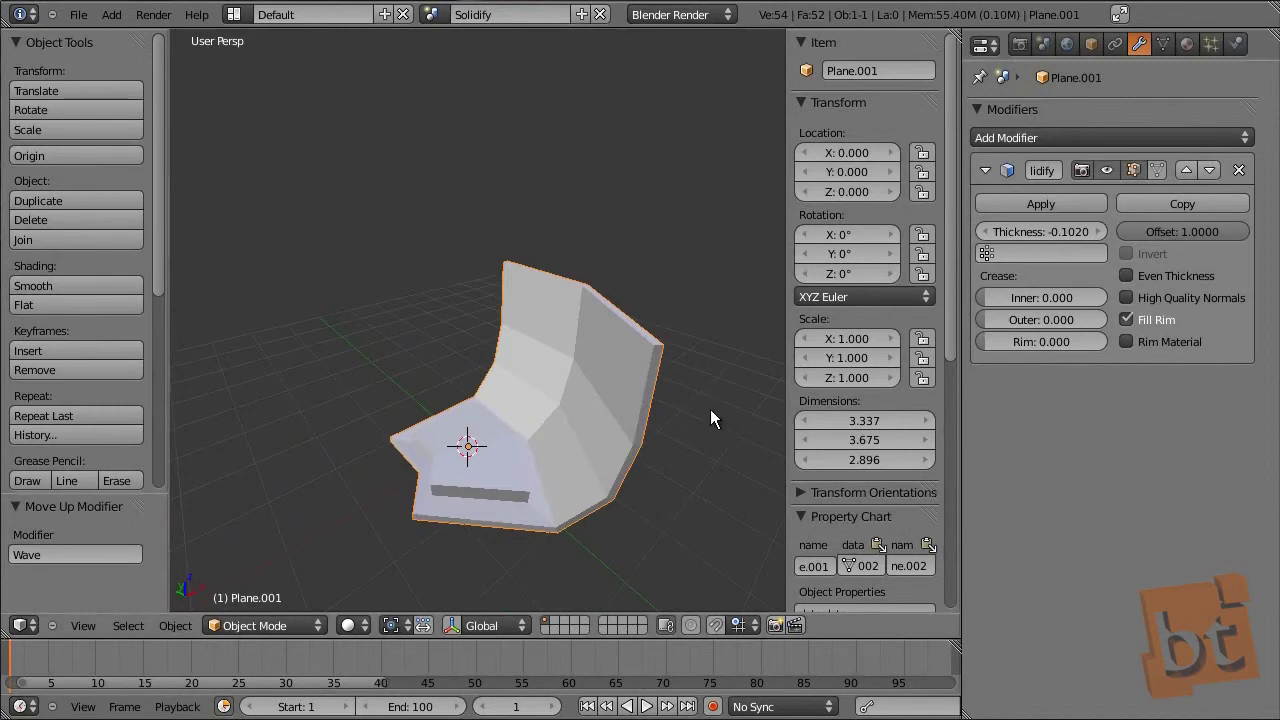
pyautogui.moveTo(697, 403); pyautogui.dragTo(770, 320, button='middle')
pyautogui.click(438, 15)
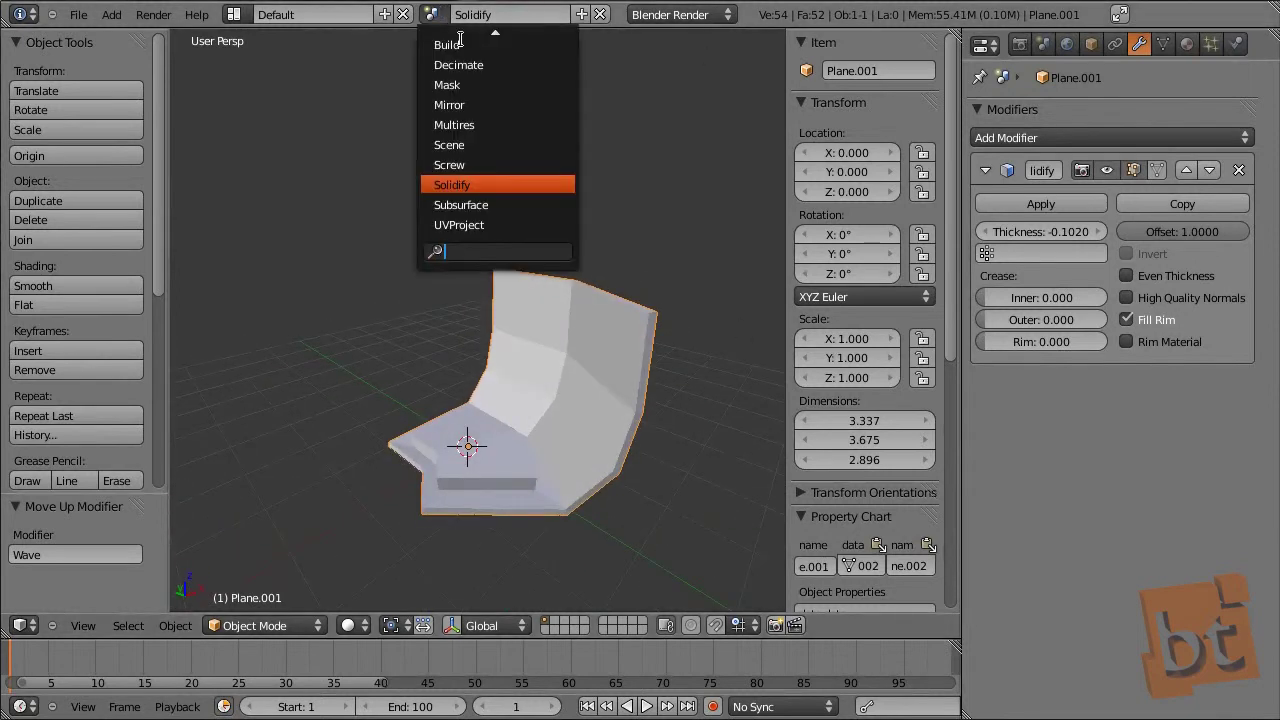
pyautogui.click(1076, 139)
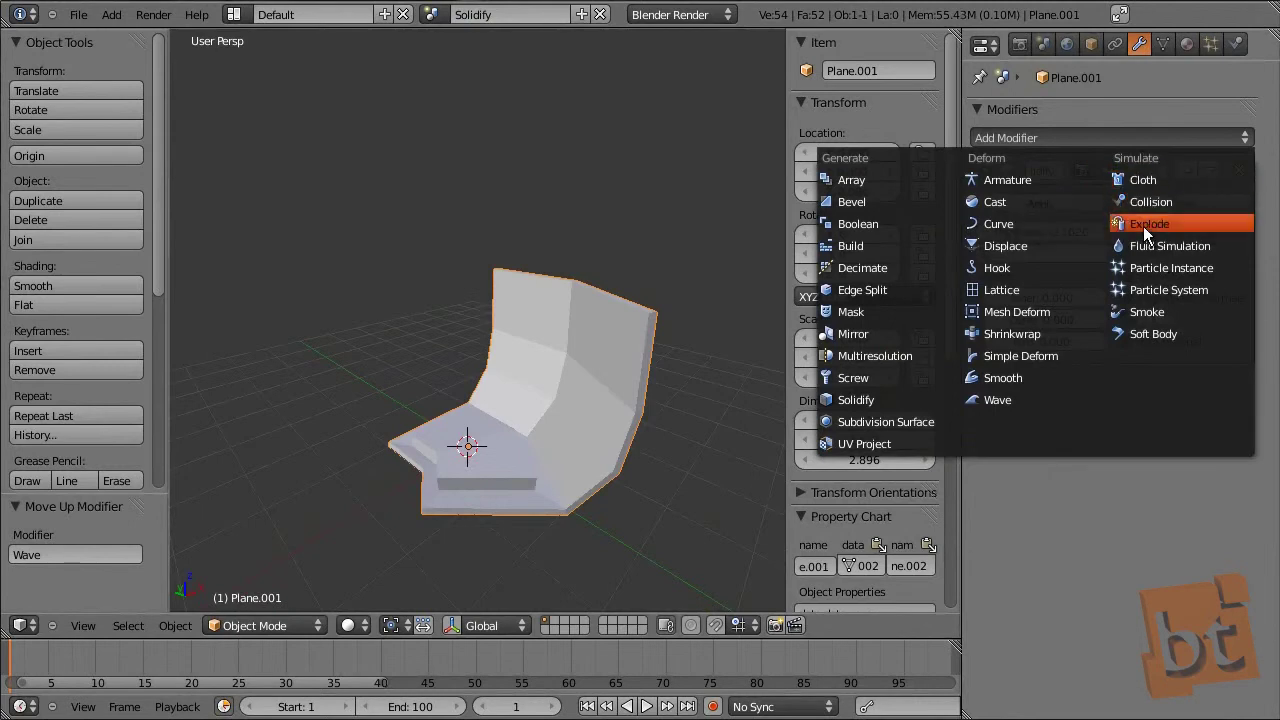
pyautogui.click(1129, 128)
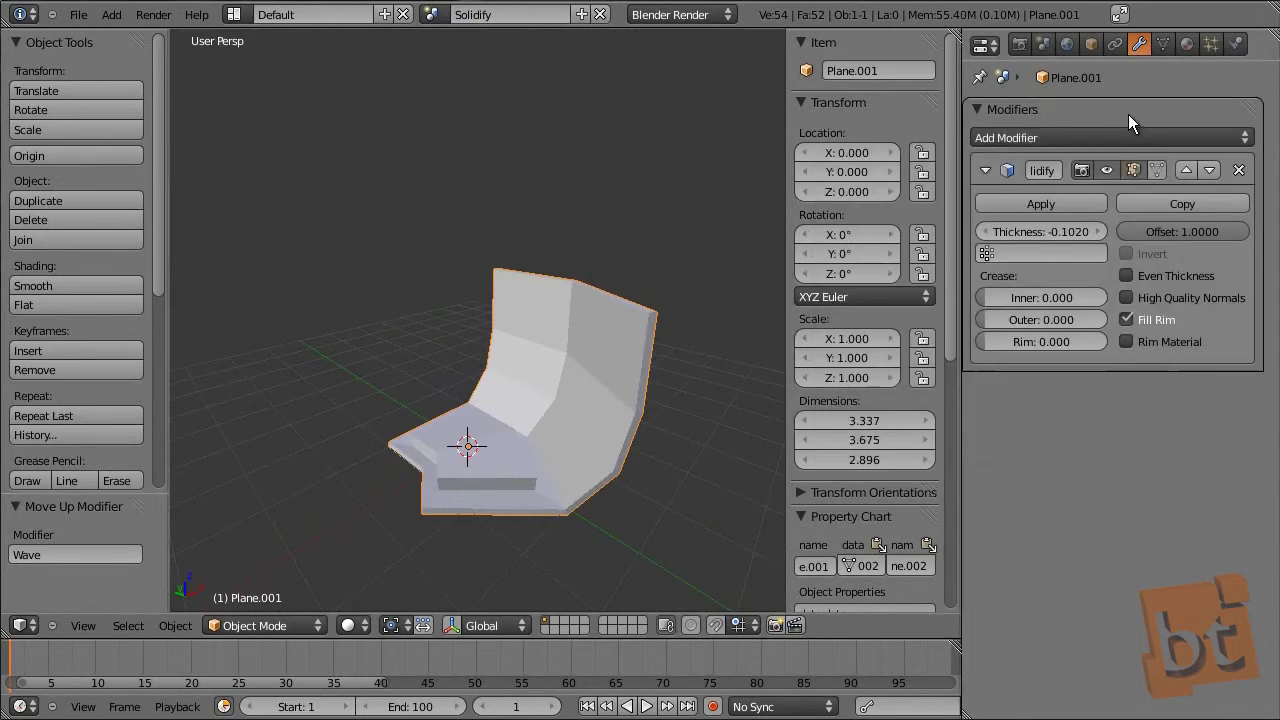
pyautogui.scroll(4, 617, 326)
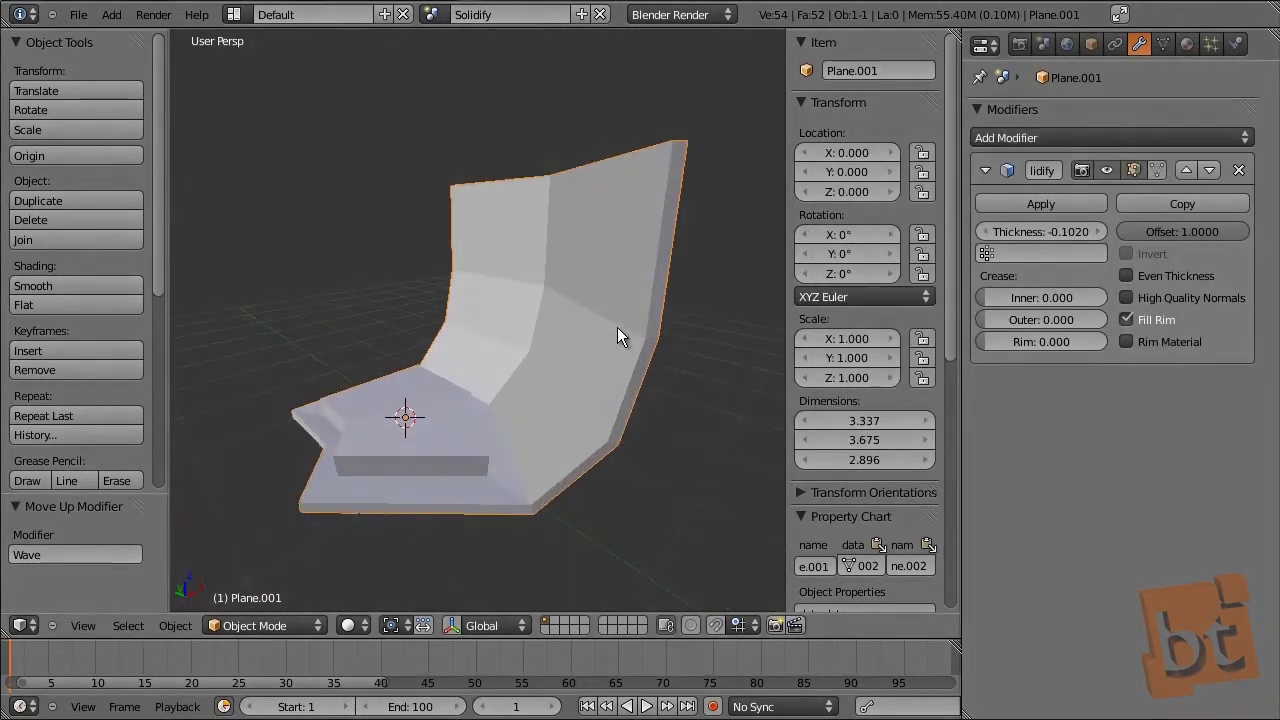